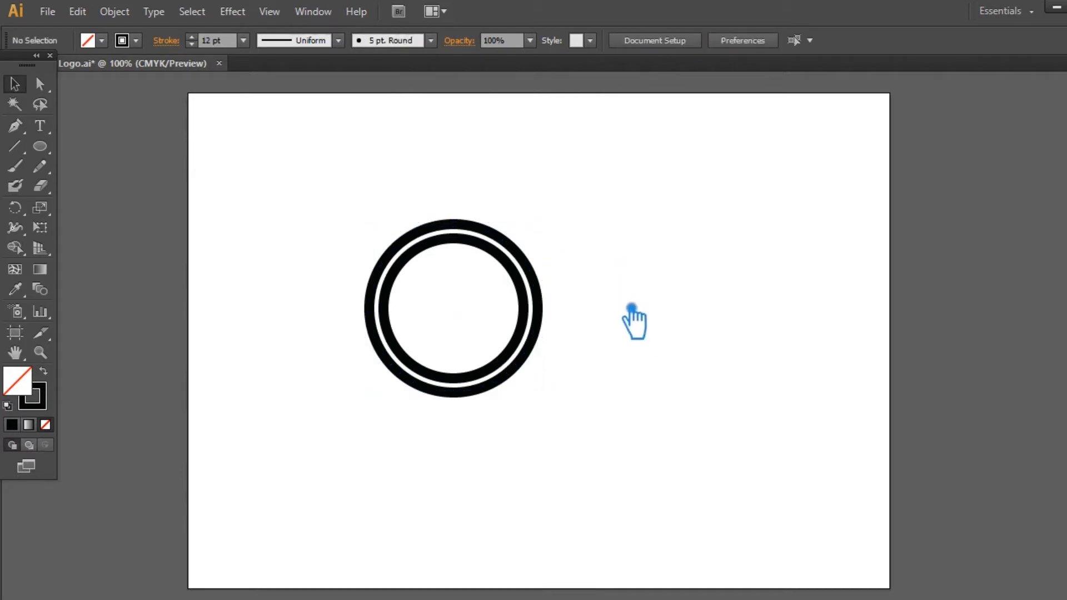
Set the outer ring's stroke weight to 27 pt and the inner ring's stroke weight to 10 pt
{"action": "left_click", "coordinate": [538, 272]}
{"action": "left_click_drag", "start_coordinate": [555, 232], "coordinate": [561, 221]}
{"action": "scroll", "coordinate": [207, 44], "scroll_direction": "up", "scroll_amount": 10}
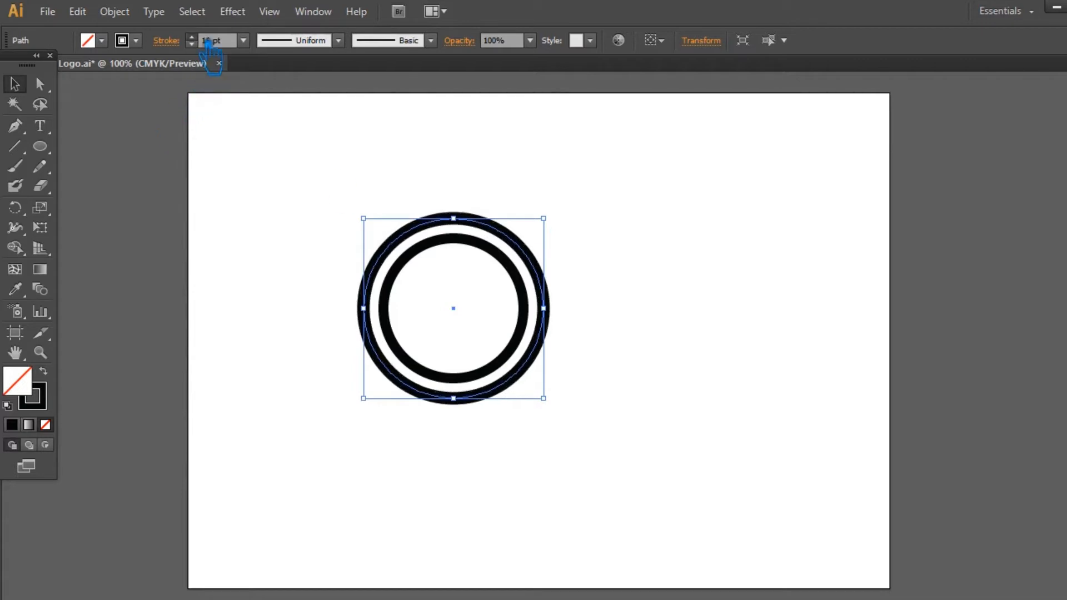
{"action": "scroll", "coordinate": [209, 45], "scroll_direction": "up", "scroll_amount": 6}
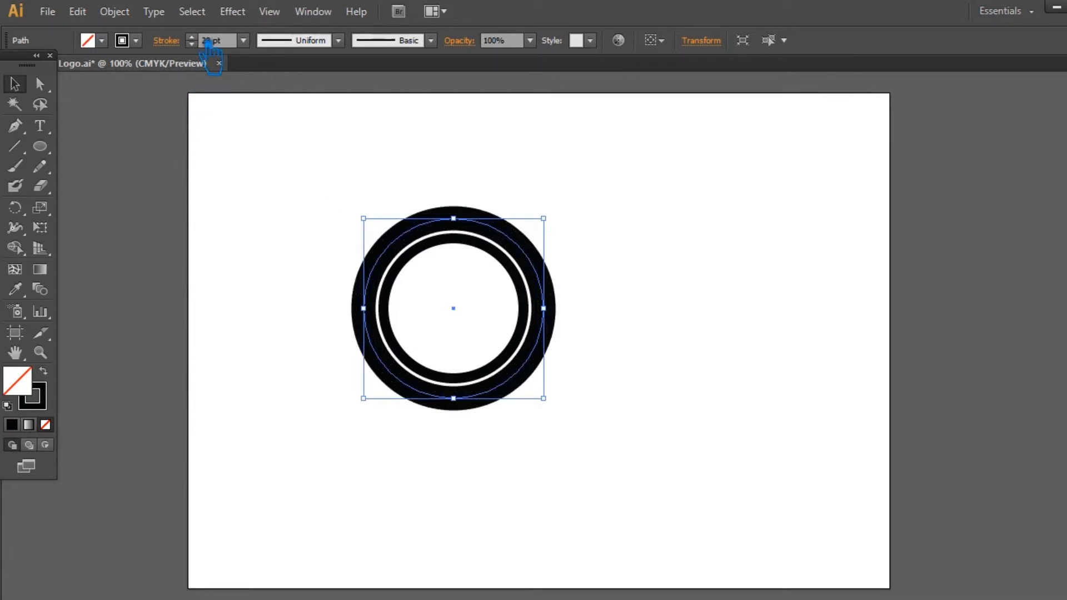
{"action": "scroll", "coordinate": [206, 52], "scroll_direction": "down", "scroll_amount": 1}
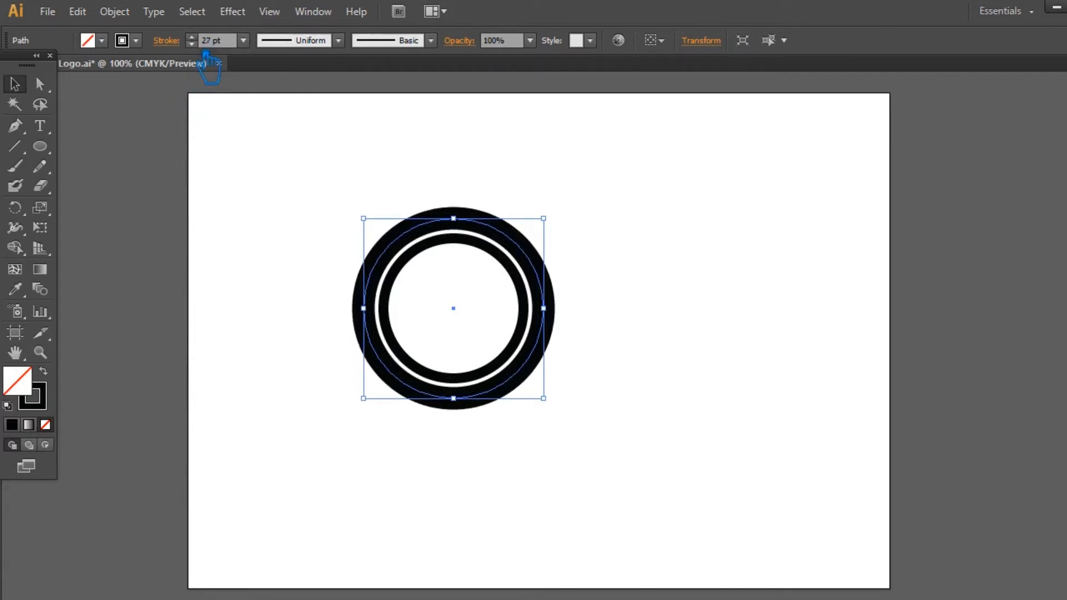
{"action": "left_click", "coordinate": [661, 249]}
{"action": "left_click", "coordinate": [481, 259]}
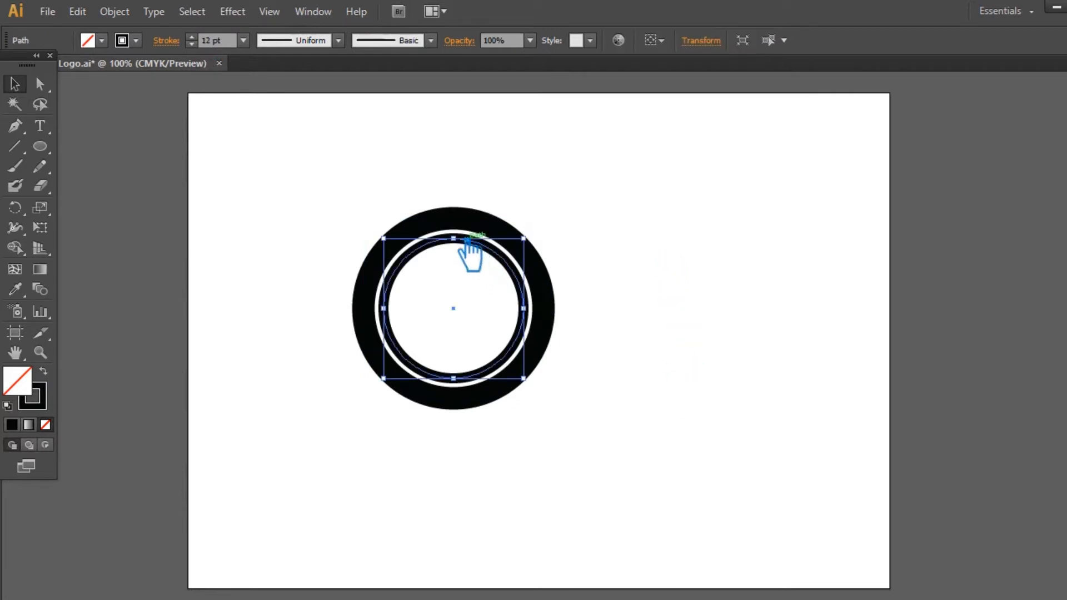
{"action": "left_click", "coordinate": [746, 270]}
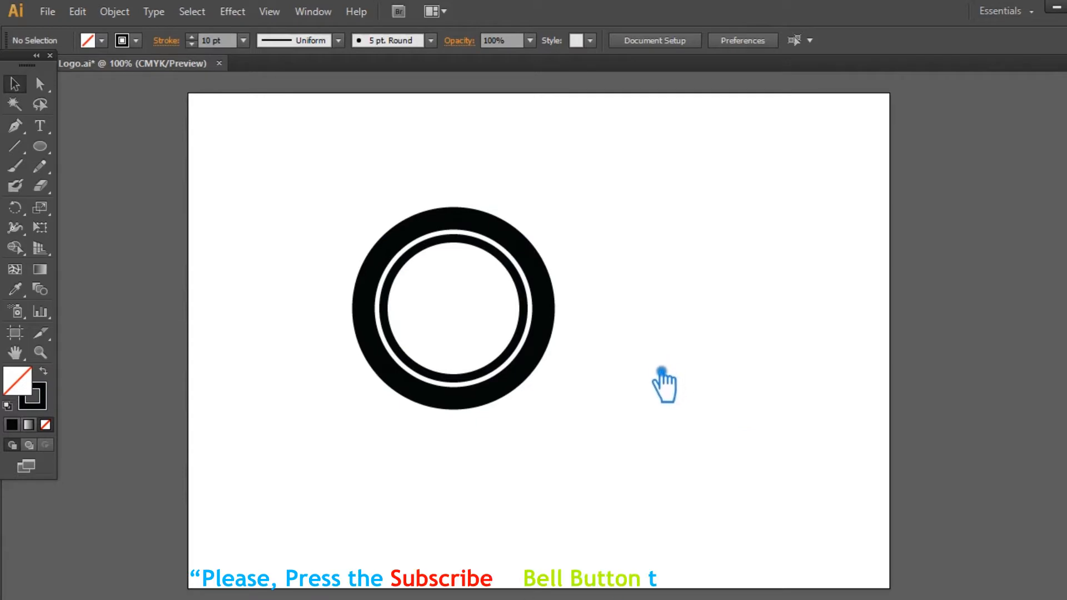
Place copies of the fork and knife beside the rings on the artboard, removing the copied spoon
{"action": "key", "text": "ctrl+minus"}
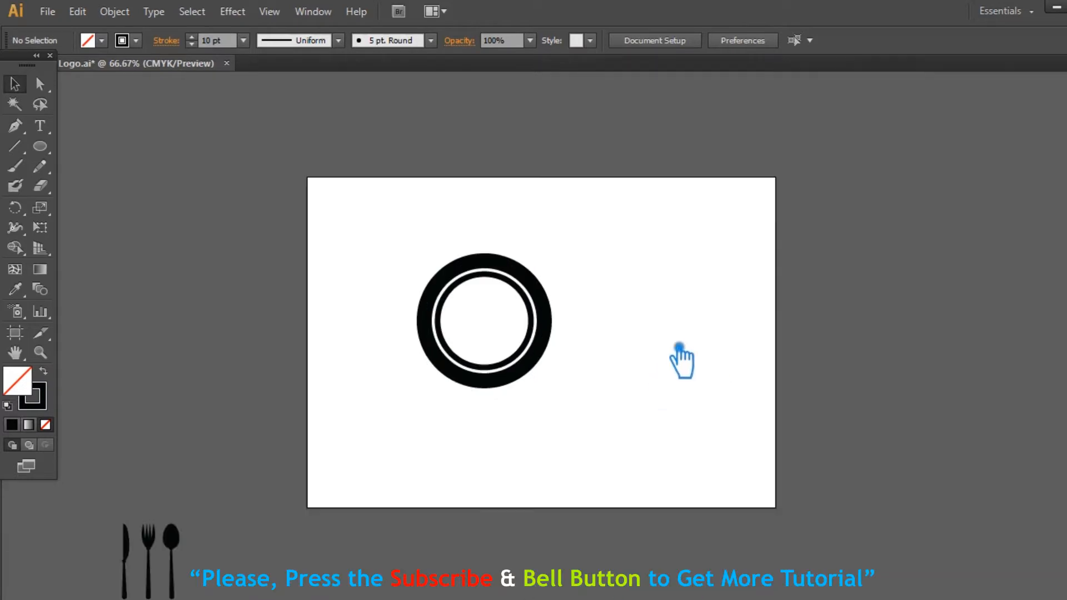
{"action": "left_click_drag", "start_coordinate": [168, 537], "coordinate": [382, 312]}
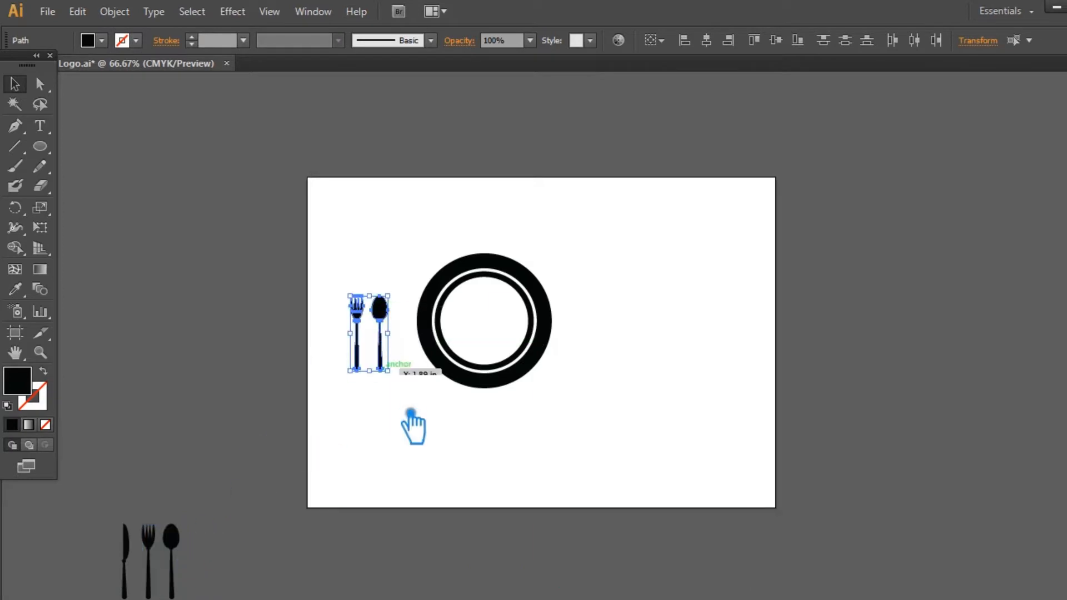
{"action": "left_click", "coordinate": [410, 422]}
{"action": "left_click_drag", "start_coordinate": [382, 332], "coordinate": [118, 542]}
{"action": "key", "text": "Delete"}
{"action": "left_click_drag", "start_coordinate": [337, 410], "coordinate": [403, 342]}
{"action": "left_click", "coordinate": [718, 333]}
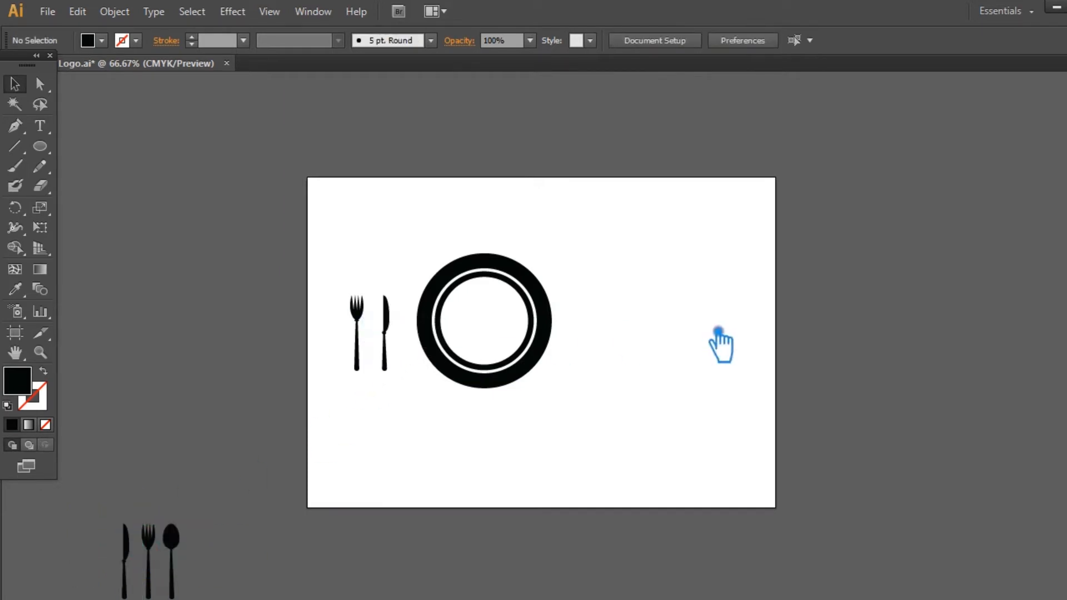
Rotate the copied fork 90 degrees clockwise so that it lies horizontally with its tines facing right
{"action": "key", "text": "ctrl+="}
{"action": "key", "text": "ctrl+="}
{"action": "left_click_drag", "start_coordinate": [718, 332], "coordinate": [834, 371]}
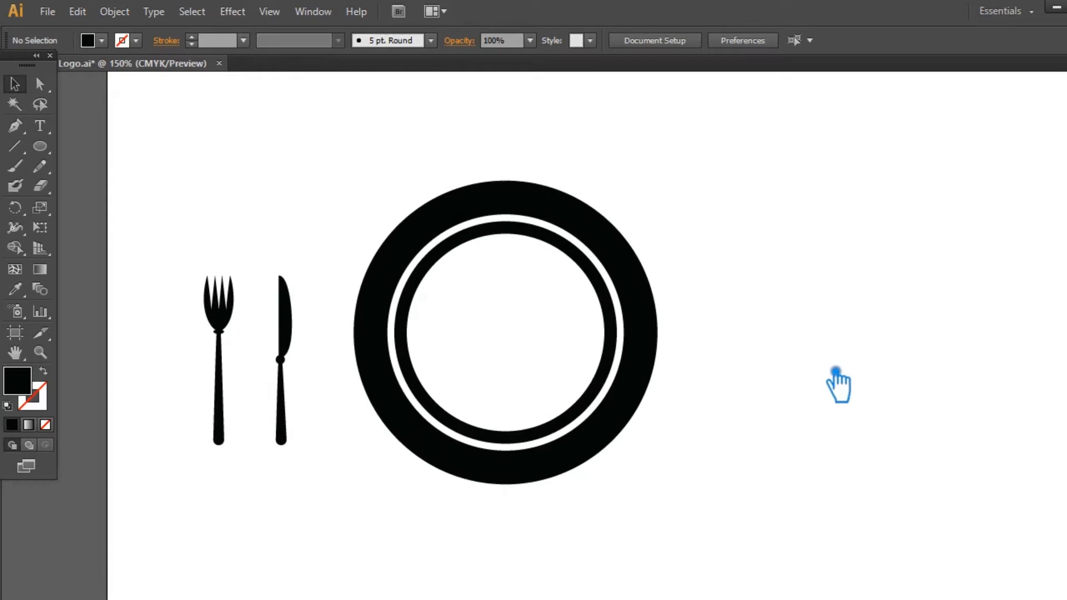
{"action": "left_click", "coordinate": [293, 334]}
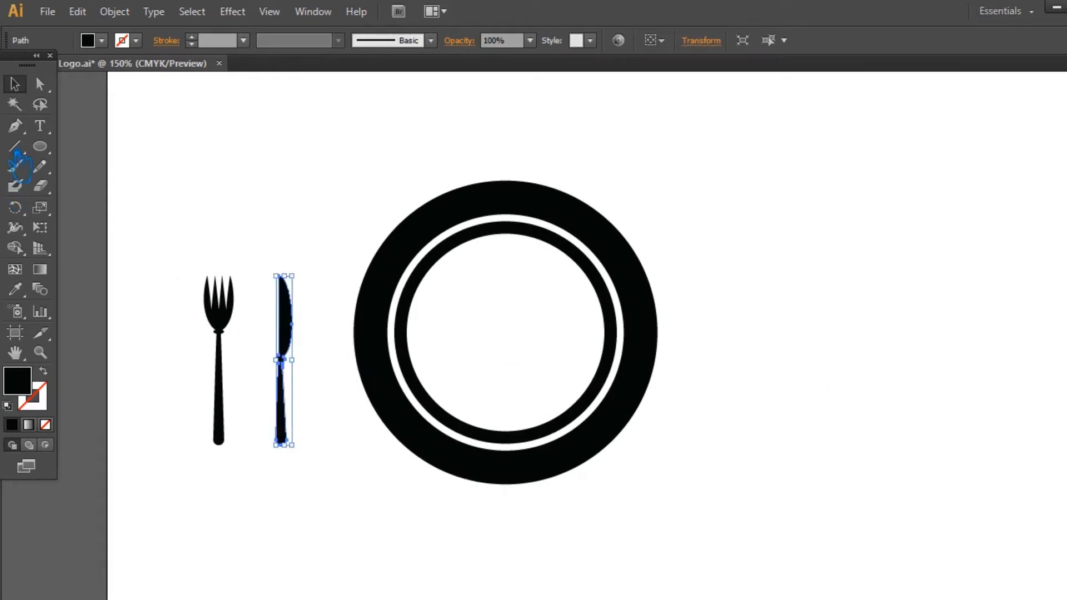
{"action": "left_click", "coordinate": [228, 261]}
{"action": "left_click", "coordinate": [220, 392]}
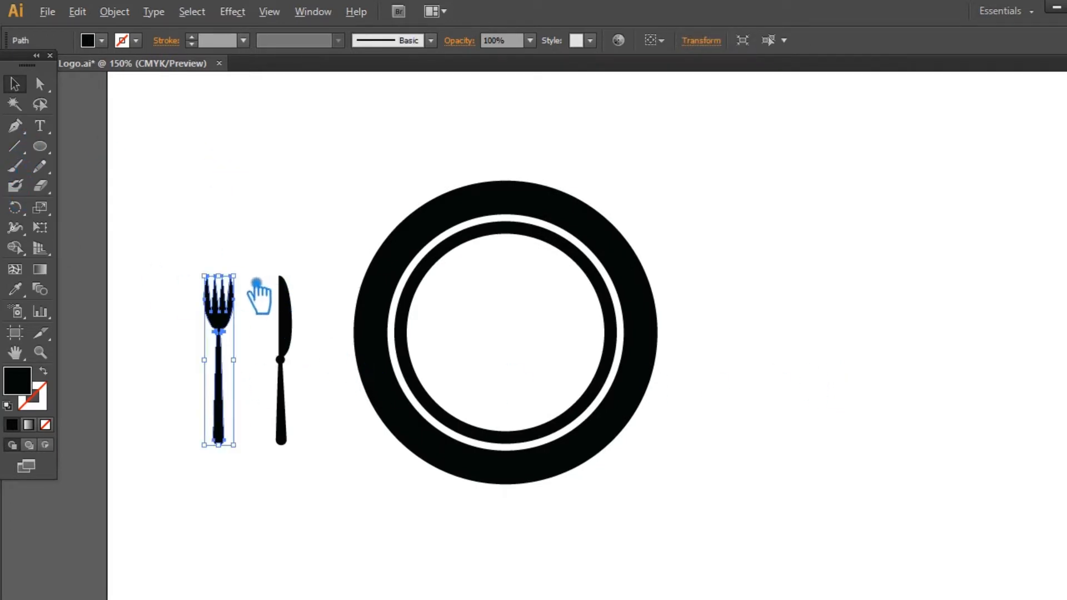
{"action": "left_click_drag", "start_coordinate": [256, 276], "coordinate": [312, 495]}
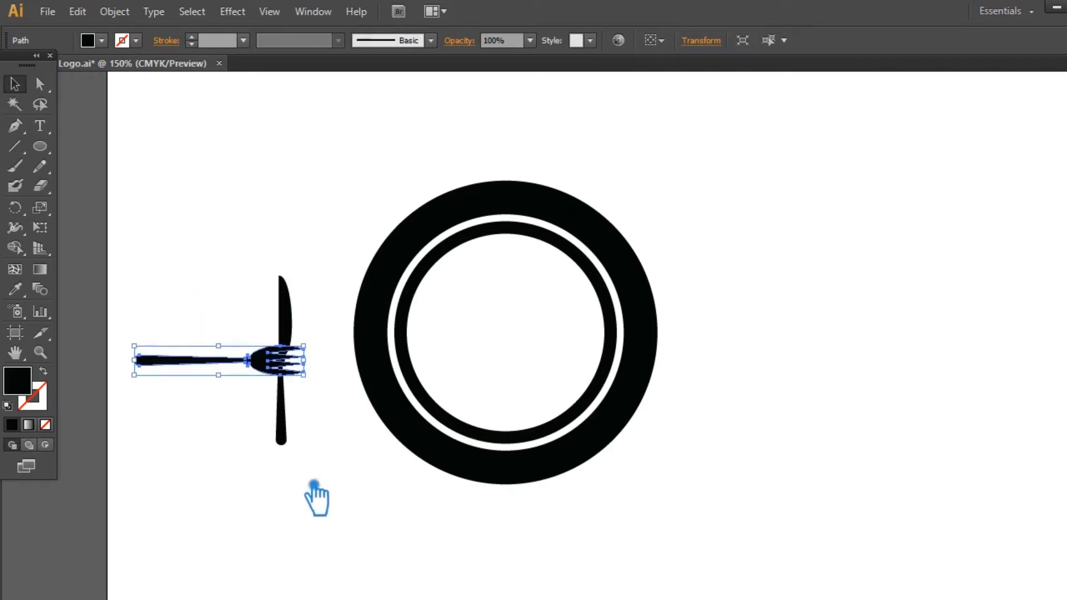
{"action": "left_click", "coordinate": [223, 418]}
Join the fork's handle end to the knife's handle end in an L shape and place it inside the inner ring
{"action": "left_click_drag", "start_coordinate": [186, 364], "coordinate": [239, 305]}
{"action": "left_click", "coordinate": [328, 465]}
{"action": "left_click_drag", "start_coordinate": [285, 415], "coordinate": [502, 358]}
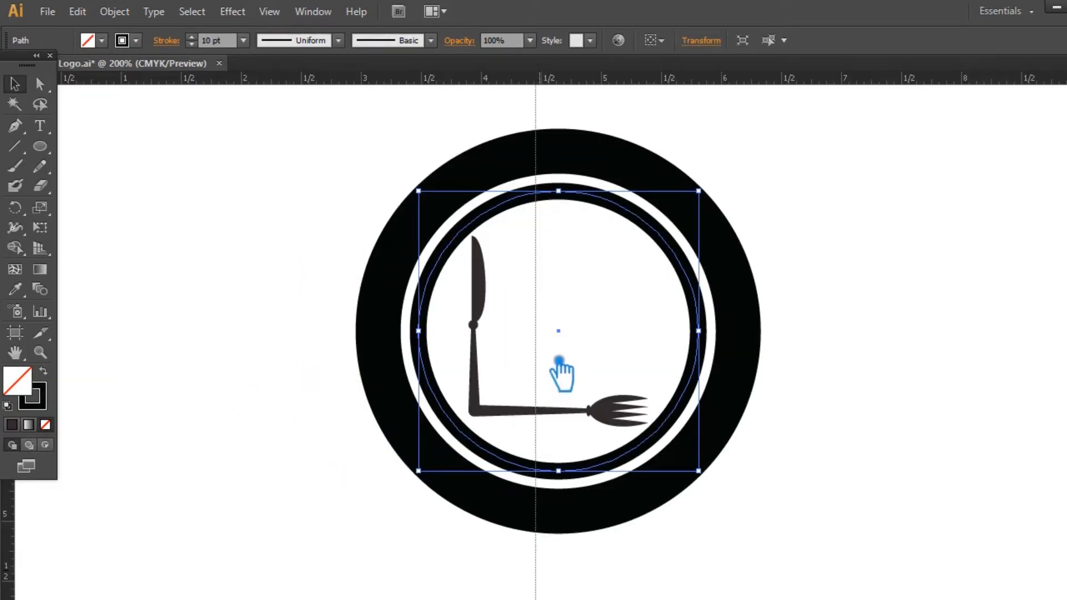
Add vertical and horizontal guides through the rings' centre and move the corner of the knife-and-fork L to their intersection
{"action": "left_click_drag", "start_coordinate": [553, 357], "coordinate": [572, 337]}
{"action": "left_click_drag", "start_coordinate": [466, 85], "coordinate": [575, 331]}
{"action": "left_click", "coordinate": [317, 348]}
{"action": "left_click_drag", "start_coordinate": [496, 414], "coordinate": [578, 336]}
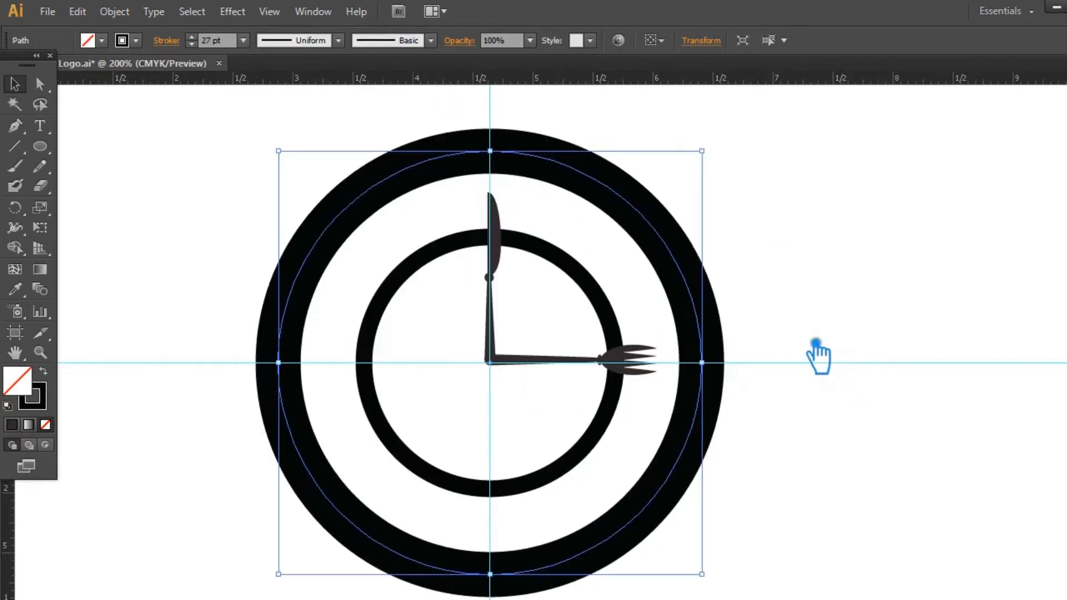
Scale the outer ring down slightly about its centre, keeping it around the knife and fork
{"action": "left_click_drag", "start_coordinate": [702, 150], "coordinate": [705, 169]}
{"action": "left_click", "coordinate": [790, 290]}
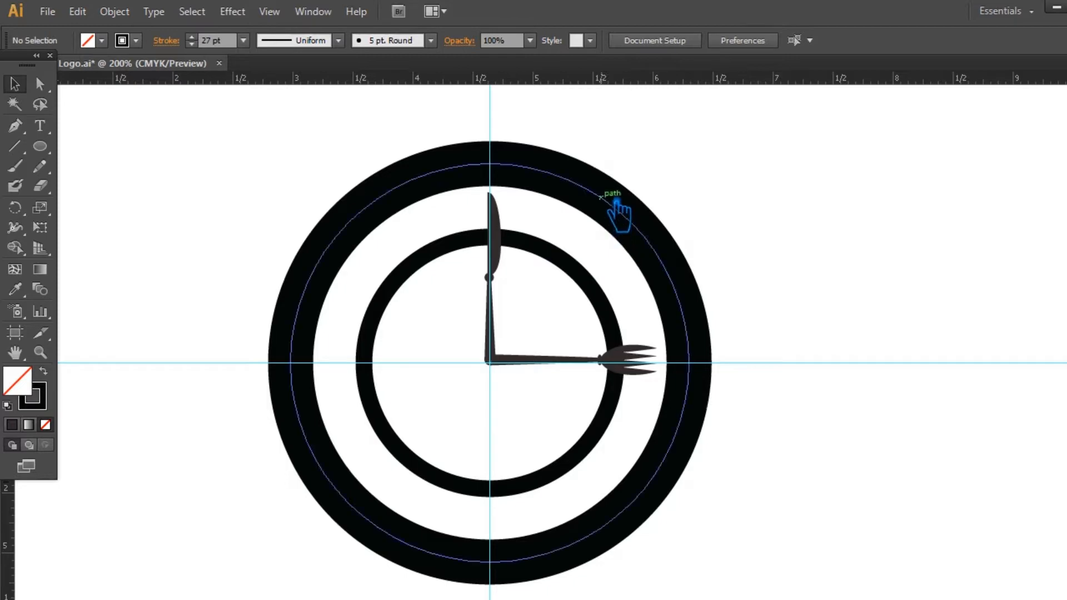
Turn the outer ring's stroke into a dashed line with a 12 pt dash and a 50 pt gap
{"action": "left_click", "coordinate": [615, 207]}
{"action": "left_click", "coordinate": [244, 12]}
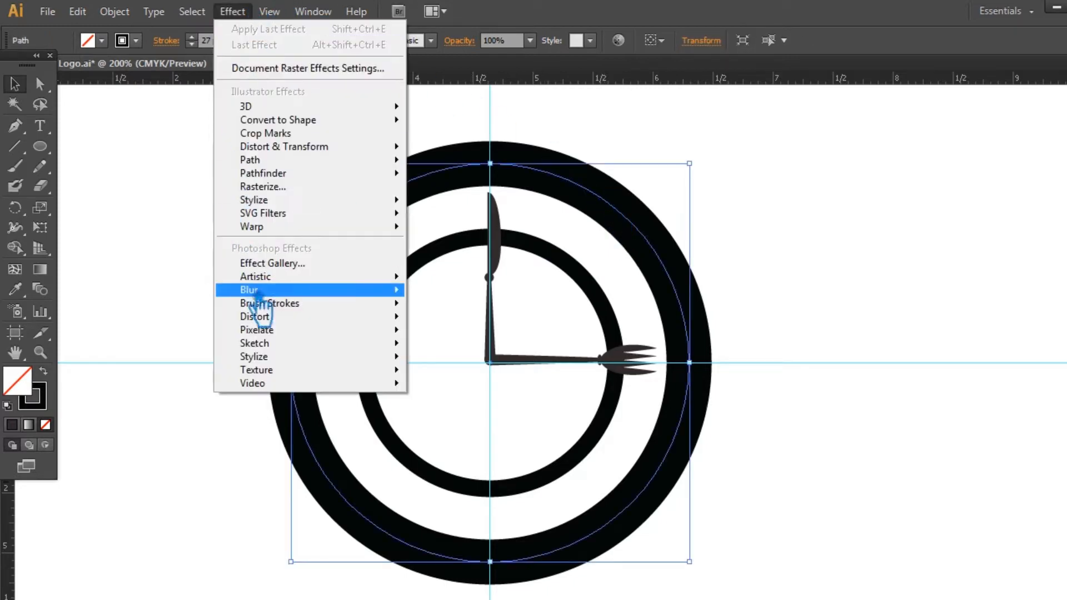
{"action": "left_click", "coordinate": [321, 17]}
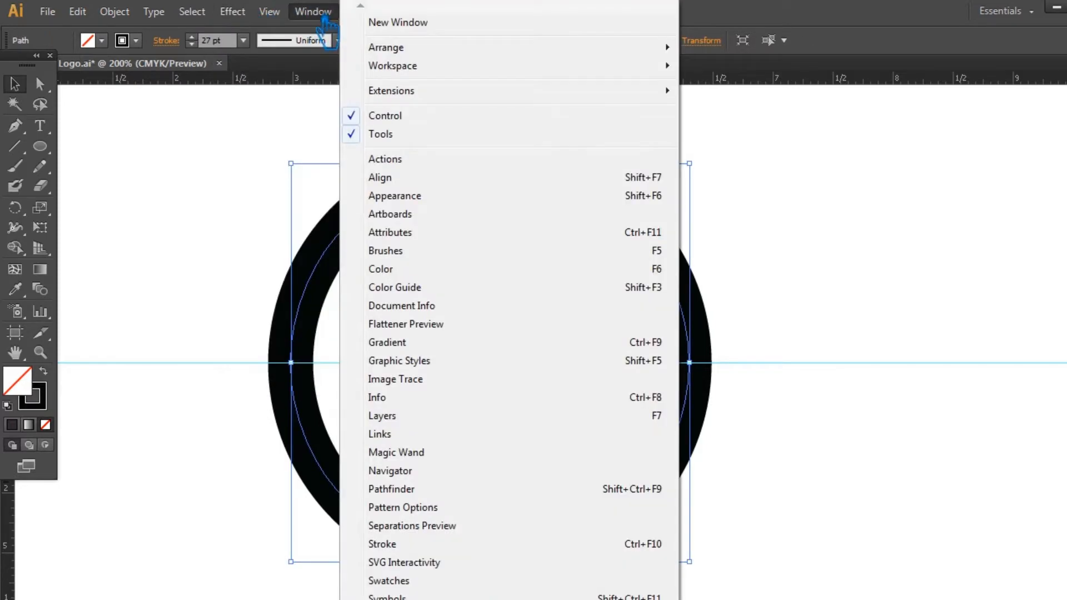
{"action": "left_click", "coordinate": [400, 544]}
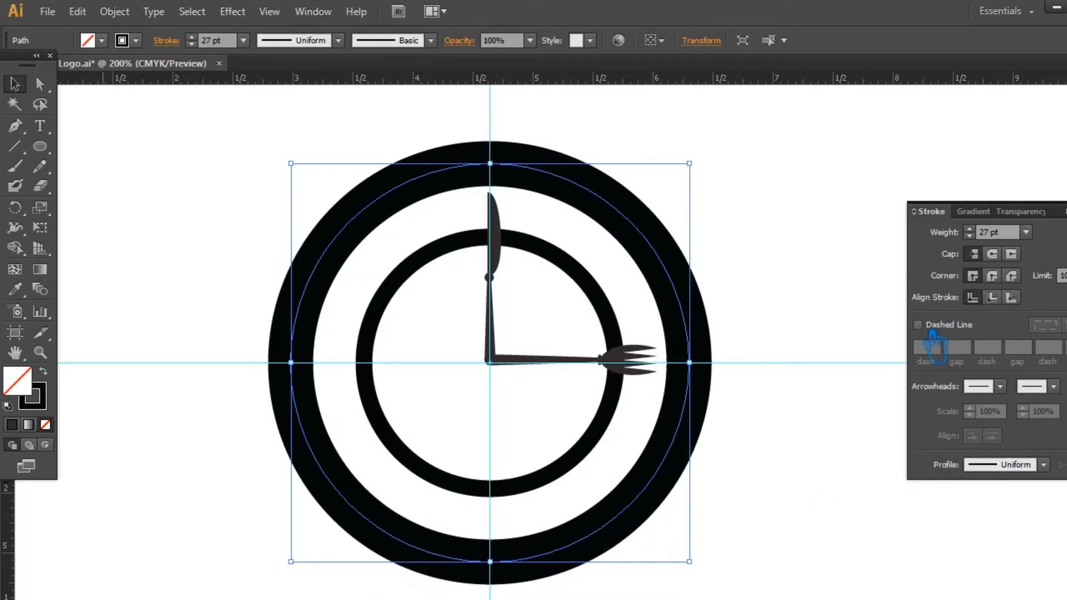
{"action": "left_click", "coordinate": [933, 332]}
{"action": "left_click", "coordinate": [958, 347]}
{"action": "type", "text": "60"}
{"action": "key", "text": "Return"}
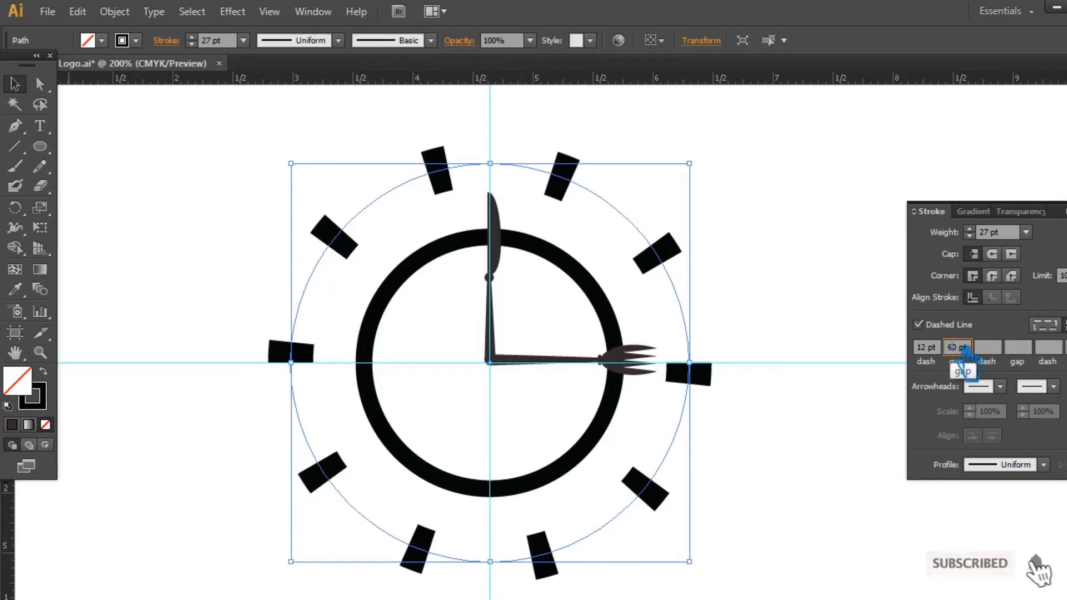
{"action": "type", "text": "50"}
{"action": "key", "text": "Return"}
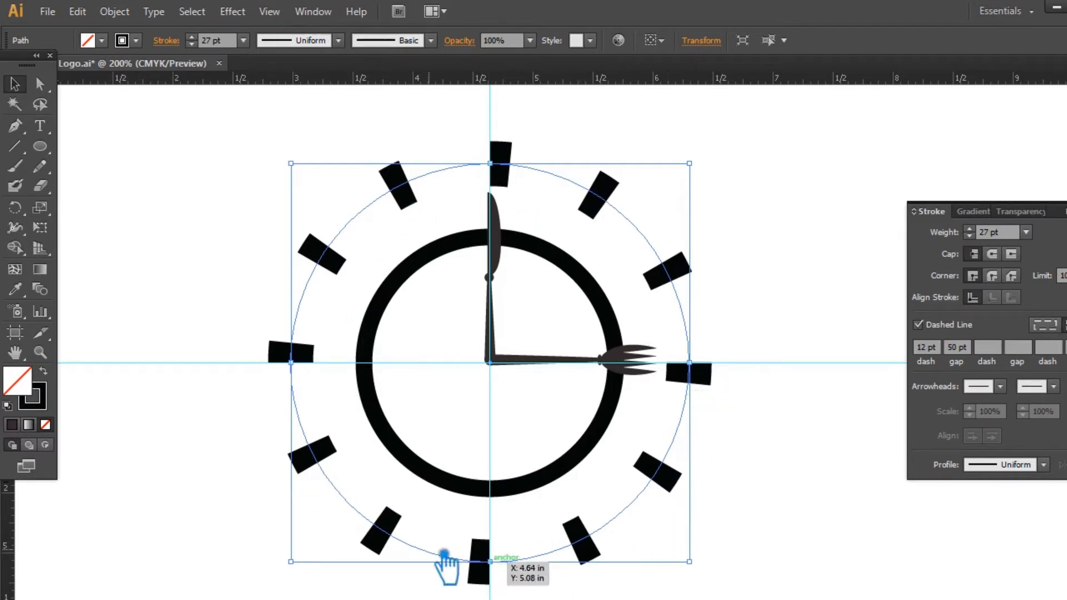
{"action": "left_click", "coordinate": [755, 239]}
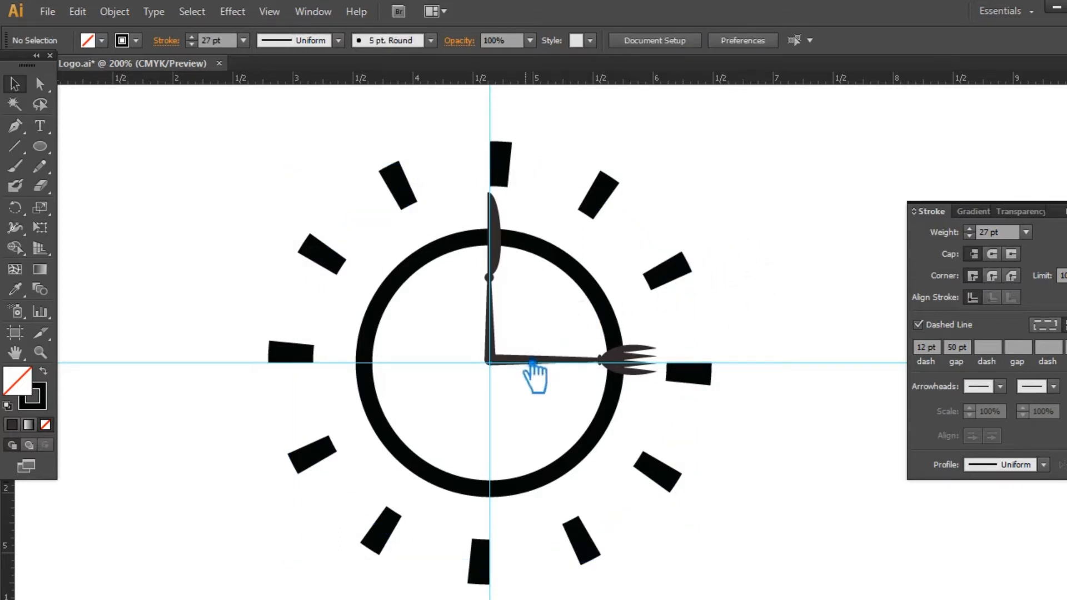
{"action": "left_click", "coordinate": [465, 321]}
{"action": "left_click", "coordinate": [750, 273]}
{"action": "left_click", "coordinate": [691, 297]}
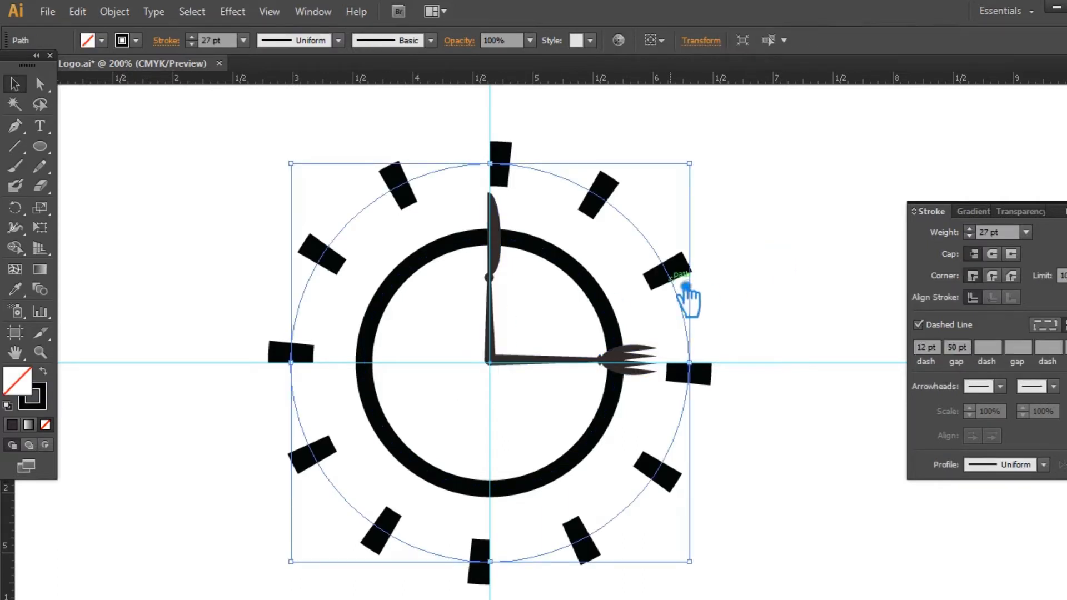
{"action": "left_click", "coordinate": [749, 269]}
Expand the dashed outer ring's appearance and convert its fill and stroke into separate tick-mark shapes
{"action": "left_click", "coordinate": [682, 279]}
{"action": "left_click", "coordinate": [124, 14]}
{"action": "left_click", "coordinate": [181, 207]}
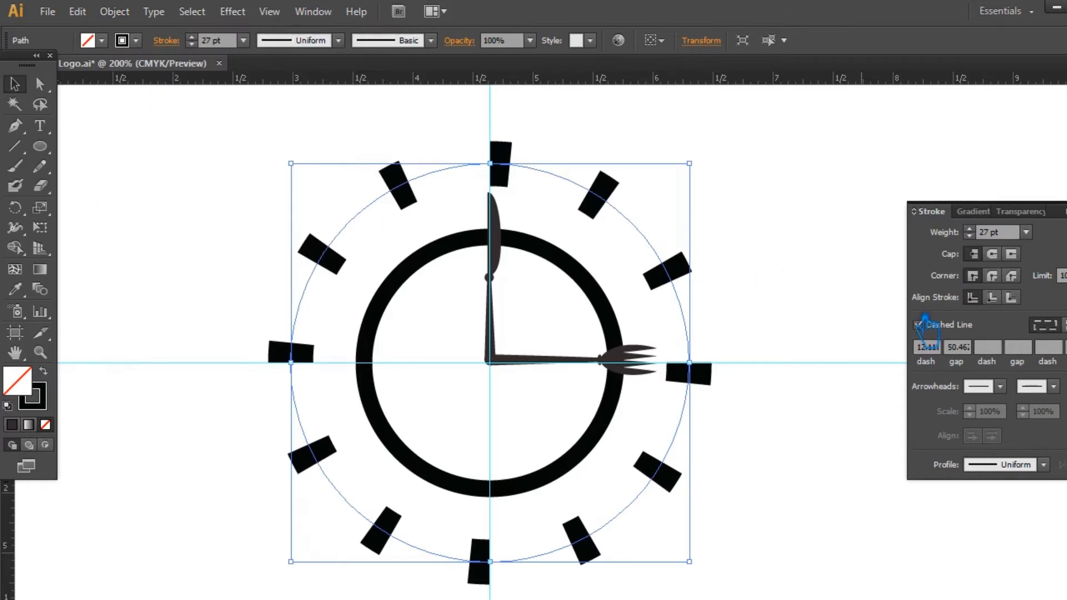
{"action": "left_click", "coordinate": [1033, 219]}
{"action": "left_click", "coordinate": [115, 11]}
{"action": "left_click", "coordinate": [139, 185]}
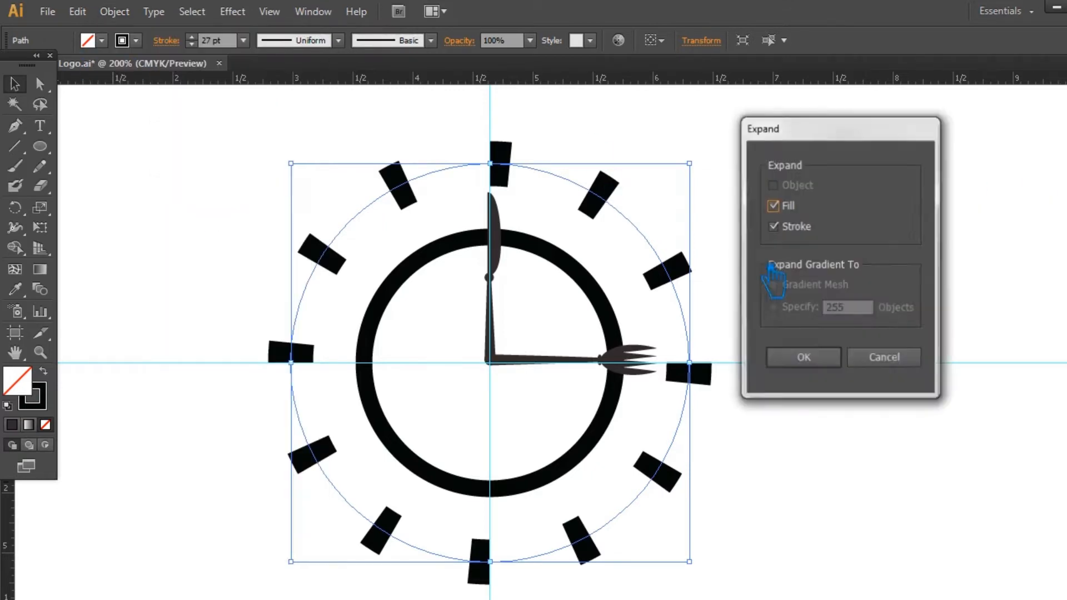
{"action": "left_click", "coordinate": [802, 355]}
{"action": "left_click", "coordinate": [878, 299]}
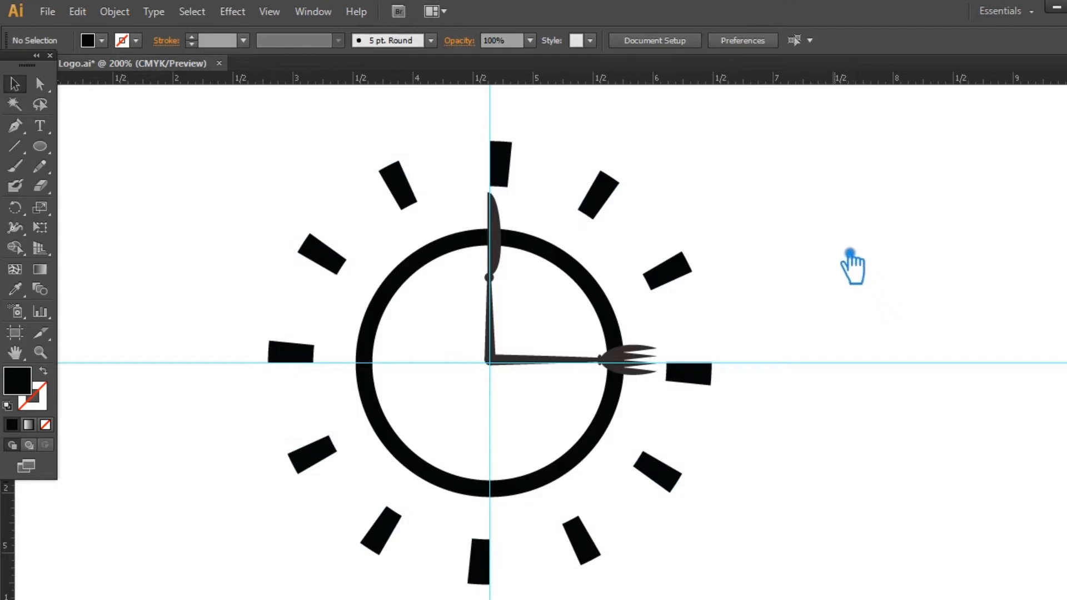
Scale the group of tick marks down slightly about the clock's centre
{"action": "left_click", "coordinate": [669, 269]}
{"action": "left_click_drag", "start_coordinate": [722, 145], "coordinate": [725, 153]}
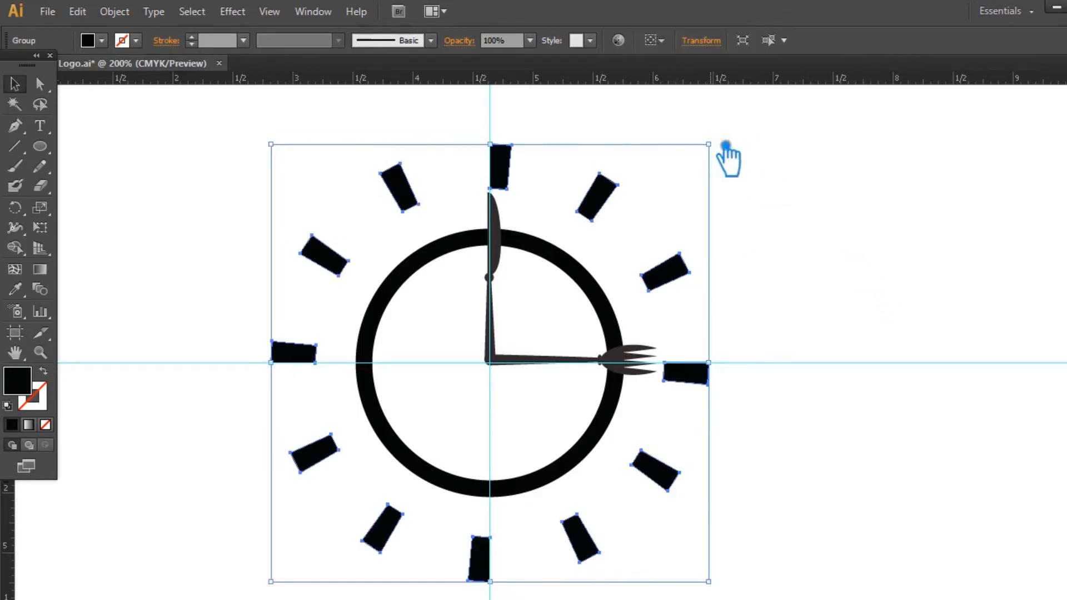
{"action": "left_click", "coordinate": [758, 274]}
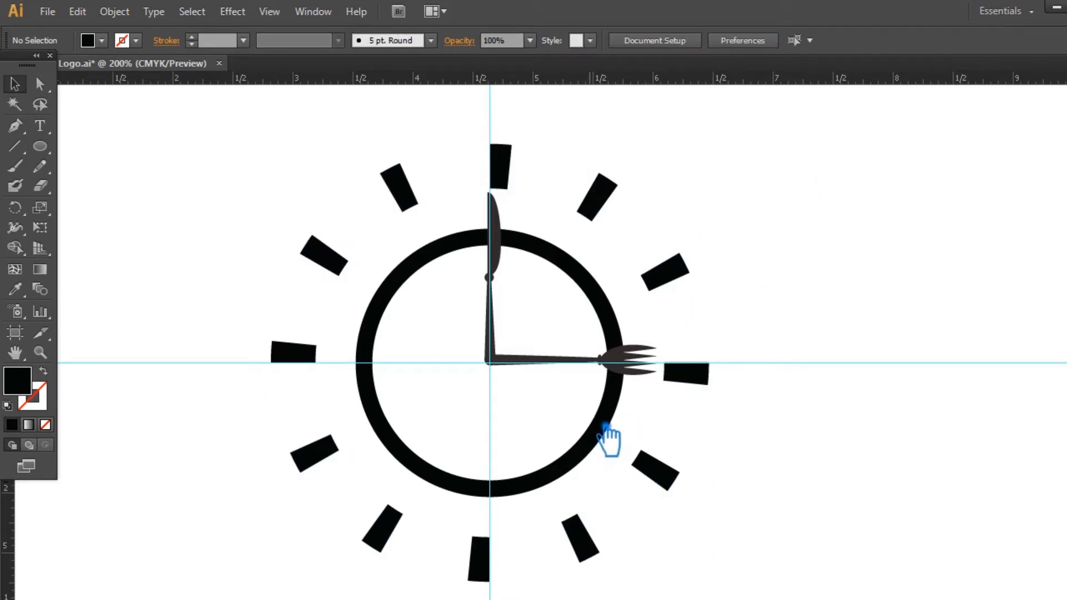
{"action": "key", "text": "a"}
{"action": "left_click", "coordinate": [639, 371]}
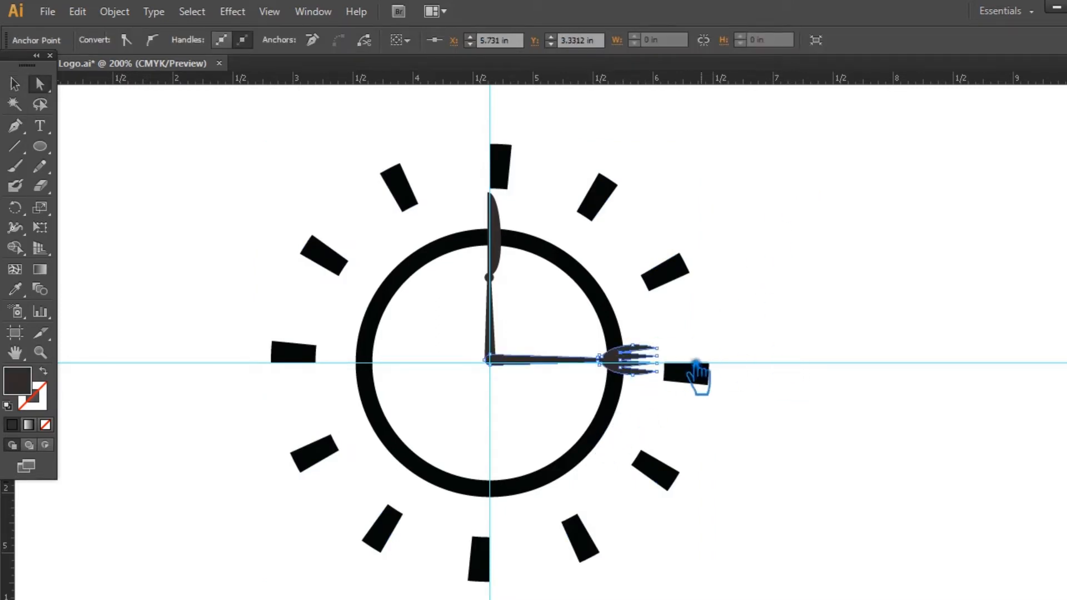
{"action": "left_click", "coordinate": [622, 367], "text": "shift"}
{"action": "key", "text": "Right"}
{"action": "key", "text": "Right"}
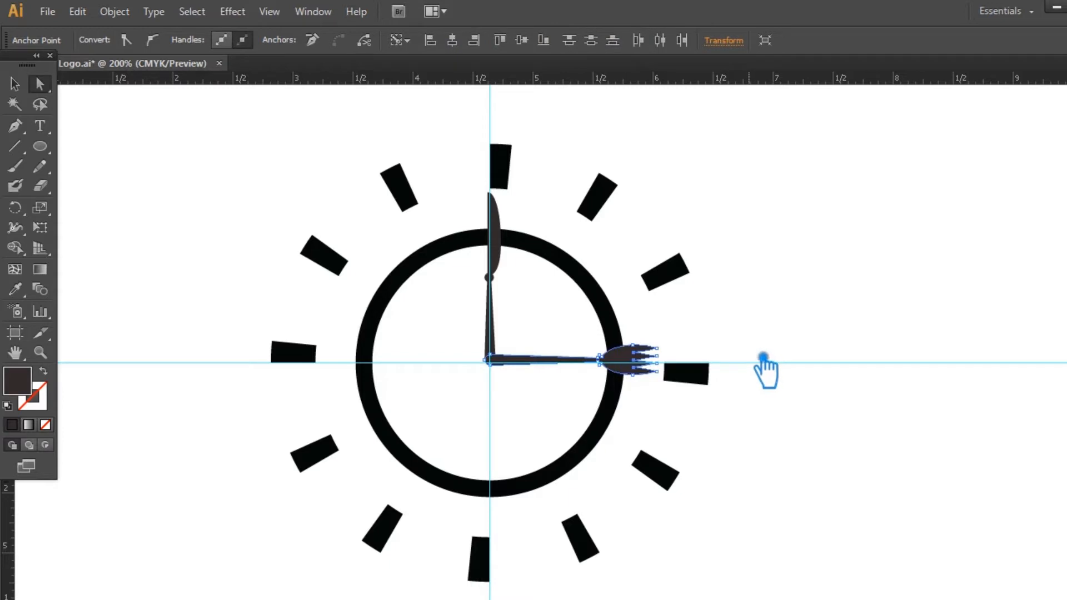
{"action": "left_click", "coordinate": [766, 334]}
{"action": "left_click", "coordinate": [615, 309]}
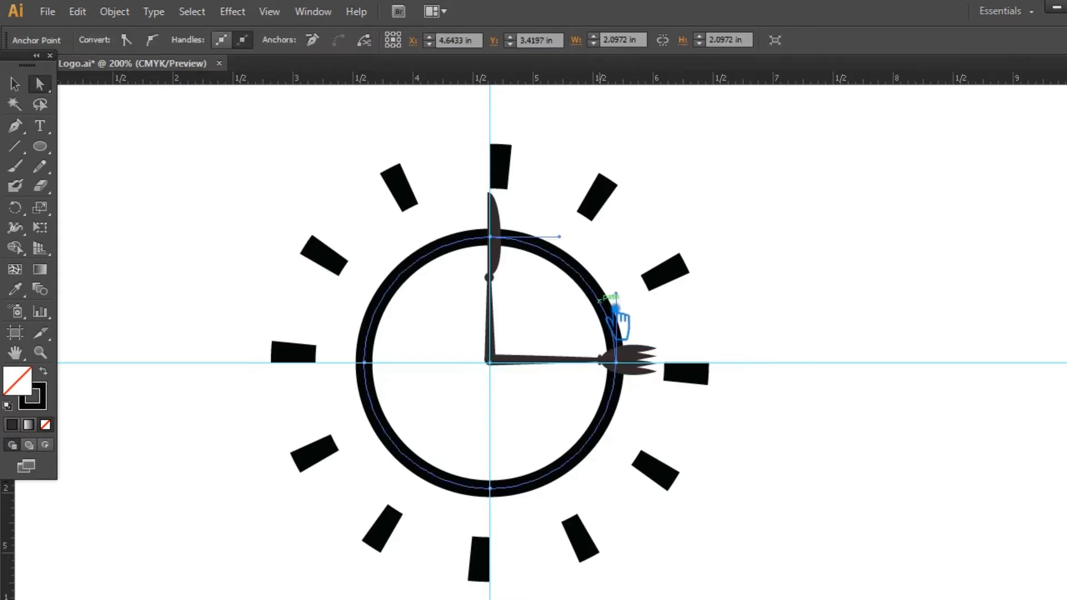
{"action": "key", "text": "v"}
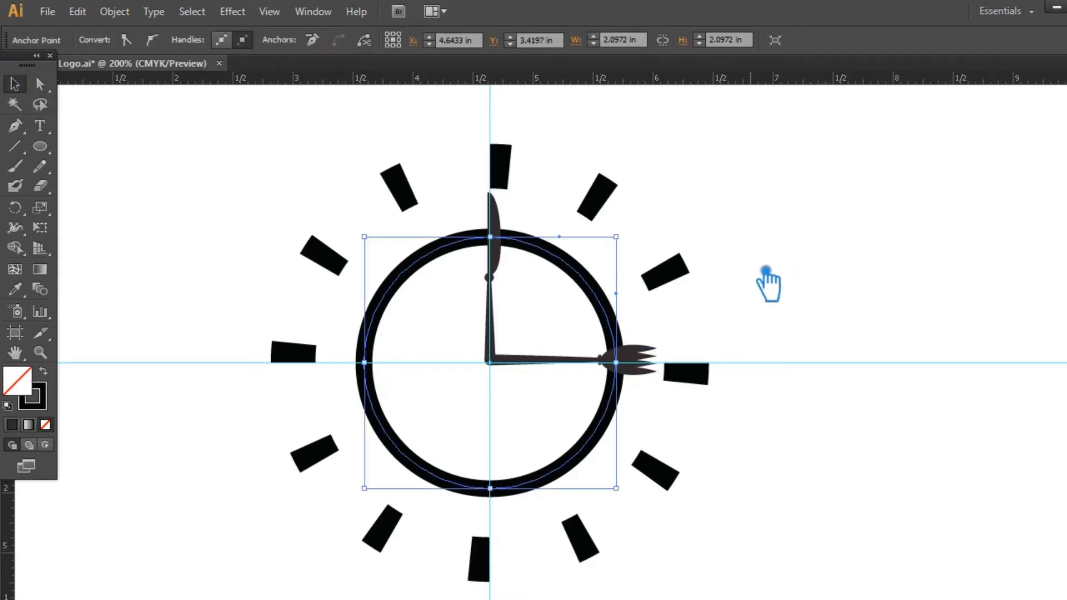
Bring the tick-mark group a little closer to the knife and fork by shrinking it about its centre, and save the document
{"action": "left_click", "coordinate": [679, 276]}
{"action": "left_click_drag", "start_coordinate": [722, 151], "coordinate": [725, 167]}
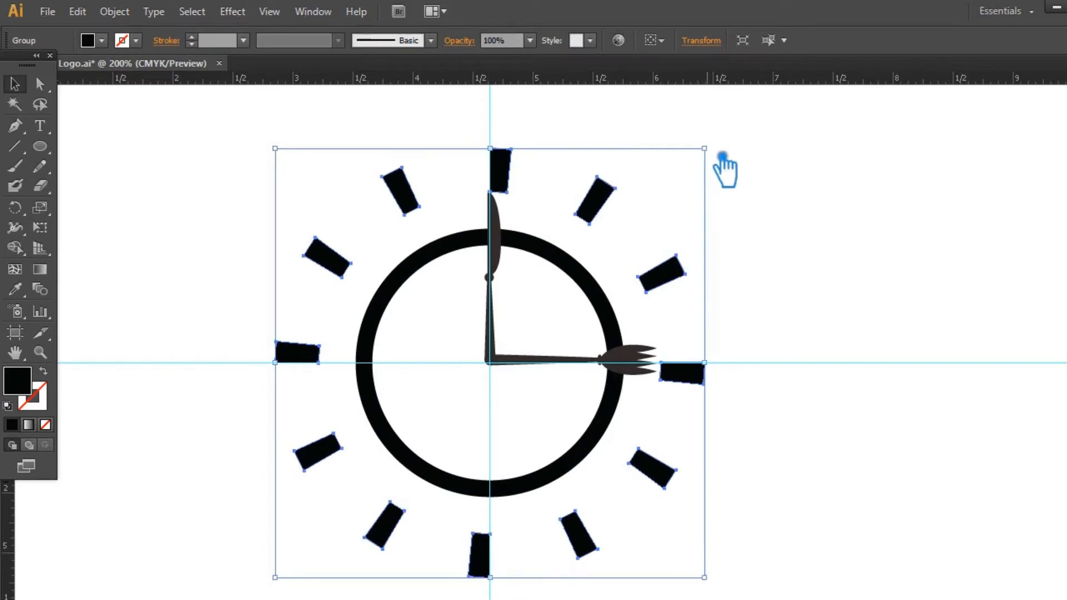
{"action": "left_click", "coordinate": [827, 161]}
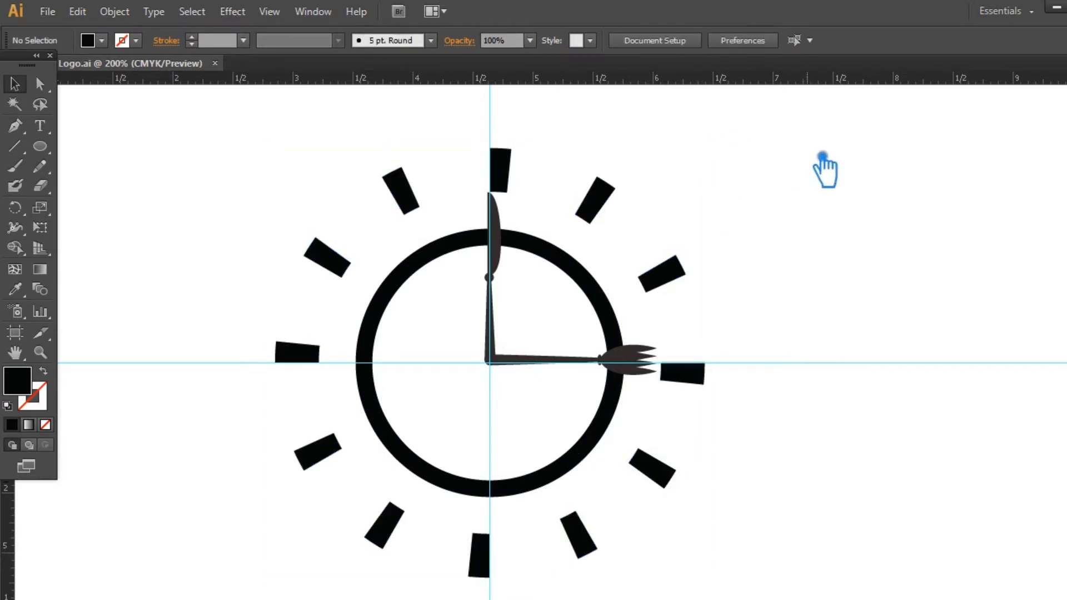
Enlarge the tick-mark group slightly about its centre to leave a small gap beyond the knife and fork
{"action": "left_click", "coordinate": [608, 195]}
{"action": "mouse_move", "coordinate": [709, 147]}
{"action": "left_mouse_down"}
{"action": "mouse_move", "coordinate": [726, 165]}
{"action": "mouse_move", "coordinate": [725, 150]}
{"action": "left_mouse_up"}
{"action": "left_click", "coordinate": [823, 192]}
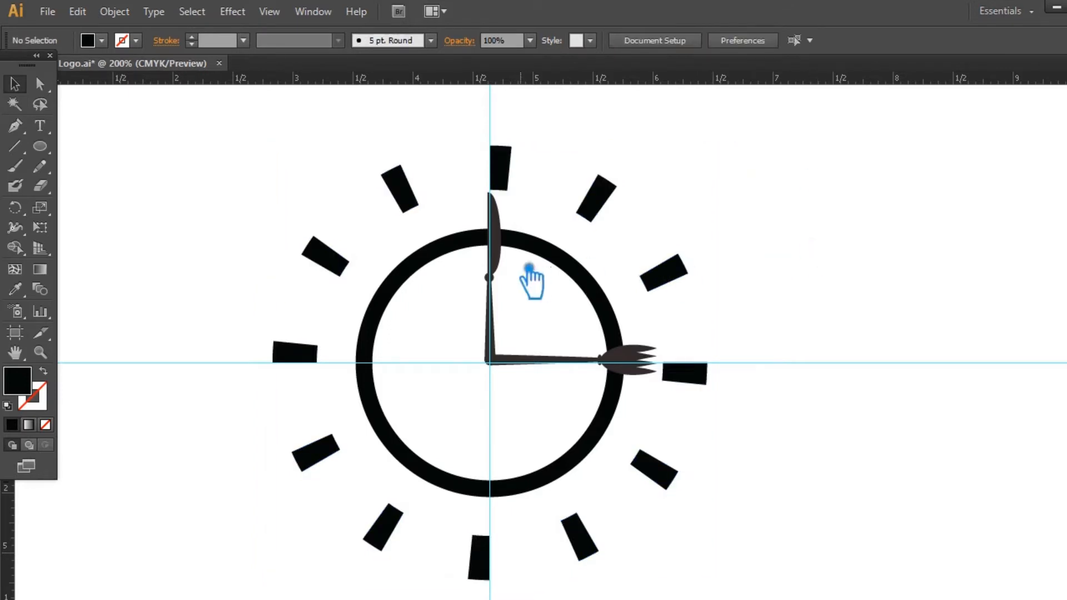
Expand the inner ring's fill and stroke into a filled shape
{"action": "left_click", "coordinate": [551, 254]}
{"action": "left_click", "coordinate": [114, 11]}
{"action": "left_click", "coordinate": [142, 186]}
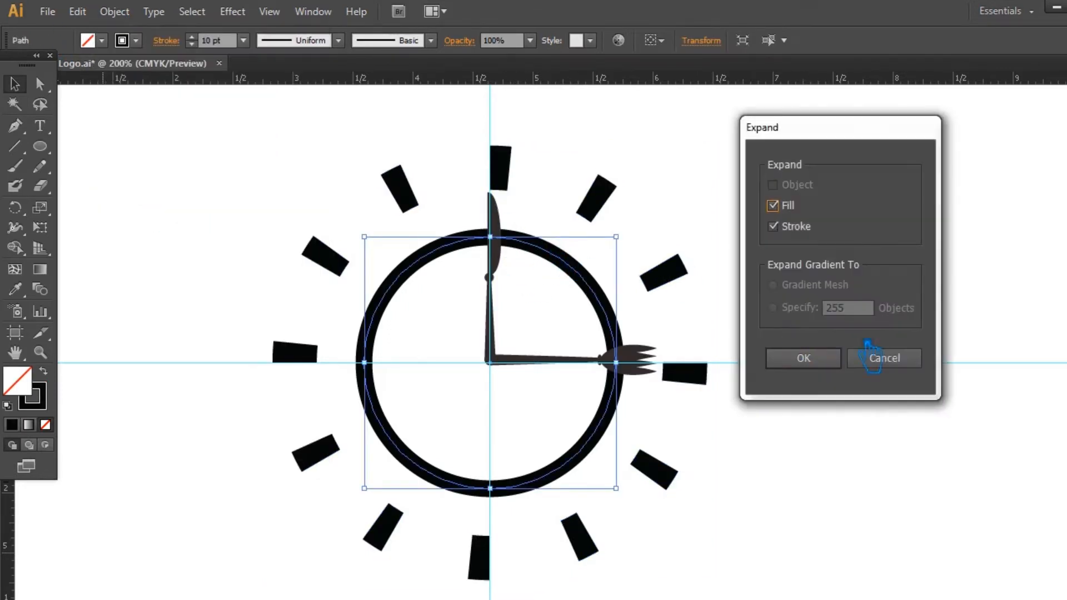
{"action": "left_click", "coordinate": [802, 357]}
Ungroup the combined knife-and-fork hands and hide the guides
{"action": "left_click", "coordinate": [517, 364], "text": "shift"}
{"action": "left_click", "coordinate": [462, 319], "text": "shift"}
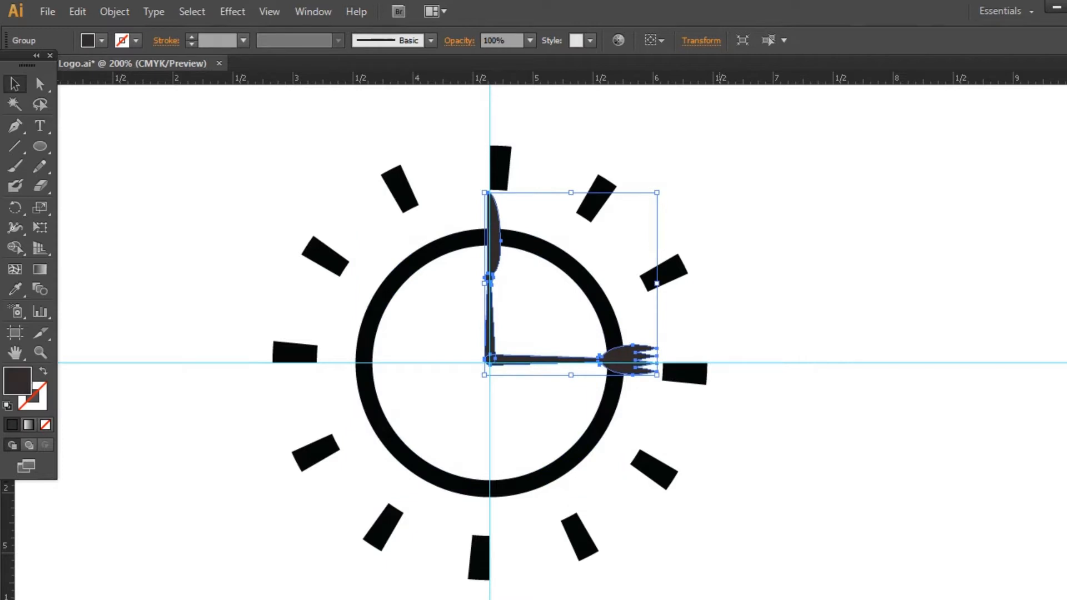
{"action": "left_click_drag", "start_coordinate": [624, 472], "coordinate": [435, 334]}
{"action": "left_click", "coordinate": [589, 342]}
{"action": "left_click", "coordinate": [525, 365]}
{"action": "left_click", "coordinate": [114, 12]}
{"action": "left_click", "coordinate": [799, 173]}
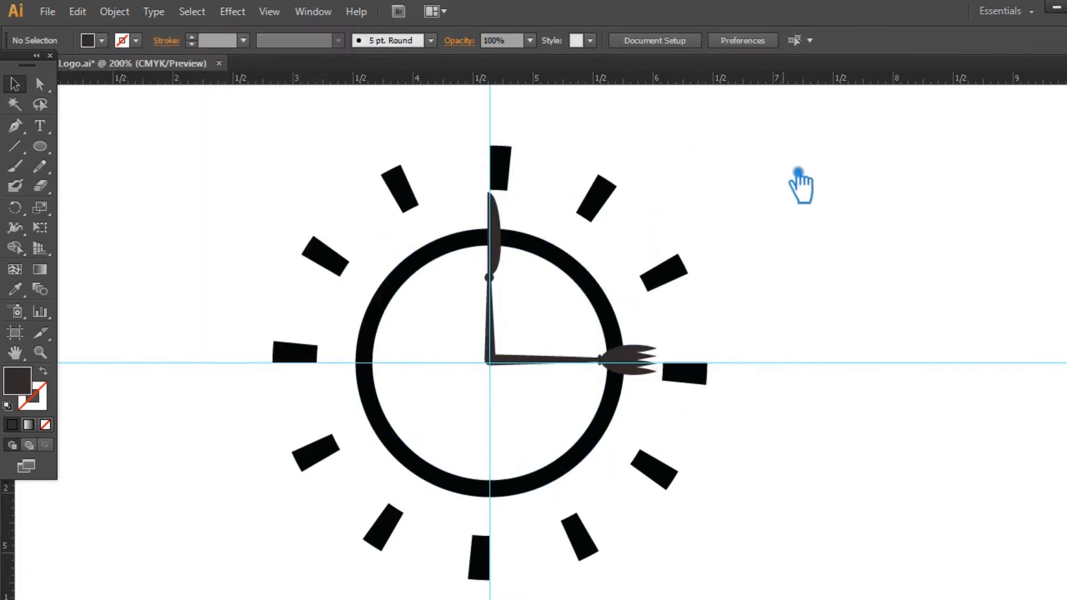
{"action": "key", "text": "ctrl+apostrophe"}
{"action": "key", "text": "ctrl+apostrophe"}
{"action": "key", "text": "ctrl+semicolon"}
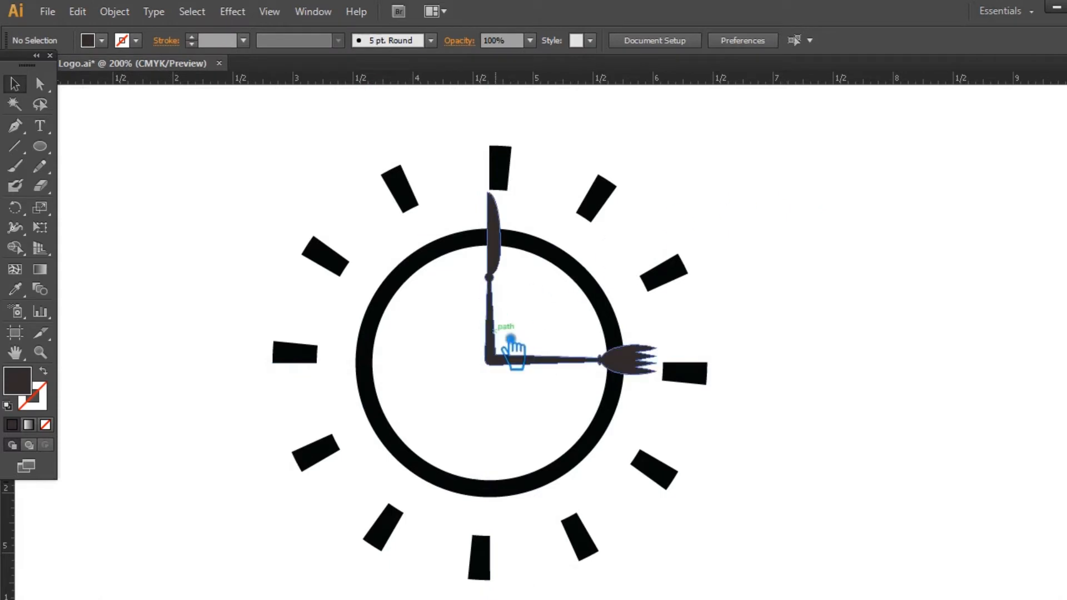
Create an outward offset path of about 0.1 in around the knife-and-fork shape
{"action": "left_click", "coordinate": [508, 360]}
{"action": "left_click", "coordinate": [114, 12]}
{"action": "mouse_move", "coordinate": [214, 353]}
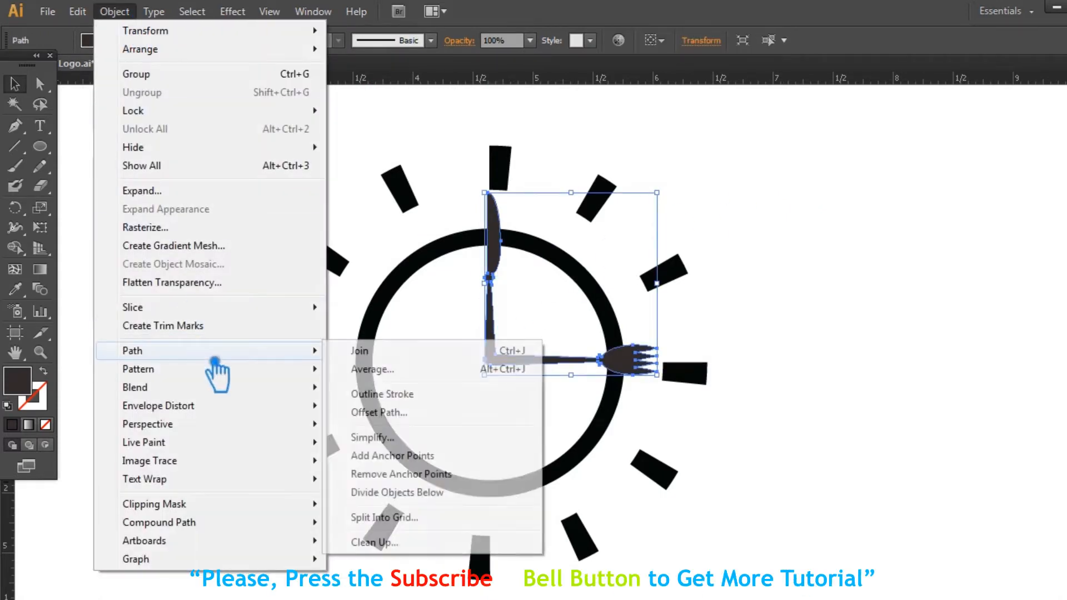
{"action": "left_click", "coordinate": [428, 408]}
{"action": "left_click", "coordinate": [753, 284]}
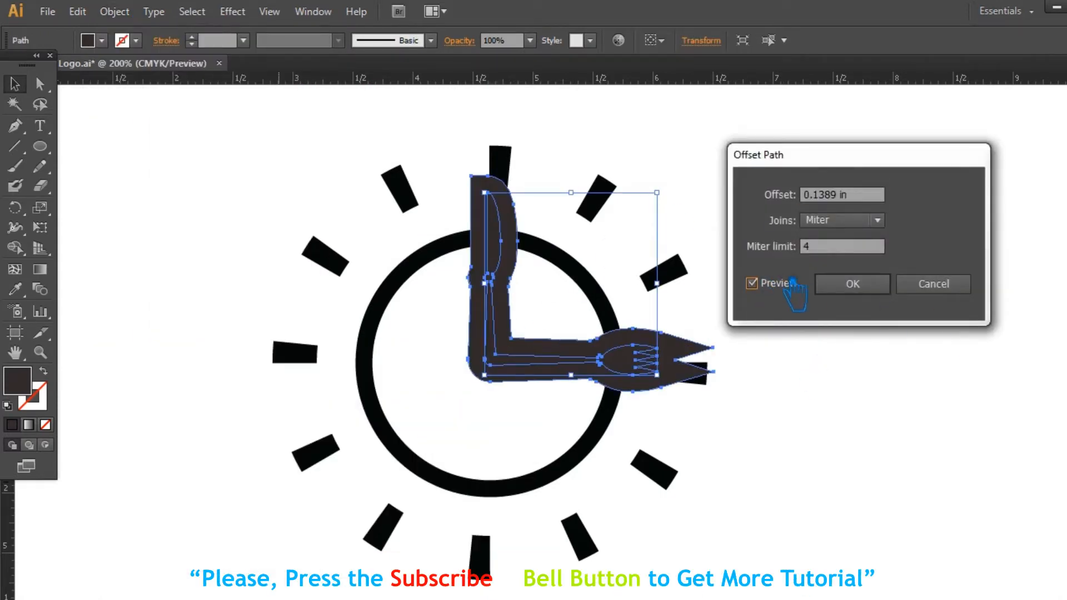
{"action": "type", "text": "1"}
{"action": "left_click", "coordinate": [865, 289]}
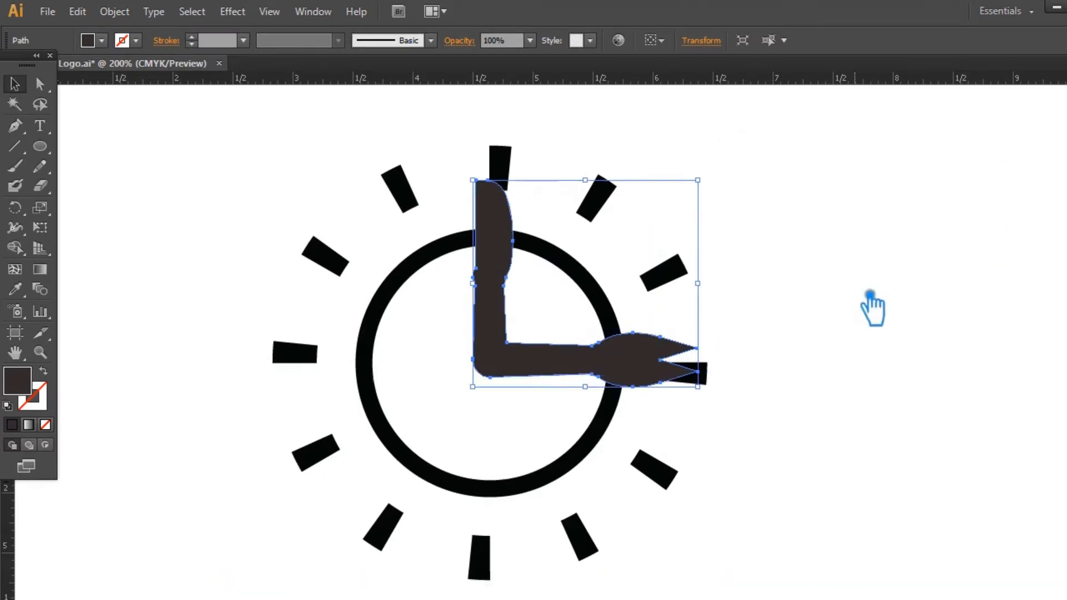
Divide the ring, the offset outline and the knife-and-fork shape with Pathfinder, and ungroup the resulting pieces
{"action": "left_click_drag", "start_coordinate": [626, 428], "coordinate": [421, 256]}
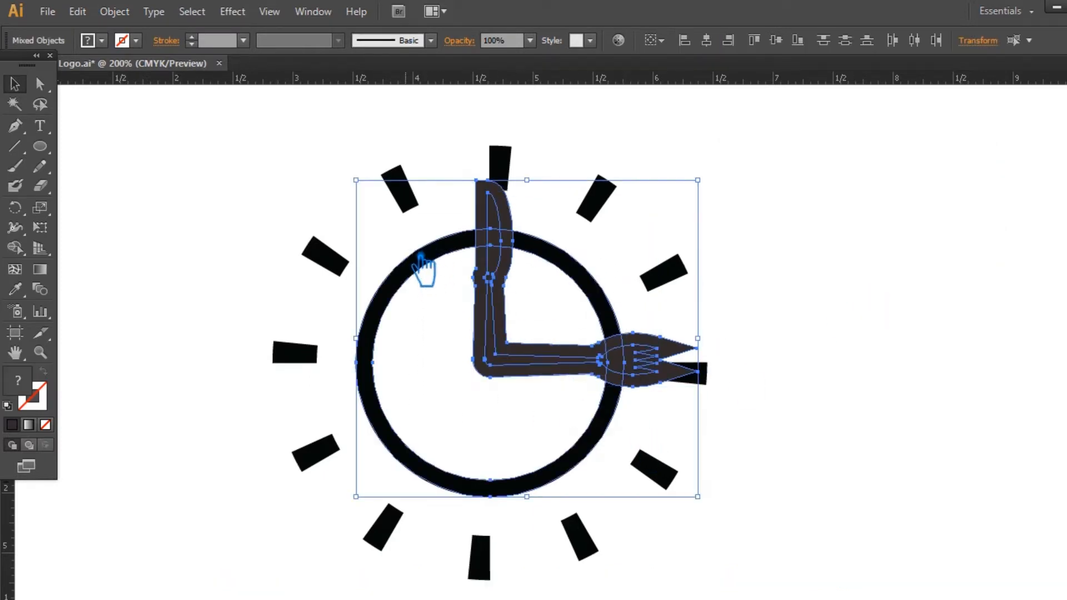
{"action": "key", "text": "ctrl+shift+F9"}
{"action": "left_click", "coordinate": [925, 486]}
{"action": "left_click", "coordinate": [950, 326]}
{"action": "right_click", "coordinate": [665, 344]}
{"action": "left_click", "coordinate": [719, 442]}
Delete the divided offset pieces around the knife and fork handles inside the ring
{"action": "left_click", "coordinate": [549, 311]}
{"action": "left_click", "coordinate": [519, 316]}
{"action": "key", "text": "Delete"}
{"action": "left_click", "coordinate": [519, 317]}
{"action": "key", "text": "Delete"}
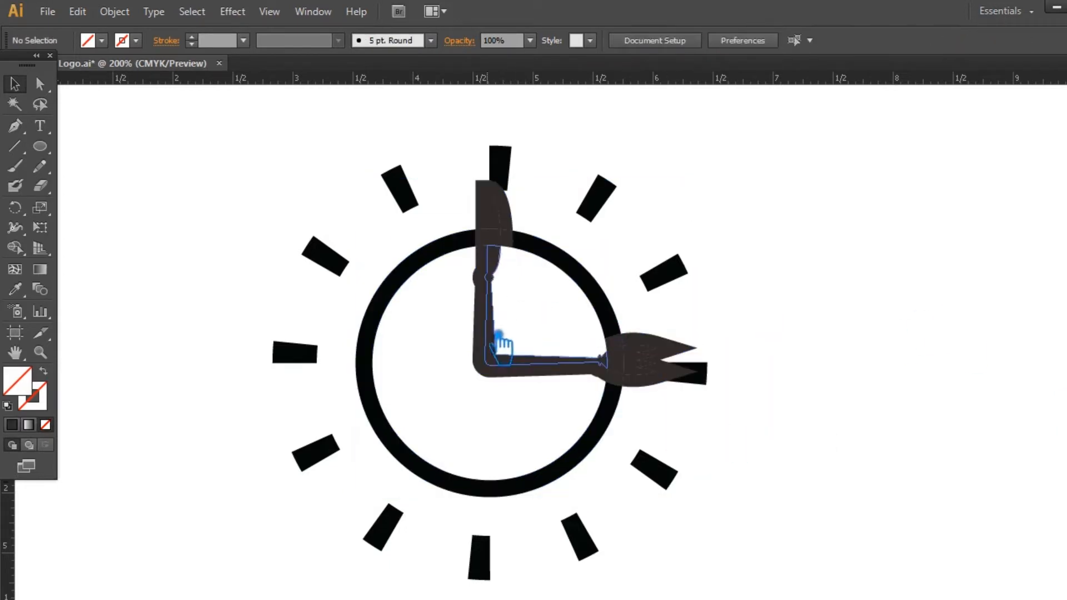
{"action": "left_click", "coordinate": [489, 349]}
{"action": "key", "text": "Delete"}
{"action": "left_click", "coordinate": [475, 340]}
{"action": "key", "text": "Delete"}
Delete the remaining offset pieces around the knife blade and fork head to leave gaps where they cross the ring
{"action": "left_click", "coordinate": [503, 210]}
{"action": "key", "text": "Delete"}
{"action": "left_click", "coordinate": [481, 237]}
{"action": "key", "text": "Delete"}
{"action": "left_click", "coordinate": [508, 239]}
{"action": "key", "text": "Delete"}
{"action": "left_click", "coordinate": [615, 340]}
{"action": "key", "text": "Delete"}
{"action": "left_click", "coordinate": [660, 345]}
{"action": "key", "text": "Delete"}
{"action": "left_click", "coordinate": [616, 380]}
{"action": "key", "text": "Delete"}
Unite all the divided knife and fork pieces into one shape with Pathfinder
{"action": "left_click_drag", "start_coordinate": [480, 214], "coordinate": [494, 274]}
{"action": "left_click", "coordinate": [514, 362]}
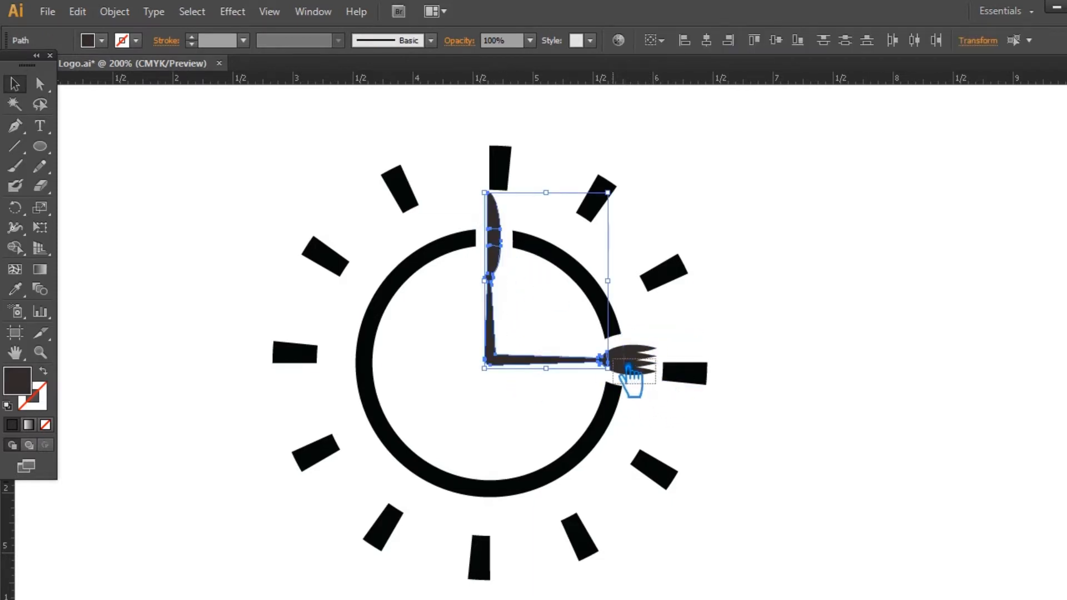
{"action": "left_click", "coordinate": [1066, 403]}
{"action": "left_click", "coordinate": [923, 445]}
{"action": "left_click", "coordinate": [1066, 398]}
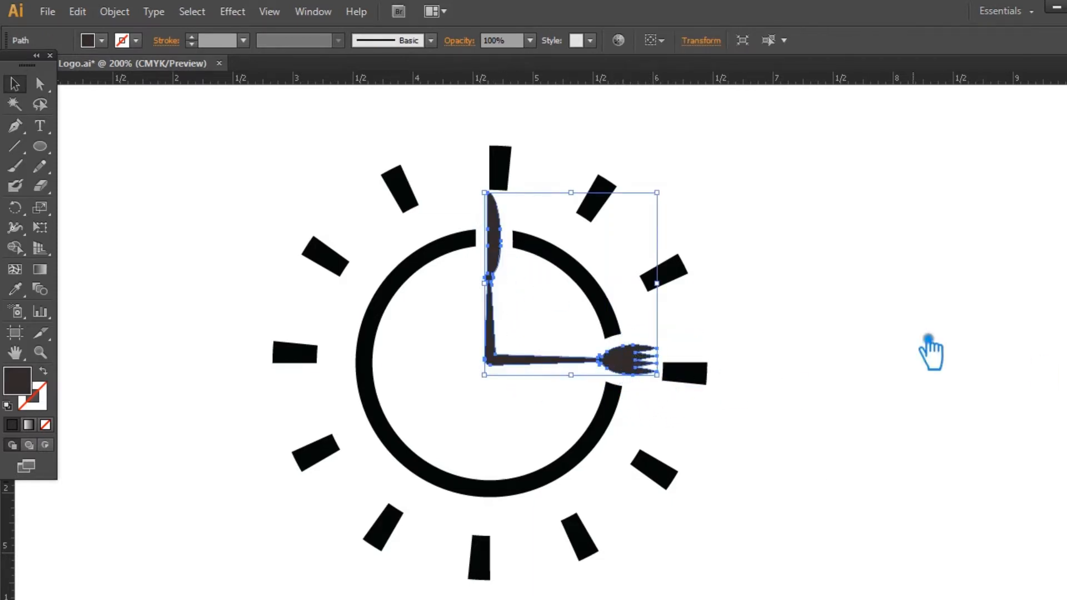
{"action": "left_click", "coordinate": [896, 338]}
Enlarge the tick-mark group slightly about the clock's centre and save the document
{"action": "left_click", "coordinate": [503, 167]}
{"action": "left_click_drag", "start_coordinate": [709, 145], "coordinate": [720, 132]}
{"action": "left_click", "coordinate": [872, 201]}
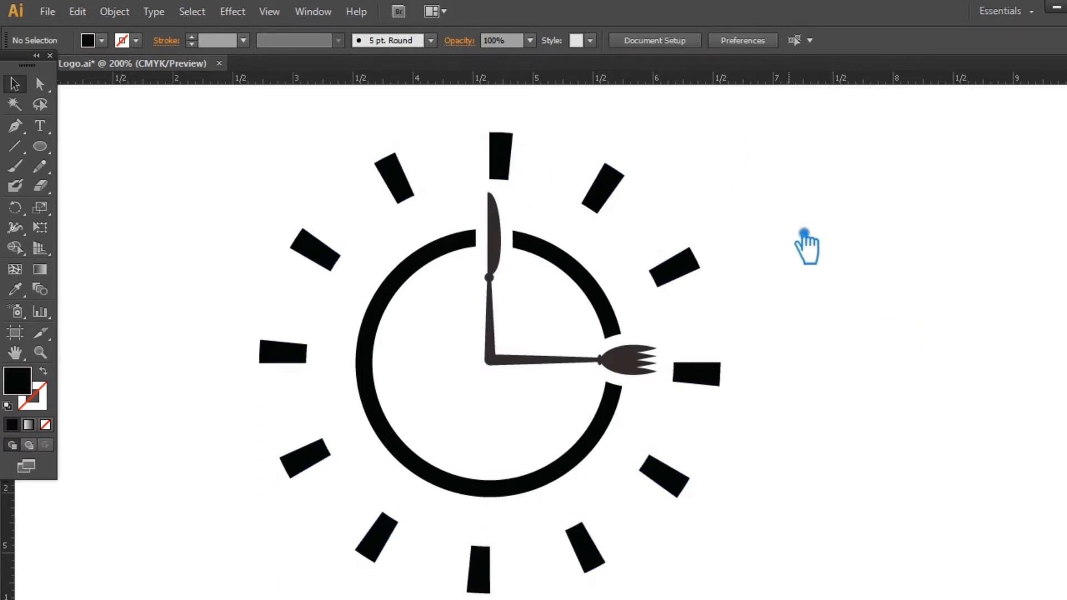
{"action": "key", "text": "ctrl+s"}
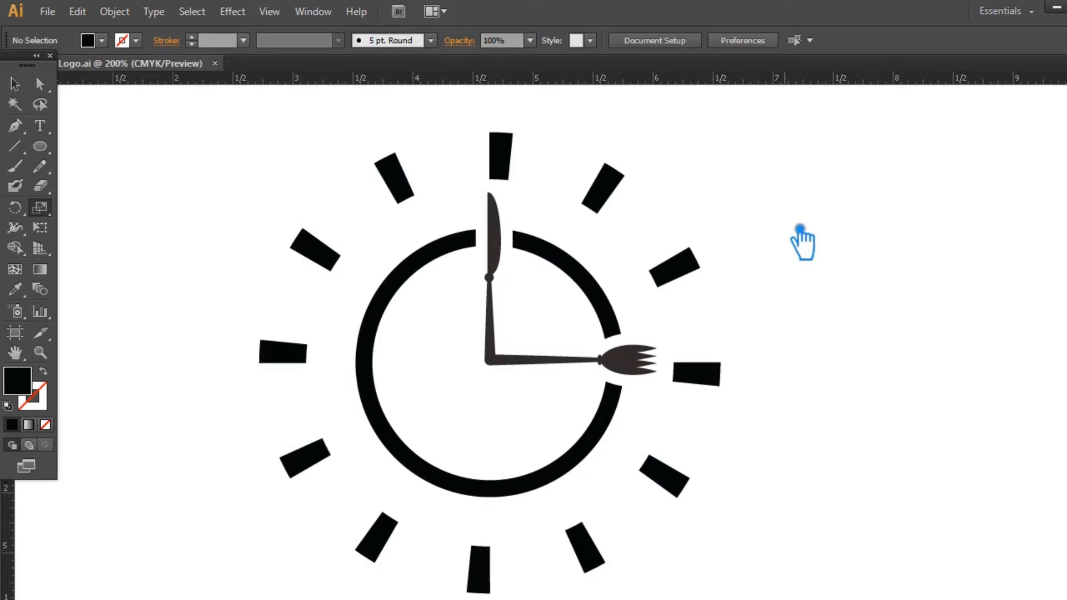
Turn off the dashes on the circle path running through the tick marks and set its stroke weight to 3 pt
{"action": "key", "text": "ctrl+z"}
{"action": "left_click", "coordinate": [312, 11]}
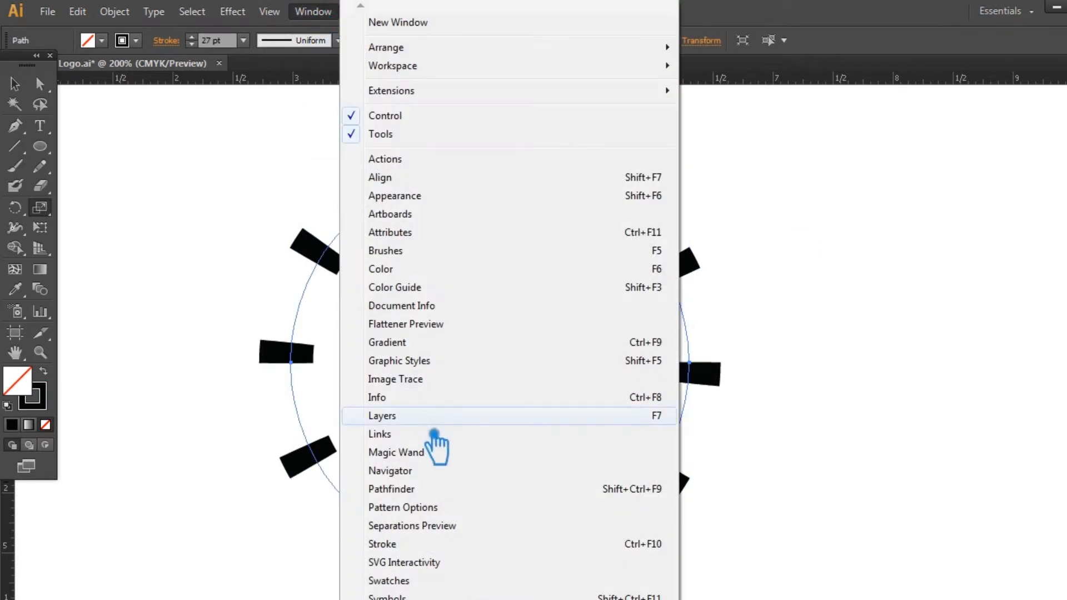
{"action": "left_click", "coordinate": [505, 544]}
{"action": "left_click", "coordinate": [918, 325]}
{"action": "left_click", "coordinate": [244, 40]}
{"action": "left_click", "coordinate": [261, 186]}
{"action": "left_click", "coordinate": [244, 40]}
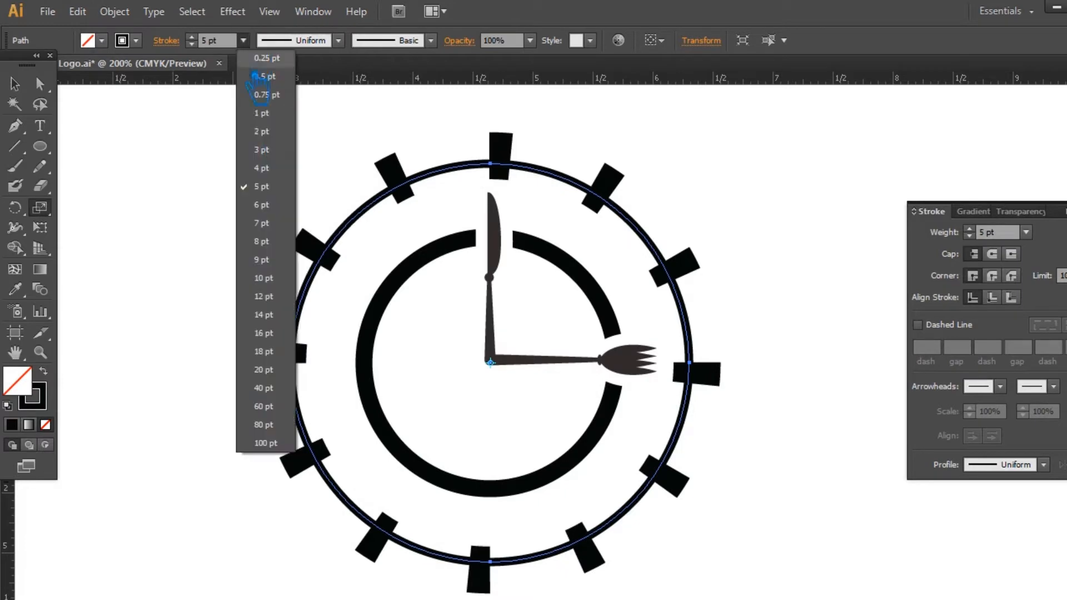
{"action": "left_click", "coordinate": [272, 151]}
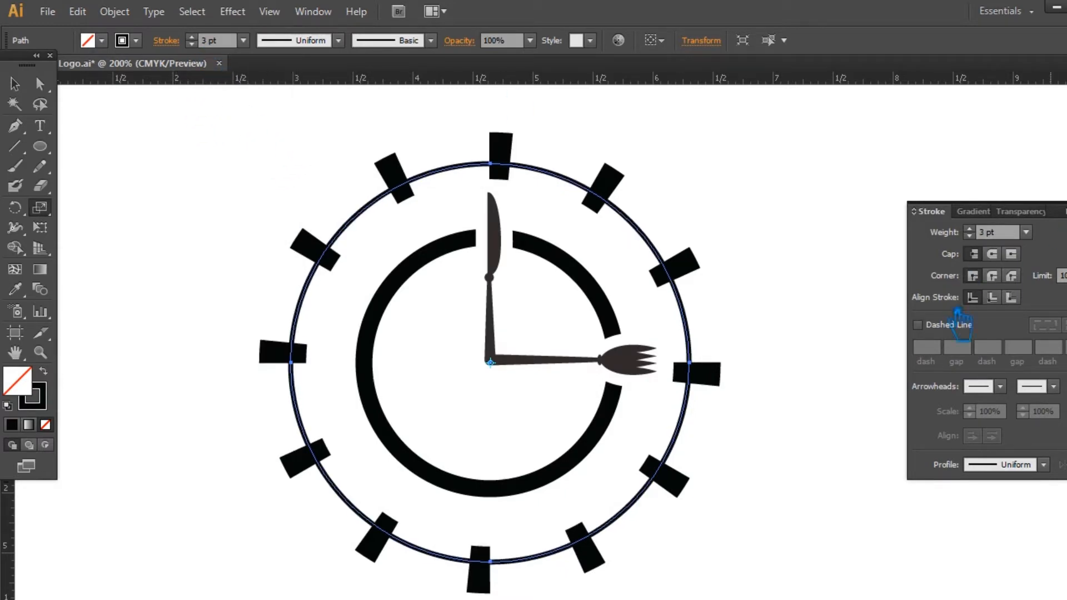
Apply a dashed stroke to the outer circle with a 2 pt dash and a 4 pt gap
{"action": "left_click", "coordinate": [918, 324]}
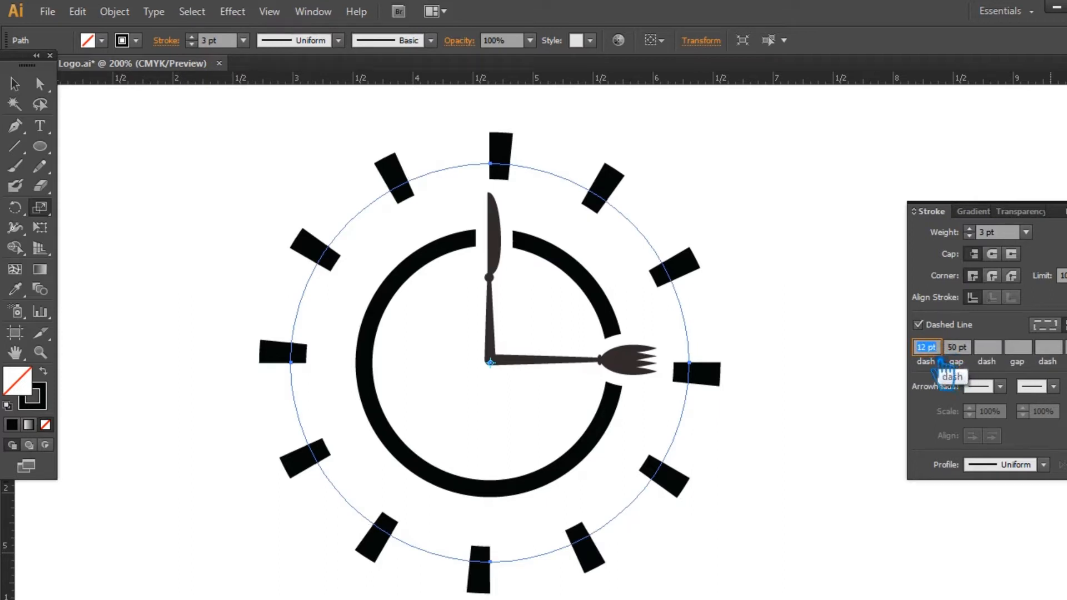
{"action": "key", "text": "Tab"}
{"action": "type", "text": "4"}
{"action": "left_click", "coordinate": [940, 350]}
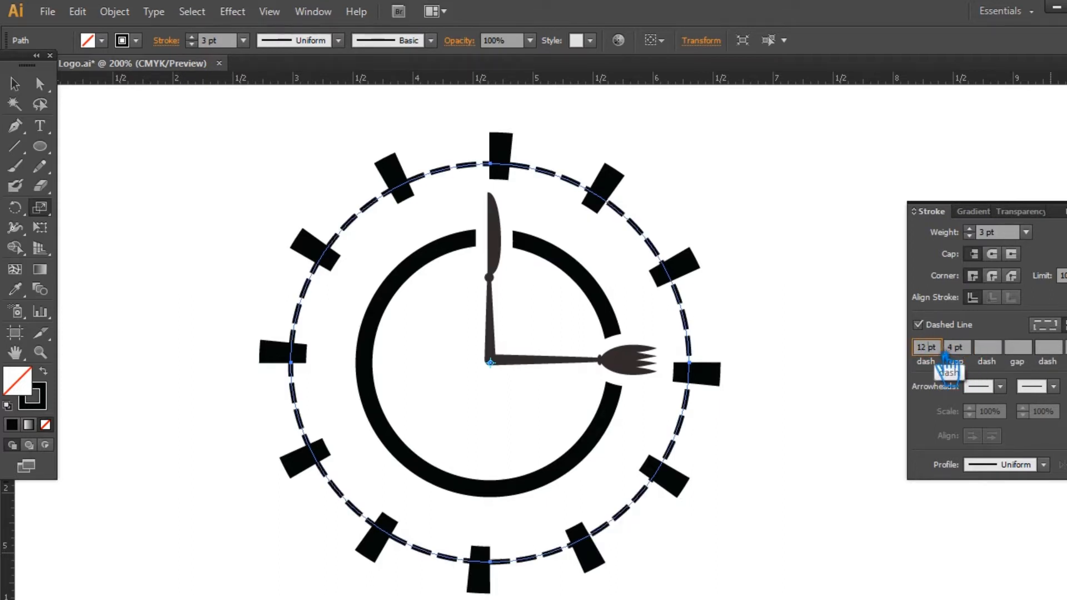
{"action": "type", "text": "2"}
{"action": "key", "text": "Tab"}
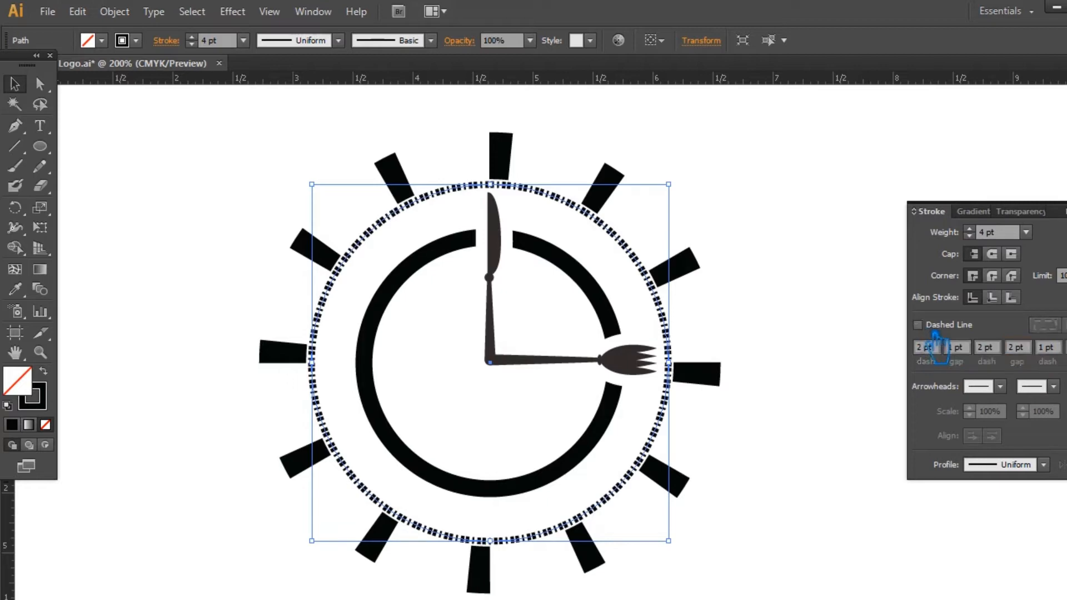
Set the second dash, second gap and third dash of the dashed circle's stroke to 0 pt
{"action": "left_click", "coordinate": [918, 325]}
{"action": "left_click", "coordinate": [934, 332]}
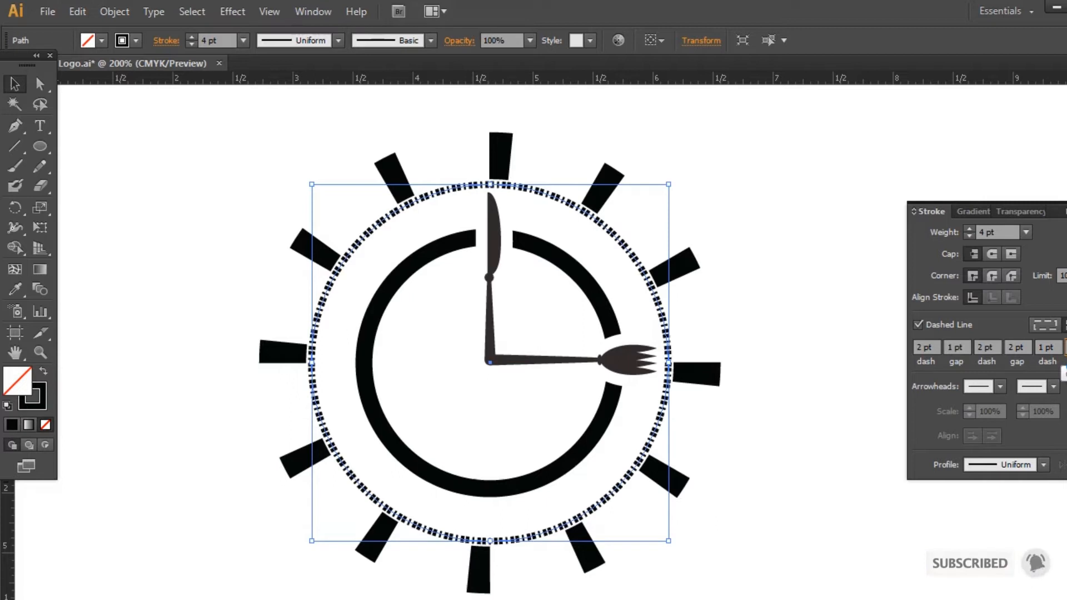
{"action": "left_click", "coordinate": [1049, 350]}
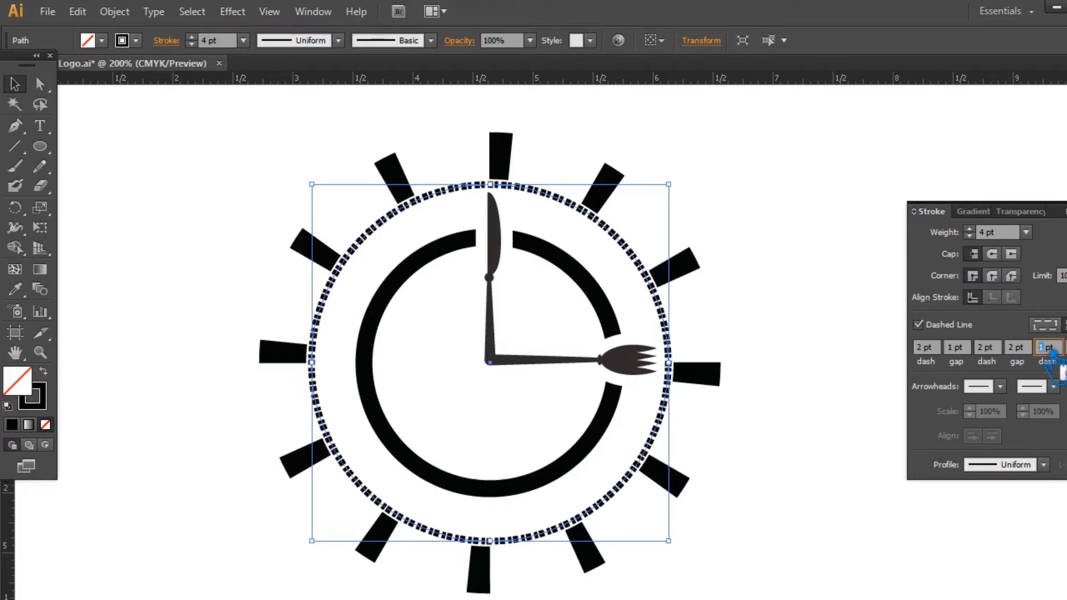
{"action": "left_click", "coordinate": [1027, 356]}
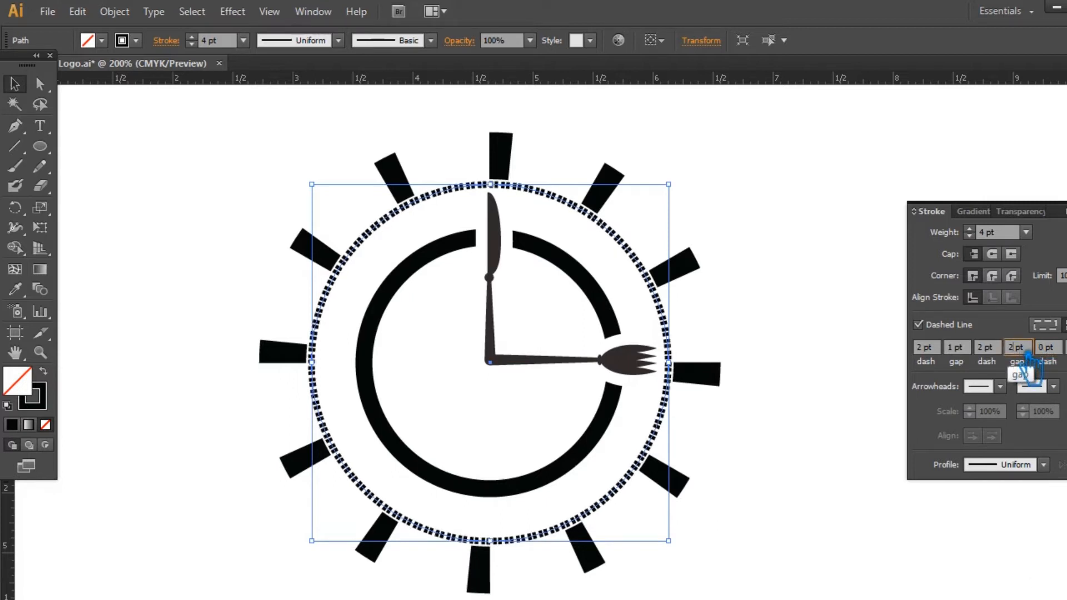
{"action": "type", "text": "0"}
{"action": "left_click", "coordinate": [989, 348]}
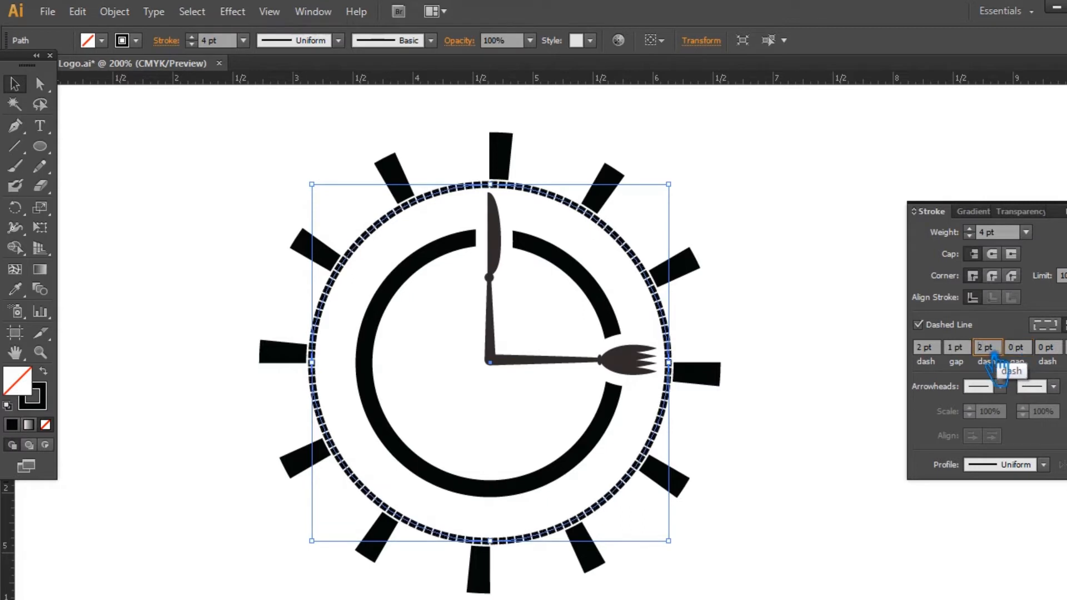
{"action": "type", "text": "0"}
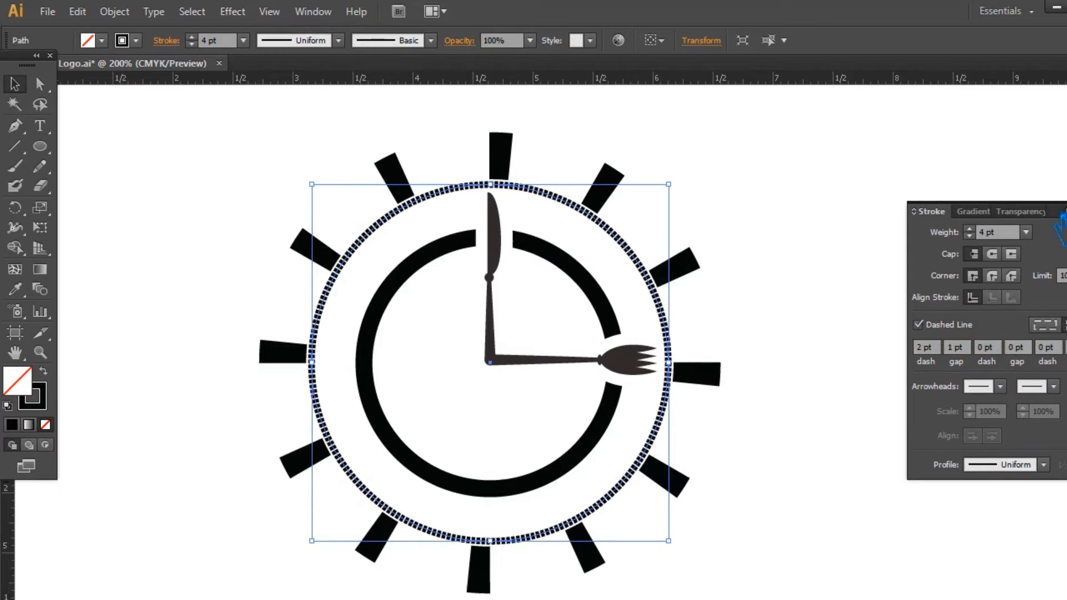
{"action": "left_click", "coordinate": [873, 220]}
{"action": "left_click", "coordinate": [873, 220]}
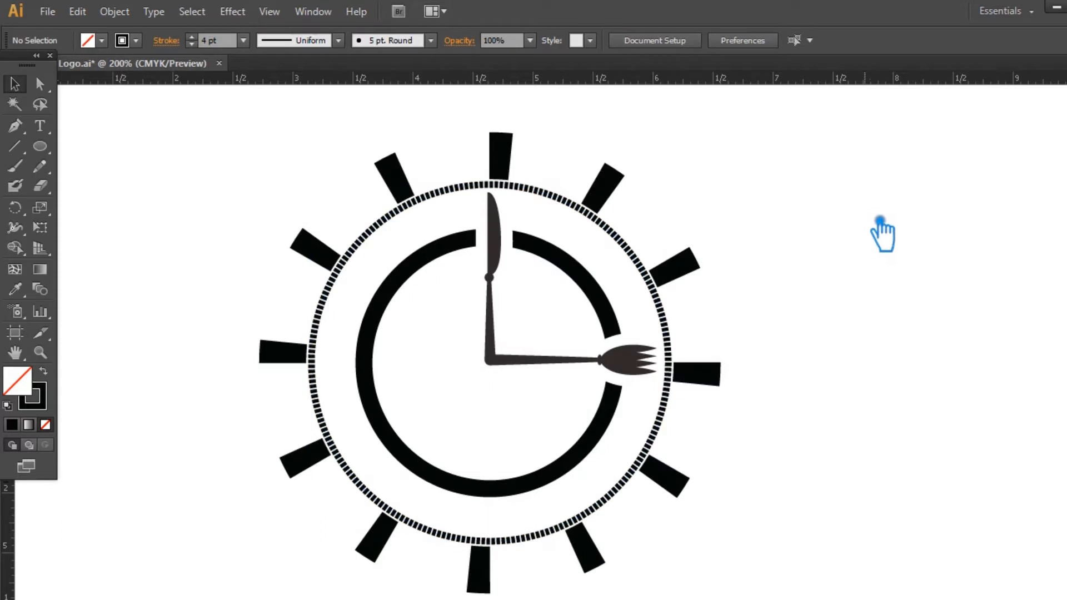
Try a heavier 5 pt stroke weight on the dashed circle, and set it back to 4 pt
{"action": "left_click", "coordinate": [636, 255]}
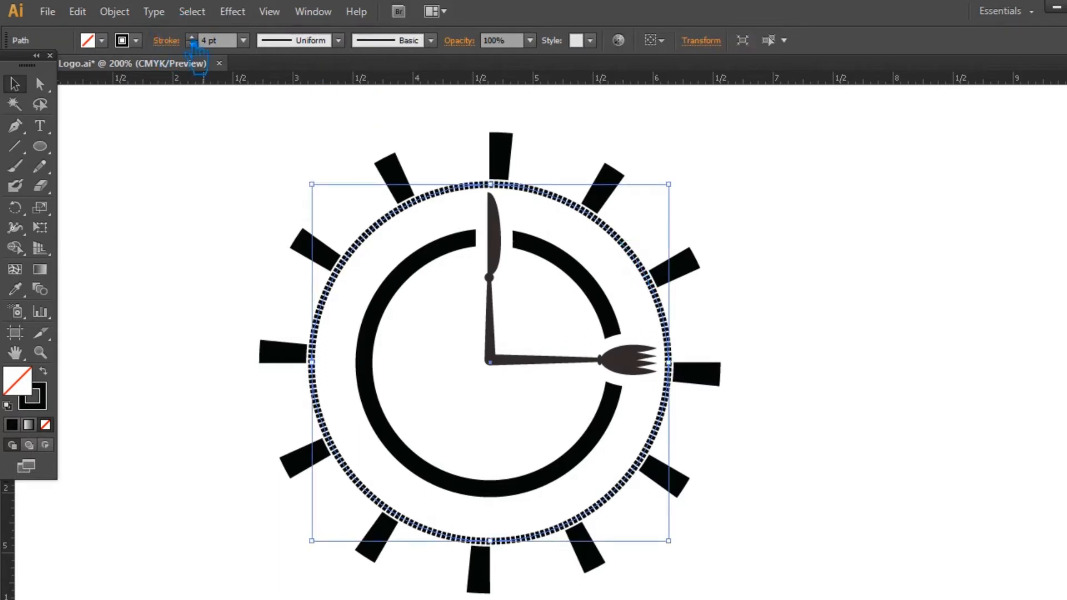
{"action": "scroll", "coordinate": [206, 40], "scroll_direction": "up", "scroll_amount": 1}
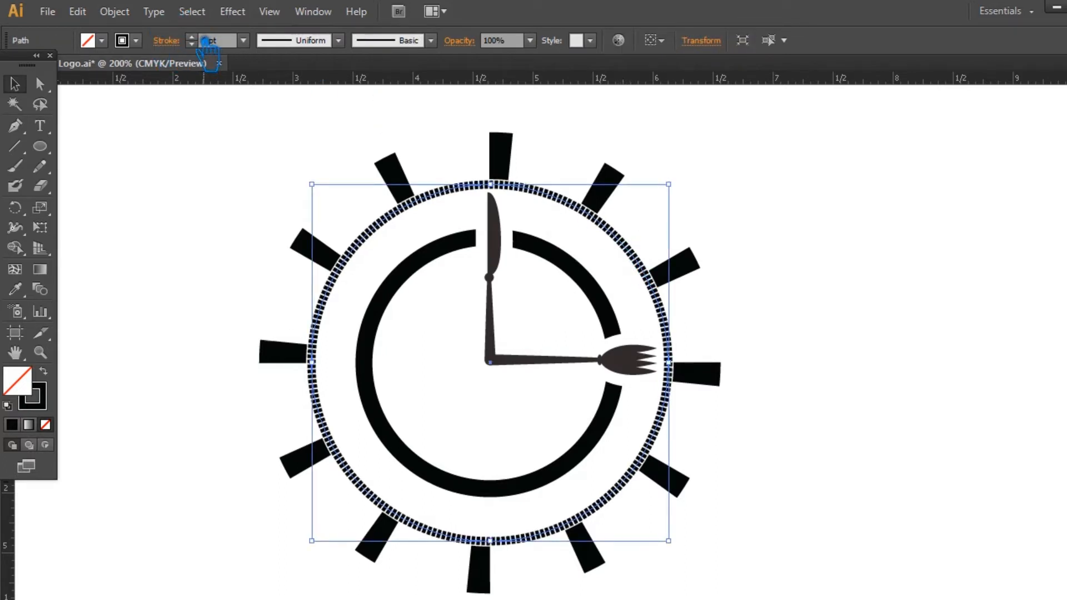
{"action": "scroll", "coordinate": [205, 40], "scroll_direction": "up", "scroll_amount": 1}
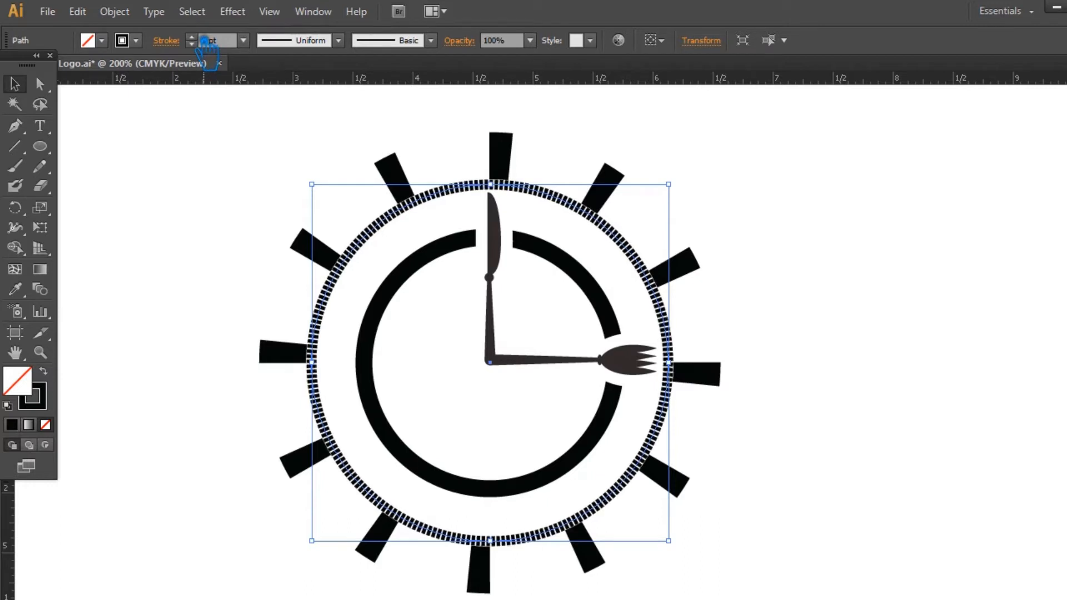
{"action": "scroll", "coordinate": [206, 41], "scroll_direction": "down", "scroll_amount": 1}
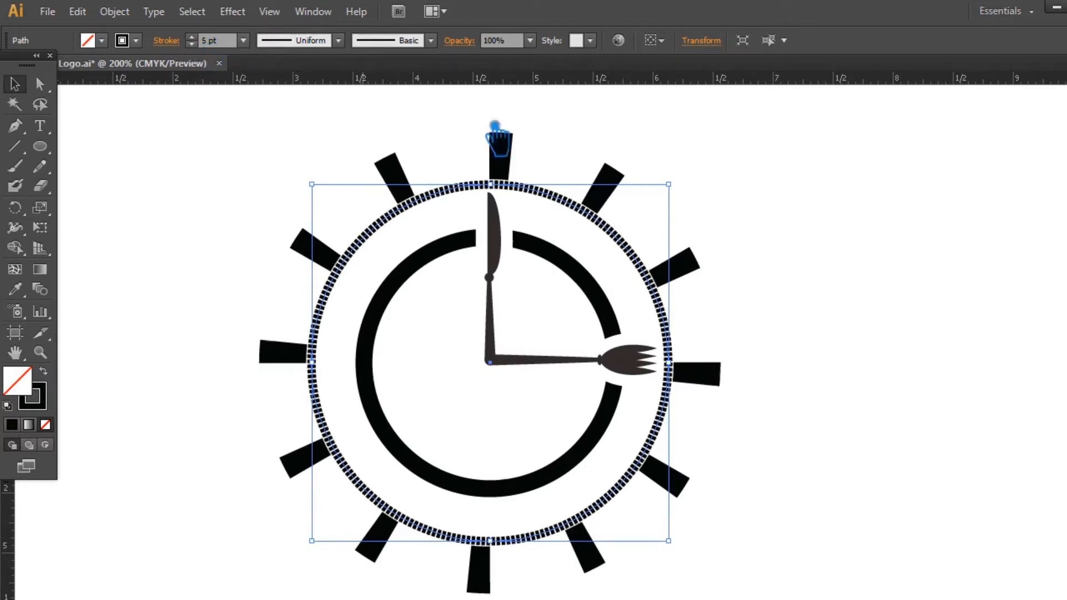
{"action": "left_click", "coordinate": [730, 191]}
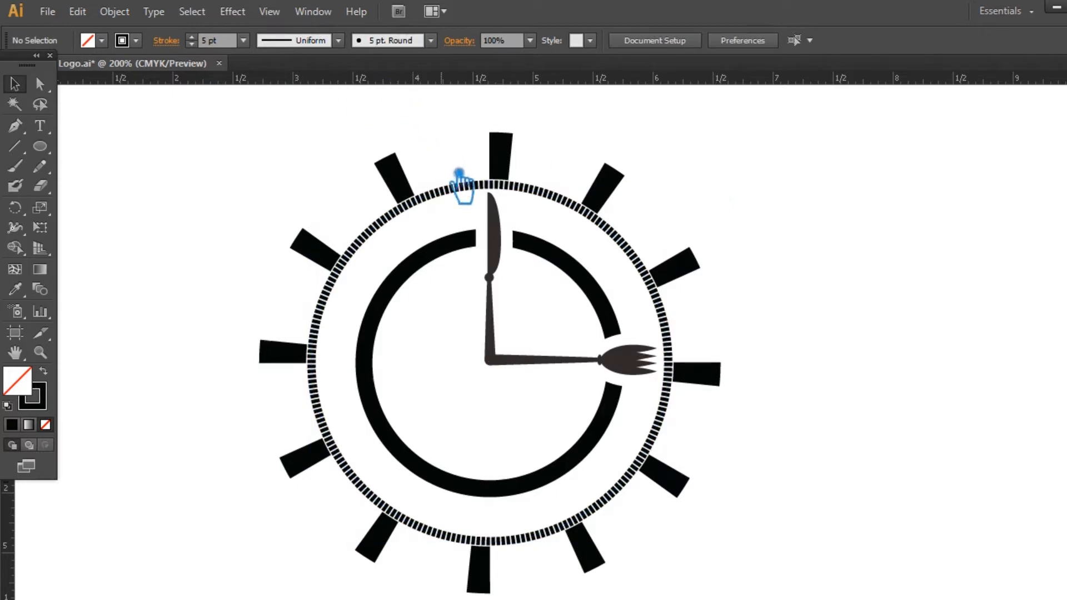
{"action": "left_click", "coordinate": [467, 193]}
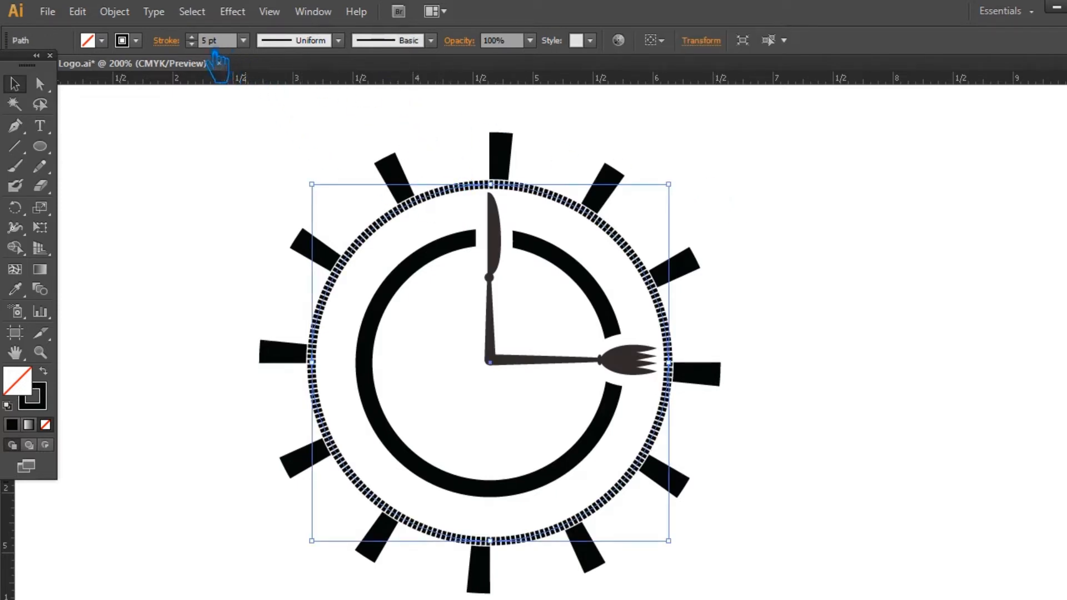
{"action": "left_click", "coordinate": [192, 45]}
{"action": "left_click", "coordinate": [760, 187]}
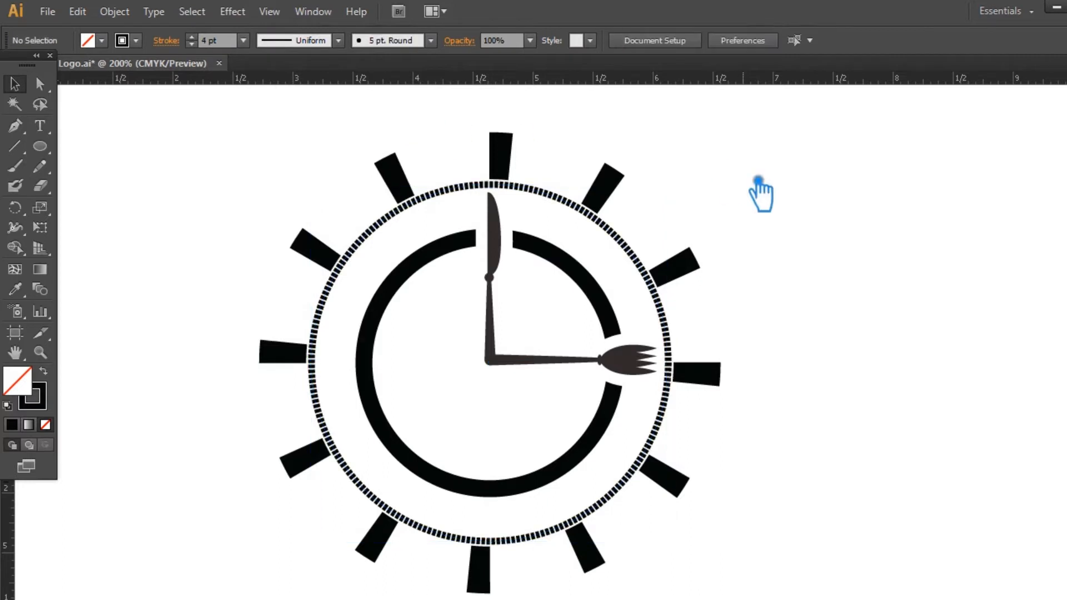
Shrink the dashed circle slightly about its centre and show the guides again
{"action": "left_click", "coordinate": [637, 245]}
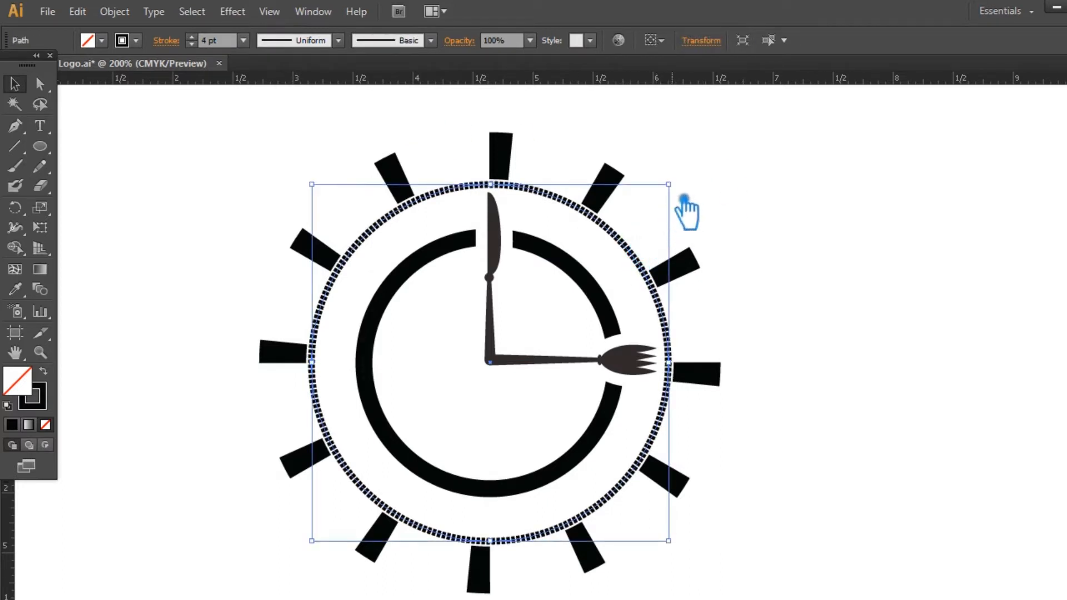
{"action": "left_click_drag", "start_coordinate": [682, 195], "coordinate": [681, 193]}
{"action": "left_click", "coordinate": [779, 195]}
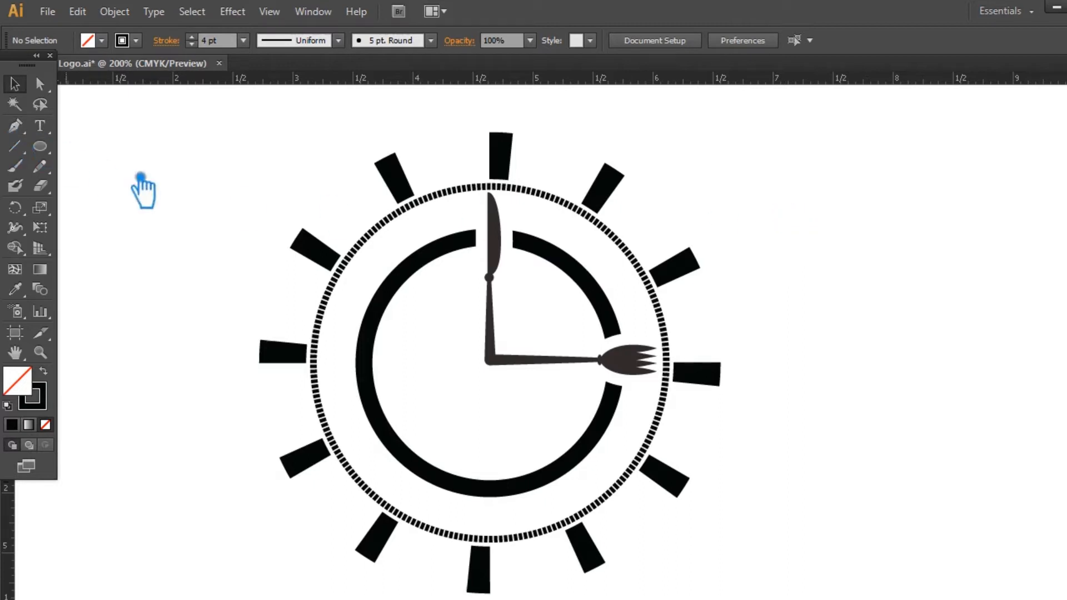
{"action": "key", "text": "ctrl+semicolon"}
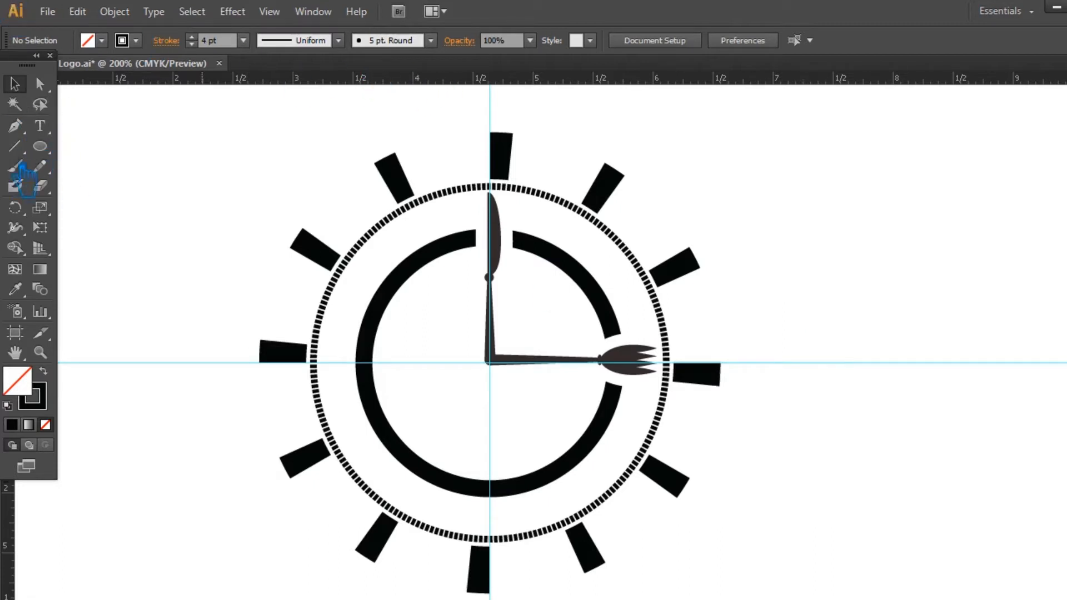
Draw a small undashed circle centred where the guides cross, with a solid black fill and no stroke
{"action": "left_click", "coordinate": [42, 146]}
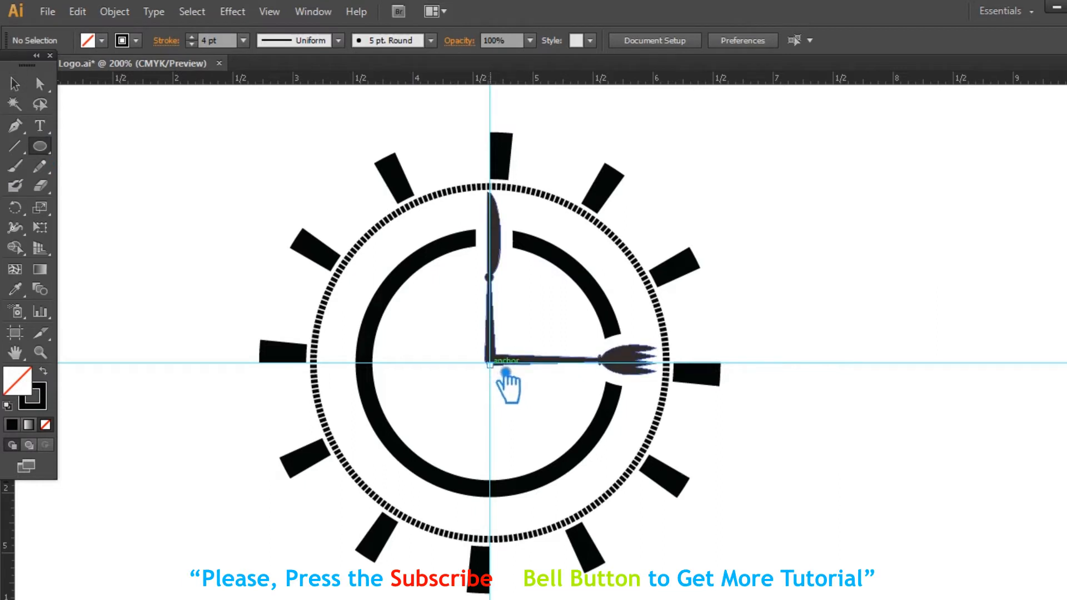
{"action": "left_click_drag", "start_coordinate": [489, 364], "coordinate": [521, 379]}
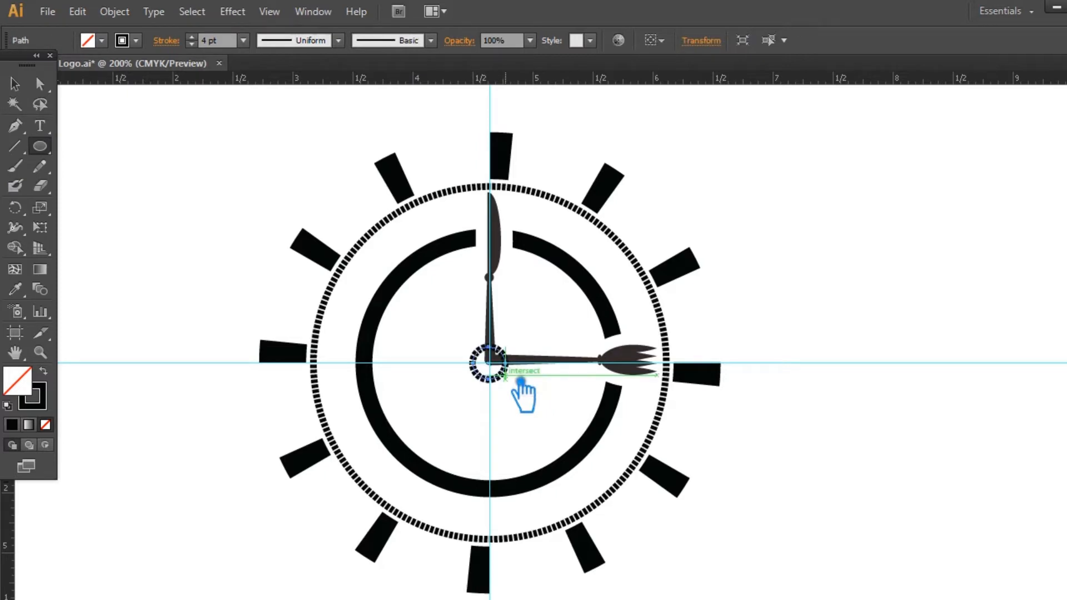
{"action": "left_click", "coordinate": [333, 15]}
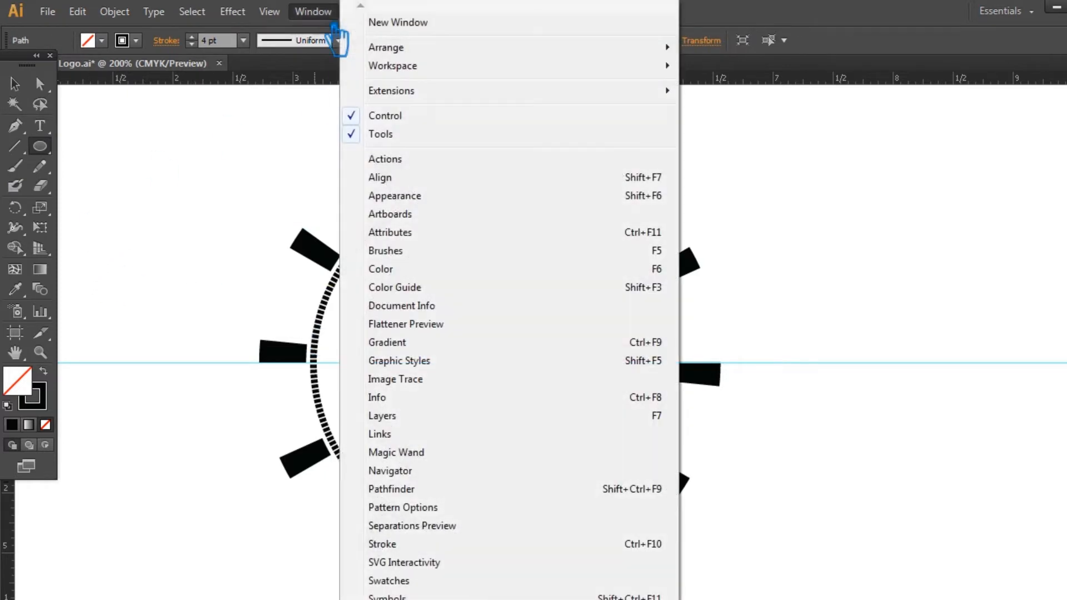
{"action": "left_click", "coordinate": [611, 397]}
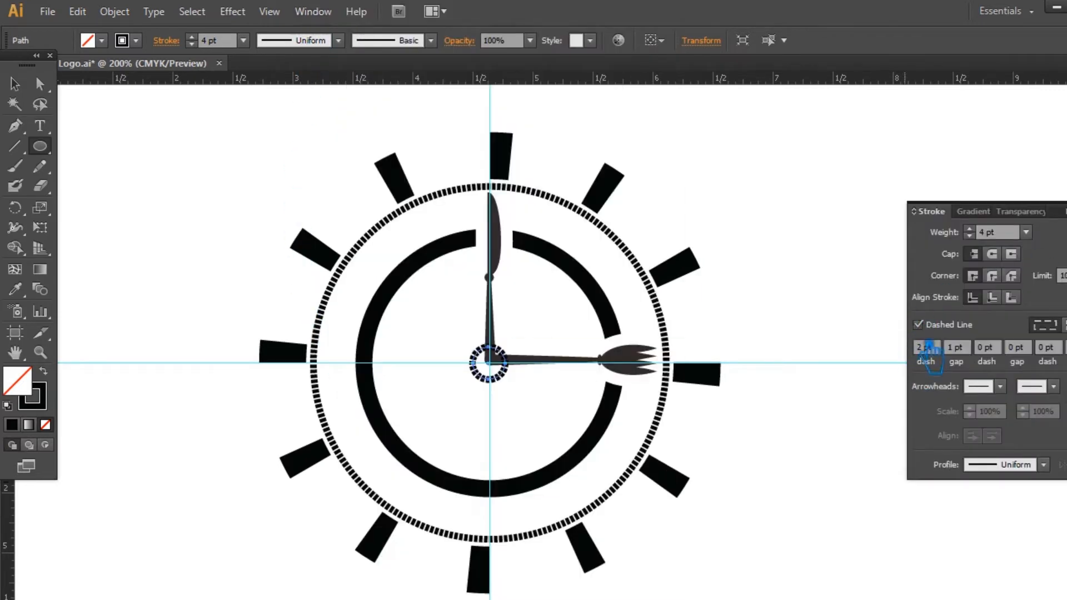
{"action": "left_click", "coordinate": [933, 331]}
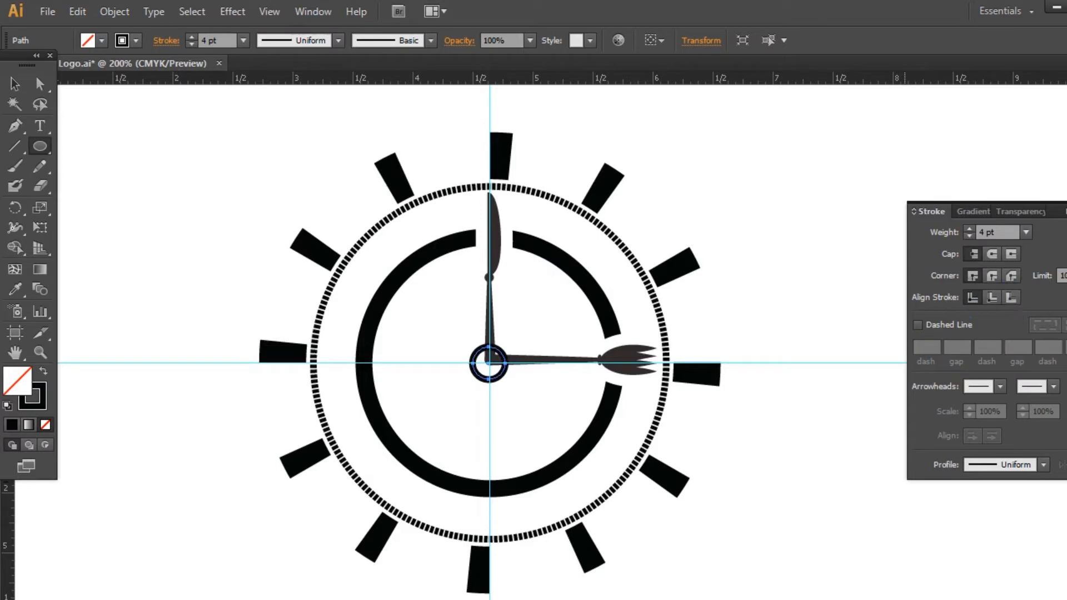
{"action": "left_click", "coordinate": [1064, 211]}
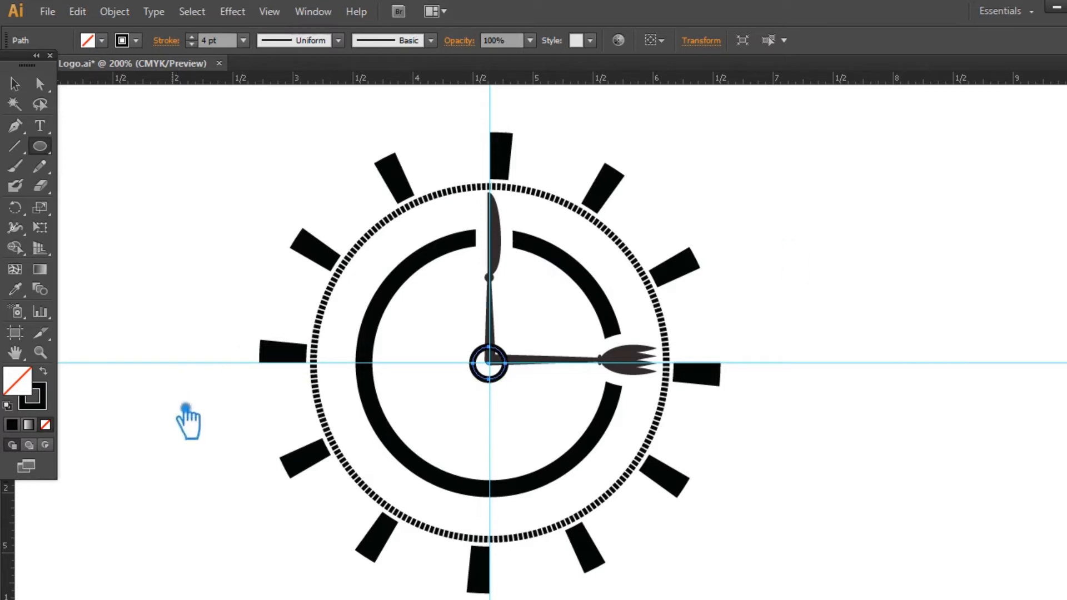
{"action": "left_click", "coordinate": [44, 371]}
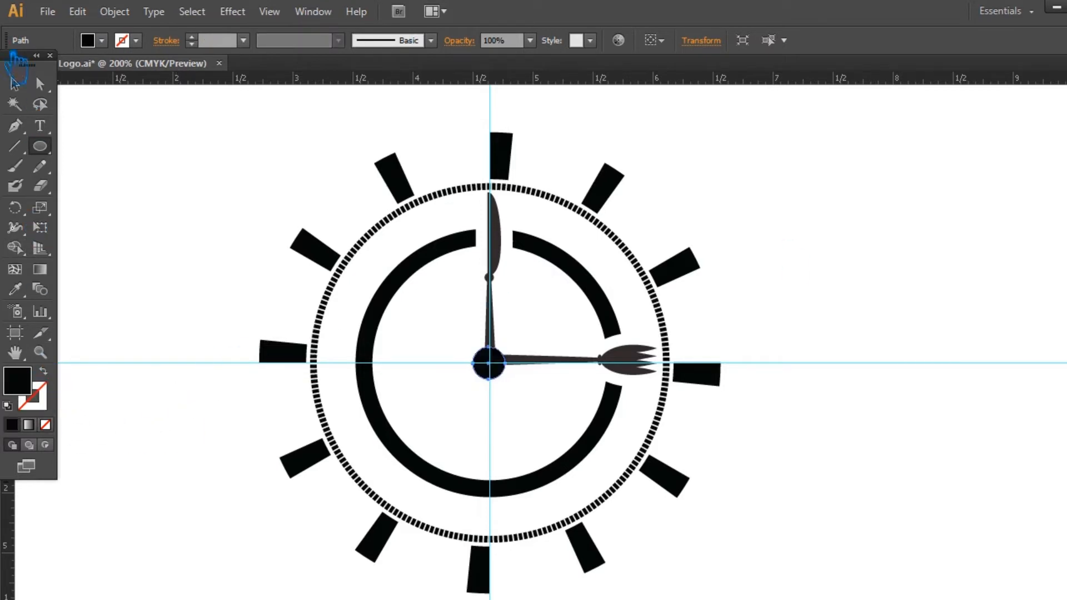
Unite the centre circle with the knife and fork into one shape, and hide the guides
{"action": "left_click", "coordinate": [15, 84]}
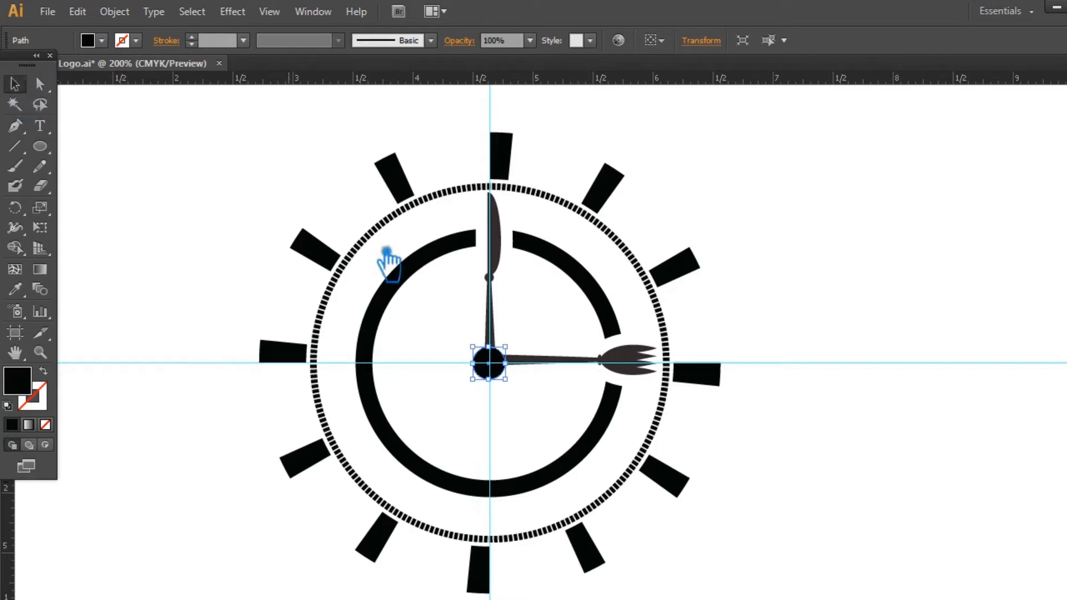
{"action": "left_click_drag", "start_coordinate": [537, 403], "coordinate": [458, 325]}
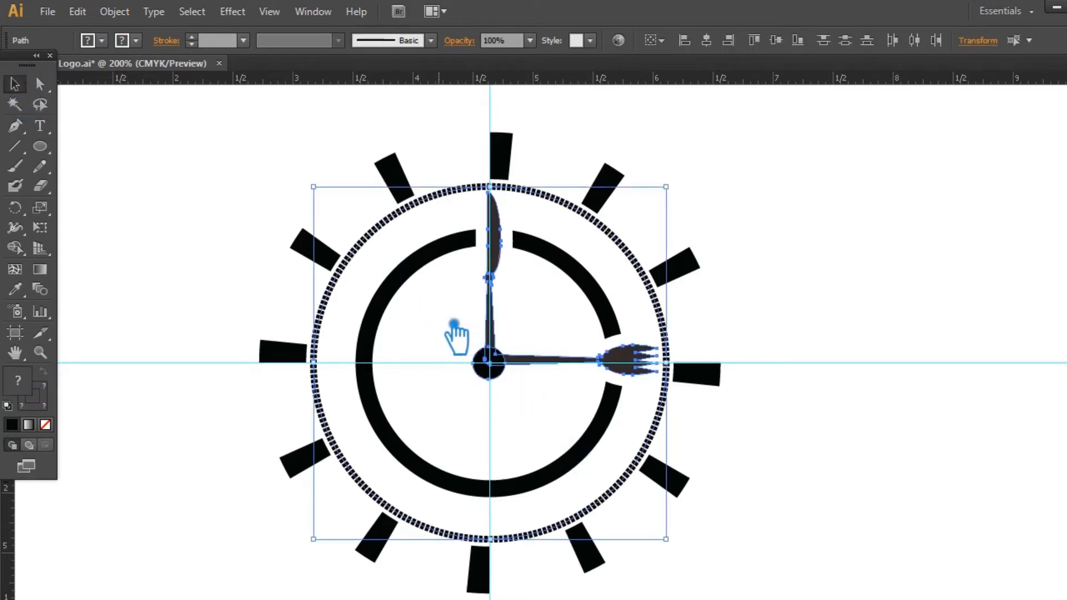
{"action": "left_click", "coordinate": [893, 316]}
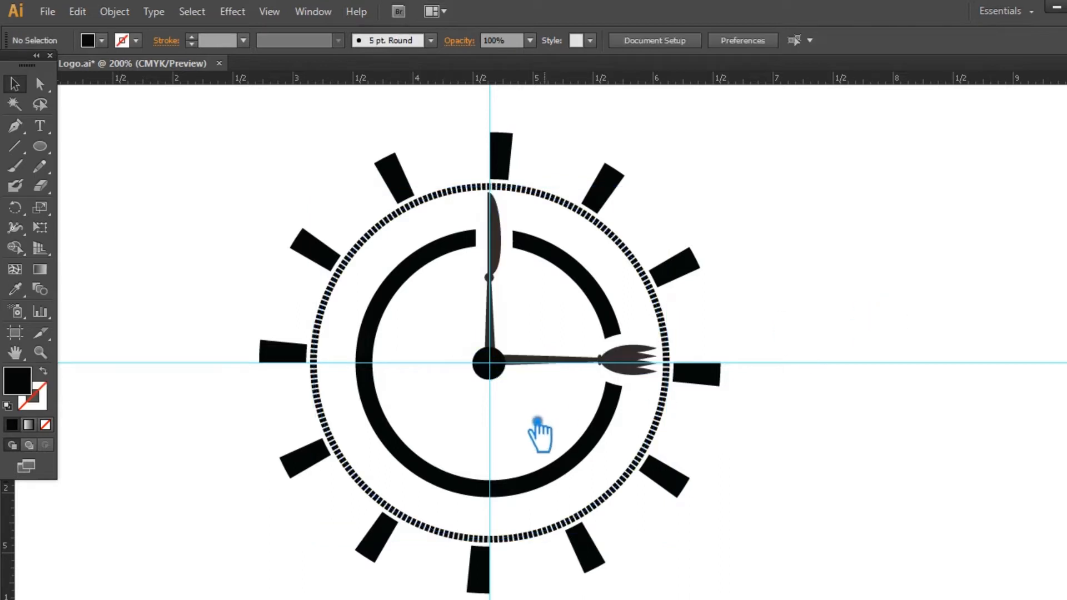
{"action": "left_click", "coordinate": [493, 373]}
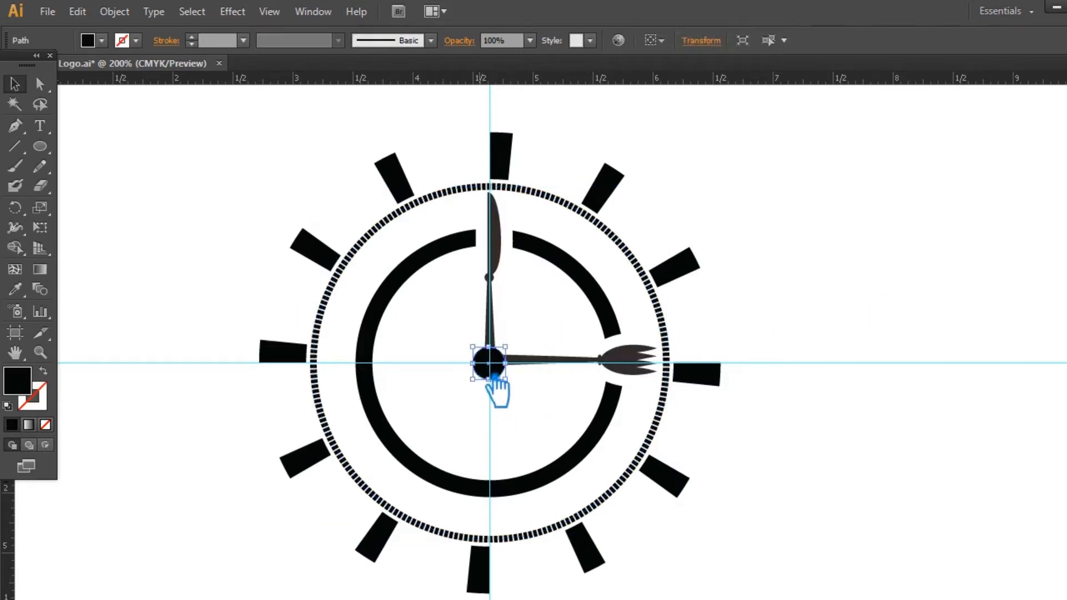
{"action": "left_click", "coordinate": [513, 254], "text": "shift"}
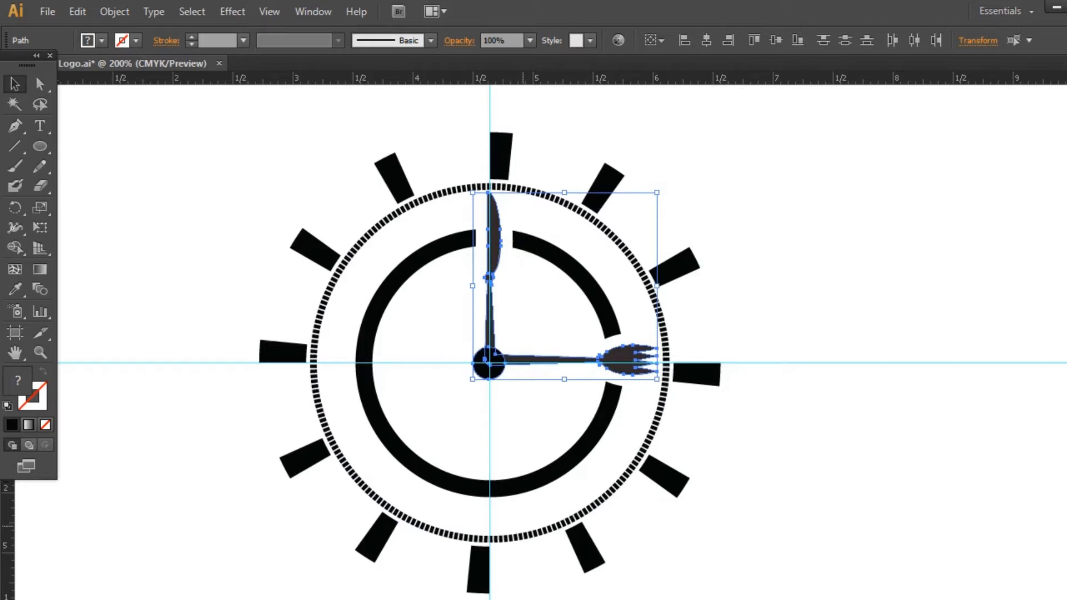
{"action": "key", "text": "shift+ctrl+F9"}
{"action": "left_click", "coordinate": [923, 446]}
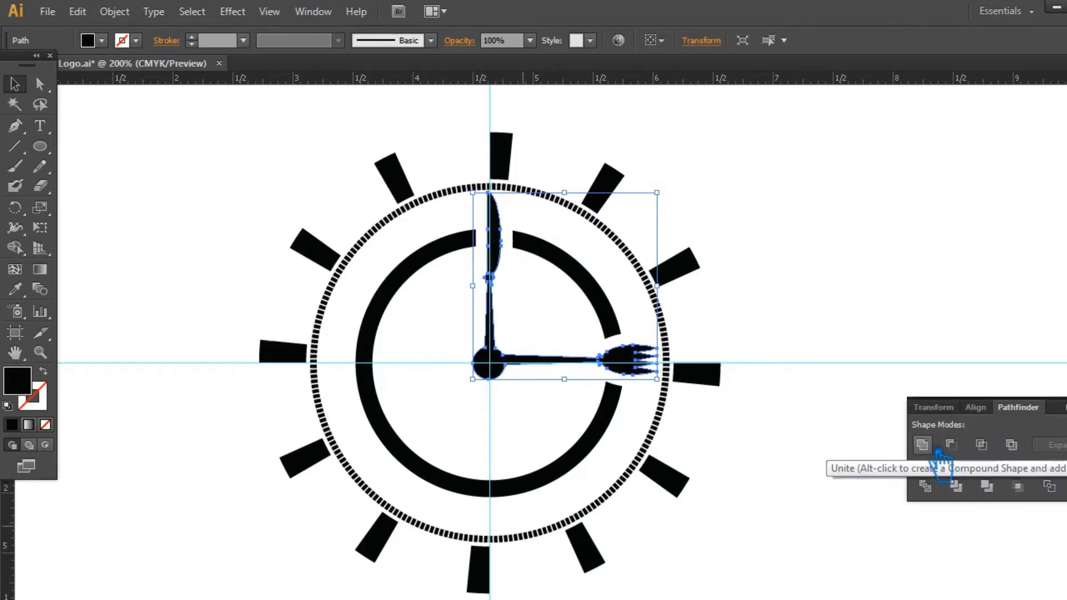
{"action": "key", "text": "shift+ctrl+F9"}
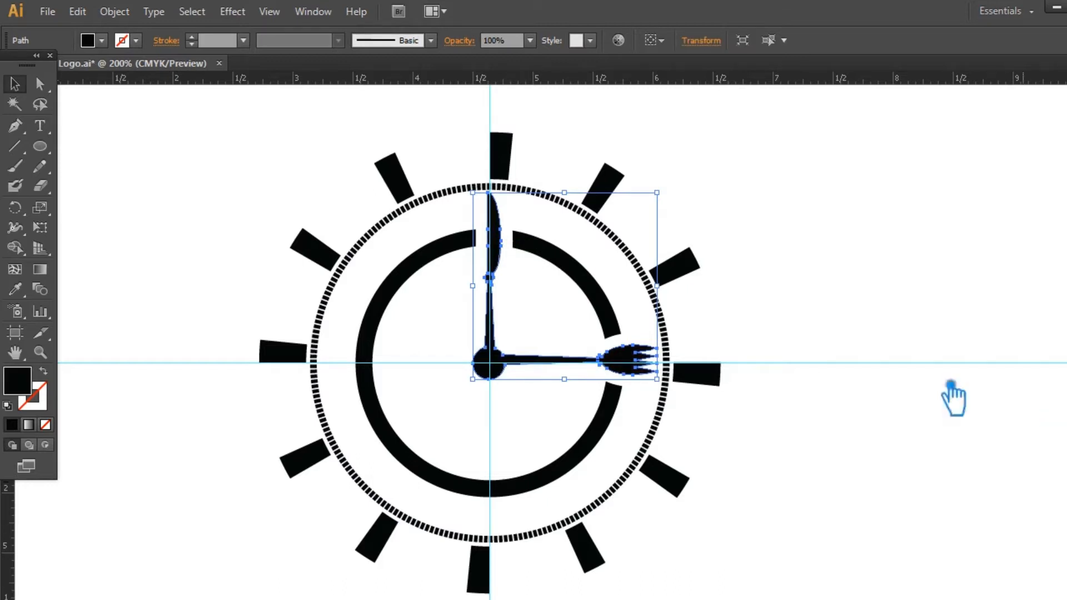
{"action": "left_click", "coordinate": [929, 373]}
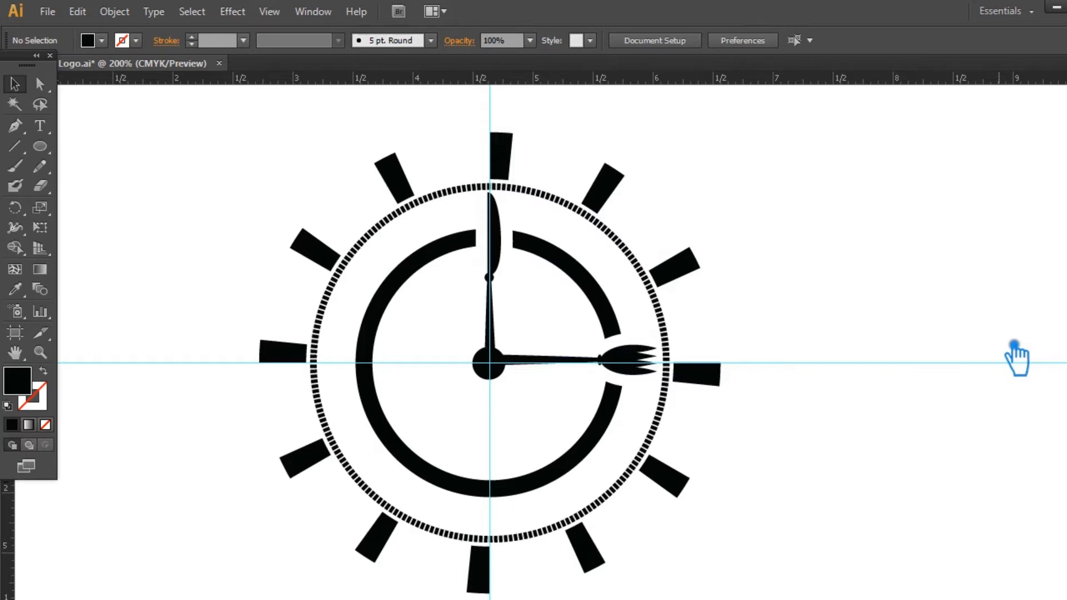
{"action": "key", "text": "ctrl+semicolon"}
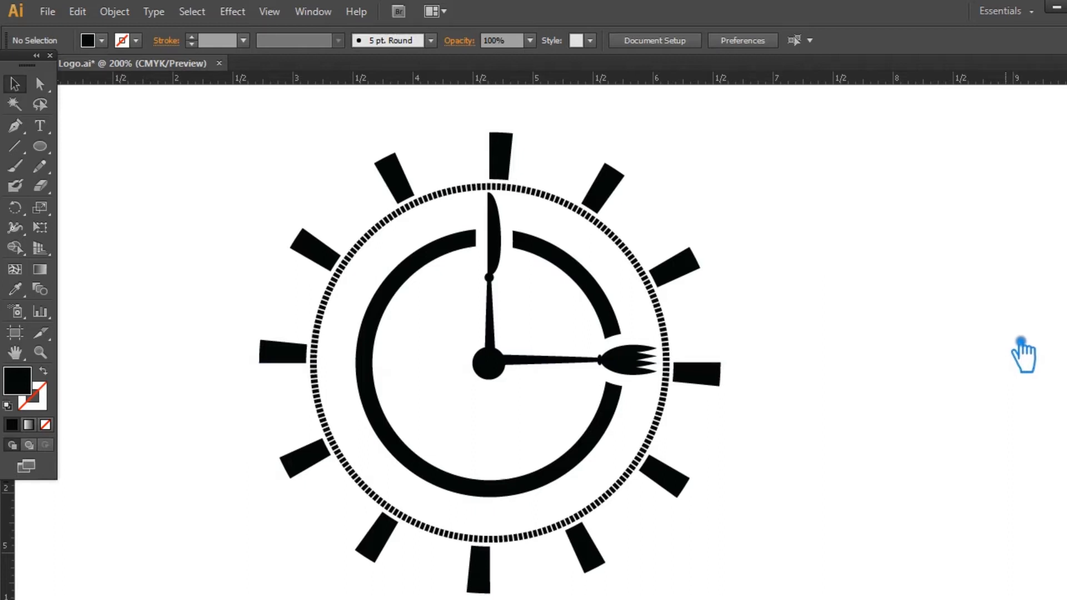
Change the fill of the tick mark group to dark grey #515151
{"action": "left_click", "coordinate": [631, 190]}
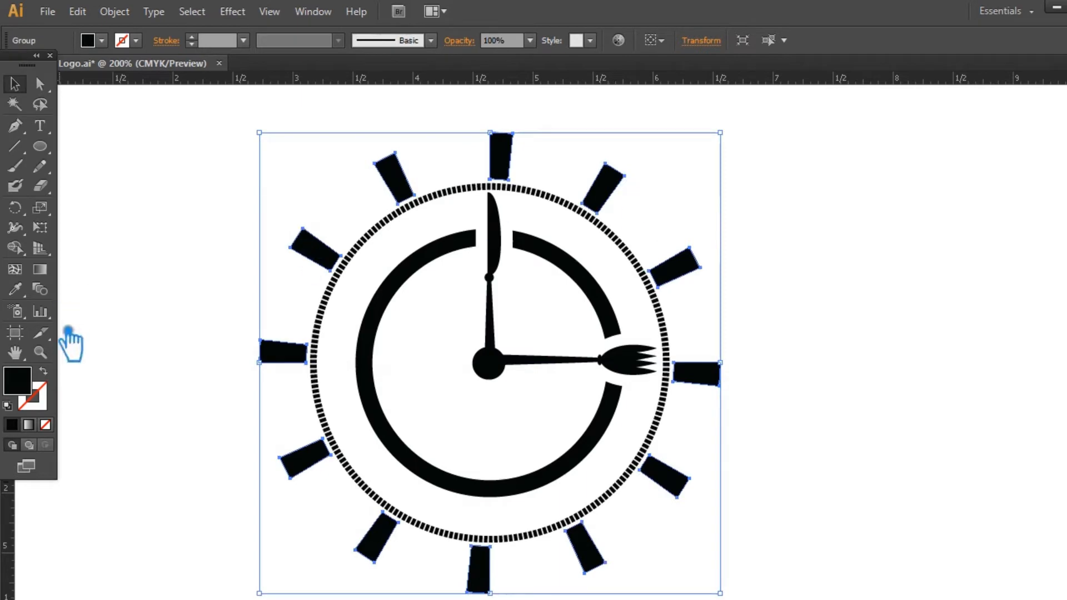
{"action": "double_click", "coordinate": [28, 389]}
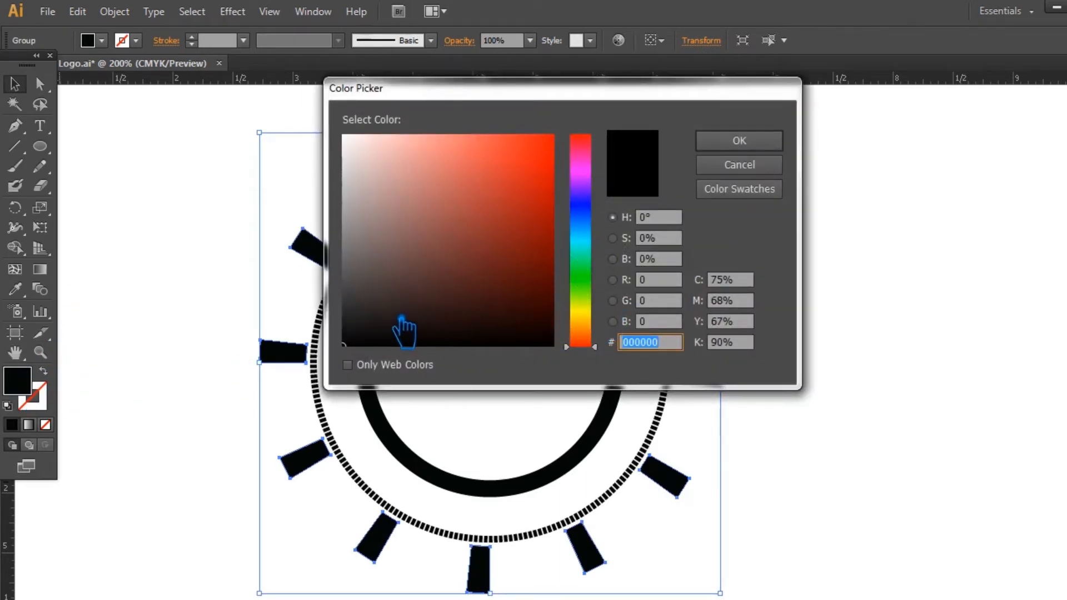
{"action": "mouse_move", "coordinate": [400, 310]}
{"action": "left_mouse_down"}
{"action": "mouse_move", "coordinate": [357, 299]}
{"action": "mouse_move", "coordinate": [354, 286]}
{"action": "left_mouse_up"}
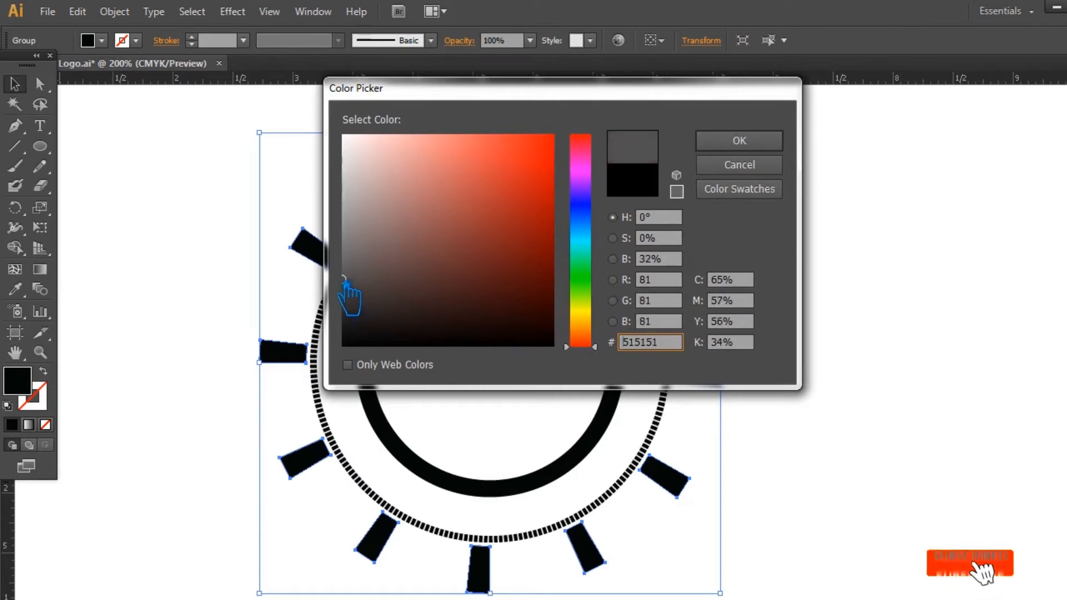
{"action": "left_click", "coordinate": [744, 143]}
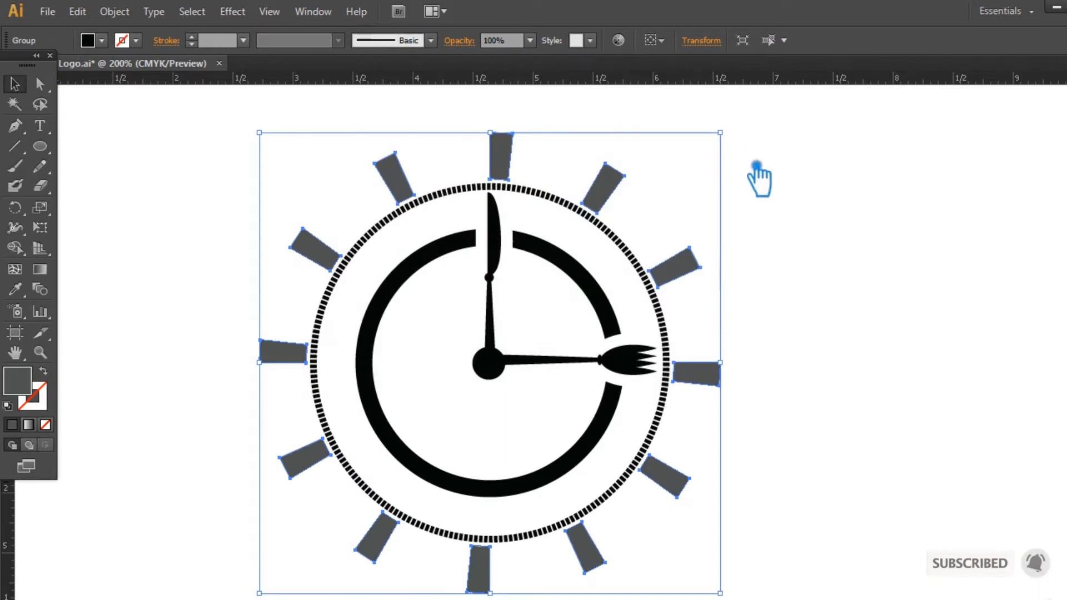
{"action": "left_click", "coordinate": [817, 234]}
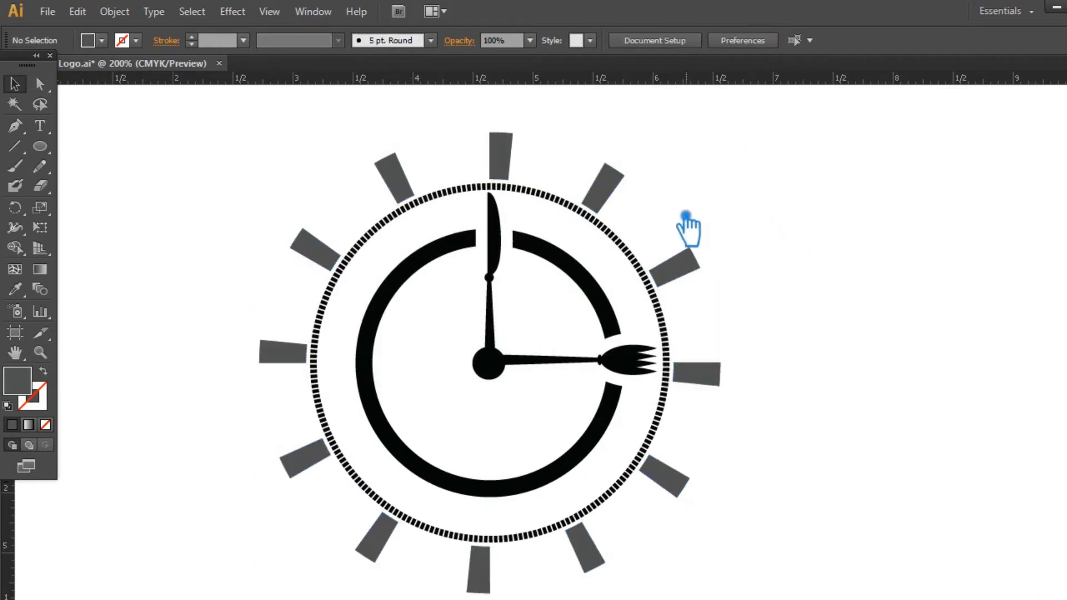
Expand the appearance of the dashed circle, and expand its fill and stroke into outlined shapes
{"action": "left_click", "coordinate": [609, 234]}
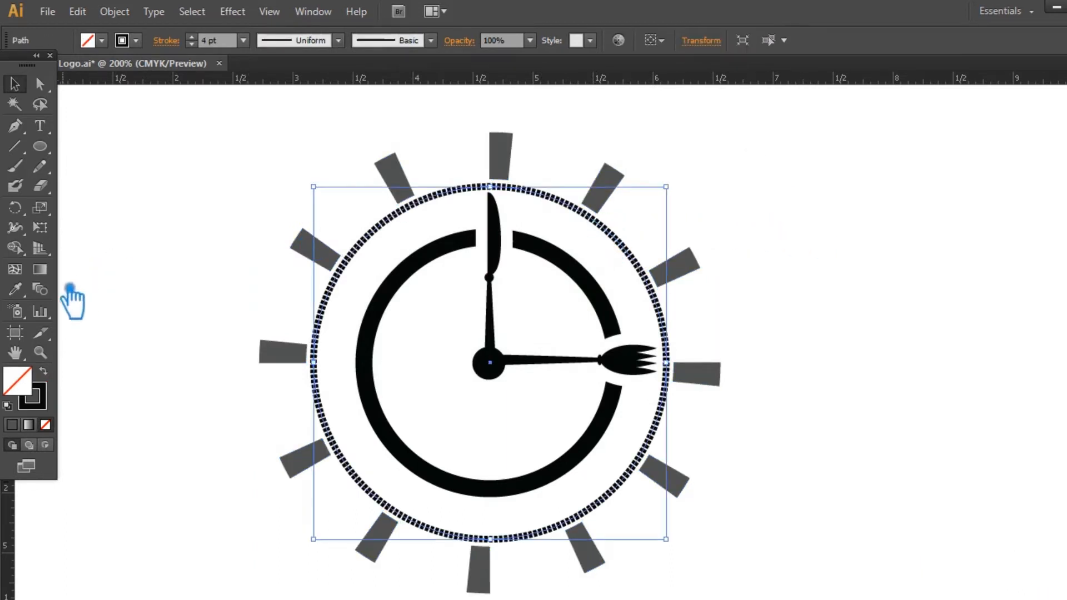
{"action": "left_click", "coordinate": [57, 399]}
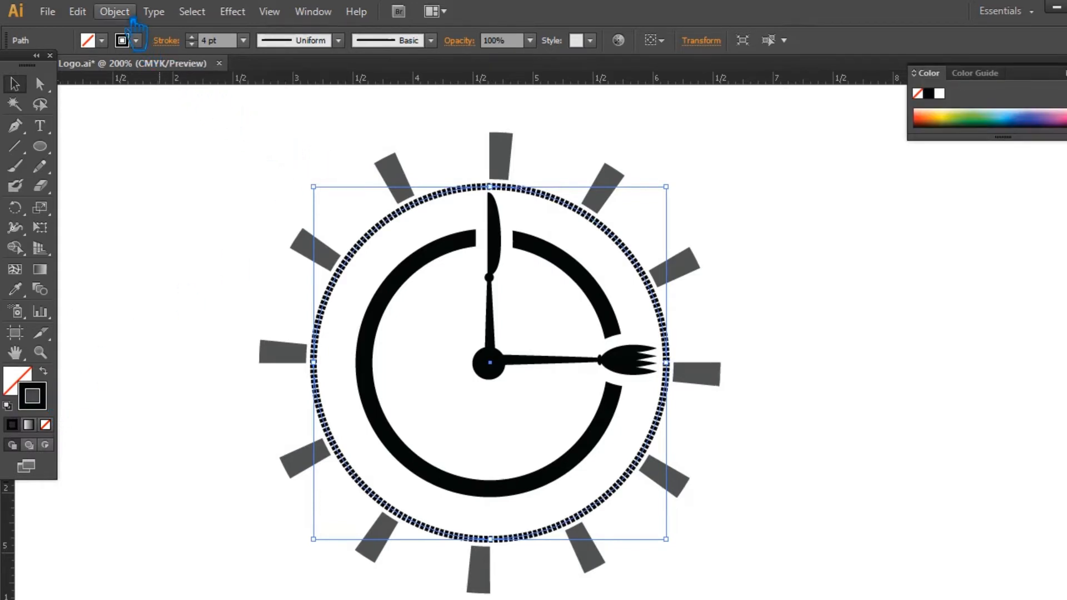
{"action": "left_click", "coordinate": [115, 11]}
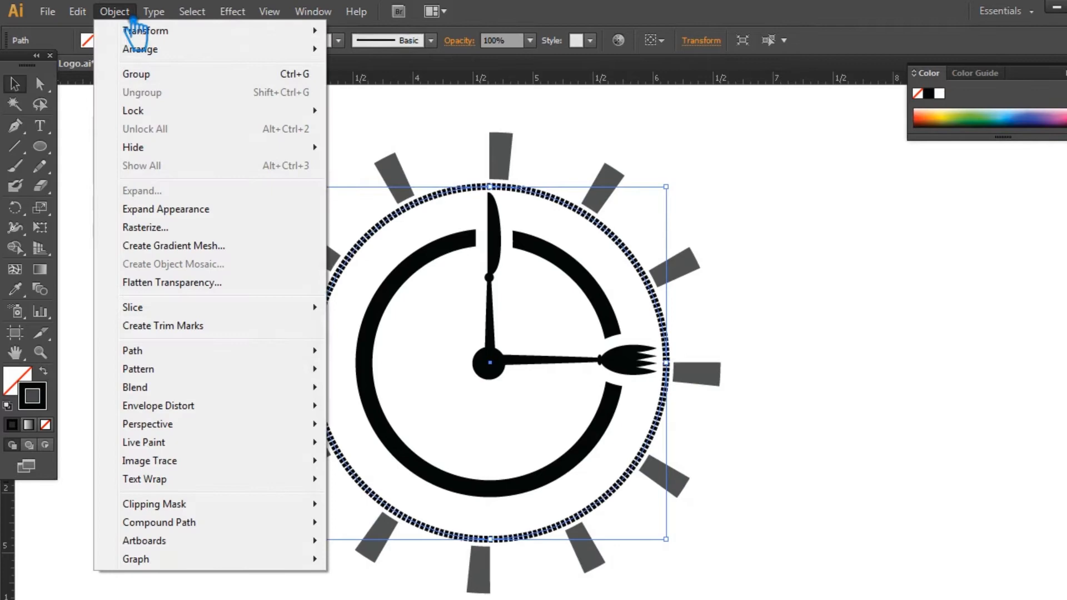
{"action": "left_click", "coordinate": [191, 215]}
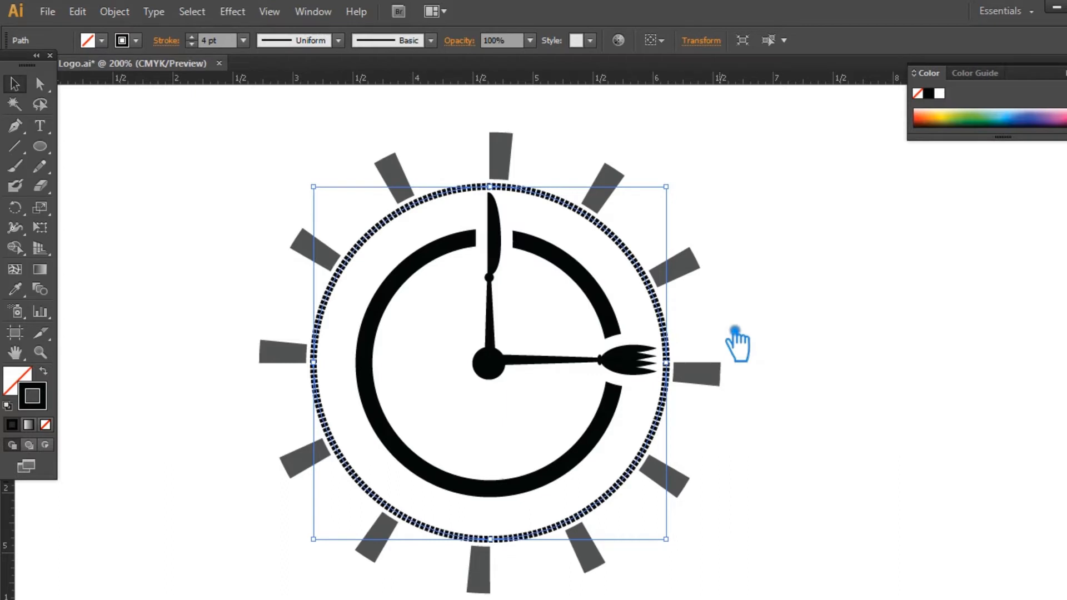
{"action": "left_click", "coordinate": [115, 11]}
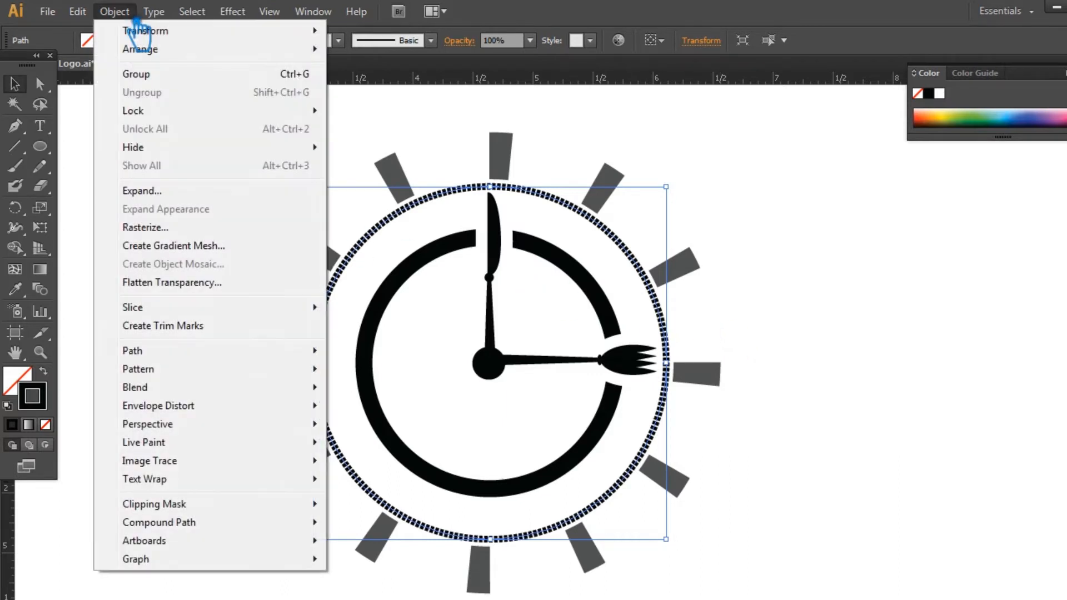
{"action": "left_click", "coordinate": [190, 195]}
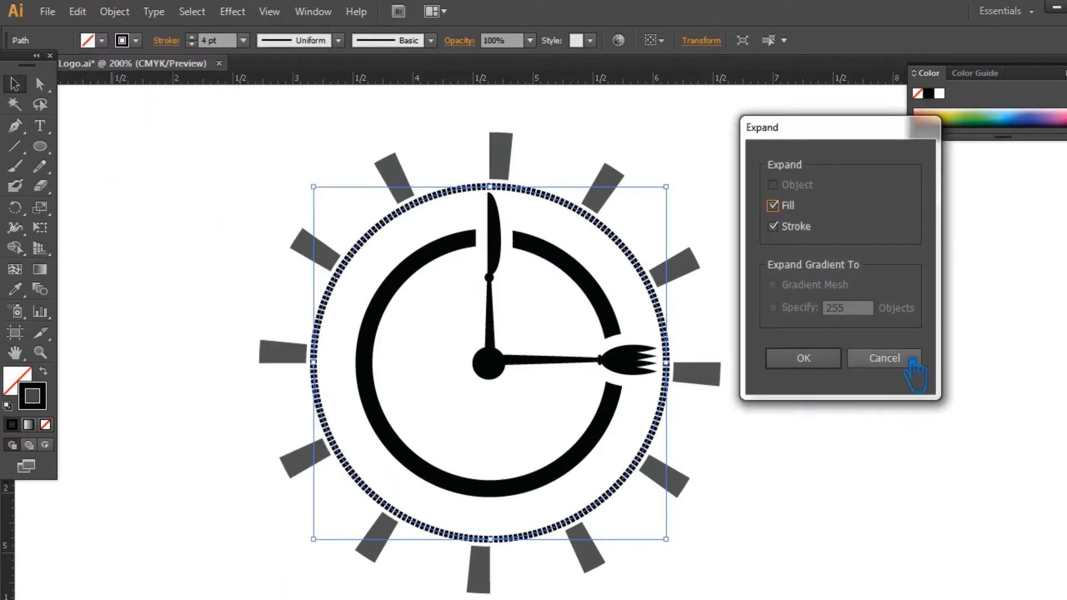
{"action": "left_click", "coordinate": [825, 361]}
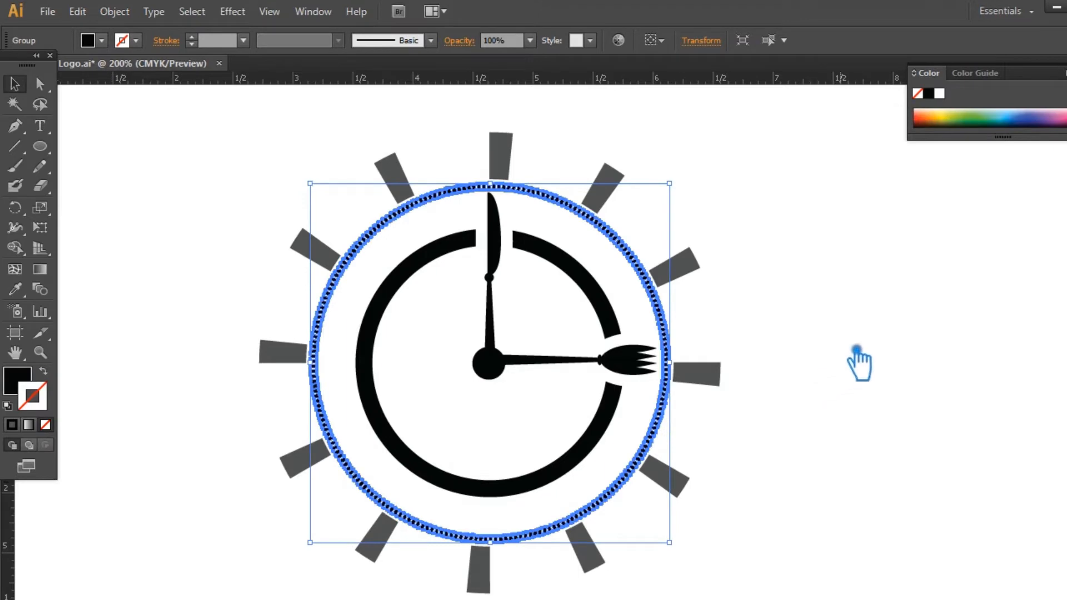
{"action": "left_click", "coordinate": [834, 349]}
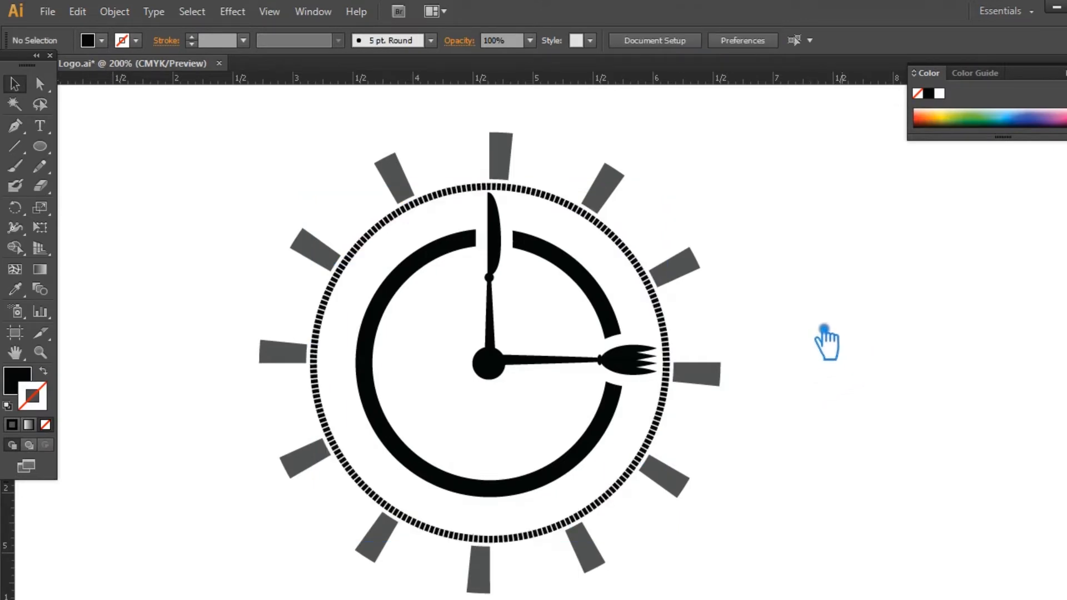
Recolour the expanded dashed circle with the dark grey sampled from the tick marks
{"action": "left_click", "coordinate": [624, 245]}
{"action": "left_click", "coordinate": [15, 289]}
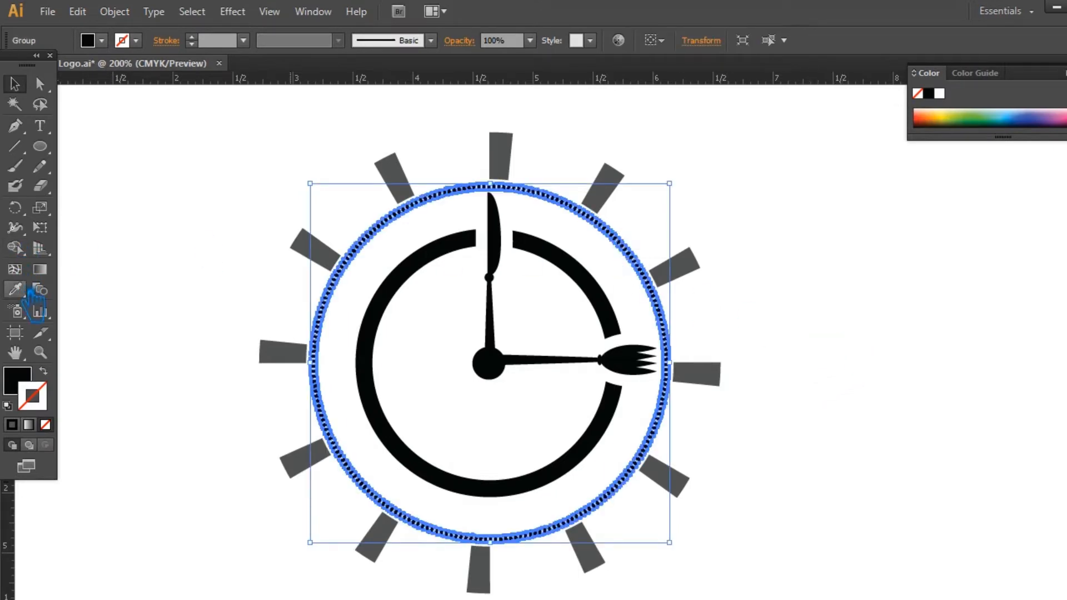
{"action": "left_click", "coordinate": [507, 165]}
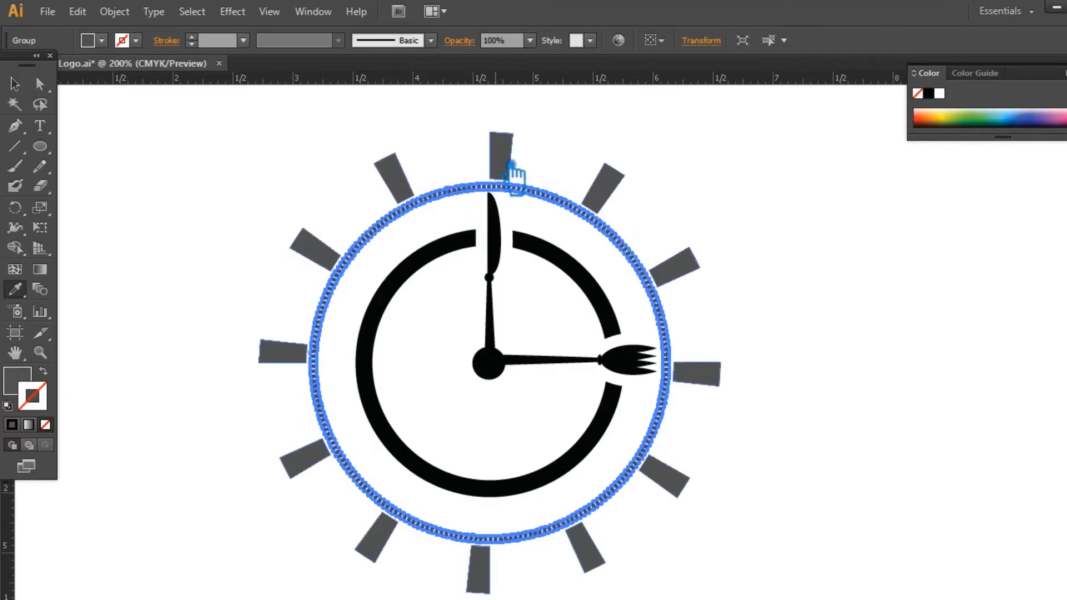
{"action": "left_click", "coordinate": [15, 85]}
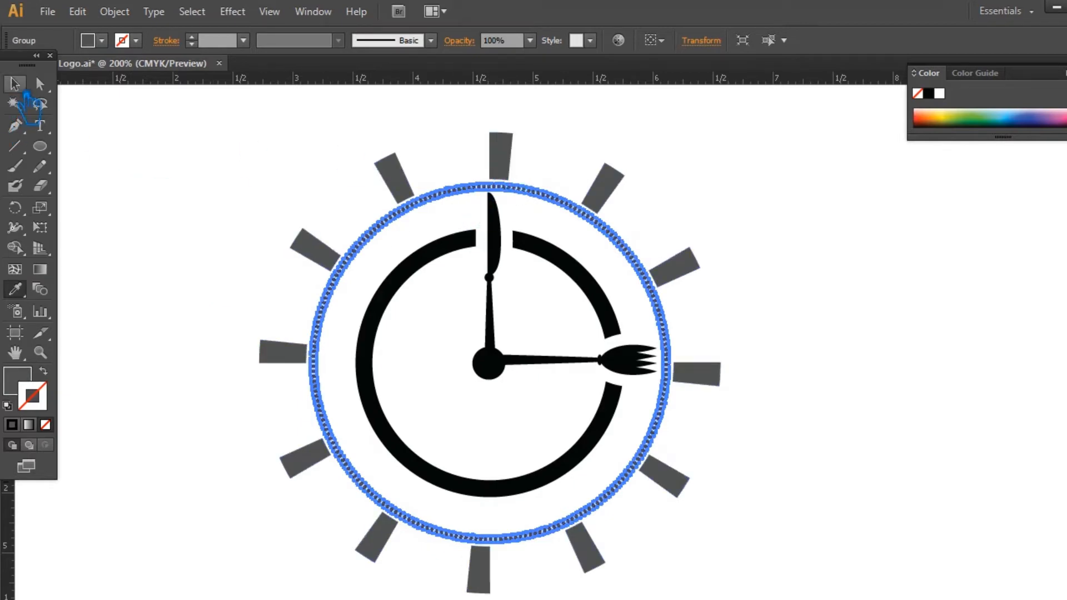
{"action": "left_click", "coordinate": [954, 306]}
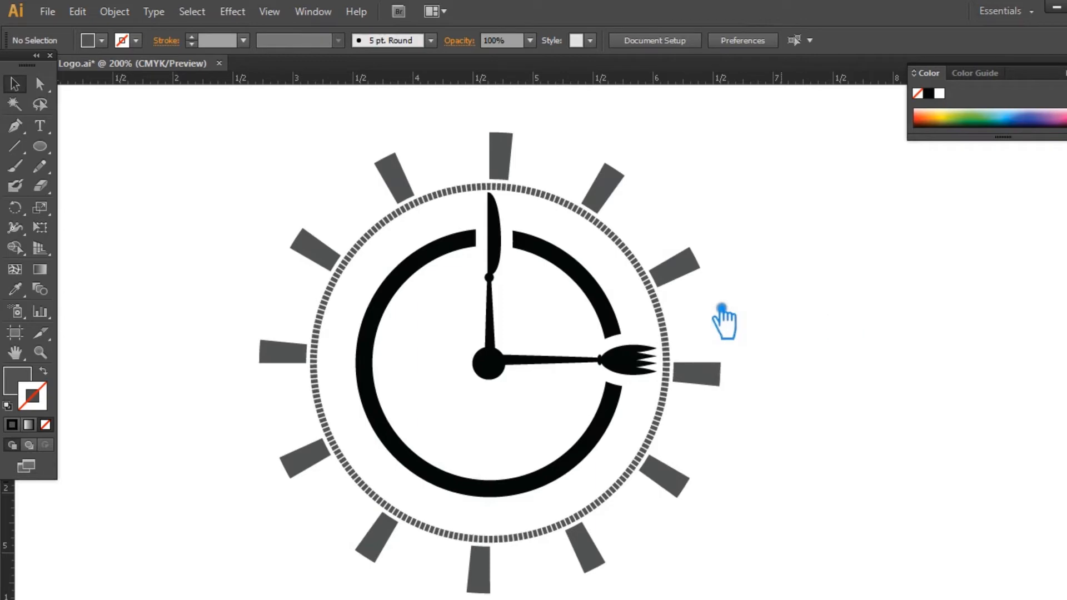
Change the fill of the united knife, fork and centre circle shape to bright orange #F94600
{"action": "left_click", "coordinate": [515, 269]}
{"action": "double_click", "coordinate": [33, 389]}
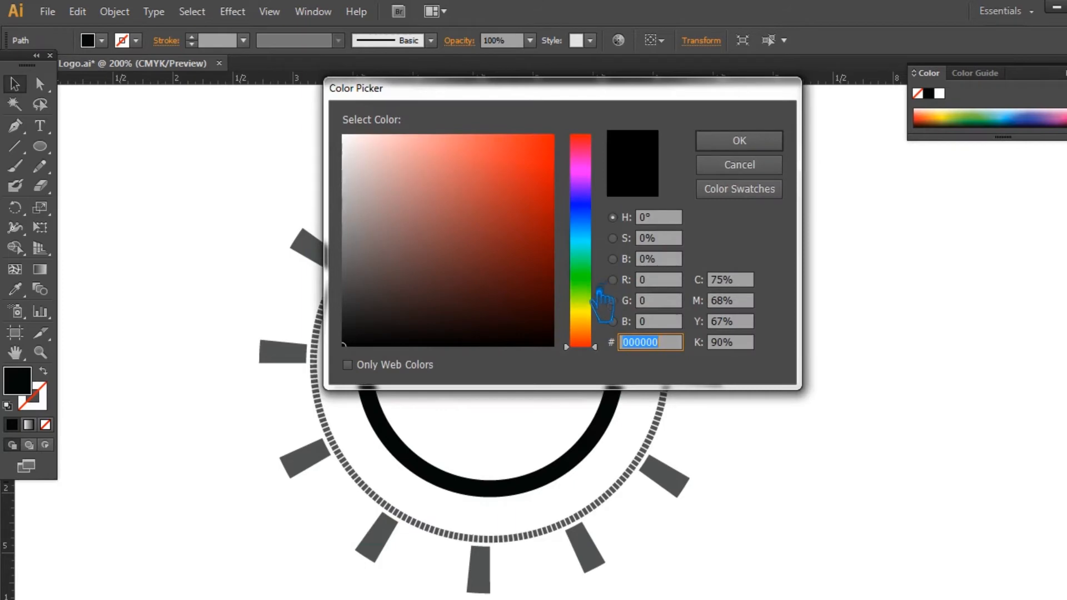
{"action": "left_click_drag", "start_coordinate": [595, 315], "coordinate": [605, 358]}
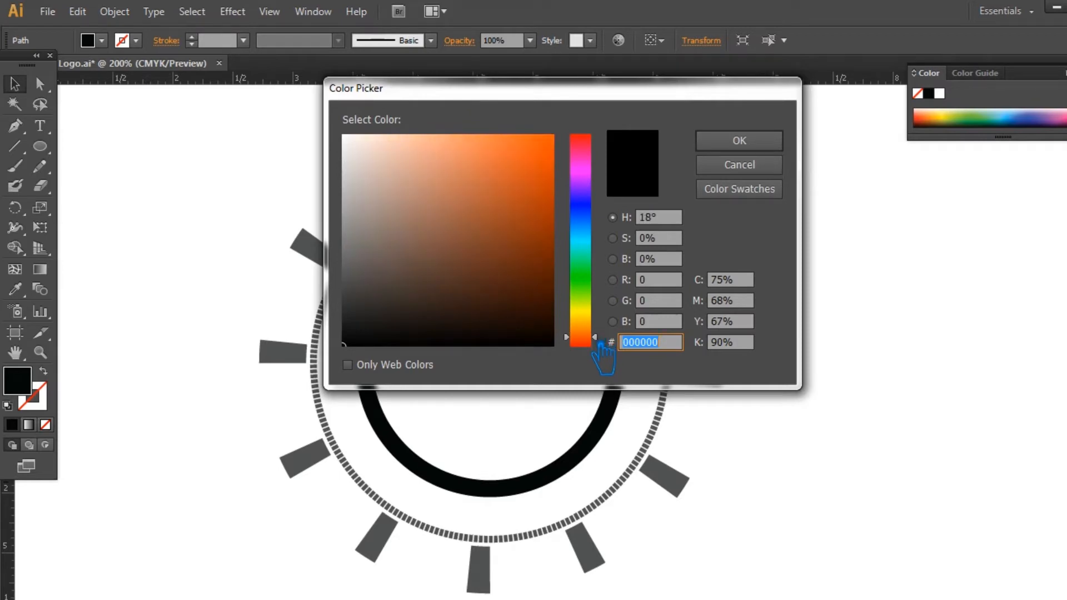
{"action": "left_click_drag", "start_coordinate": [557, 203], "coordinate": [553, 140]}
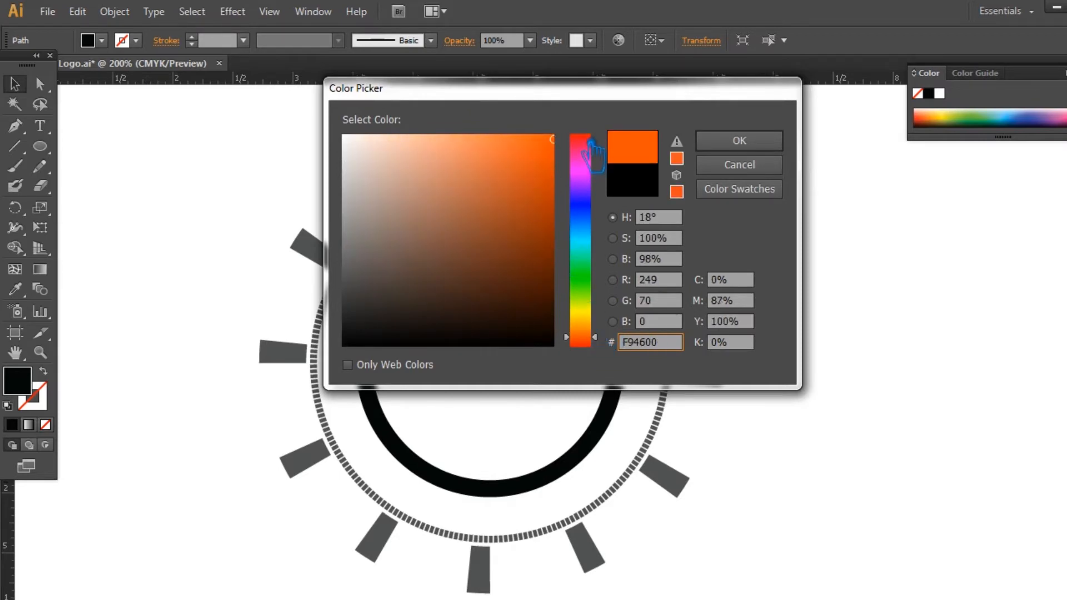
{"action": "left_click", "coordinate": [739, 142]}
{"action": "left_click", "coordinate": [829, 251]}
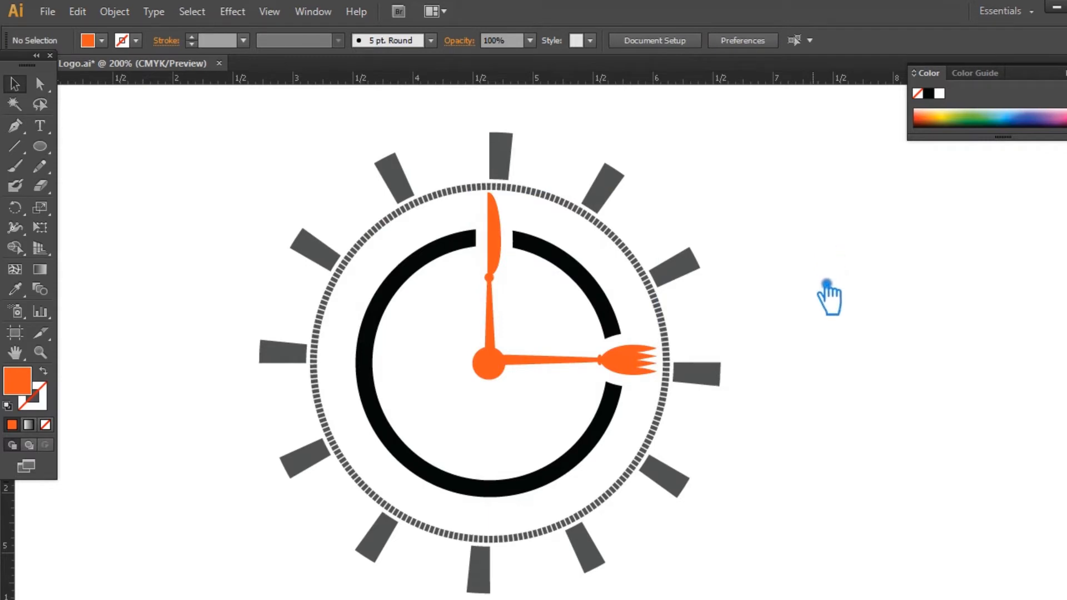
Recolour the short ring arc between knife and fork with the hands' sampled orange, and shift its hue to lighter orange #ED8324
{"action": "left_click", "coordinate": [604, 314]}
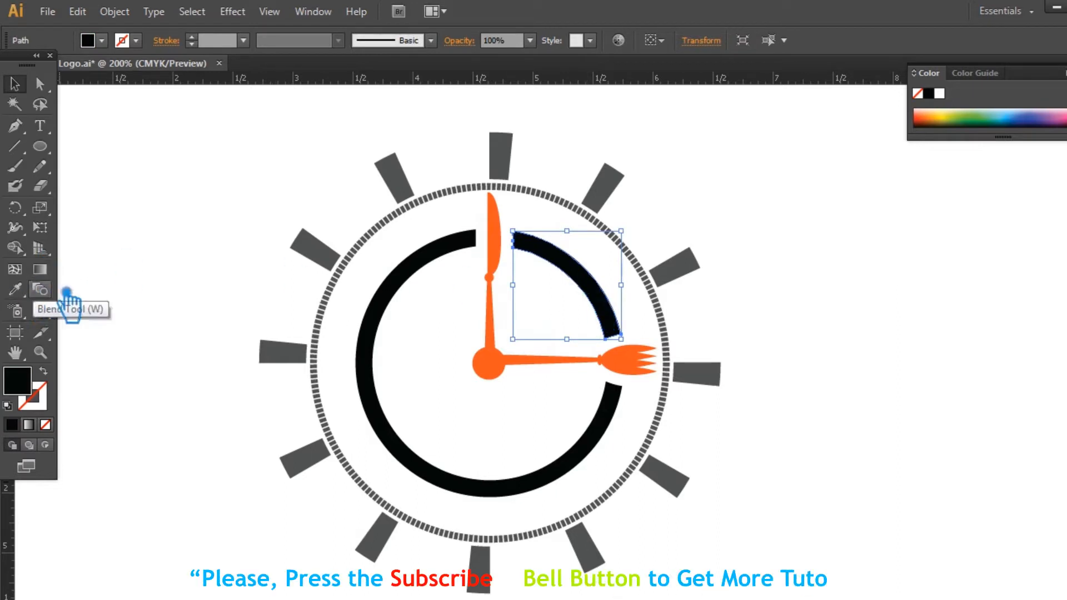
{"action": "left_click", "coordinate": [29, 296]}
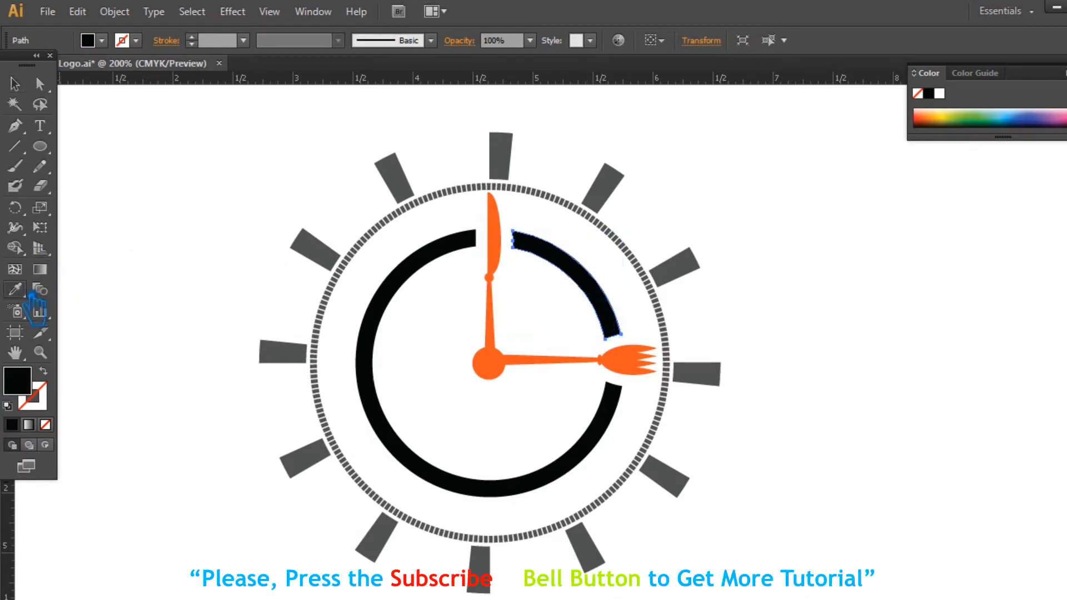
{"action": "left_click", "coordinate": [508, 367]}
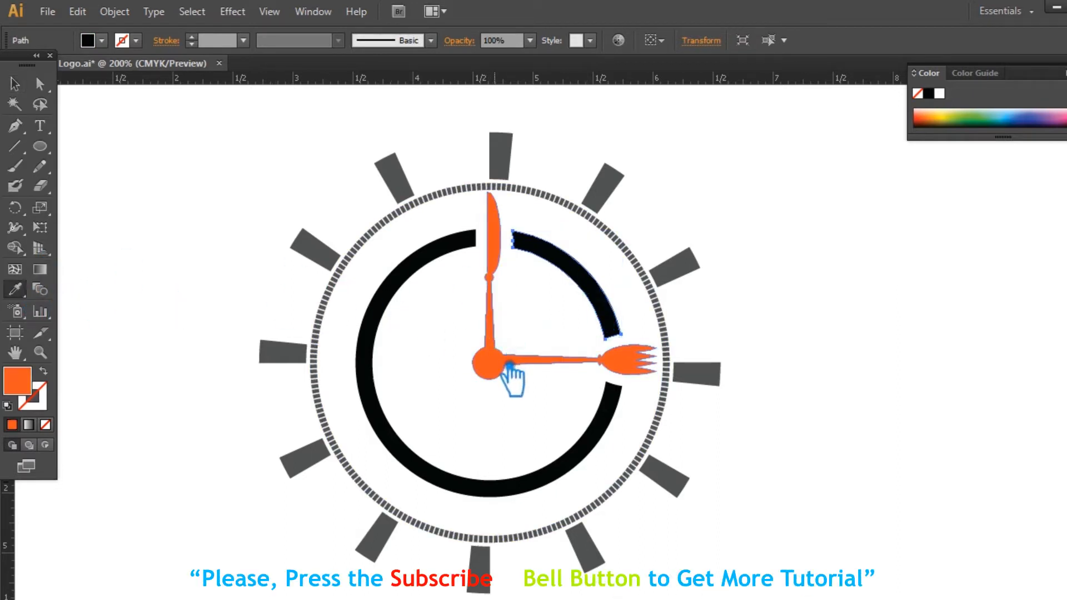
{"action": "double_click", "coordinate": [27, 388]}
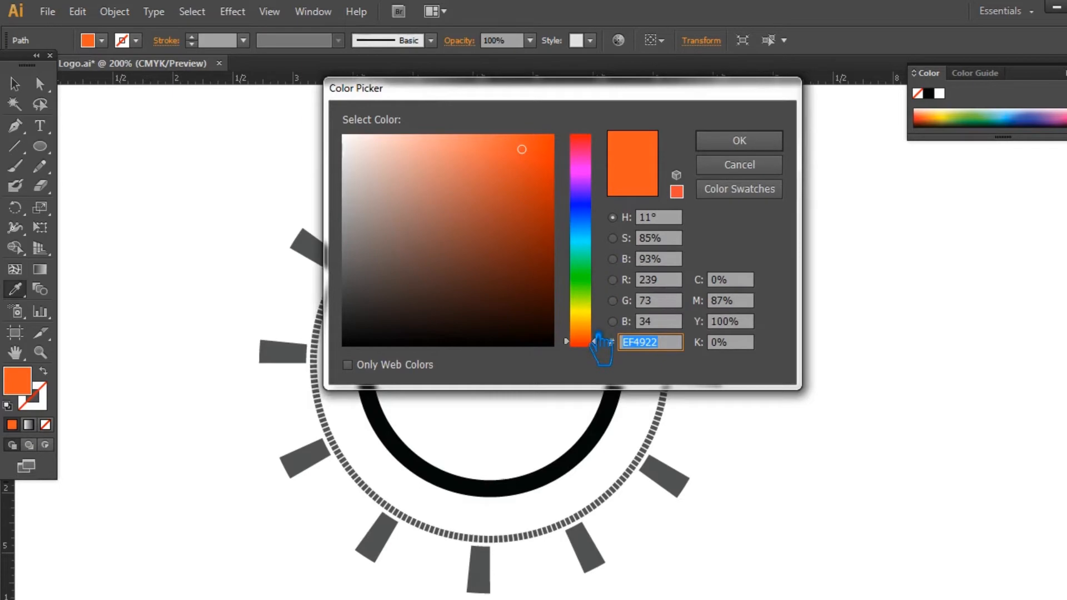
{"action": "left_click_drag", "start_coordinate": [597, 340], "coordinate": [598, 331]}
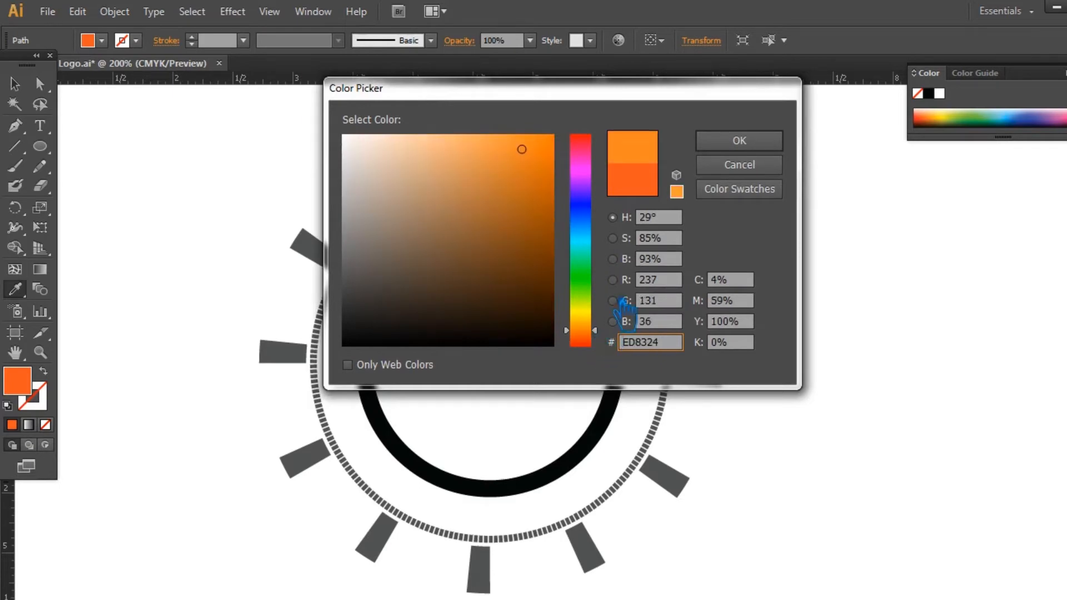
{"action": "left_click", "coordinate": [769, 146]}
{"action": "left_click", "coordinate": [14, 83]}
{"action": "left_click", "coordinate": [898, 286]}
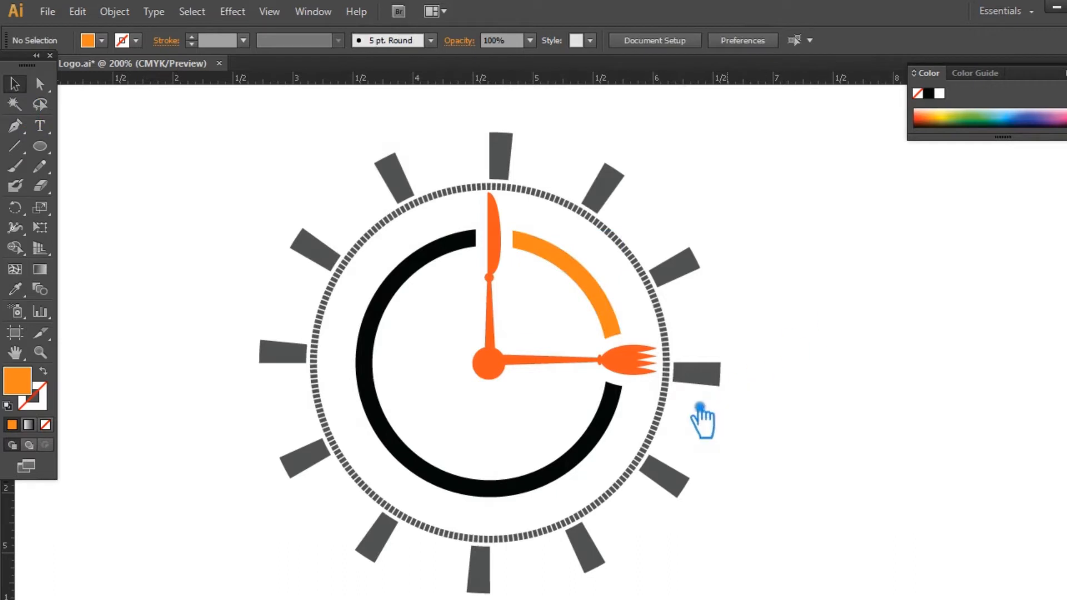
Recolour the long black part of the gapped ring with the orange sampled from the knife and fork
{"action": "left_click", "coordinate": [597, 461]}
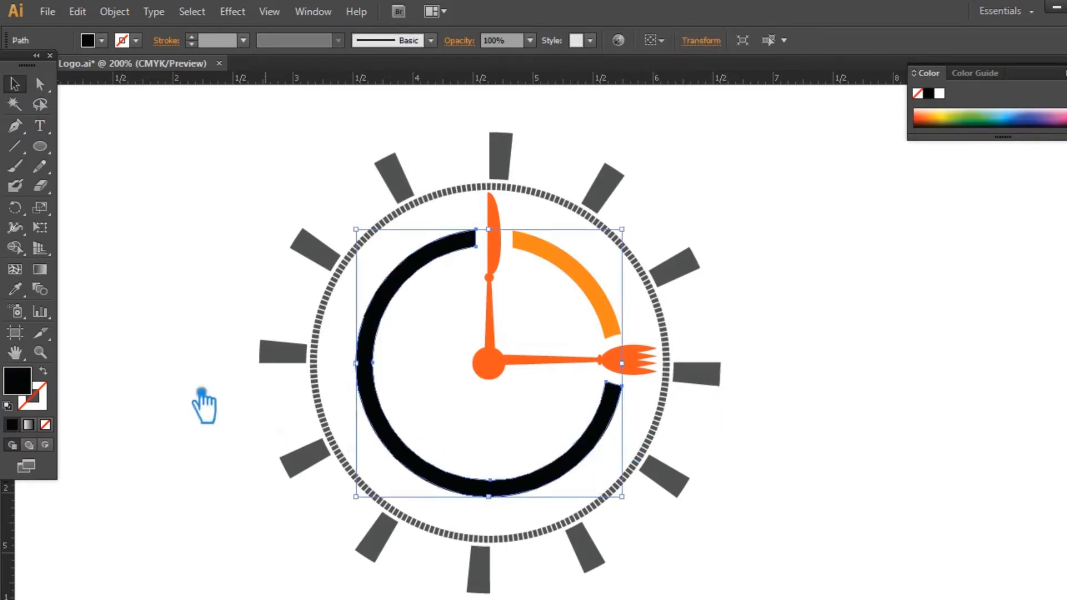
{"action": "left_click", "coordinate": [14, 288]}
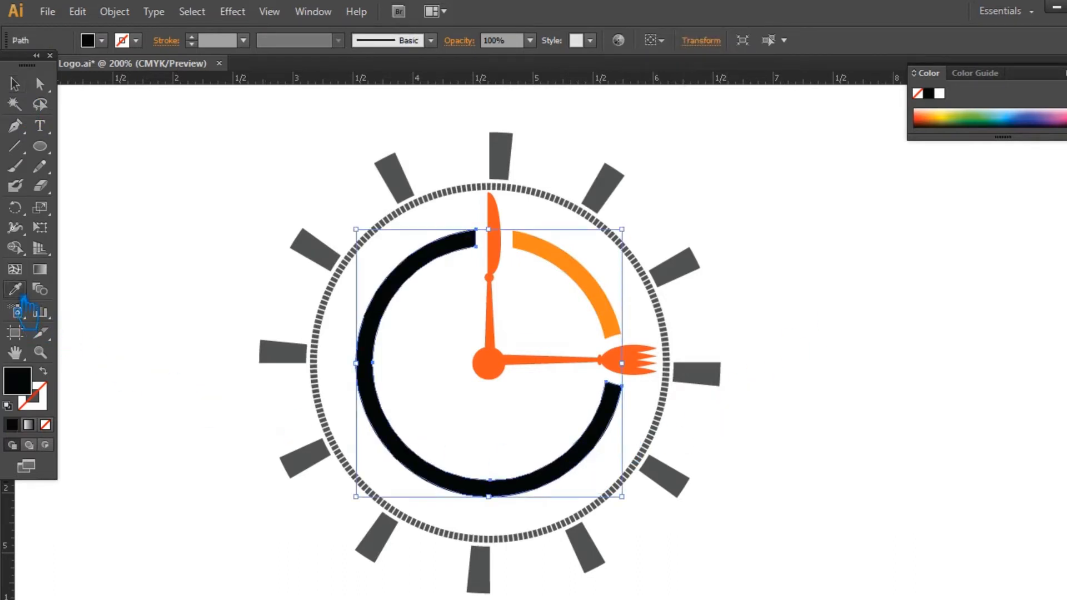
{"action": "left_click", "coordinate": [510, 368]}
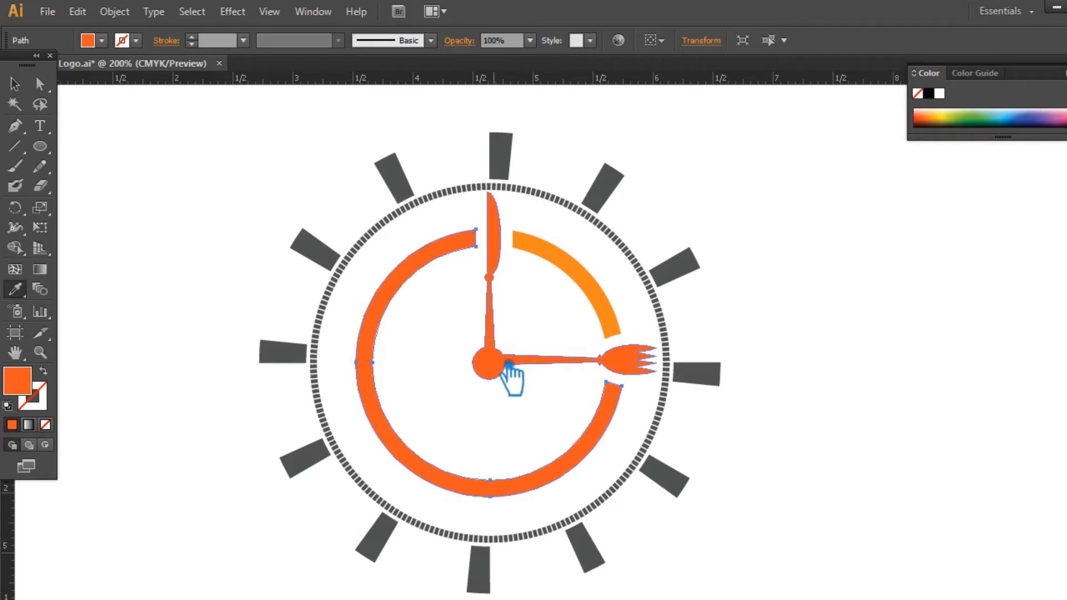
{"action": "key", "text": "v"}
{"action": "left_click", "coordinate": [980, 310]}
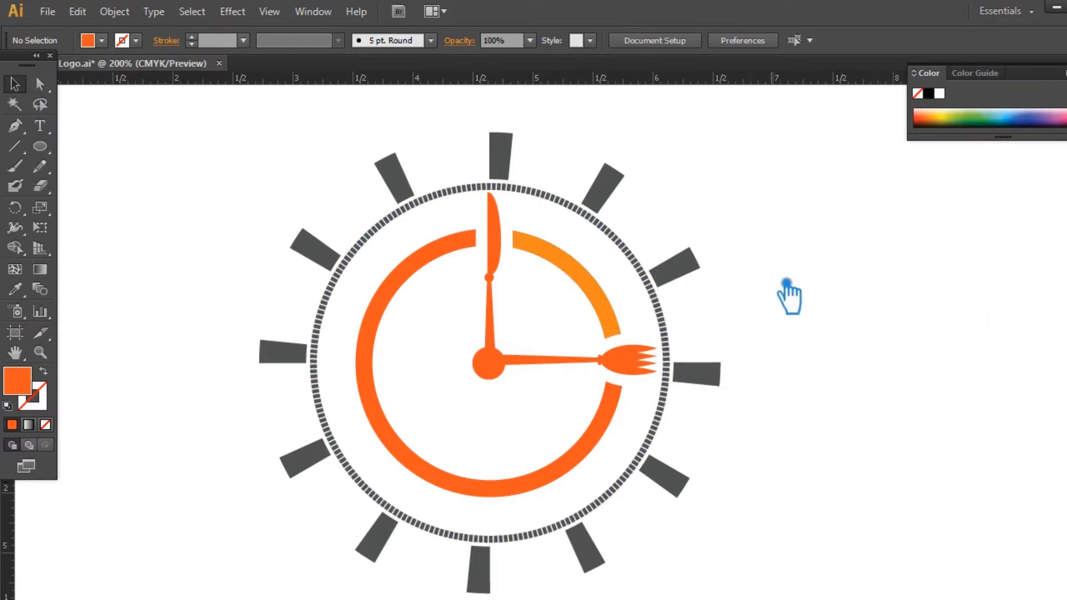
Change the fill of the short ring arc between the knife and fork to the darker orange #D67B0D
{"action": "left_click", "coordinate": [598, 280]}
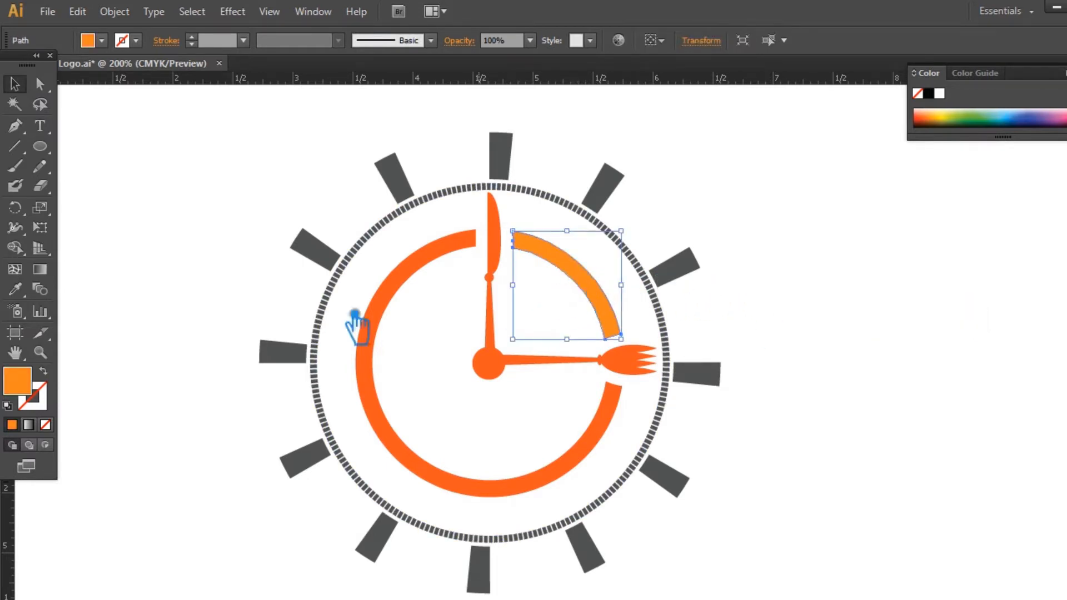
{"action": "double_click", "coordinate": [44, 392]}
{"action": "double_click", "coordinate": [639, 341]}
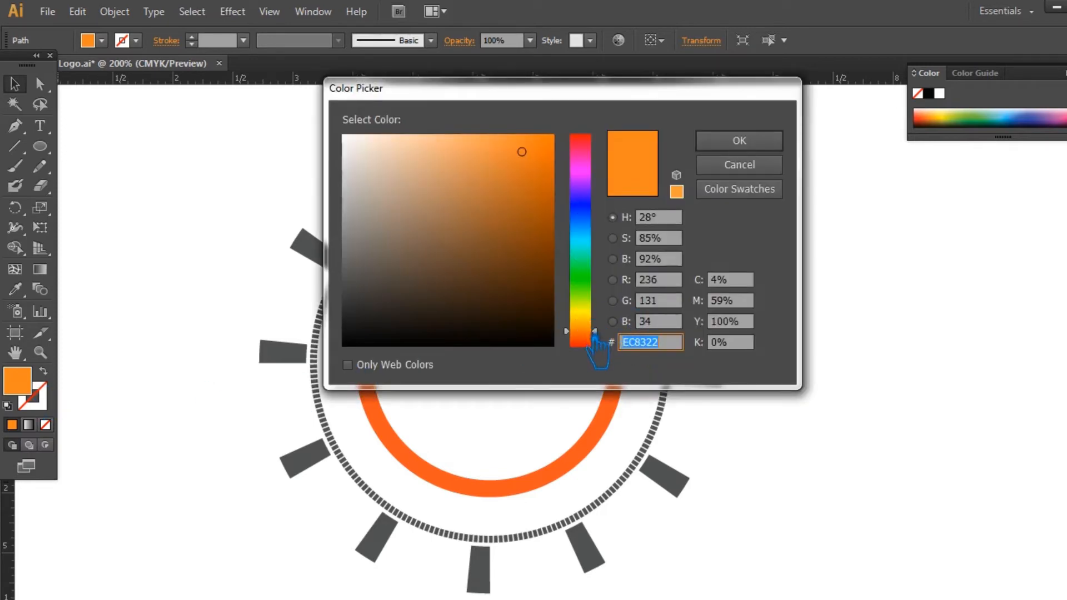
{"action": "left_click_drag", "start_coordinate": [594, 331], "coordinate": [595, 328]}
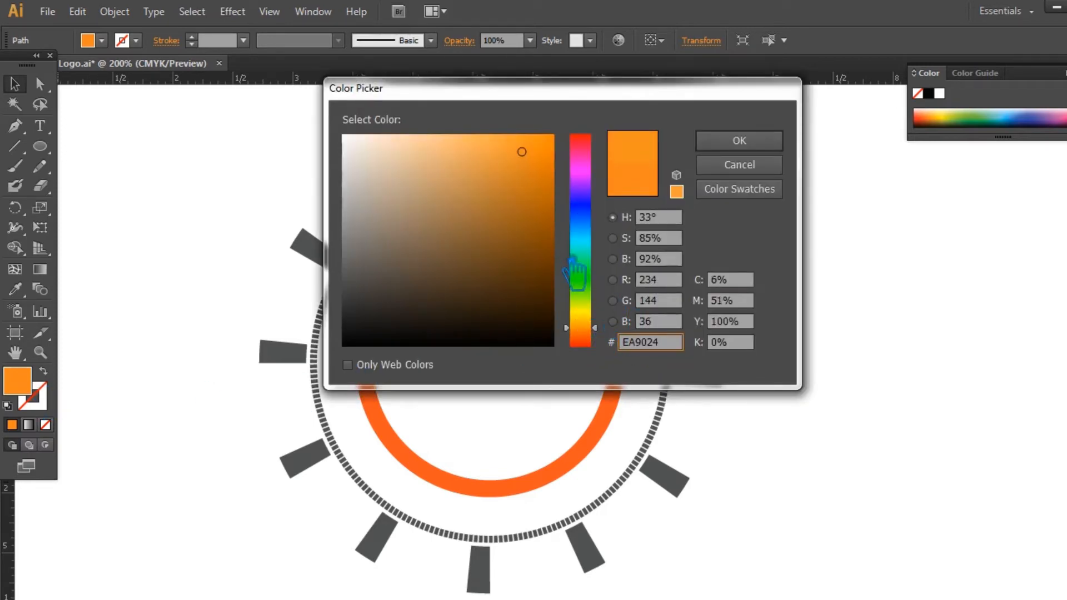
{"action": "left_click_drag", "start_coordinate": [547, 193], "coordinate": [553, 183]}
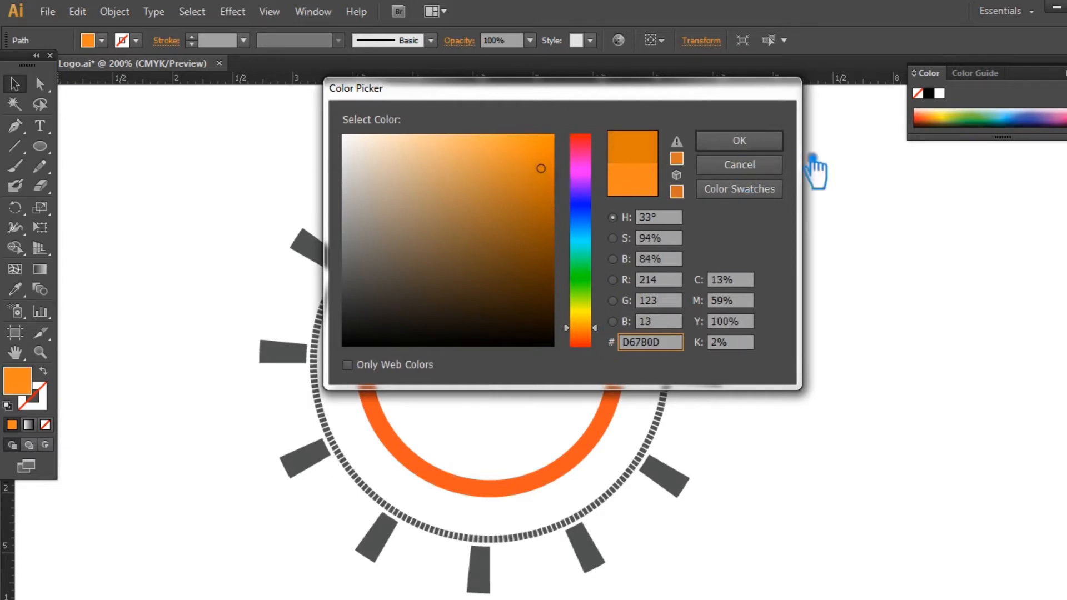
{"action": "left_click", "coordinate": [739, 141]}
{"action": "left_click", "coordinate": [823, 264]}
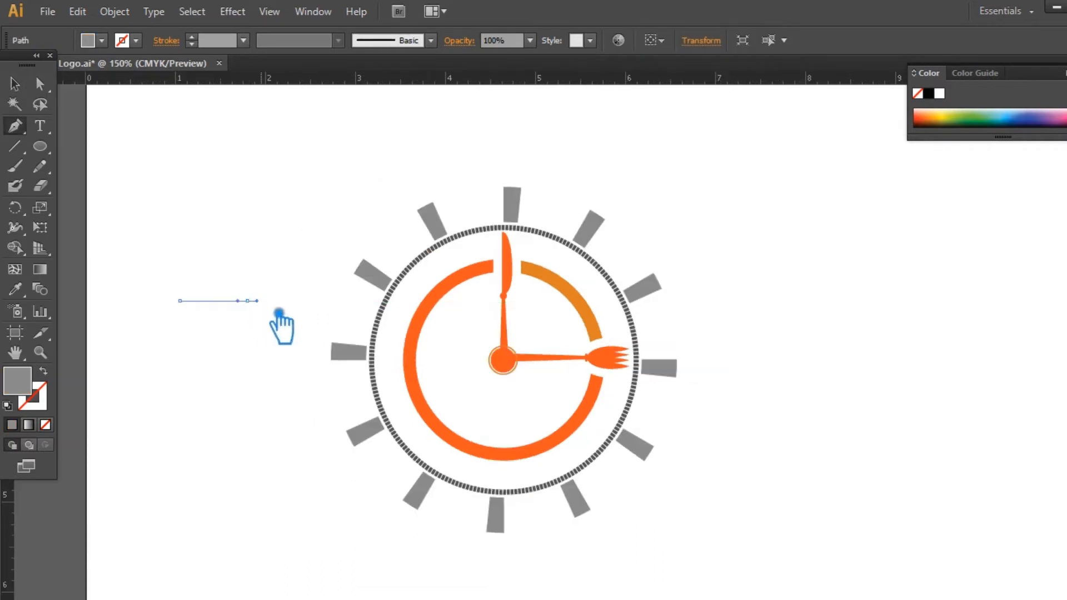
Draw an open S-shaped Pen path about 1.1 in wide beside the logo, and adjust its middle anchor's handle to deepen the bends
{"action": "left_click_drag", "start_coordinate": [247, 301], "coordinate": [291, 320]}
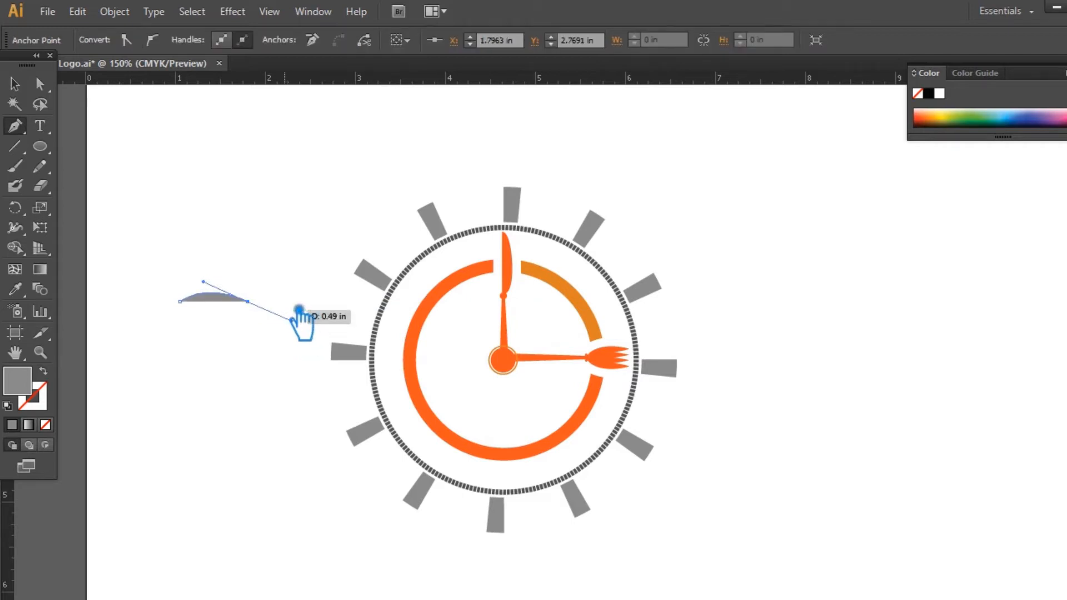
{"action": "left_click", "coordinate": [283, 302]}
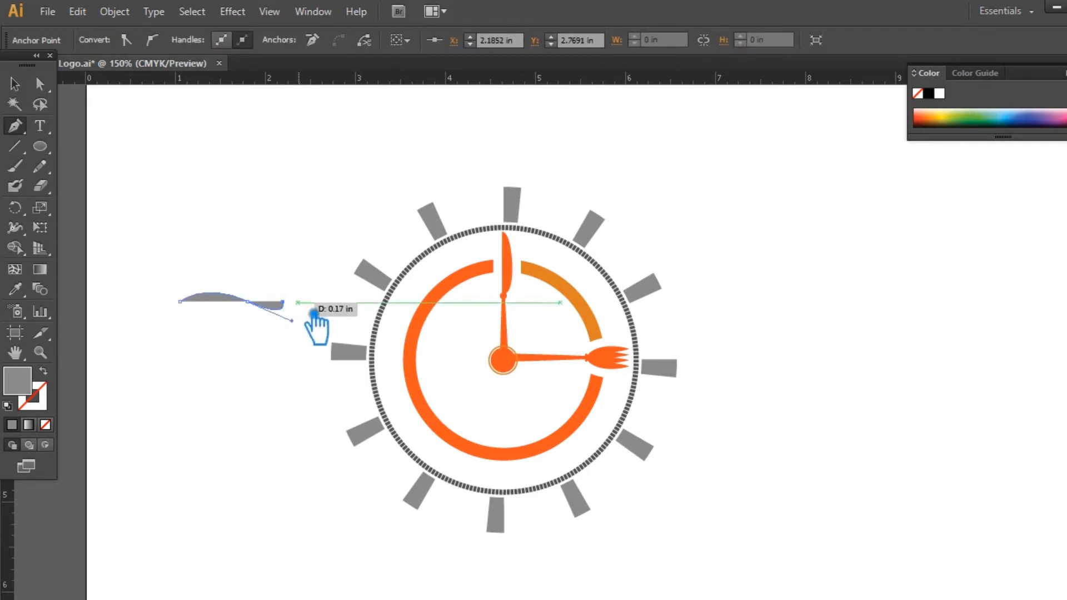
{"action": "key", "text": "a"}
{"action": "left_click_drag", "start_coordinate": [292, 320], "coordinate": [273, 328]}
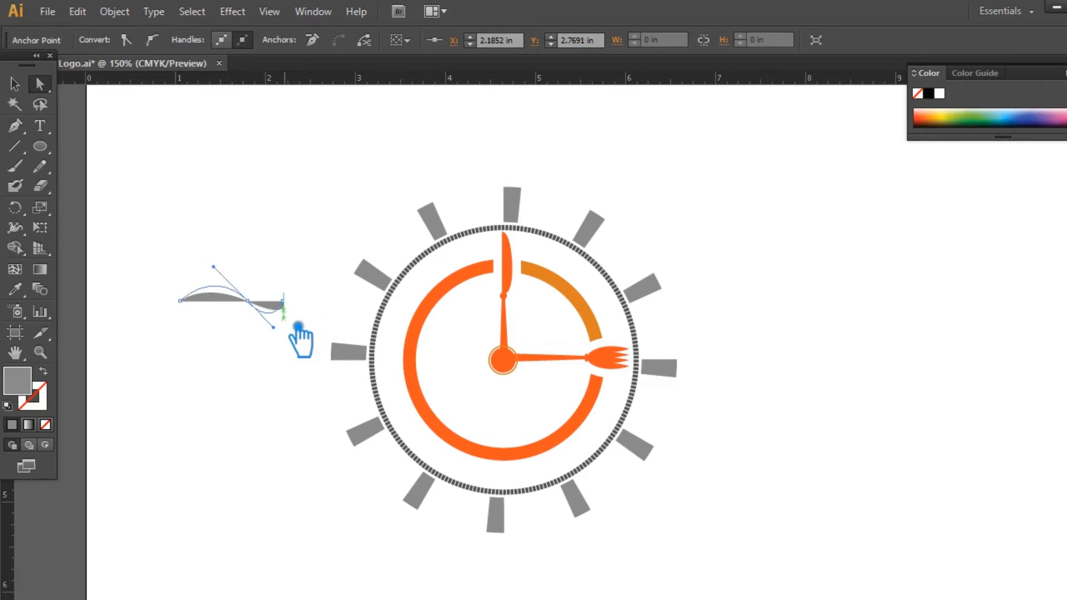
Swap the wavy path's grey fill to its stroke and set the stroke weight to 13 pt
{"action": "left_click", "coordinate": [54, 378]}
{"action": "left_click", "coordinate": [217, 244]}
{"action": "left_click", "coordinate": [244, 298]}
{"action": "scroll", "coordinate": [209, 41], "scroll_direction": "up", "scroll_amount": 12}
Try different width profiles on the wavy stroke and apply one that tapers from a thick end to a point
{"action": "left_click", "coordinate": [339, 40]}
{"action": "left_click", "coordinate": [269, 135]}
{"action": "mouse_move", "coordinate": [203, 291]}
{"action": "left_mouse_down"}
{"action": "mouse_move", "coordinate": [228, 278]}
{"action": "mouse_move", "coordinate": [223, 250]}
{"action": "left_mouse_up"}
{"action": "left_click", "coordinate": [338, 40]}
{"action": "left_click", "coordinate": [311, 197]}
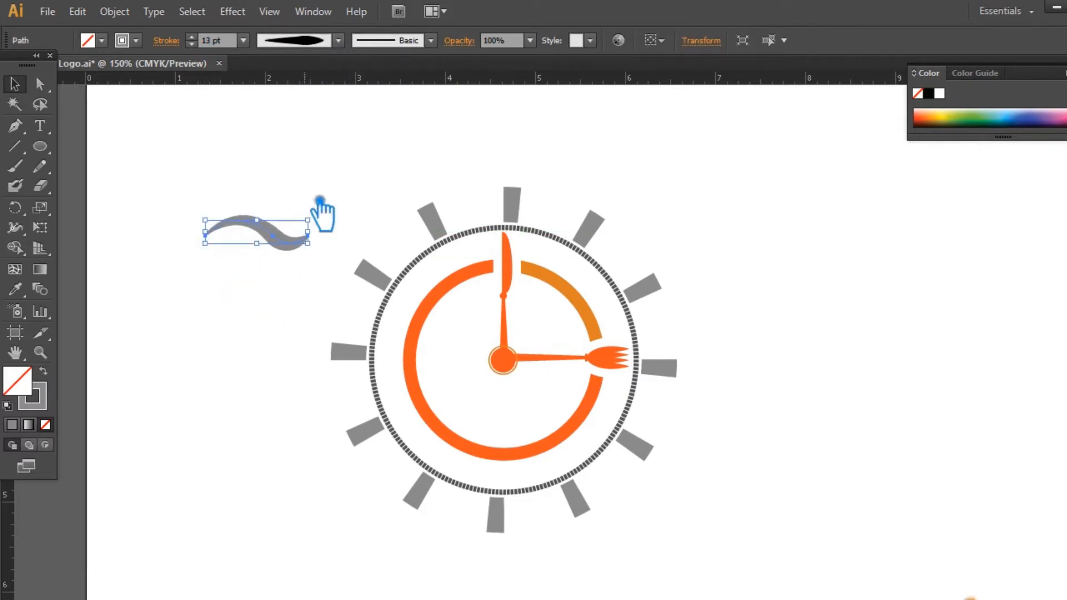
{"action": "left_click", "coordinate": [338, 40]}
{"action": "left_click", "coordinate": [283, 171]}
{"action": "left_click", "coordinate": [285, 186]}
{"action": "left_click", "coordinate": [288, 231]}
Scale the tapered curve down to about 0.5 in wide and place it inside the ring just below the centre circle
{"action": "left_click_drag", "start_coordinate": [308, 220], "coordinate": [279, 220]}
{"action": "left_click", "coordinate": [306, 203]}
{"action": "left_click", "coordinate": [254, 245]}
{"action": "key", "text": "ctrl+plus"}
{"action": "key", "text": "ctrl+plus"}
{"action": "left_click_drag", "start_coordinate": [388, 99], "coordinate": [543, 161]}
{"action": "left_click_drag", "start_coordinate": [137, 159], "coordinate": [643, 482]}
{"action": "left_click_drag", "start_coordinate": [551, 488], "coordinate": [460, 383]}
{"action": "left_click_drag", "start_coordinate": [655, 359], "coordinate": [612, 371]}
{"action": "left_click", "coordinate": [613, 403]}
{"action": "left_click", "coordinate": [541, 382]}
Expand the appearance of the tapered curve into an outlined shape
{"action": "left_click", "coordinate": [114, 11]}
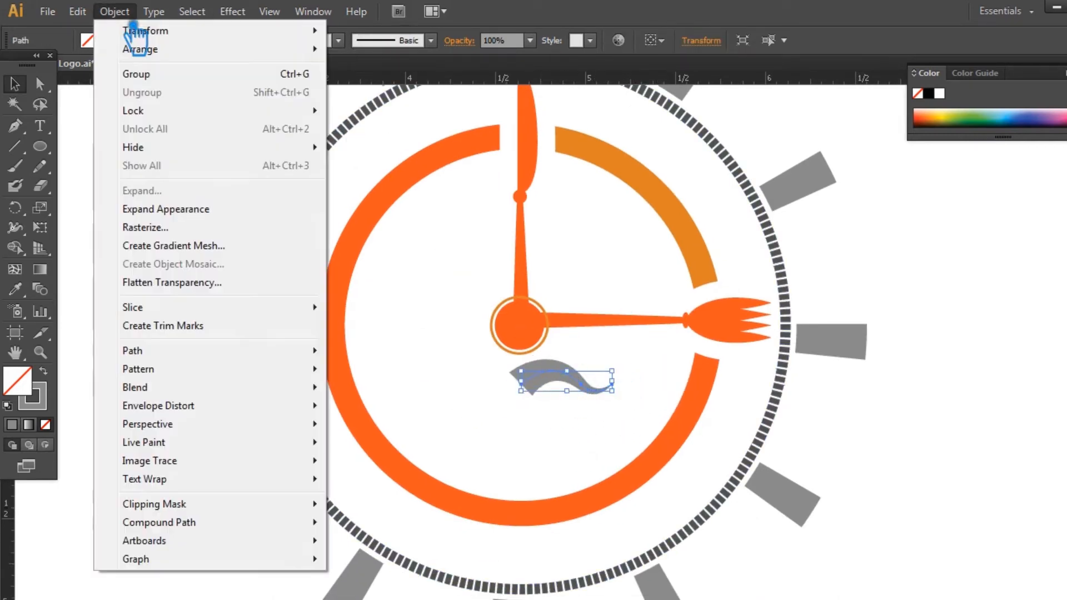
{"action": "left_click", "coordinate": [186, 210]}
{"action": "left_click", "coordinate": [123, 225]}
Draw a small grey circle about 0.2 in wide over the curve's thick end, and unite it with the curve into one shape
{"action": "left_click", "coordinate": [40, 146]}
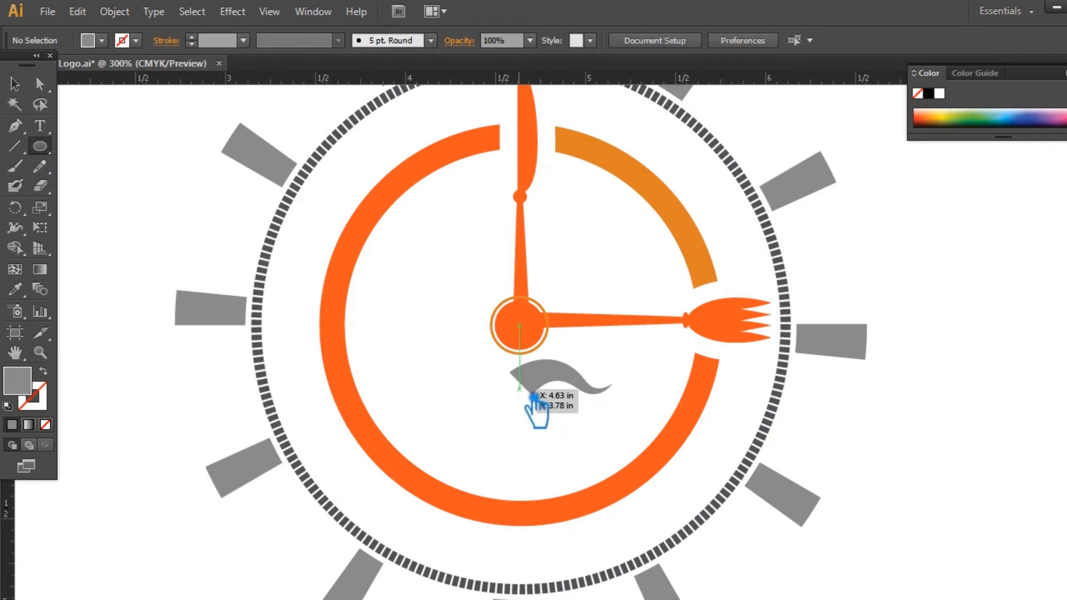
{"action": "left_click_drag", "start_coordinate": [542, 404], "coordinate": [551, 411]}
{"action": "left_click", "coordinate": [15, 85]}
{"action": "left_click", "coordinate": [610, 448]}
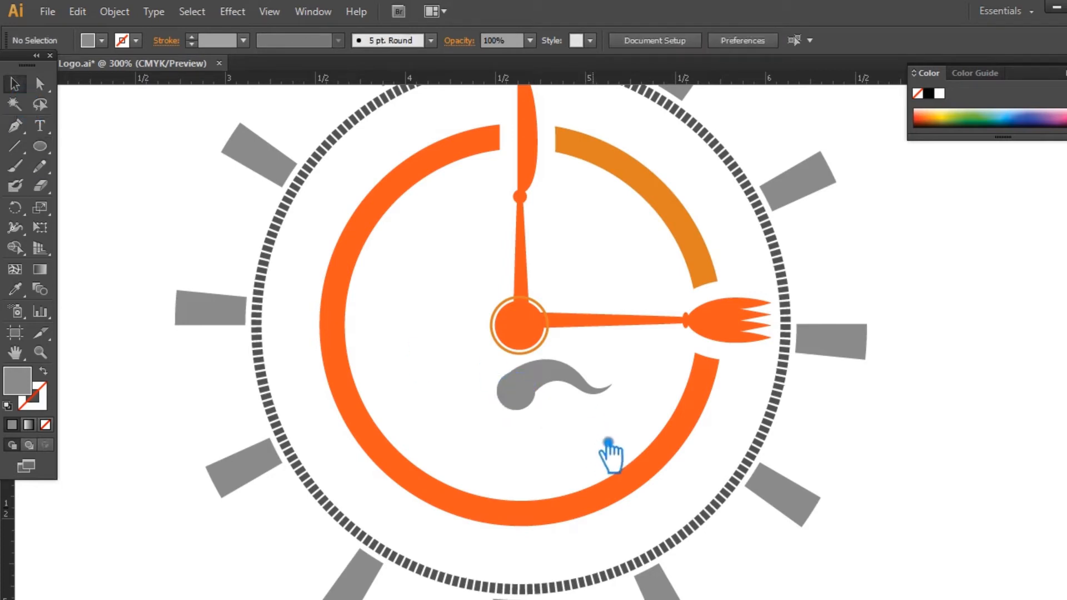
{"action": "left_click_drag", "start_coordinate": [609, 447], "coordinate": [508, 391]}
{"action": "key", "text": "ctrl+shift+F9"}
{"action": "left_click", "coordinate": [926, 446]}
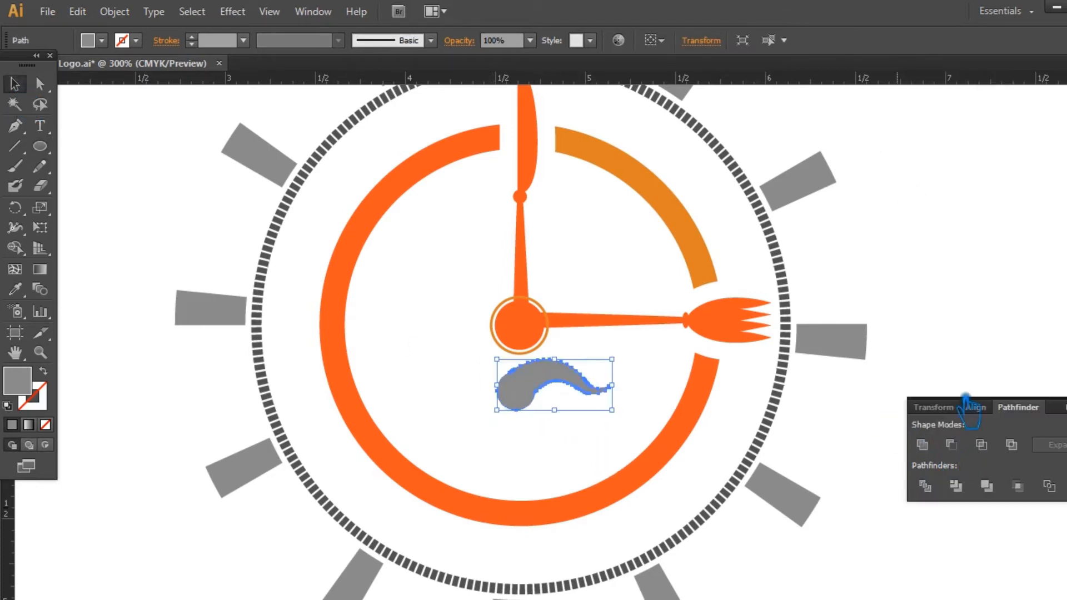
{"action": "key", "text": "ctrl+shift+F9"}
Scale down the united moustache half, and rotate and position it just below the centre circle
{"action": "left_click_drag", "start_coordinate": [612, 360], "coordinate": [570, 379]}
{"action": "left_click", "coordinate": [589, 412]}
{"action": "left_click_drag", "start_coordinate": [520, 401], "coordinate": [548, 388]}
{"action": "left_click", "coordinate": [538, 407]}
{"action": "left_click", "coordinate": [593, 385]}
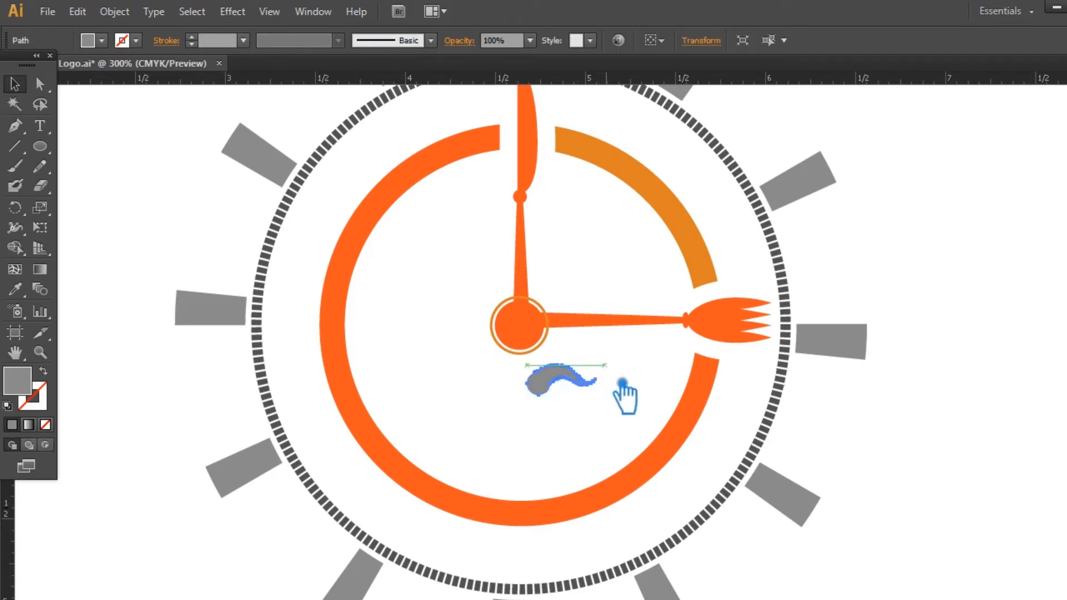
{"action": "left_click_drag", "start_coordinate": [626, 381], "coordinate": [649, 380]}
{"action": "left_click", "coordinate": [510, 410]}
{"action": "left_click", "coordinate": [556, 375]}
Reflect a copy of the moustache half across the vertical axis and move it to the left of the original
{"action": "right_click", "coordinate": [543, 369]}
{"action": "mouse_move", "coordinate": [611, 322]}
{"action": "left_click", "coordinate": [763, 384]}
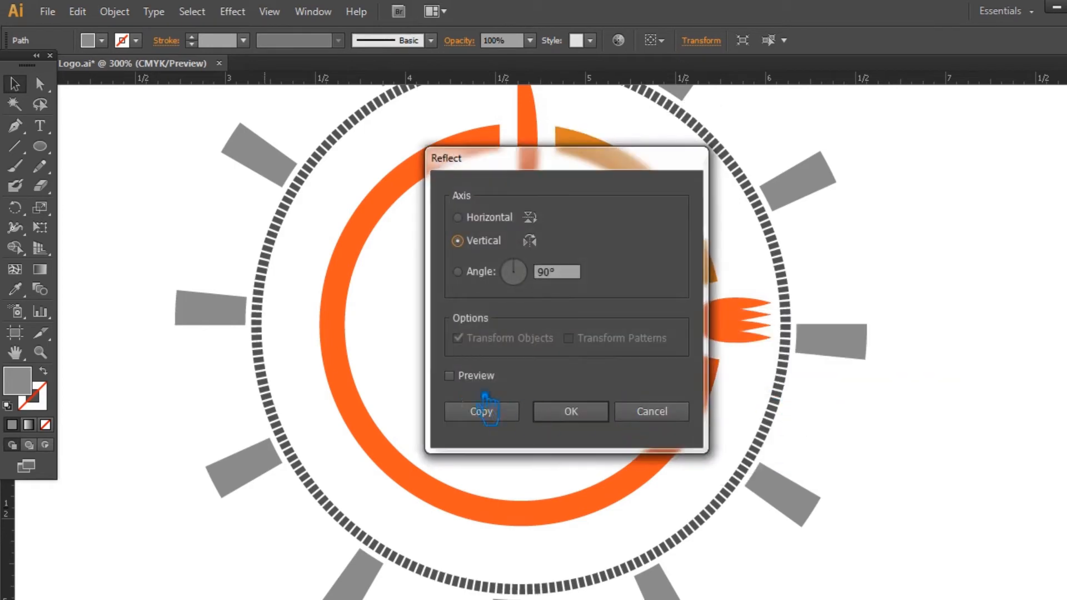
{"action": "left_click", "coordinate": [503, 416]}
{"action": "left_click_drag", "start_coordinate": [556, 389], "coordinate": [493, 377]}
{"action": "left_click", "coordinate": [572, 418]}
Show the guides and line up the two moustache halves with the vertical centre guide
{"action": "key", "text": "ctrl+semicolon"}
{"action": "left_click", "coordinate": [629, 361]}
{"action": "left_click", "coordinate": [539, 381]}
{"action": "left_click", "coordinate": [503, 377], "text": "shift"}
{"action": "left_click", "coordinate": [618, 379]}
Rotate the left moustache half slightly and delete the right half
{"action": "left_click", "coordinate": [516, 381]}
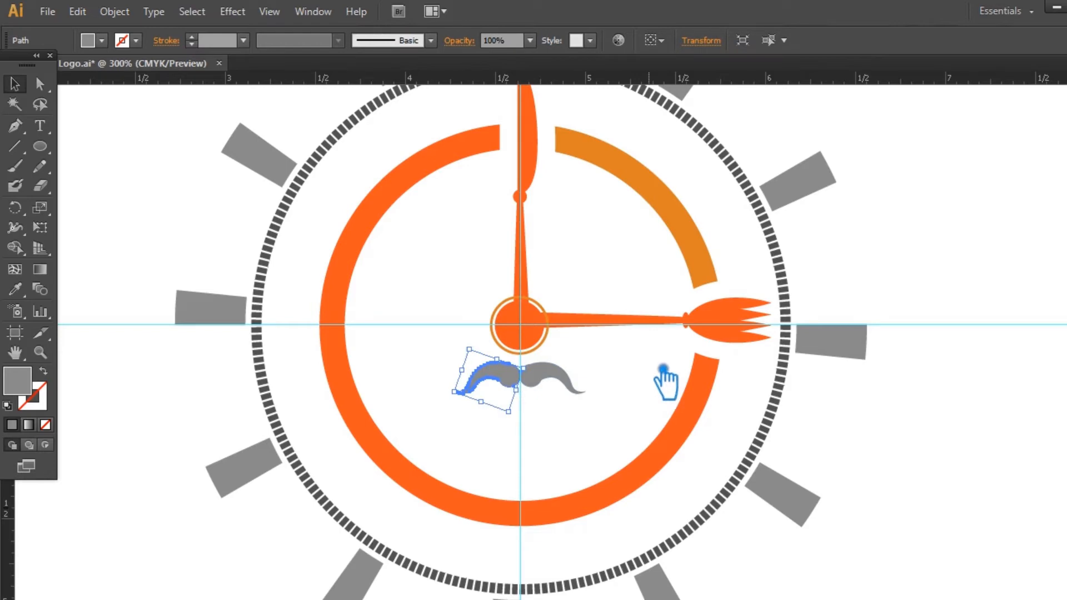
{"action": "left_click", "coordinate": [609, 374]}
{"action": "left_click", "coordinate": [571, 388]}
Reflect a copy of the left moustache half vertically and move it to the right side of the vertical guide
{"action": "left_click", "coordinate": [507, 379]}
{"action": "right_click", "coordinate": [507, 379]}
{"action": "mouse_move", "coordinate": [550, 321]}
{"action": "left_click", "coordinate": [723, 378]}
{"action": "left_click", "coordinate": [487, 414]}
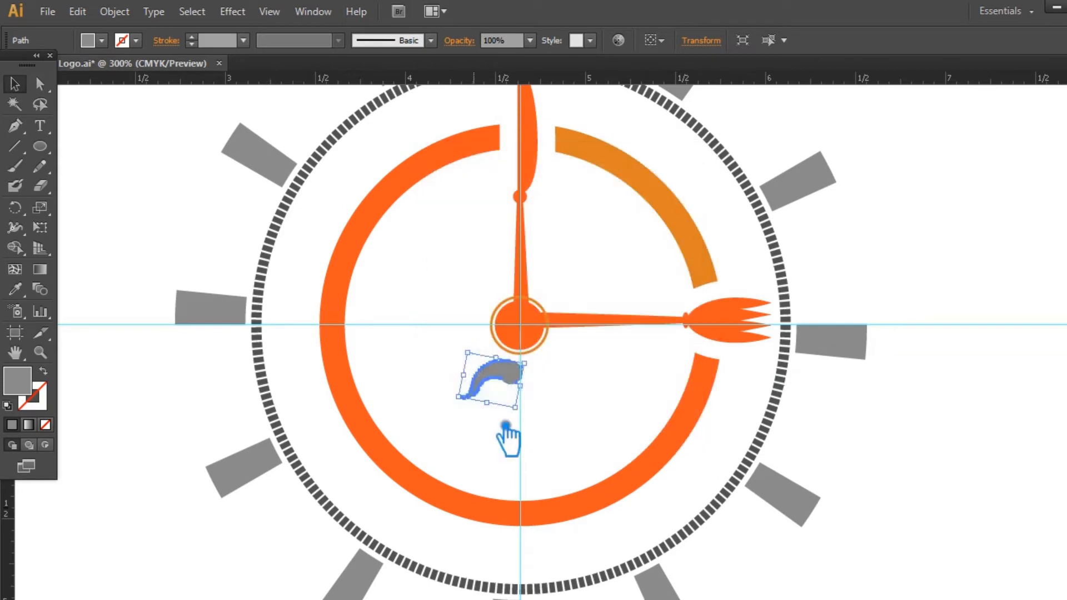
{"action": "left_click", "coordinate": [507, 436]}
{"action": "left_click_drag", "start_coordinate": [488, 392], "coordinate": [553, 401]}
{"action": "left_click", "coordinate": [581, 443]}
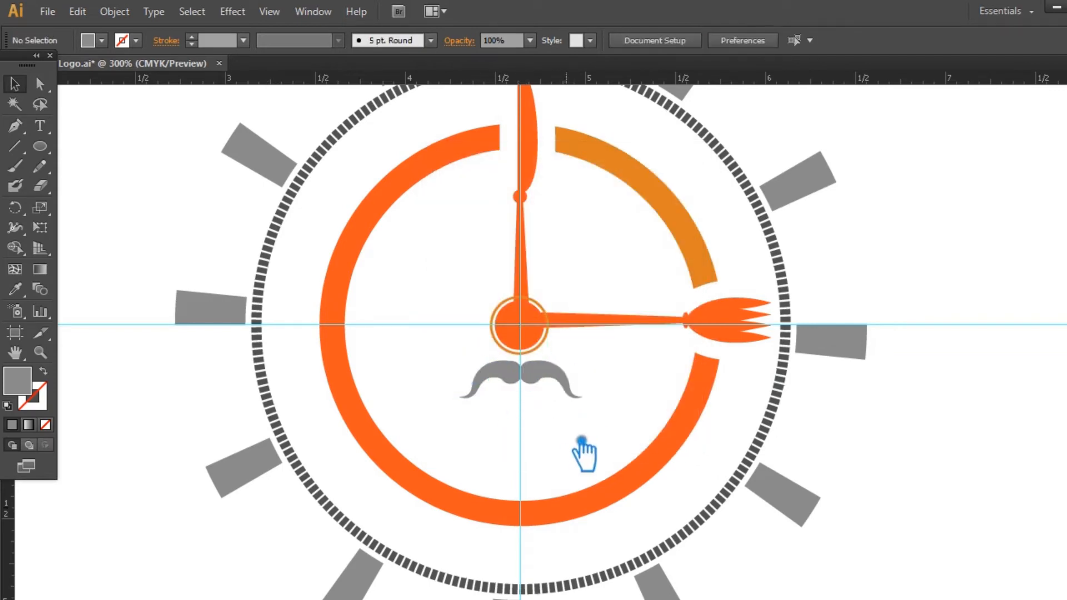
Nudge the two moustache halves two steps each toward the vertical guide so they overlap in the middle
{"action": "left_click", "coordinate": [517, 382]}
{"action": "key", "text": "Right"}
{"action": "key", "text": "Right"}
{"action": "left_click", "coordinate": [541, 381]}
{"action": "key", "text": "Left"}
{"action": "key", "text": "Left"}
{"action": "left_click", "coordinate": [557, 423]}
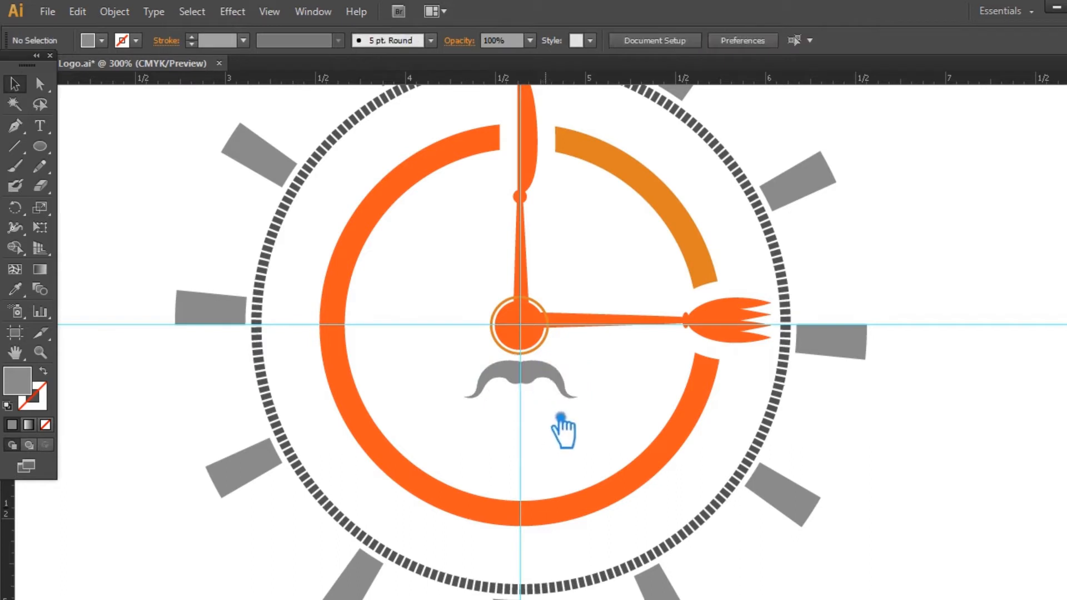
Unite the two moustache halves into one shape and nudge it down two steps
{"action": "left_click", "coordinate": [488, 389]}
{"action": "left_click", "coordinate": [628, 403]}
{"action": "right_click", "coordinate": [416, 325]}
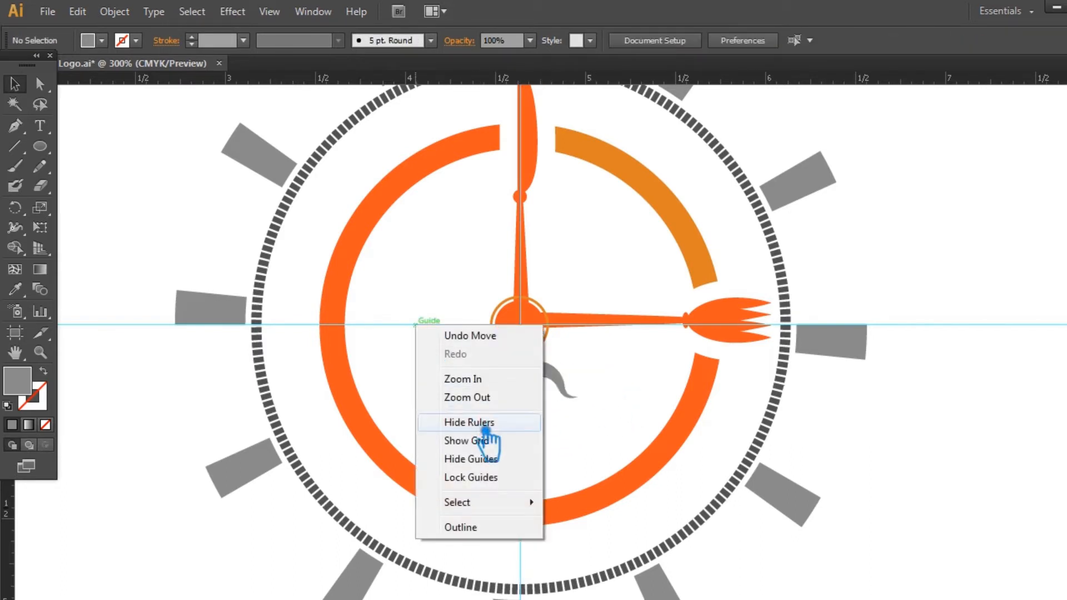
{"action": "key", "text": "Escape"}
{"action": "left_click", "coordinate": [535, 390]}
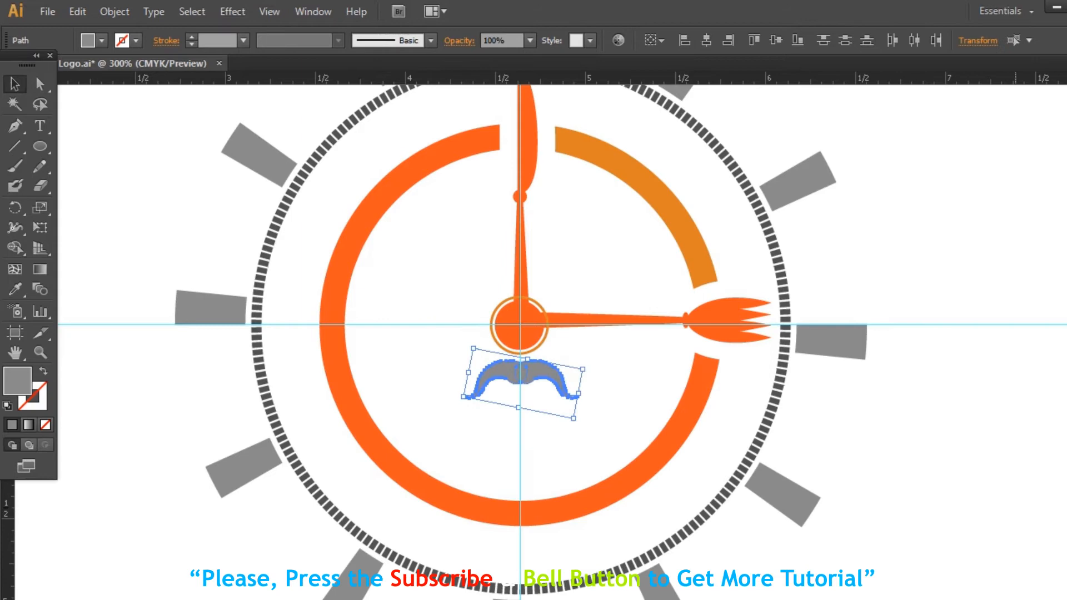
{"action": "key", "text": "ctrl+shift+F9"}
{"action": "left_click", "coordinate": [927, 447]}
{"action": "left_click", "coordinate": [1065, 407]}
{"action": "key", "text": "Down"}
{"action": "key", "text": "Down"}
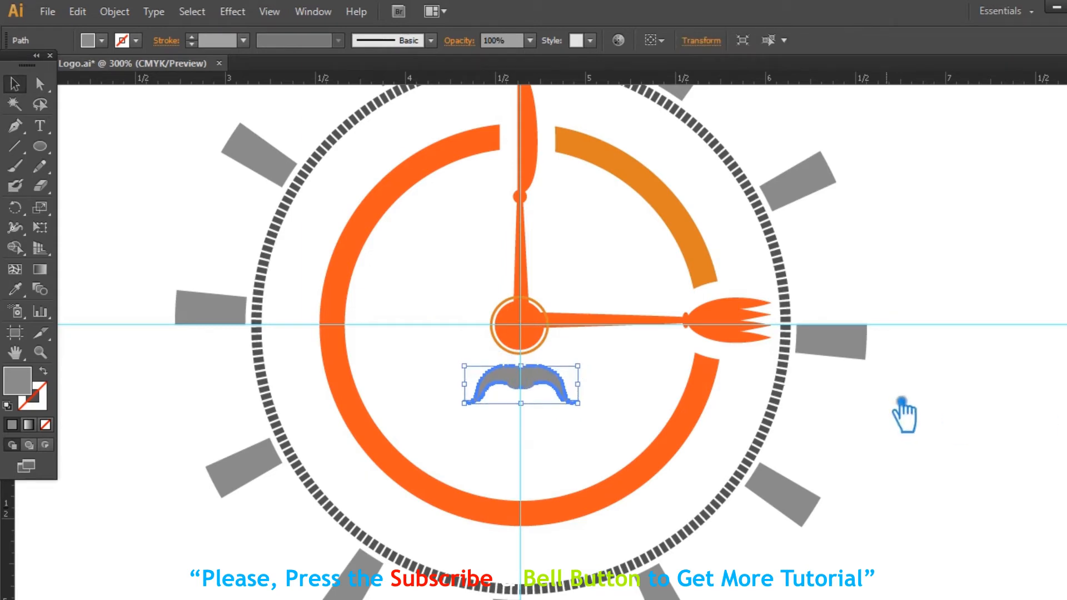
Fill the moustache with the near-black colour 1C1C1C
{"action": "double_click", "coordinate": [38, 396]}
{"action": "left_click", "coordinate": [369, 321]}
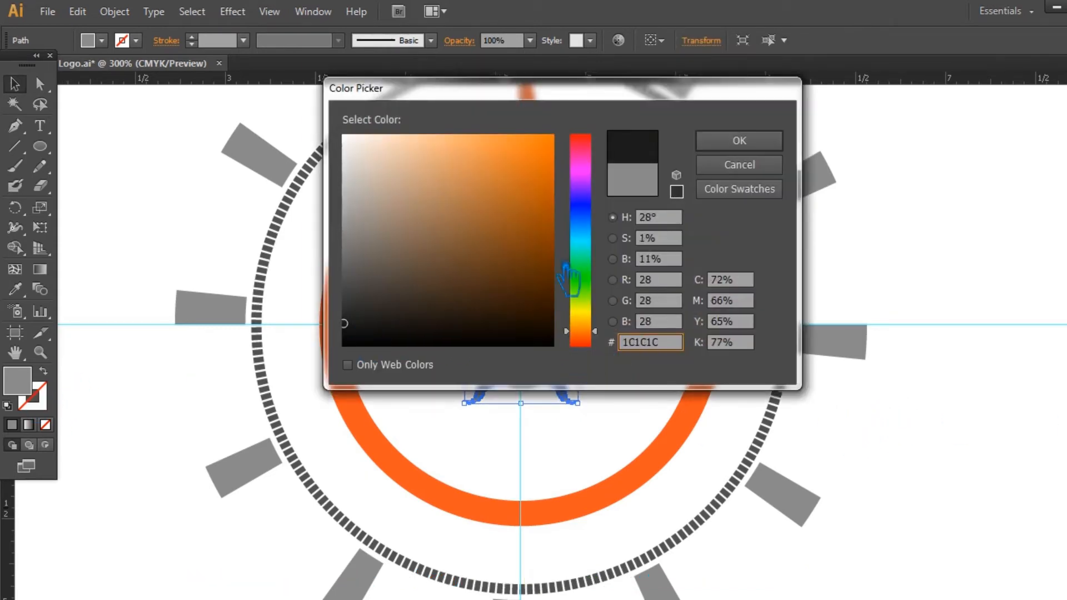
{"action": "key", "text": "Return"}
{"action": "left_click", "coordinate": [958, 253]}
{"action": "left_click", "coordinate": [543, 389]}
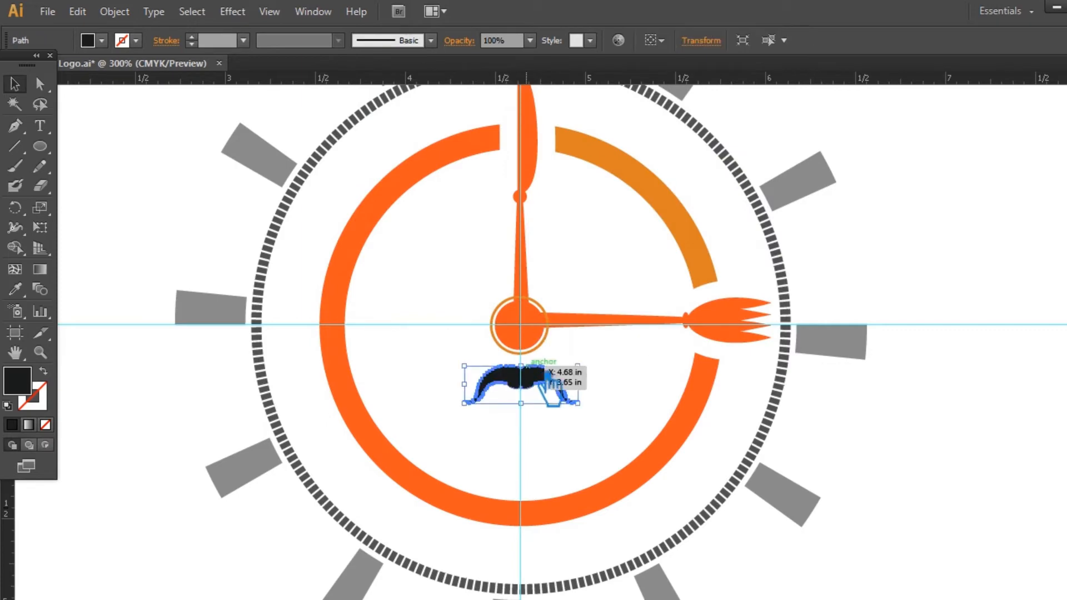
{"action": "left_click", "coordinate": [948, 238]}
{"action": "key", "text": "ctrl+minus"}
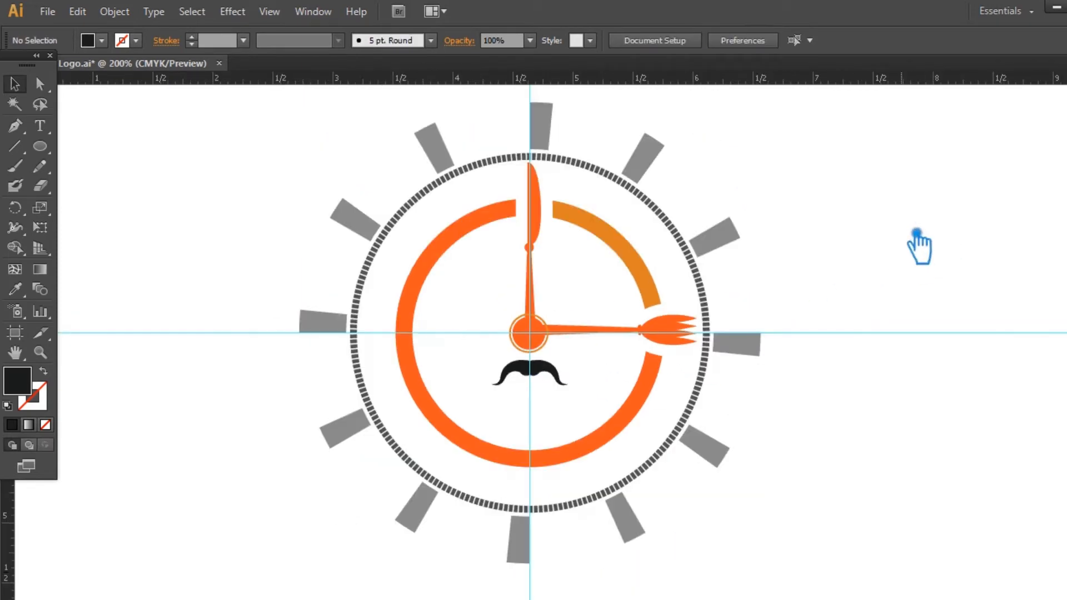
{"action": "scroll", "coordinate": [894, 240], "scroll_direction": "up", "scroll_amount": 1}
{"action": "left_click", "coordinate": [639, 221]}
{"action": "left_click", "coordinate": [814, 197]}
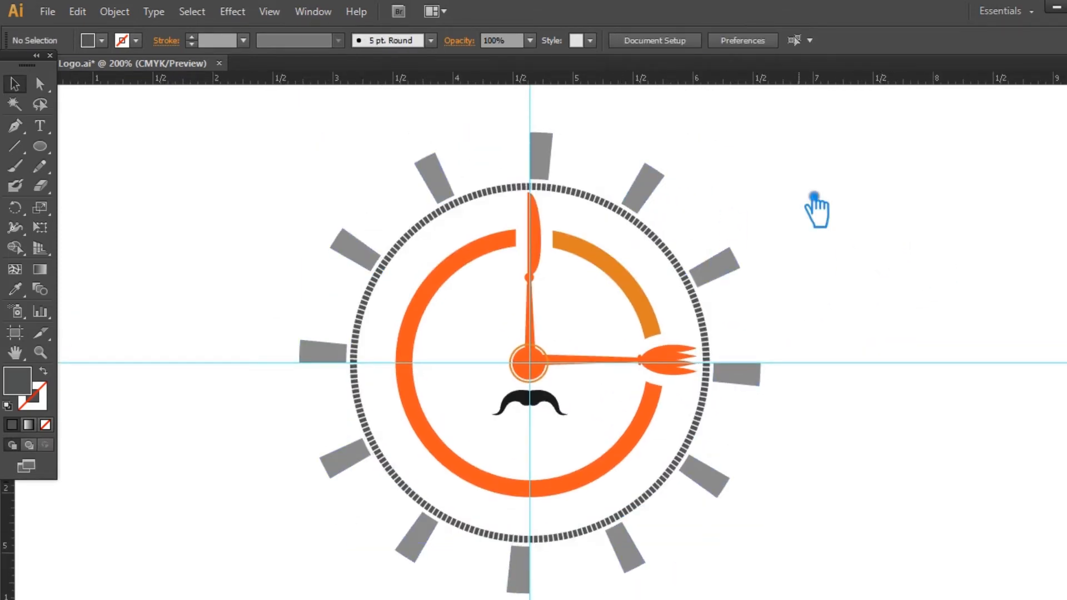
{"action": "left_click_drag", "start_coordinate": [781, 559], "coordinate": [296, 165]}
{"action": "key", "text": "ctrl+h"}
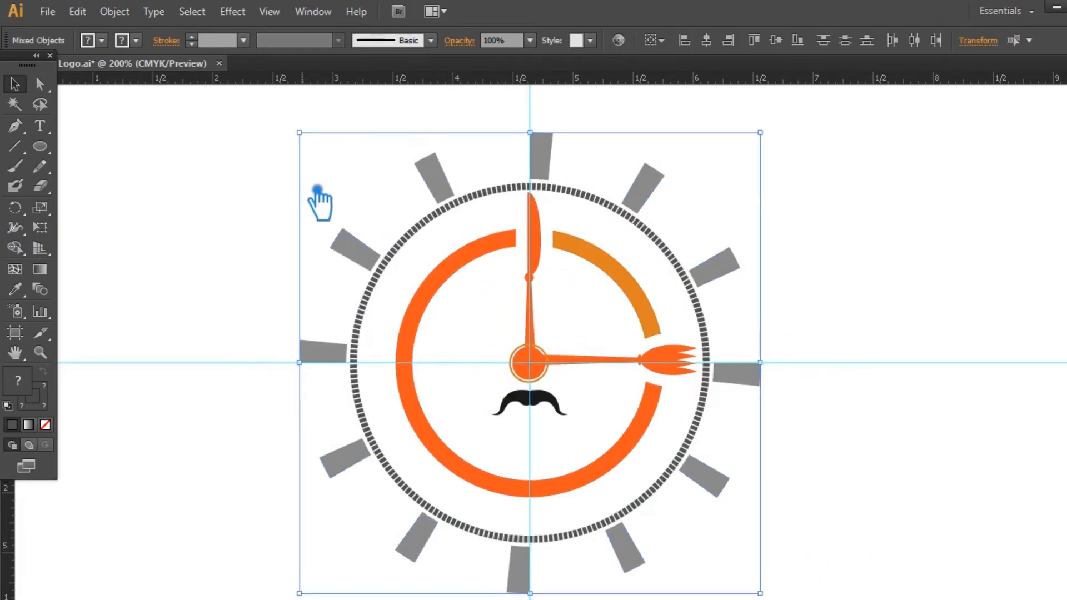
{"action": "left_click", "coordinate": [875, 303]}
Draw a circle from the guide intersection enclosing all tick marks and give it a grey 5 pt stroke with no fill
{"action": "key", "text": "l"}
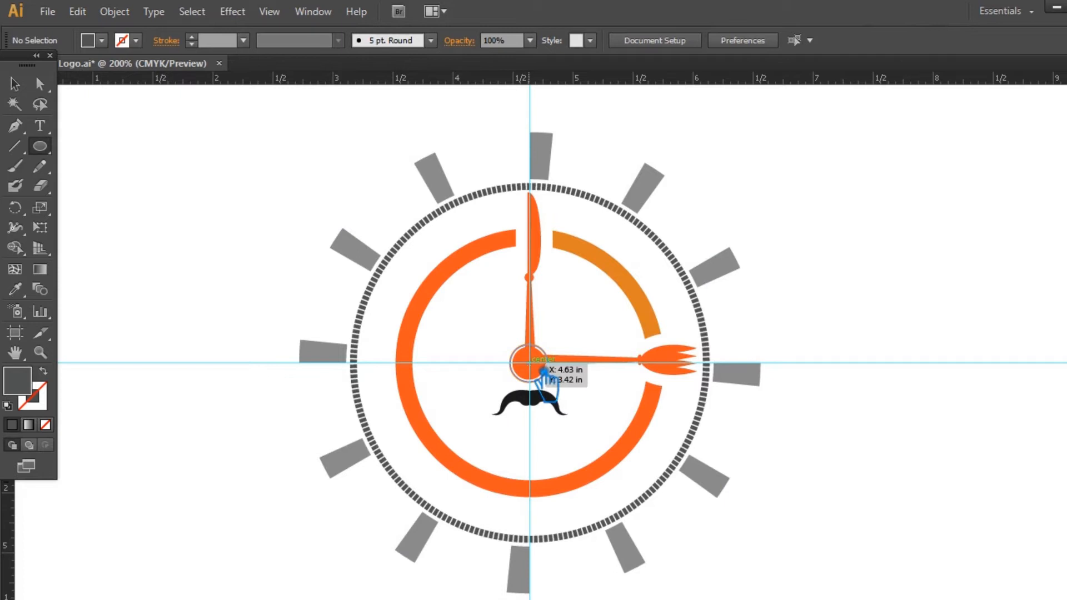
{"action": "left_click_drag", "start_coordinate": [543, 370], "coordinate": [778, 500]}
{"action": "left_click", "coordinate": [43, 371]}
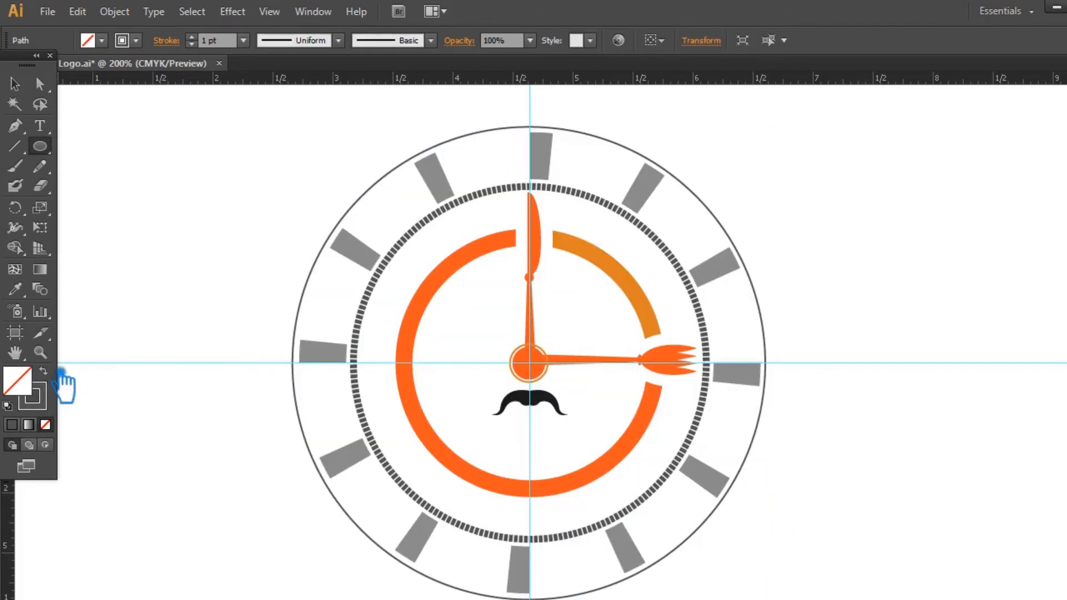
{"action": "left_click", "coordinate": [191, 36]}
{"action": "left_click", "coordinate": [192, 37]}
{"action": "left_click", "coordinate": [192, 37]}
{"action": "left_click", "coordinate": [192, 36]}
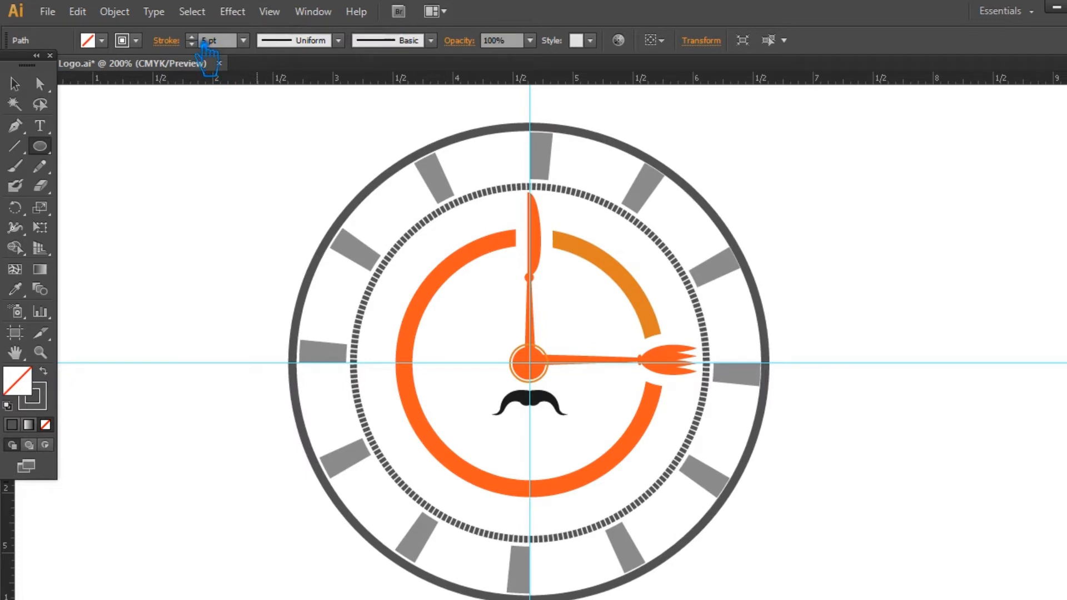
Shrink the outer circle onto the dashed ring's outer edge and set its stroke weight to 8 pt
{"action": "left_click", "coordinate": [14, 84]}
{"action": "left_click_drag", "start_coordinate": [771, 134], "coordinate": [724, 160]}
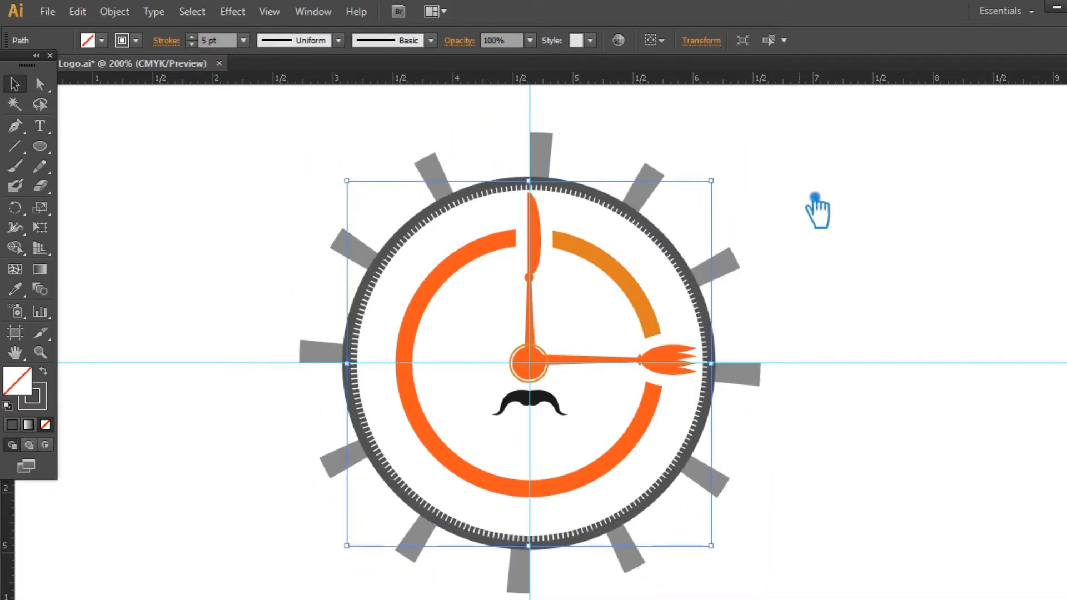
{"action": "left_click", "coordinate": [821, 236]}
{"action": "left_click", "coordinate": [688, 262]}
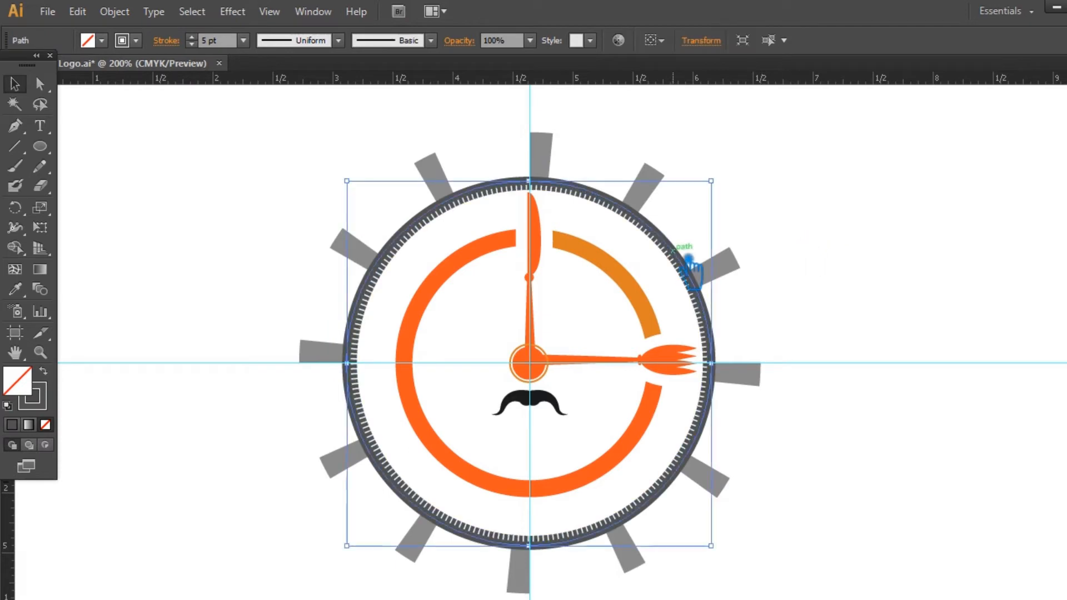
{"action": "left_click", "coordinate": [192, 37]}
{"action": "left_click", "coordinate": [193, 37]}
{"action": "left_click", "coordinate": [192, 37]}
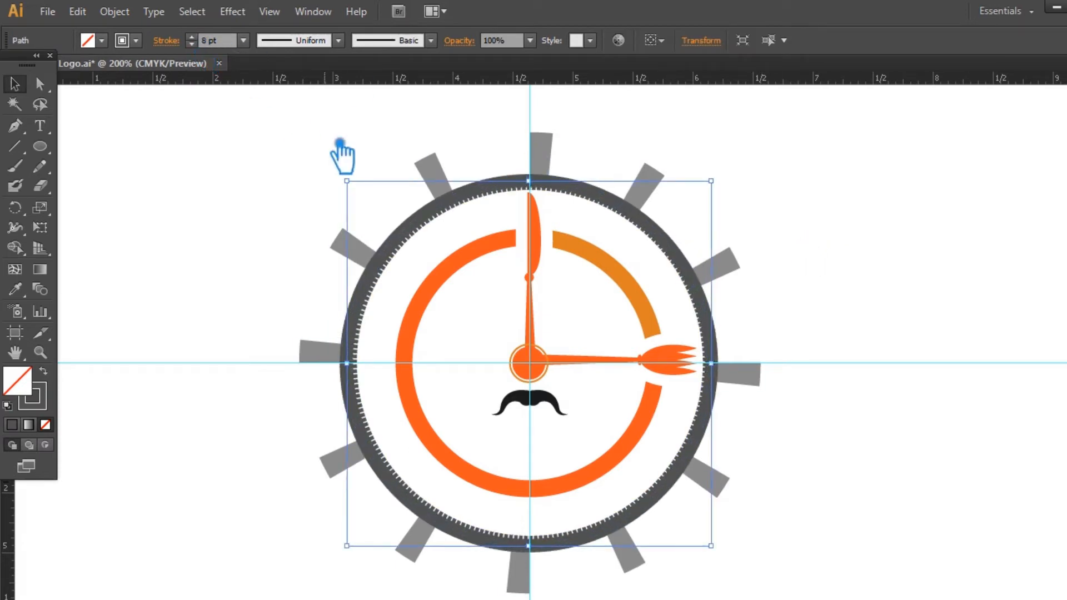
Expand the outer circle together with the dashed ring and unite them into one shape
{"action": "left_click", "coordinate": [401, 214]}
{"action": "left_click_drag", "start_coordinate": [434, 254], "coordinate": [434, 256]}
{"action": "left_click", "coordinate": [114, 11]}
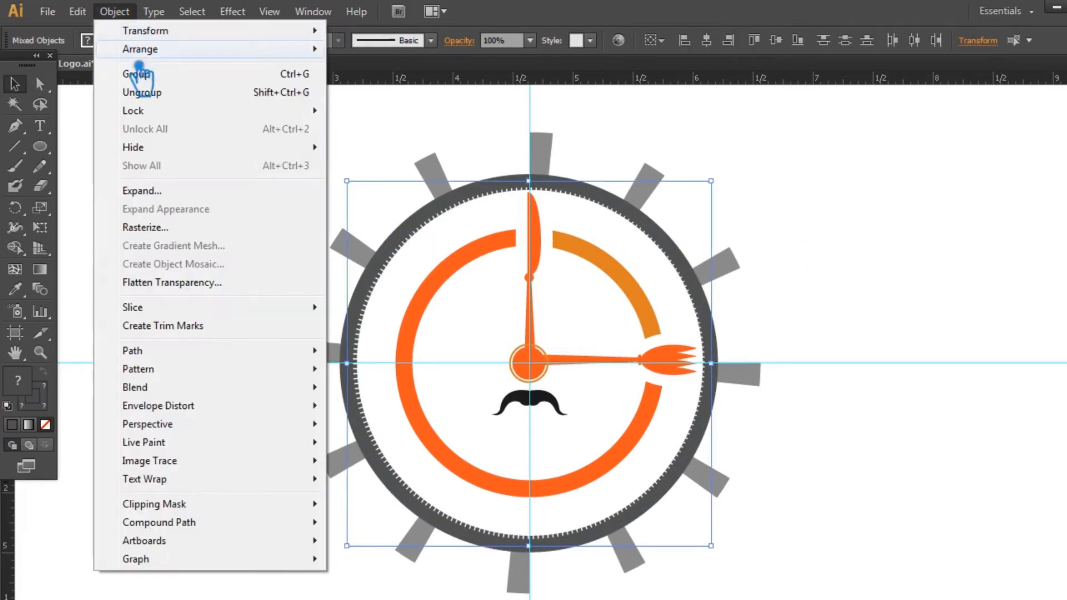
{"action": "left_click", "coordinate": [160, 92]}
{"action": "left_click", "coordinate": [114, 11]}
{"action": "left_click", "coordinate": [140, 186]}
{"action": "left_click", "coordinate": [807, 356]}
{"action": "mouse_move", "coordinate": [1064, 442]}
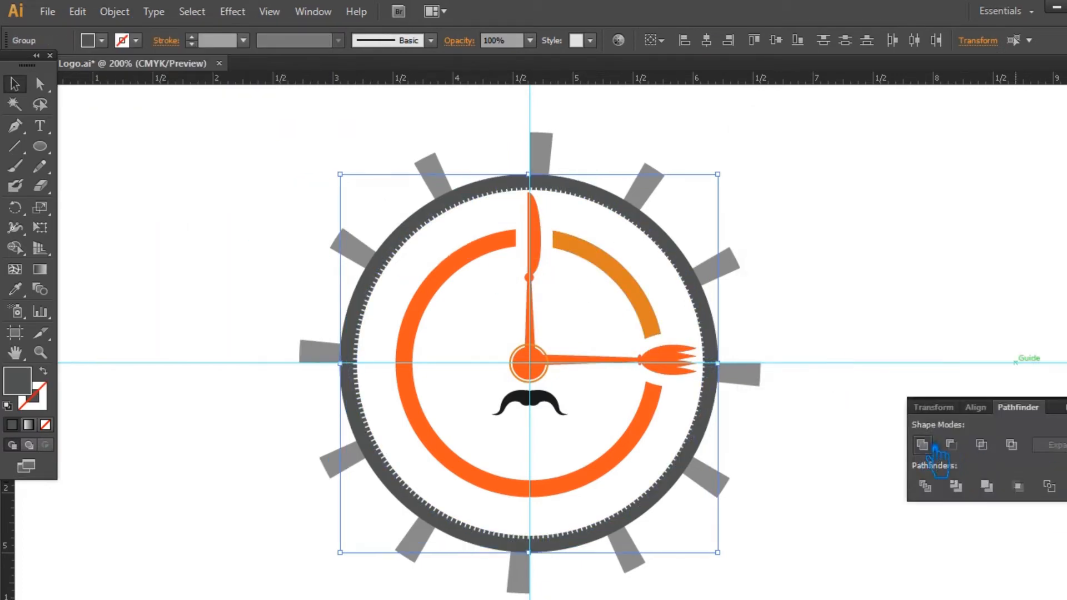
{"action": "left_click", "coordinate": [939, 443]}
{"action": "left_click", "coordinate": [939, 353]}
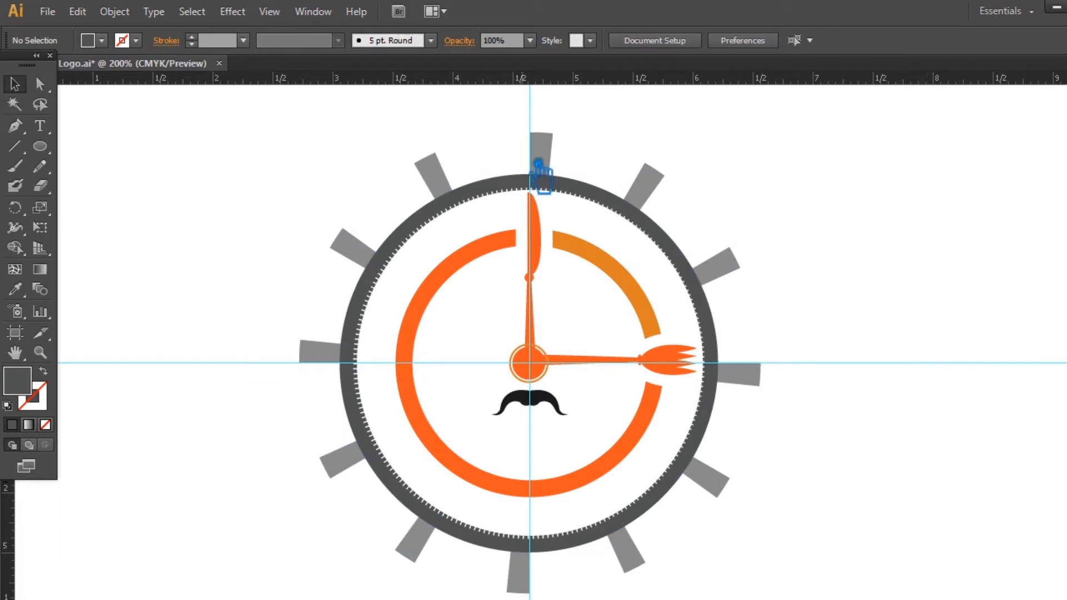
Try to divide the outer ring and the tick marks where they overlap
{"action": "left_click", "coordinate": [551, 143]}
{"action": "left_click", "coordinate": [501, 184]}
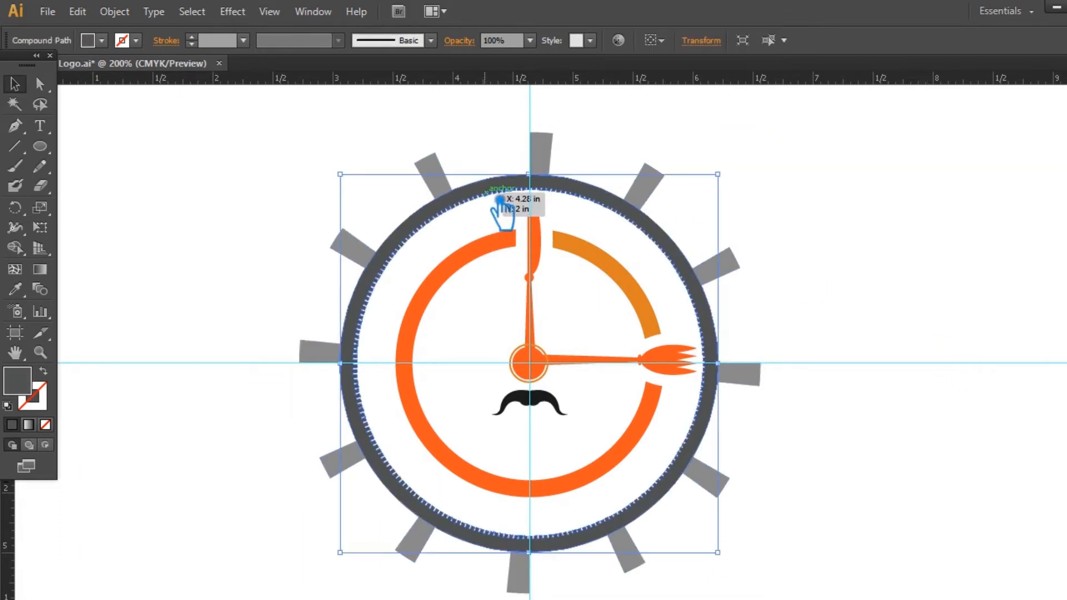
{"action": "left_click", "coordinate": [443, 177], "text": "shift"}
{"action": "mouse_move", "coordinate": [1064, 442]}
{"action": "left_click", "coordinate": [928, 488]}
{"action": "left_click", "coordinate": [992, 344]}
{"action": "left_click", "coordinate": [468, 189]}
{"action": "key", "text": "ctrl+z"}
Unite the outer ring with the knife, fork, hub and upper-right arc into one dark grey shape
{"action": "left_click", "coordinate": [828, 227]}
{"action": "left_click", "coordinate": [447, 209]}
{"action": "left_click", "coordinate": [245, 254]}
{"action": "left_click", "coordinate": [410, 205]}
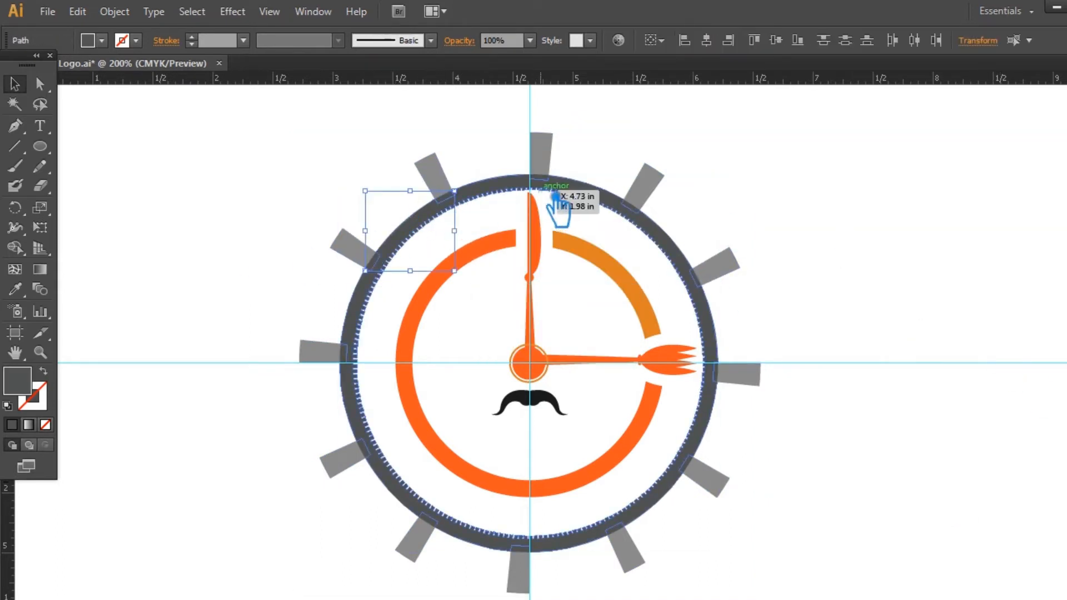
{"action": "left_click", "coordinate": [646, 225], "text": "shift"}
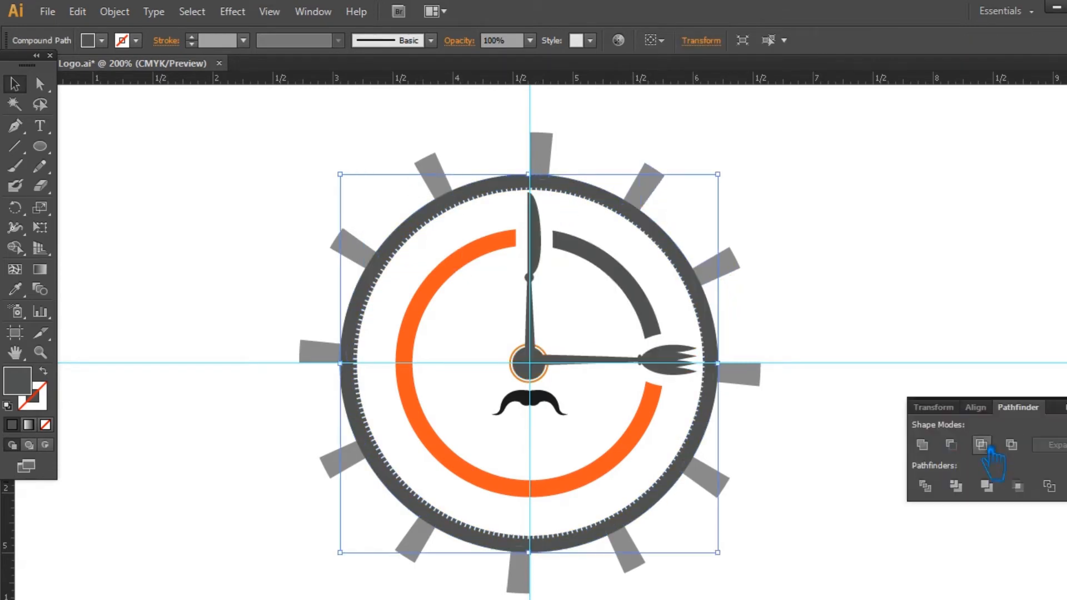
{"action": "left_click", "coordinate": [923, 445]}
{"action": "left_click", "coordinate": [984, 332]}
Try deleting the tick marks and uniting the outer ring with the knife and fork hands
{"action": "left_click", "coordinate": [374, 257]}
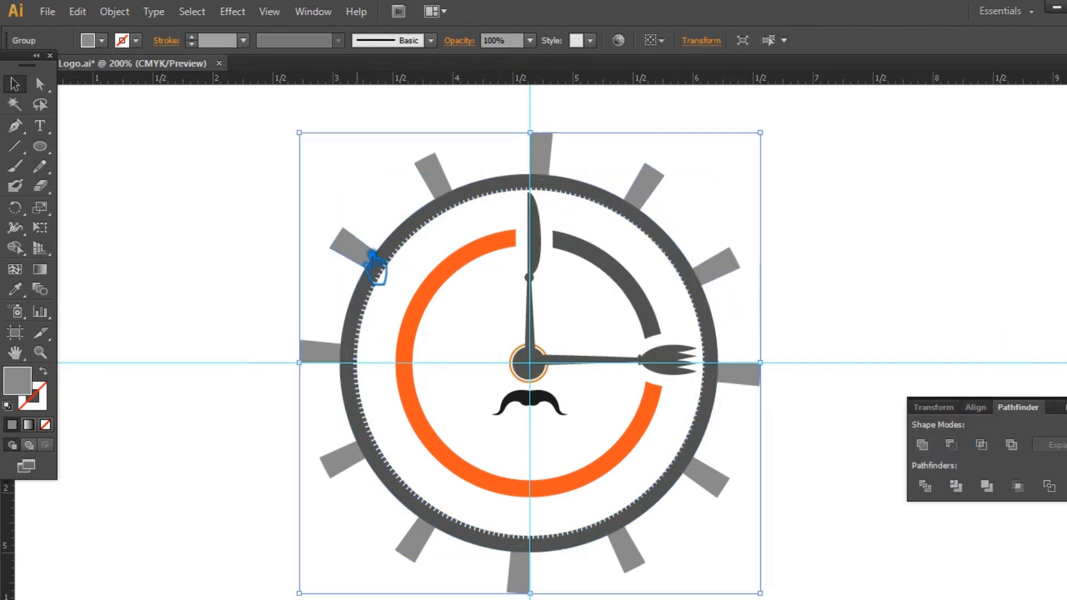
{"action": "key", "text": "Delete"}
{"action": "left_click_drag", "start_coordinate": [345, 200], "coordinate": [401, 309]}
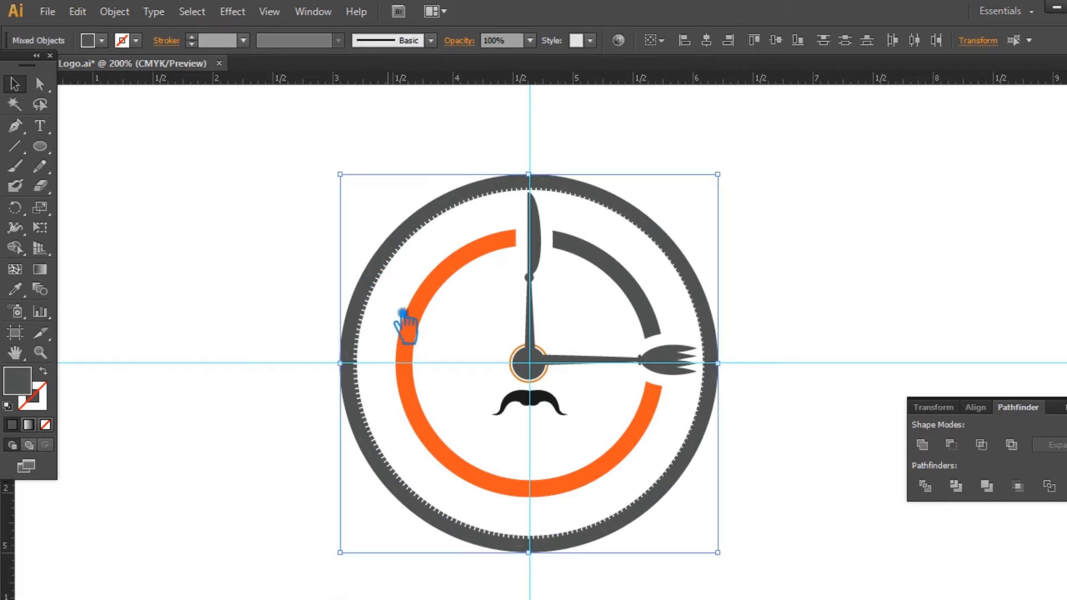
{"action": "left_click_drag", "start_coordinate": [767, 562], "coordinate": [271, 124]}
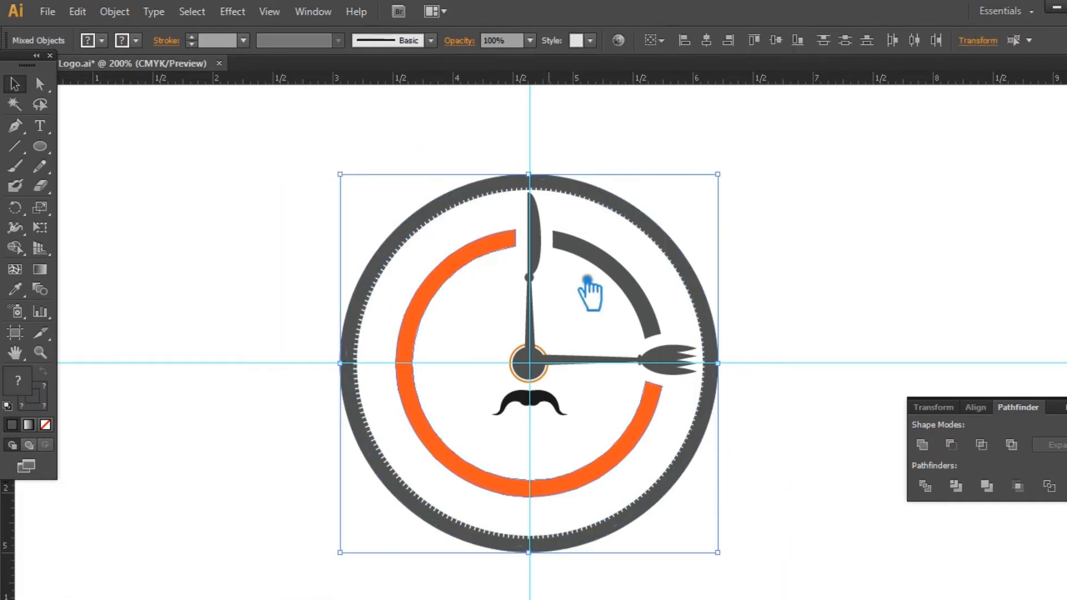
{"action": "left_click", "coordinate": [530, 372], "text": "shift"}
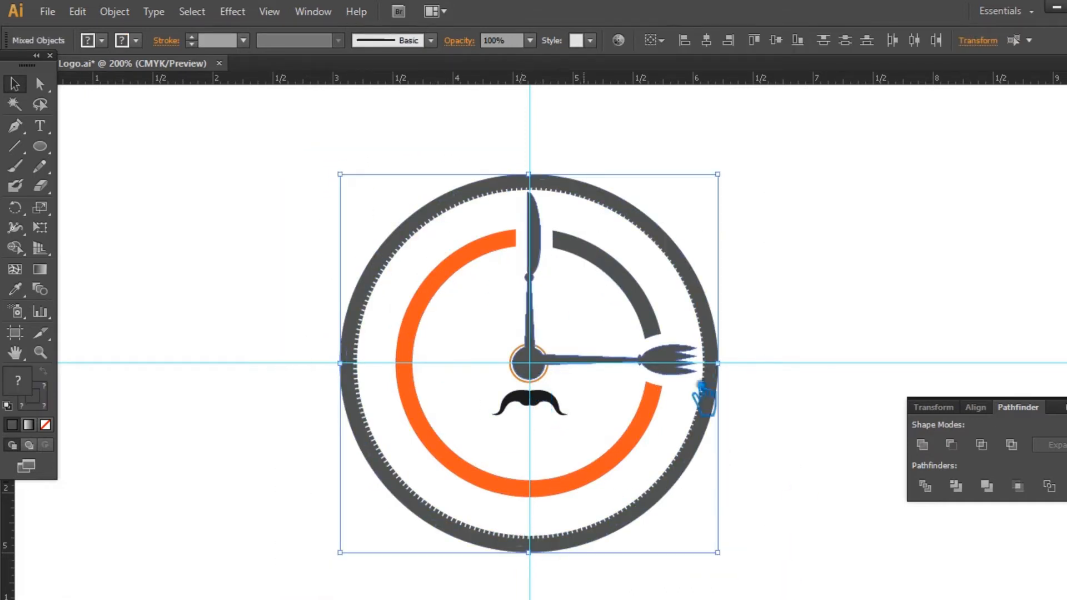
{"action": "left_click", "coordinate": [922, 445]}
{"action": "left_click", "coordinate": [1065, 401]}
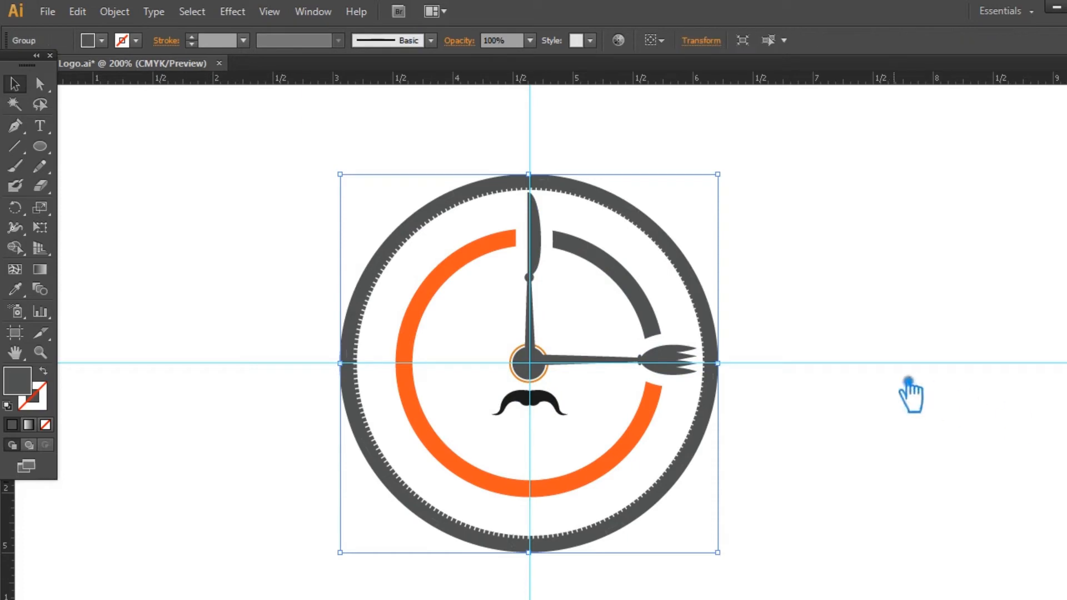
{"action": "left_click", "coordinate": [842, 303]}
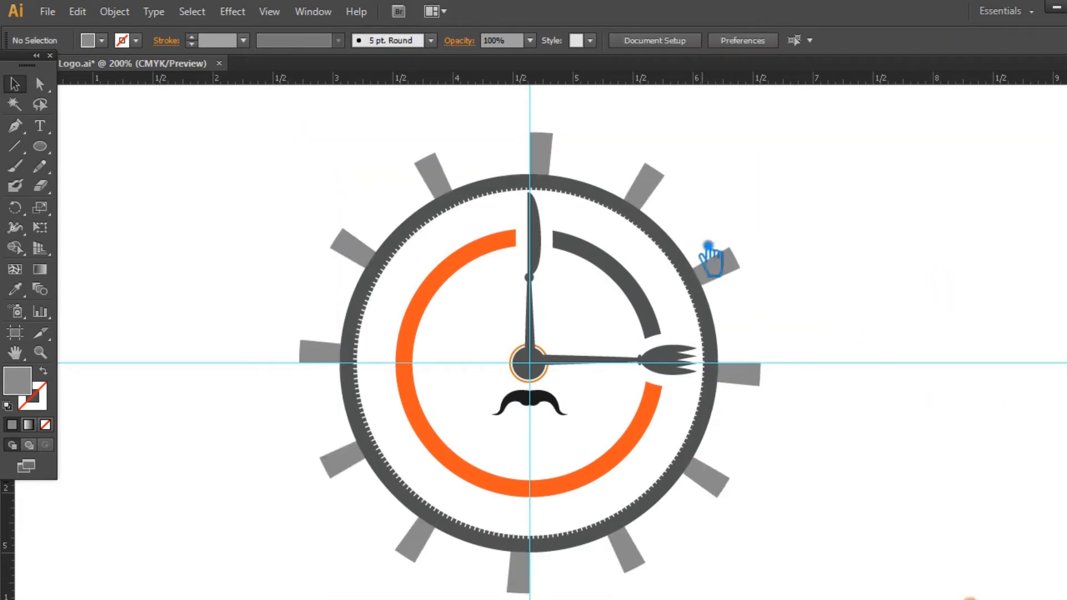
Try a 0.1 in offset path with mitre joins on the outer ring group
{"action": "left_click", "coordinate": [710, 256]}
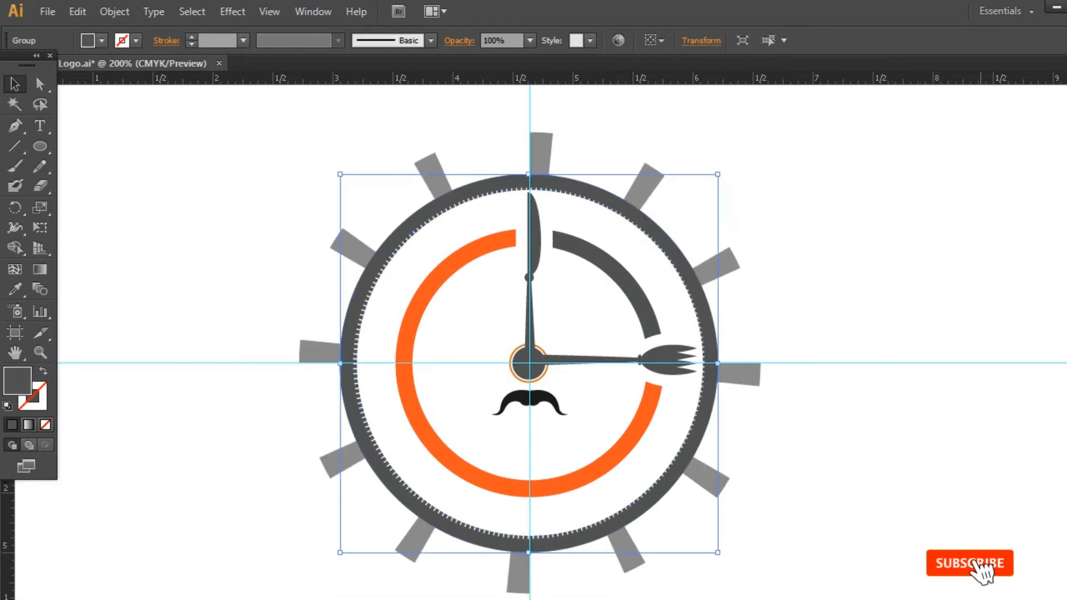
{"action": "left_click", "coordinate": [114, 11]}
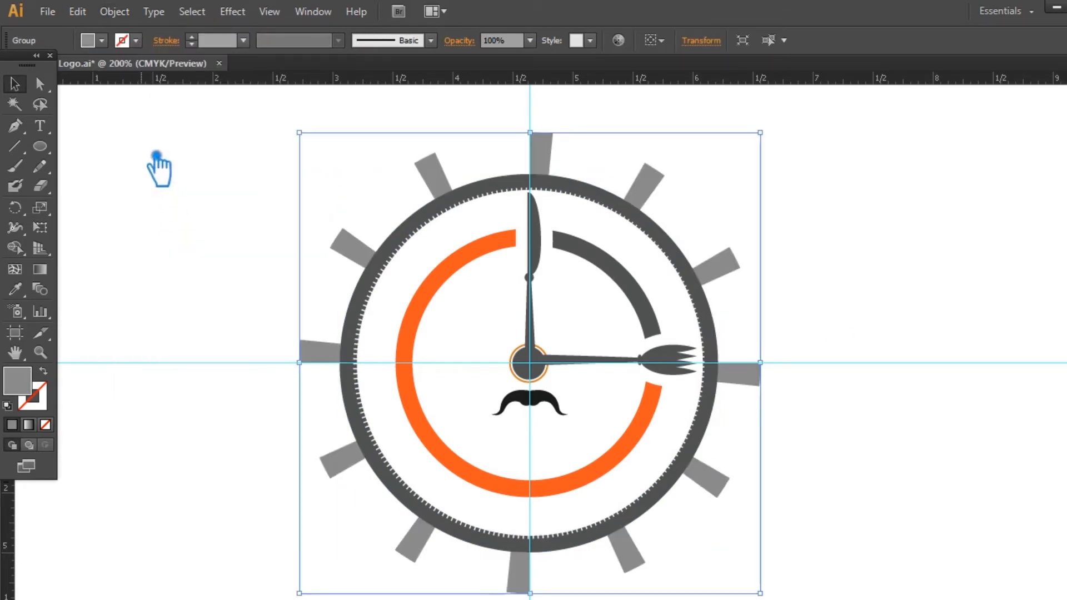
{"action": "left_click", "coordinate": [115, 11]}
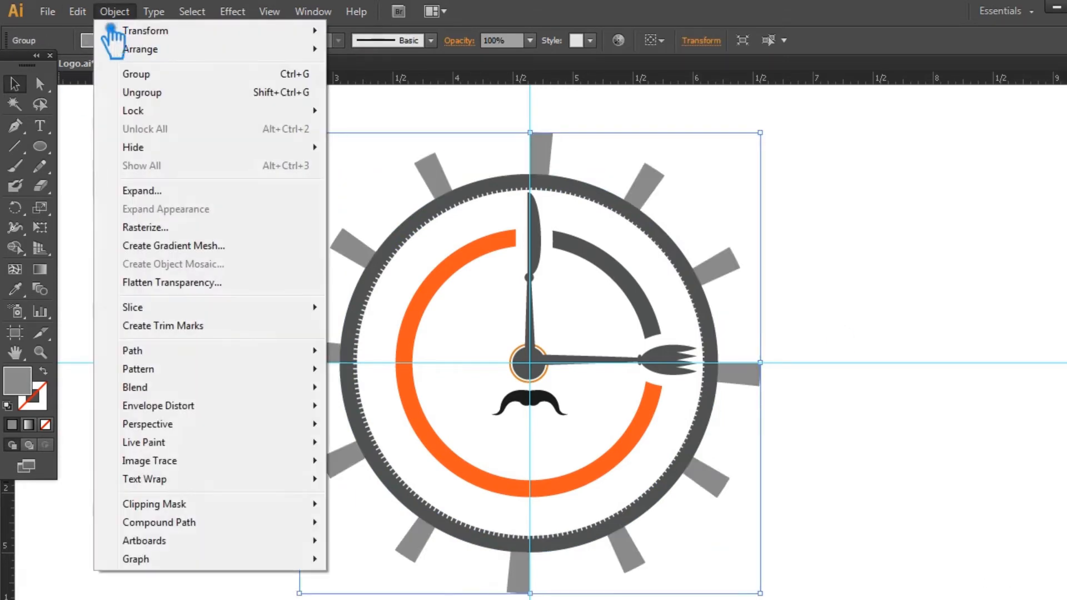
{"action": "left_click", "coordinate": [581, 192]}
{"action": "left_click", "coordinate": [114, 11]}
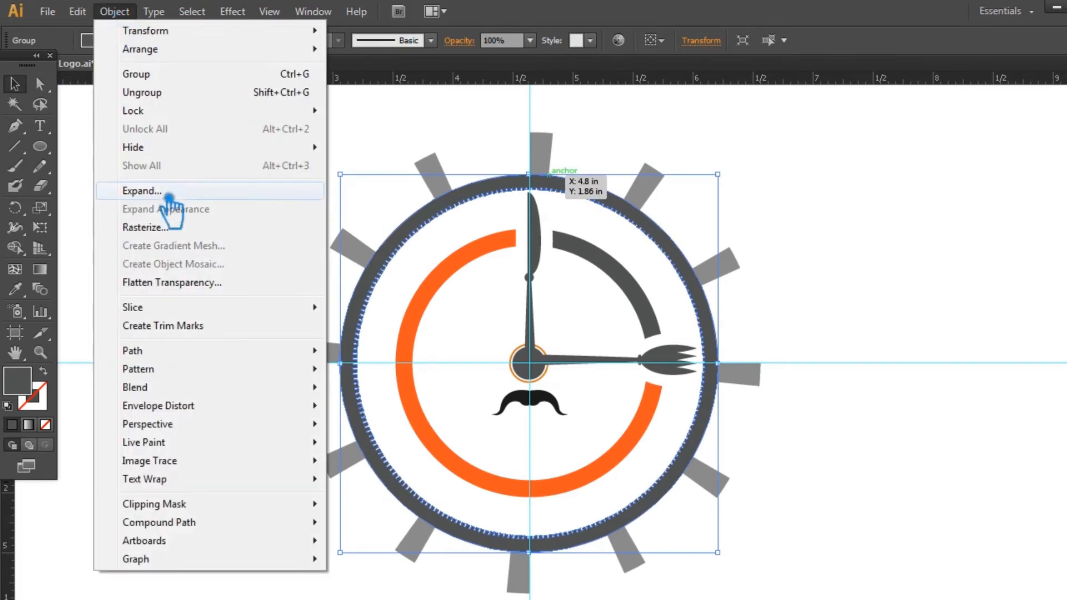
{"action": "mouse_move", "coordinate": [310, 353]}
{"action": "left_click", "coordinate": [594, 369]}
{"action": "left_click", "coordinate": [752, 285]}
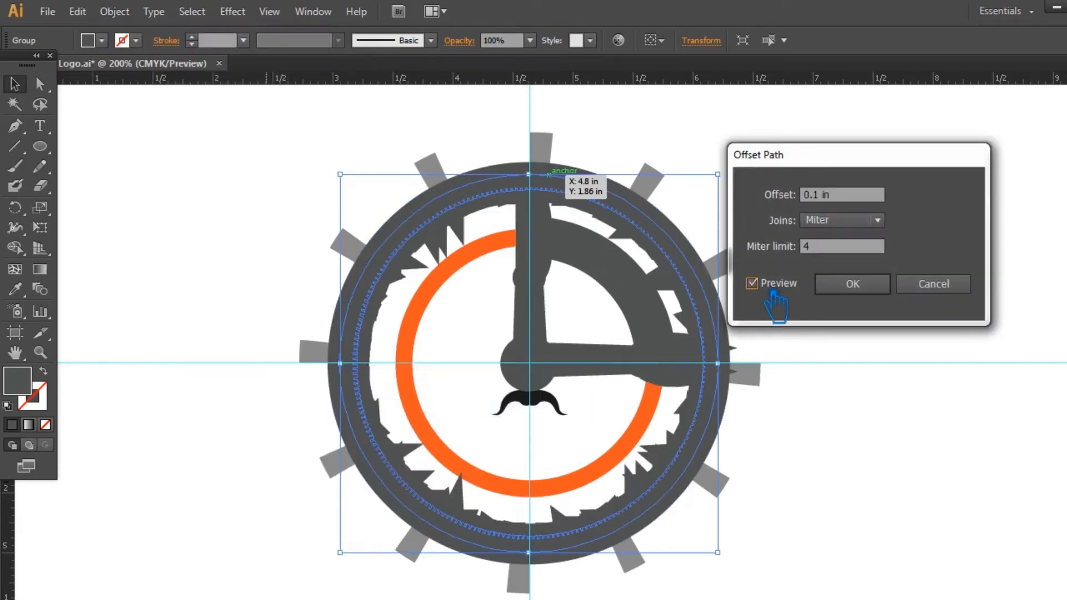
{"action": "left_click", "coordinate": [934, 284]}
{"action": "left_click", "coordinate": [940, 278]}
{"action": "key", "text": "ctrl+z"}
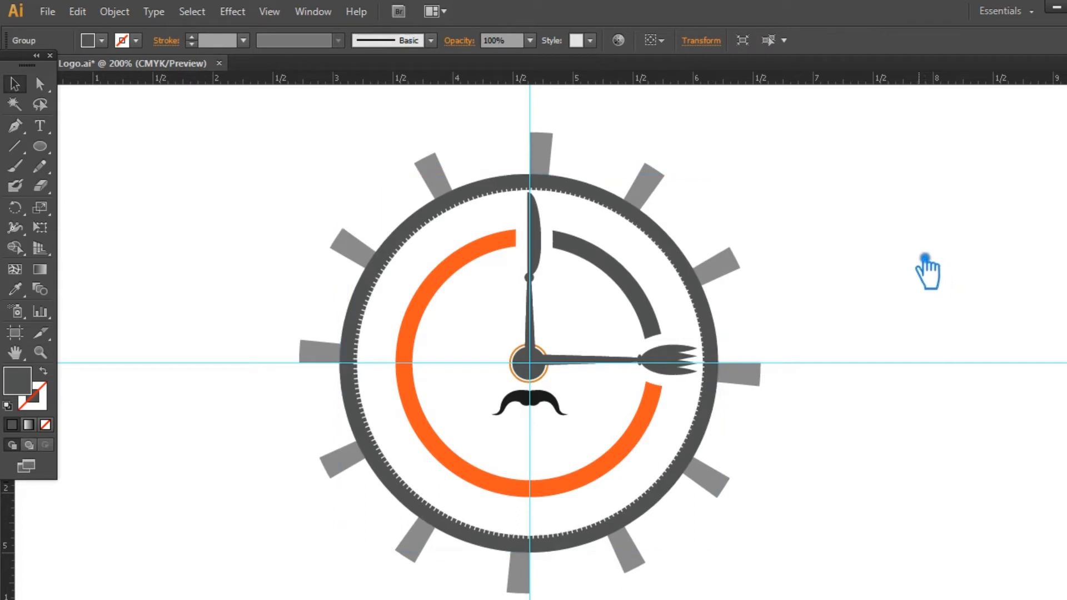
Divide the tick marks with a slightly enlarged copy of the outer ring group and ungroup the resulting pieces
{"action": "left_click_drag", "start_coordinate": [718, 173], "coordinate": [743, 183]}
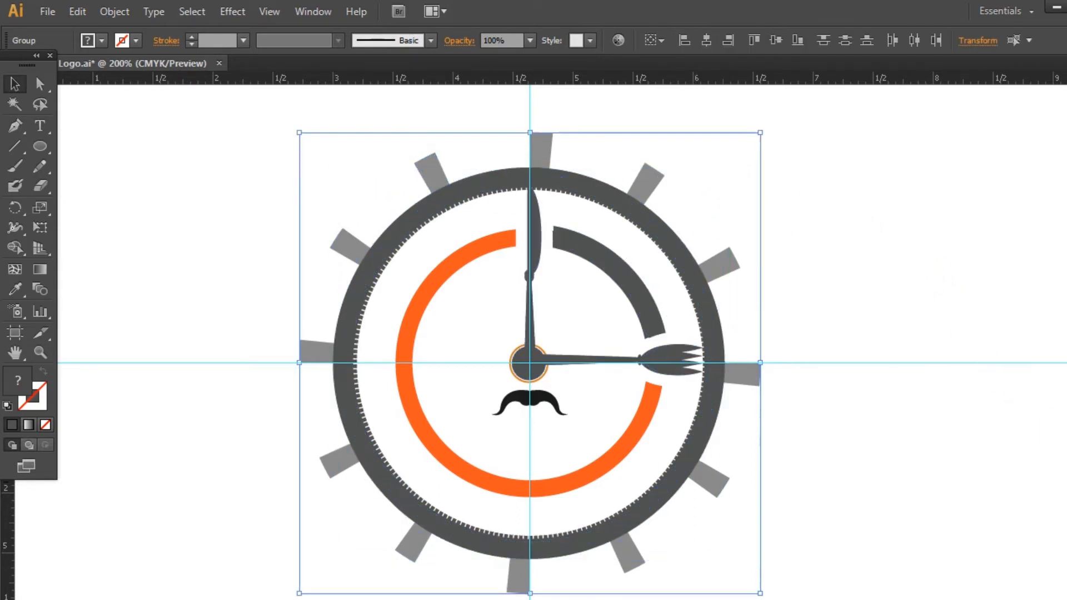
{"action": "left_click", "coordinate": [1064, 407]}
{"action": "left_click", "coordinate": [929, 486]}
{"action": "left_click", "coordinate": [1064, 407]}
{"action": "right_click", "coordinate": [475, 174]}
{"action": "left_click", "coordinate": [522, 270]}
Delete the enlarged ring piece left over from dividing the tick marks
{"action": "left_click", "coordinate": [799, 200]}
{"action": "left_click", "coordinate": [505, 175]}
{"action": "key", "text": "Delete"}
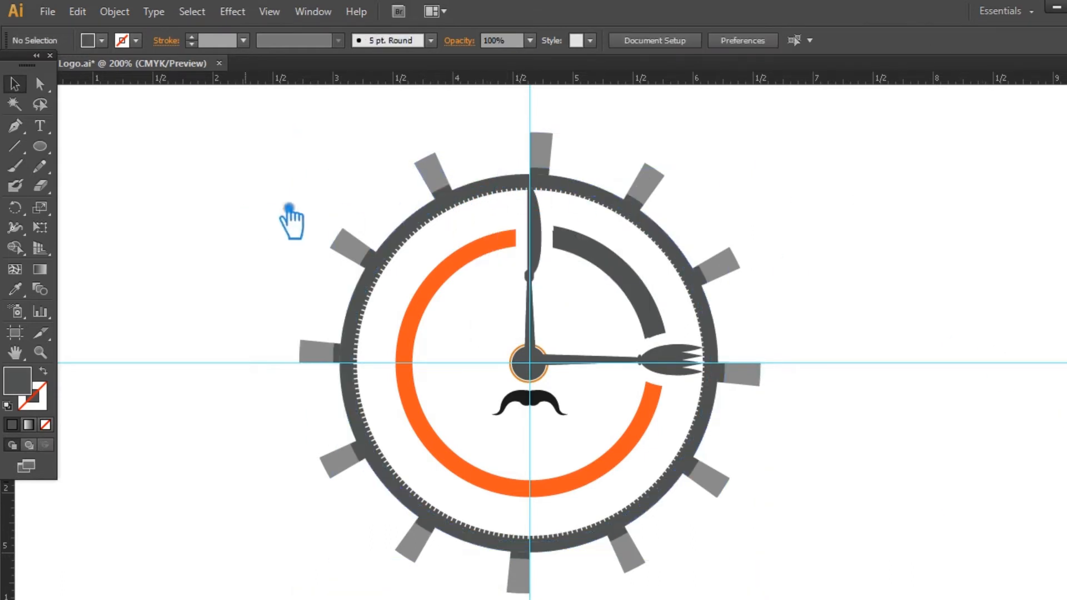
Delete the small dark inner pieces of the tick marks around the clock, leaving a gap to the outer ring
{"action": "left_click", "coordinate": [442, 191]}
{"action": "key", "text": "Delete"}
{"action": "left_click", "coordinate": [539, 172]}
{"action": "key", "text": "Delete"}
{"action": "left_click", "coordinate": [632, 203]}
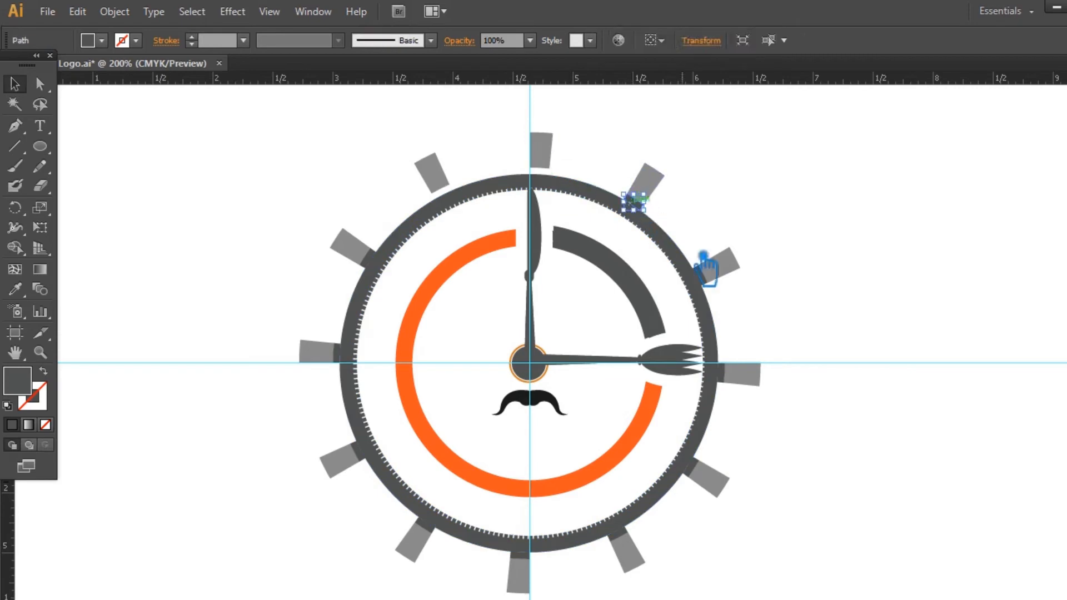
{"action": "key", "text": "Delete"}
{"action": "left_click", "coordinate": [722, 375]}
{"action": "key", "text": "Delete"}
{"action": "left_click", "coordinate": [691, 466]}
{"action": "key", "text": "Delete"}
{"action": "left_click", "coordinate": [616, 534]}
{"action": "key", "text": "Delete"}
{"action": "left_click", "coordinate": [520, 555]}
{"action": "key", "text": "Delete"}
{"action": "left_click", "coordinate": [357, 457]}
{"action": "key", "text": "Delete"}
{"action": "left_click", "coordinate": [338, 353]}
{"action": "key", "text": "Delete"}
{"action": "left_click", "coordinate": [368, 256]}
{"action": "key", "text": "Delete"}
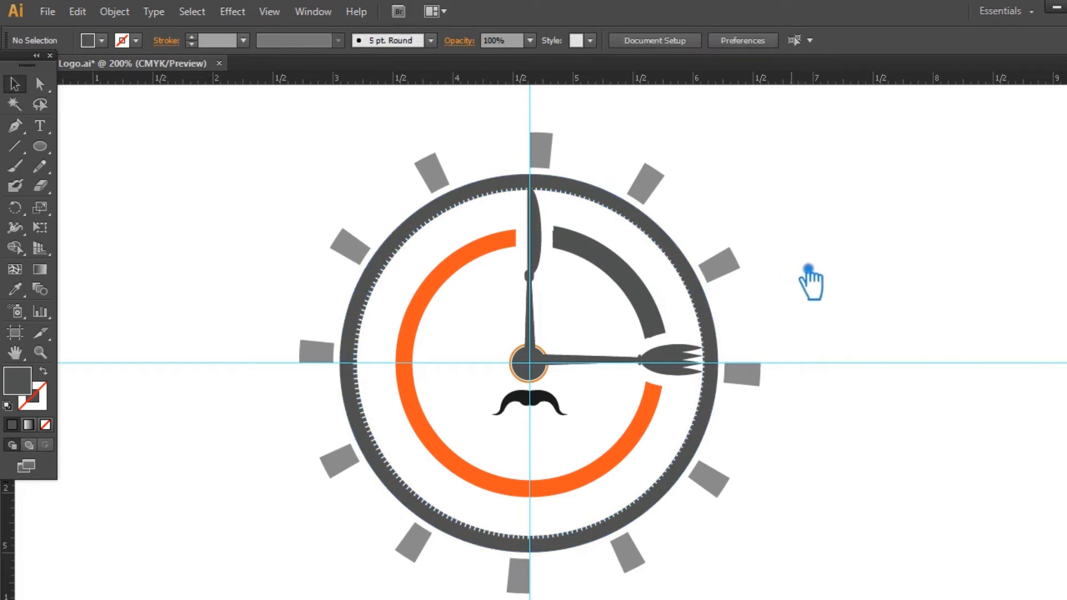
Draw a circle from the clock's centre that covers the tick marks, fill it light grey and place it behind the artwork
{"action": "key", "text": "ctrl+minus"}
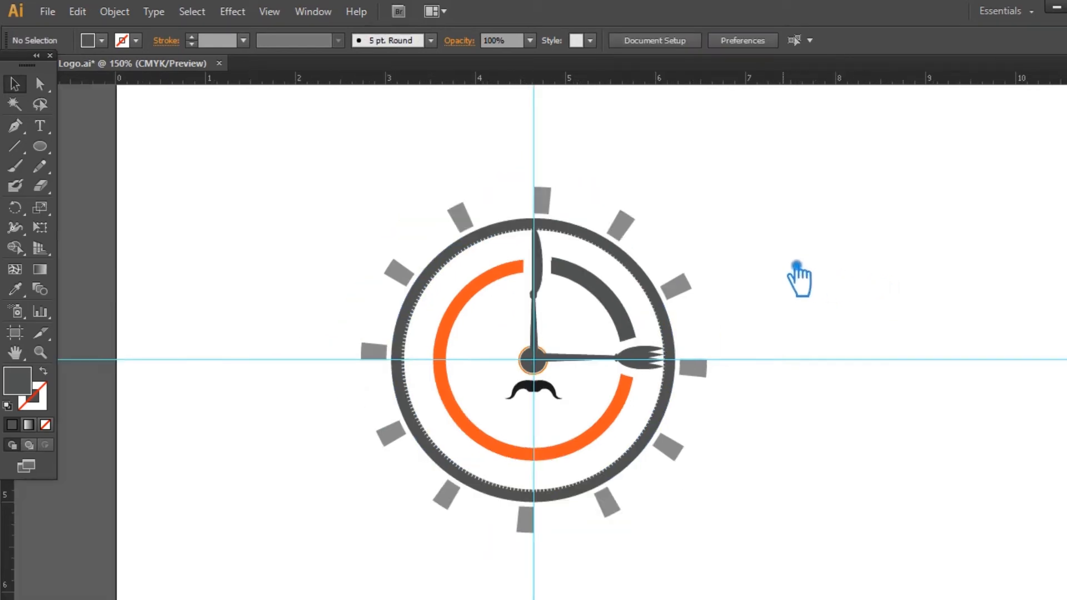
{"action": "key", "text": "l"}
{"action": "left_click_drag", "start_coordinate": [532, 360], "coordinate": [748, 443]}
{"action": "left_click", "coordinate": [16, 84]}
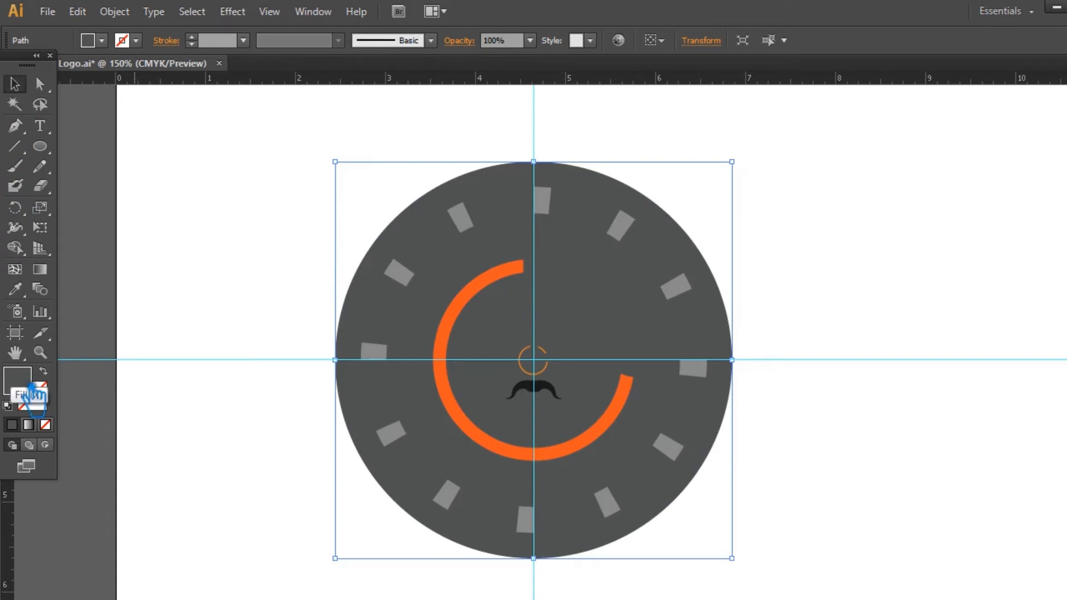
{"action": "double_click", "coordinate": [27, 384]}
{"action": "left_click", "coordinate": [343, 172]}
{"action": "left_click", "coordinate": [768, 146]}
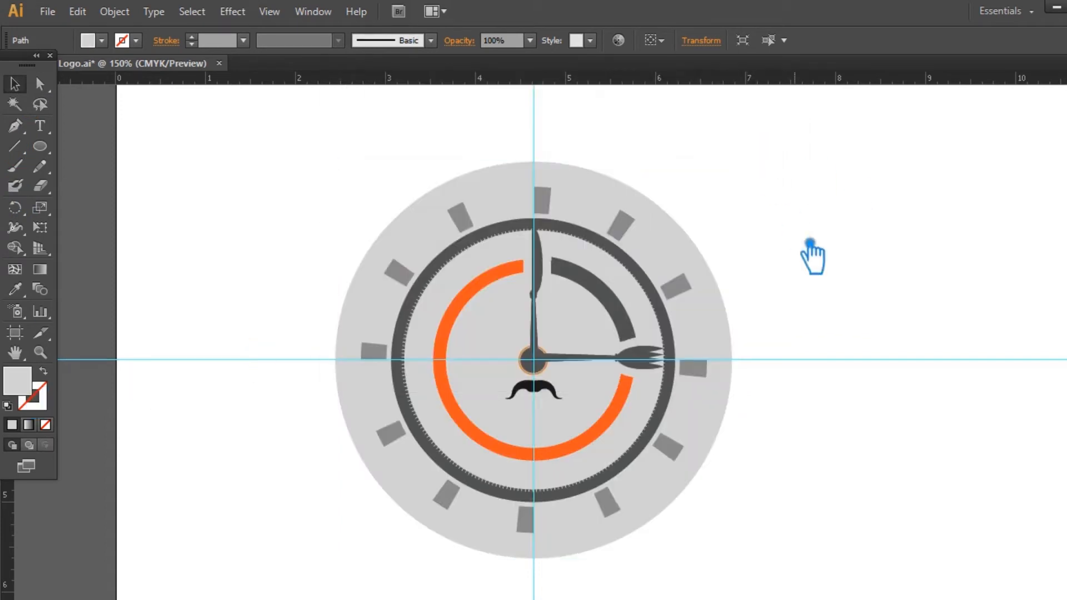
Group the twelve tick marks, cut them out of the light grey disc, and keep the disc behind the clock
{"action": "left_click", "coordinate": [810, 246]}
{"action": "left_click", "coordinate": [620, 225]}
{"action": "left_click", "coordinate": [676, 286], "text": "shift"}
{"action": "left_click", "coordinate": [693, 368], "text": "shift"}
{"action": "left_click", "coordinate": [667, 447], "text": "shift"}
{"action": "left_click", "coordinate": [607, 503], "text": "shift"}
{"action": "left_click", "coordinate": [525, 520], "text": "shift"}
{"action": "left_click", "coordinate": [446, 495], "text": "shift"}
{"action": "left_click", "coordinate": [390, 433], "text": "shift"}
{"action": "left_click", "coordinate": [374, 351], "text": "shift"}
{"action": "left_click", "coordinate": [416, 271], "text": "shift"}
{"action": "left_click", "coordinate": [475, 238], "text": "shift"}
{"action": "left_click", "coordinate": [543, 208], "text": "shift"}
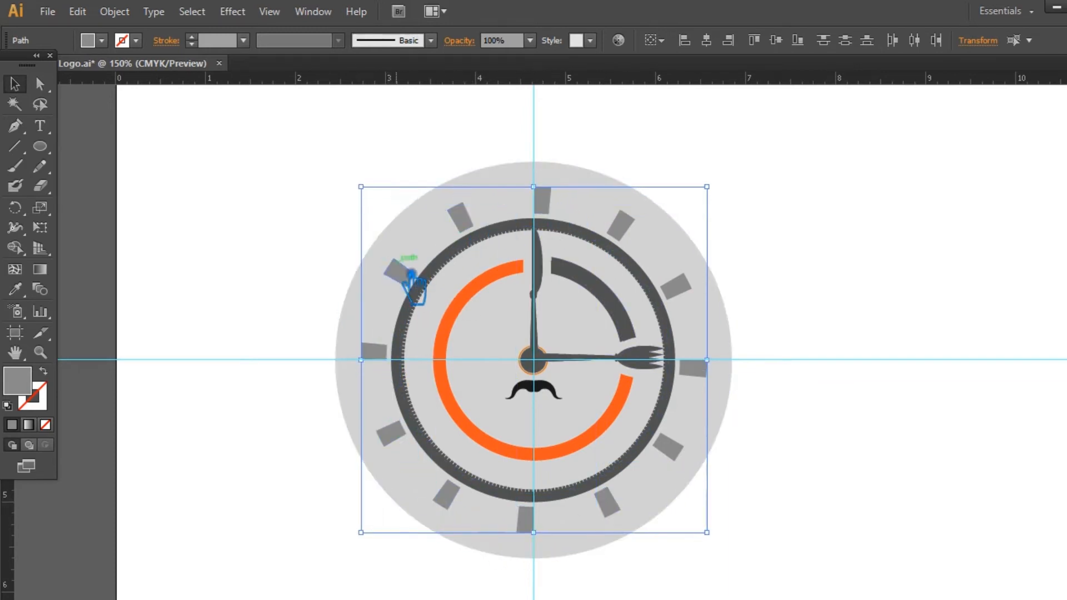
{"action": "key", "text": "ctrl+g"}
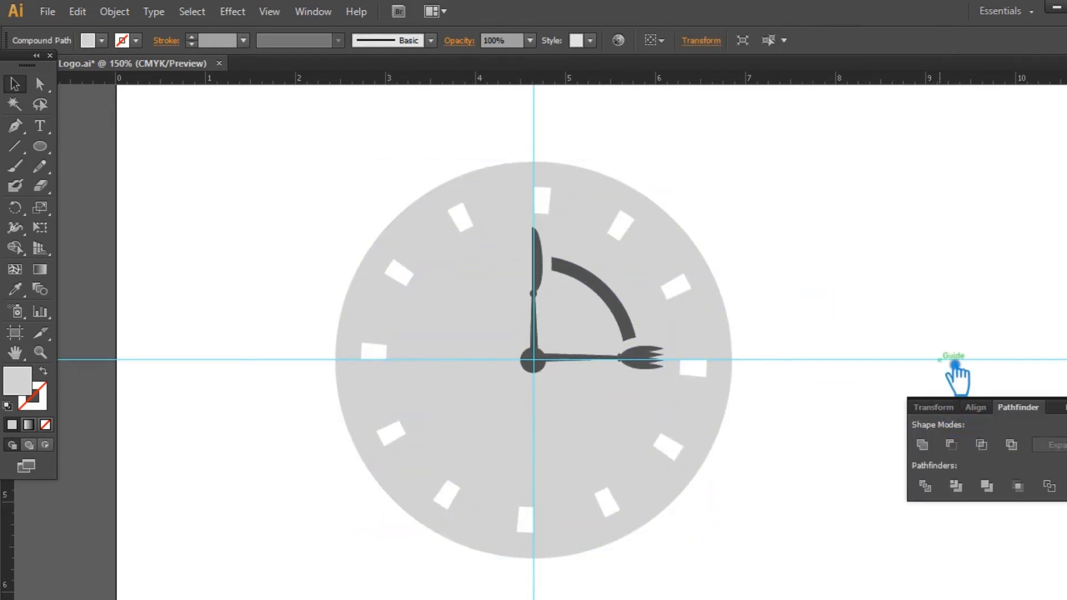
{"action": "left_click", "coordinate": [936, 343]}
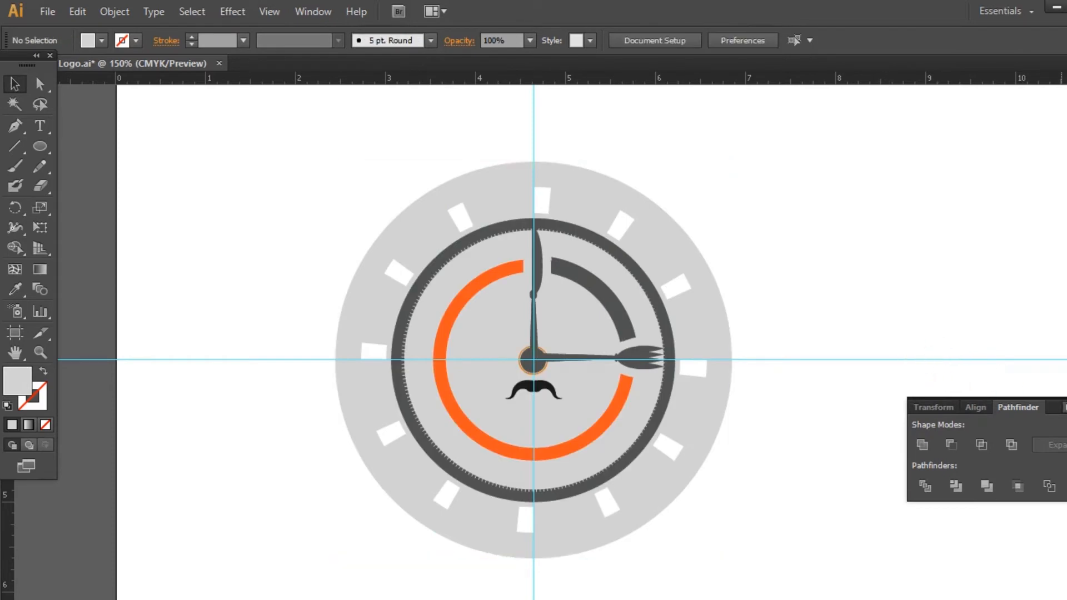
Try deleting the light grey disc from behind the clock, then restore it
{"action": "left_click", "coordinate": [1066, 400]}
{"action": "left_click", "coordinate": [394, 264]}
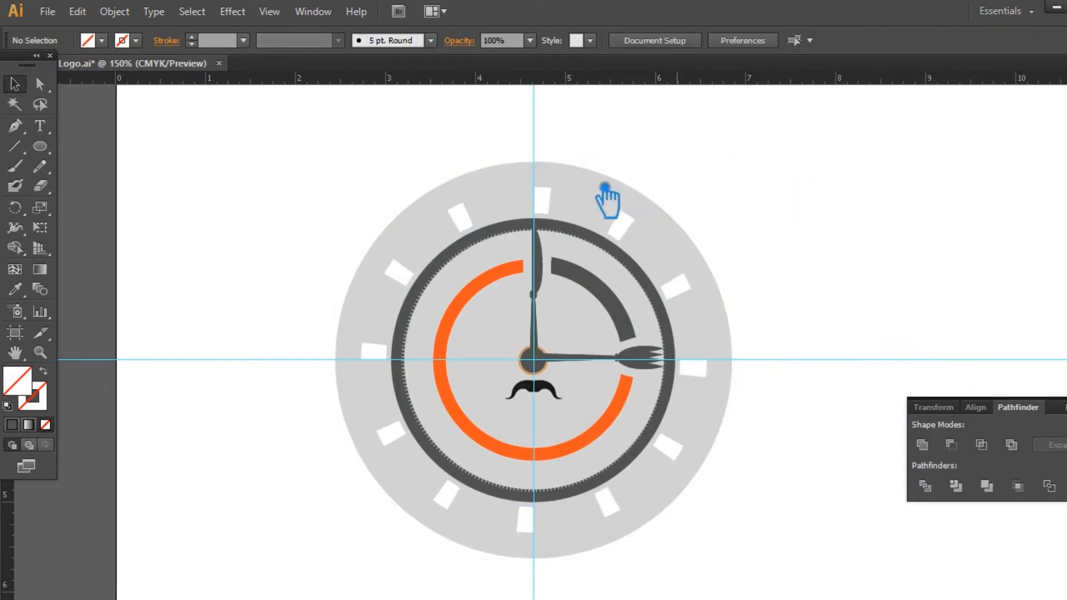
{"action": "left_click", "coordinate": [595, 187]}
{"action": "key", "text": "Delete"}
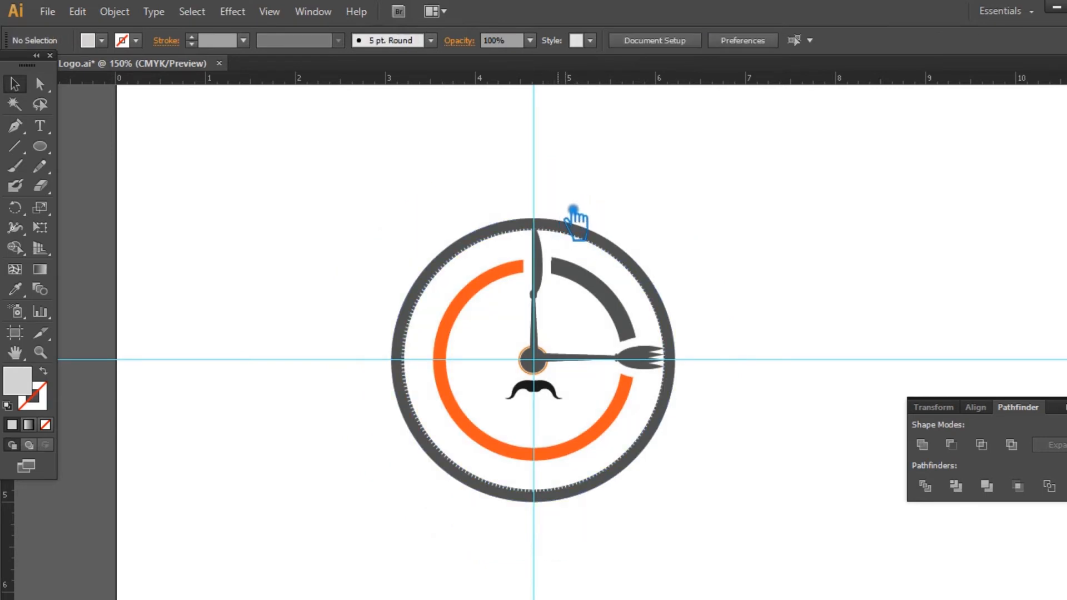
{"action": "left_click", "coordinate": [610, 257]}
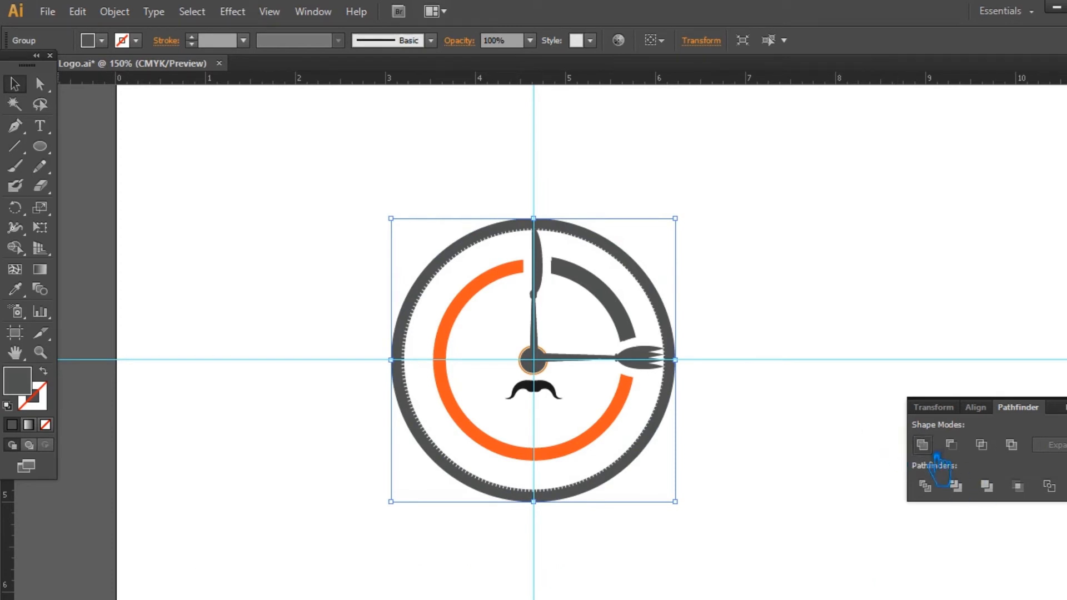
{"action": "left_click", "coordinate": [929, 349]}
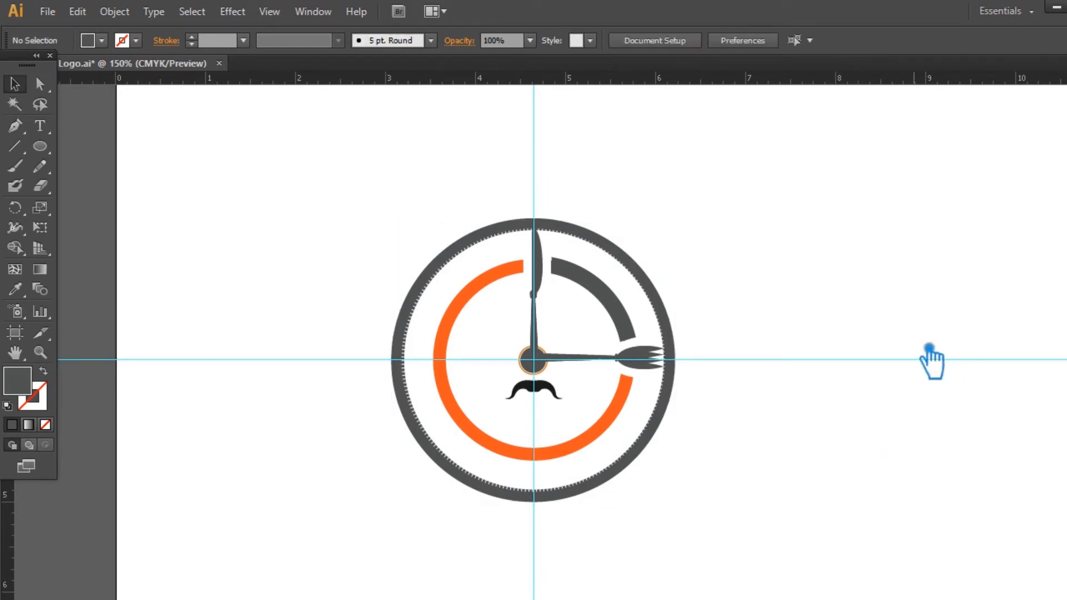
{"action": "key", "text": "ctrl+alt+3"}
{"action": "left_click", "coordinate": [929, 349]}
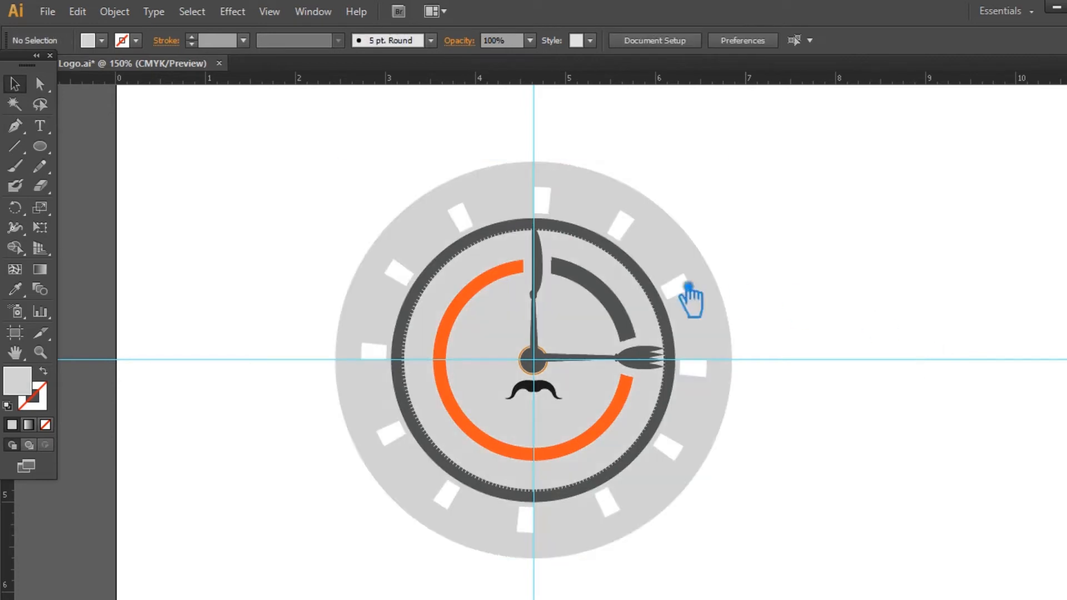
Try uniting the dark grey outer ring group with the light grey disc
{"action": "left_click", "coordinate": [615, 311]}
{"action": "left_click", "coordinate": [920, 321]}
{"action": "right_click", "coordinate": [614, 302]}
{"action": "left_click", "coordinate": [860, 355]}
{"action": "left_click", "coordinate": [599, 295]}
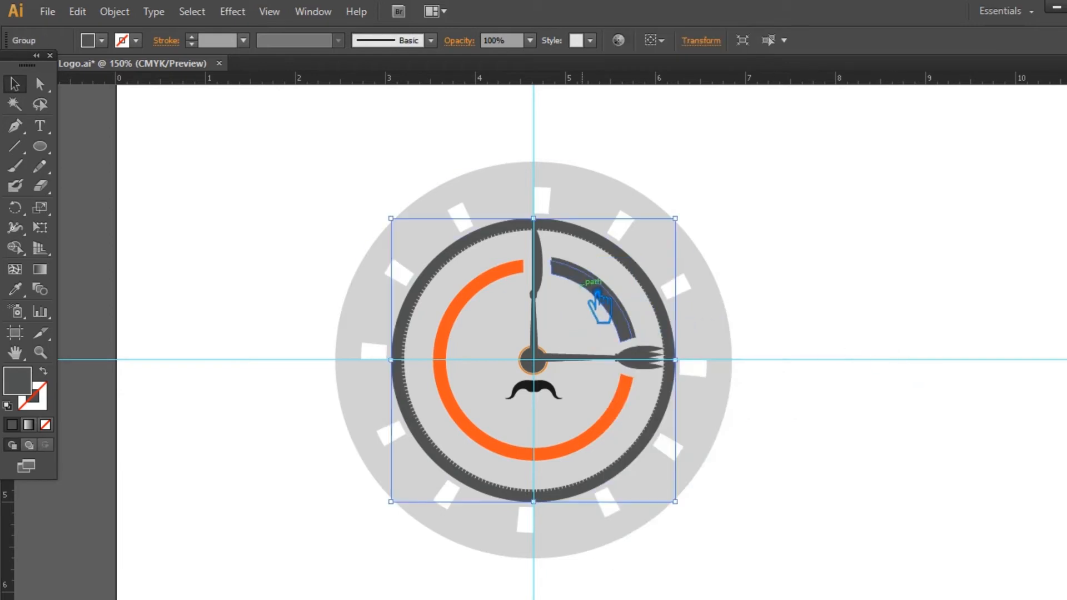
{"action": "left_click", "coordinate": [843, 289]}
{"action": "left_click", "coordinate": [514, 232]}
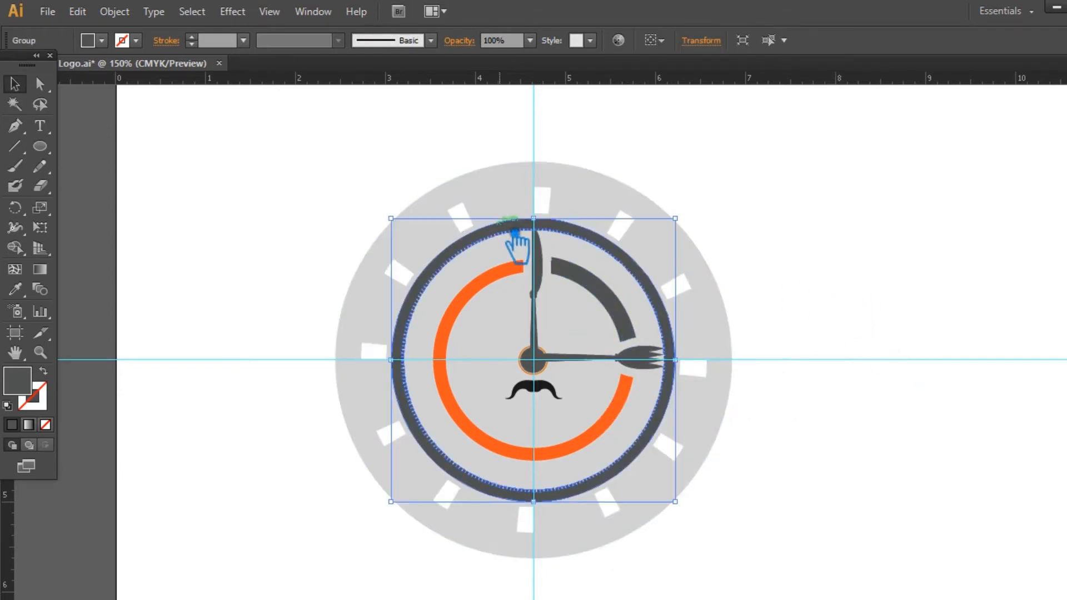
{"action": "left_click", "coordinate": [505, 214], "text": "shift"}
{"action": "key", "text": "shift+ctrl+F9"}
{"action": "left_click", "coordinate": [947, 446]}
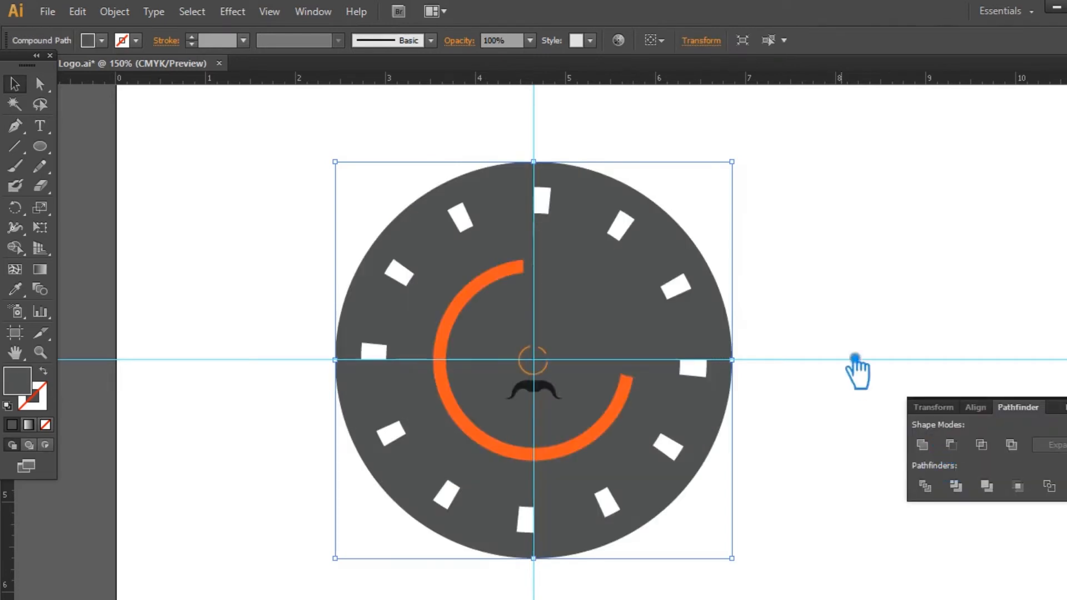
{"action": "left_click", "coordinate": [828, 305]}
{"action": "left_click", "coordinate": [608, 254]}
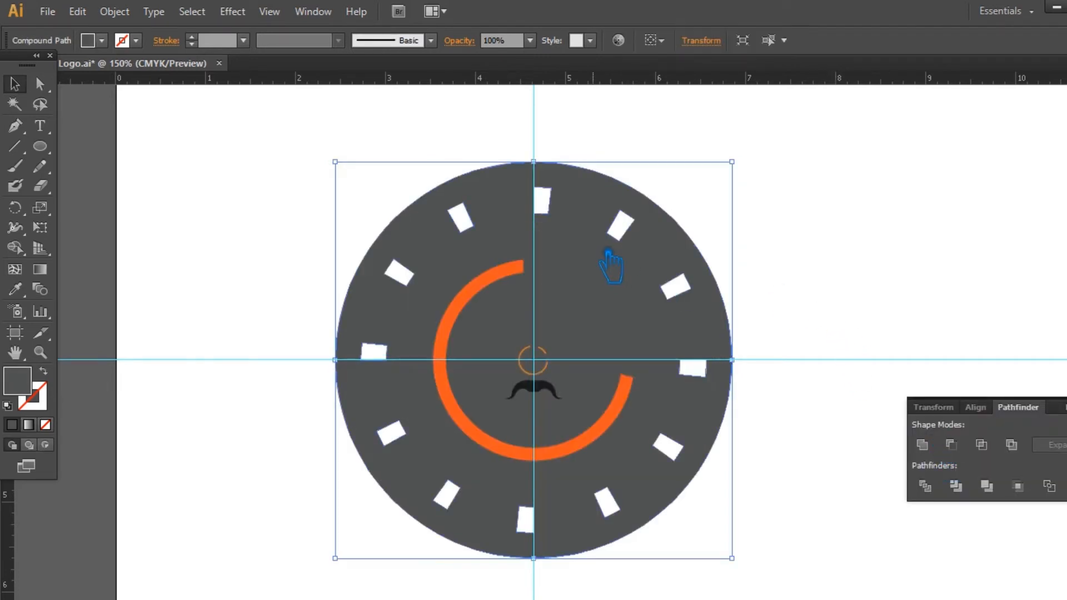
{"action": "left_click", "coordinate": [796, 265]}
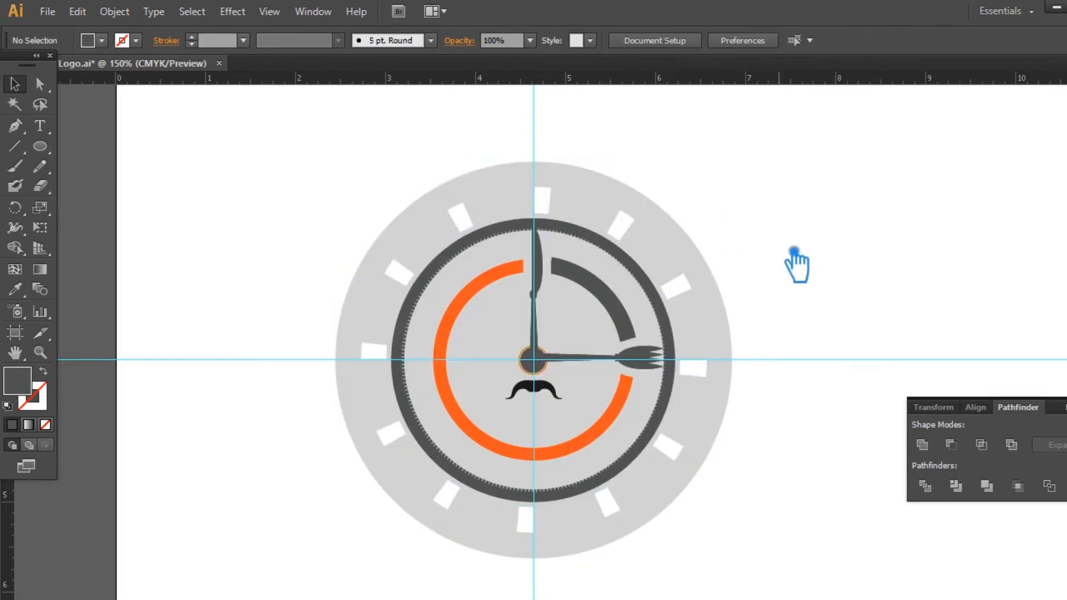
Subtract the dark grey outer ring group from the light grey disc with Minus Front
{"action": "left_click", "coordinate": [610, 260]}
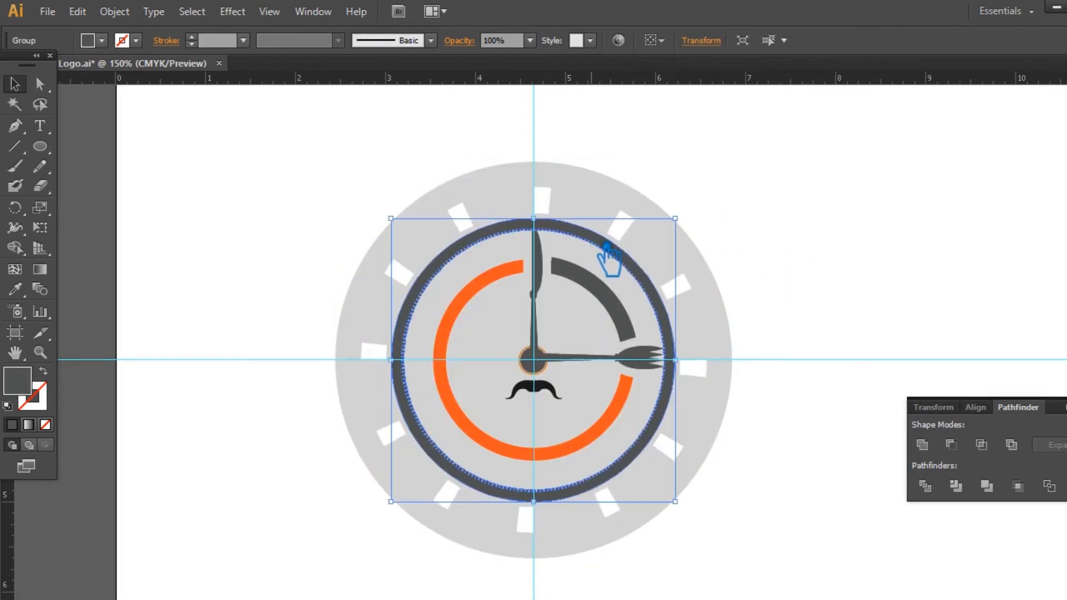
{"action": "left_click", "coordinate": [507, 198], "text": "shift"}
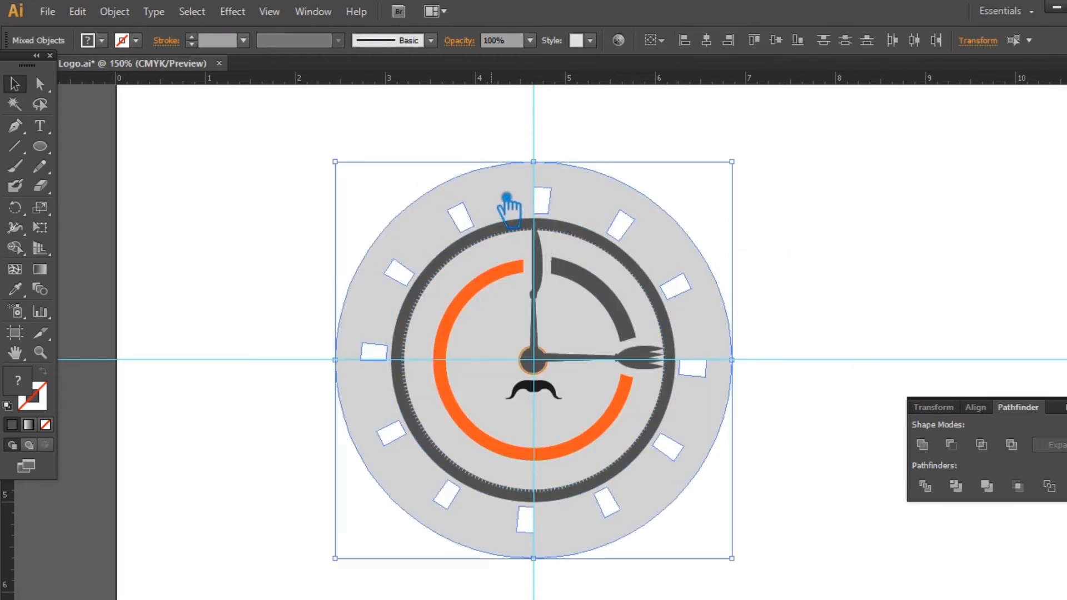
{"action": "left_click", "coordinate": [951, 444]}
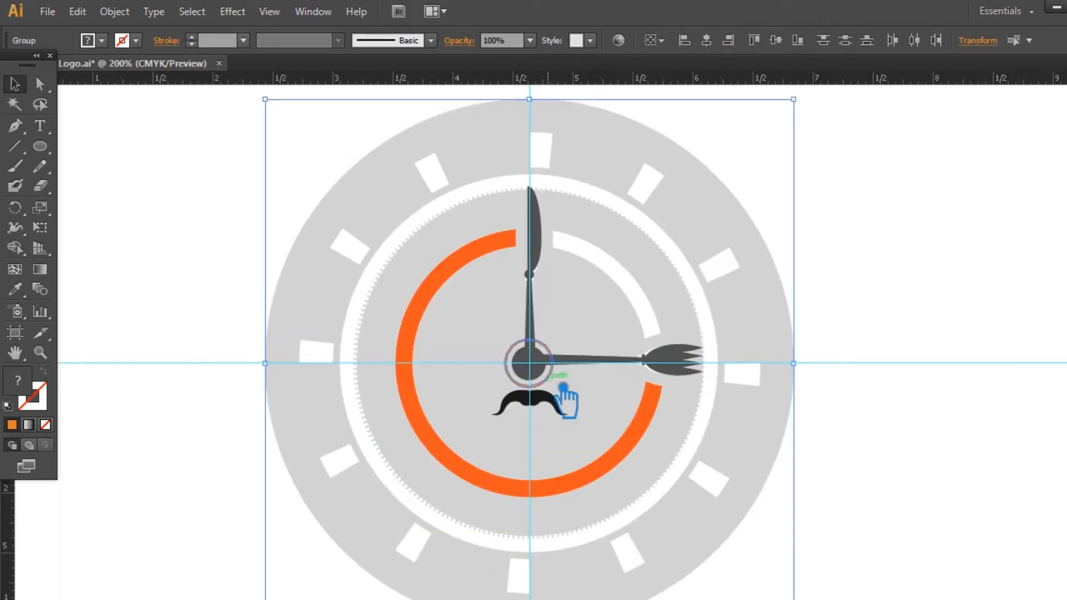
Ungroup the light grey disc pieces so the inner disc can be selected separately
{"action": "left_click", "coordinate": [561, 386]}
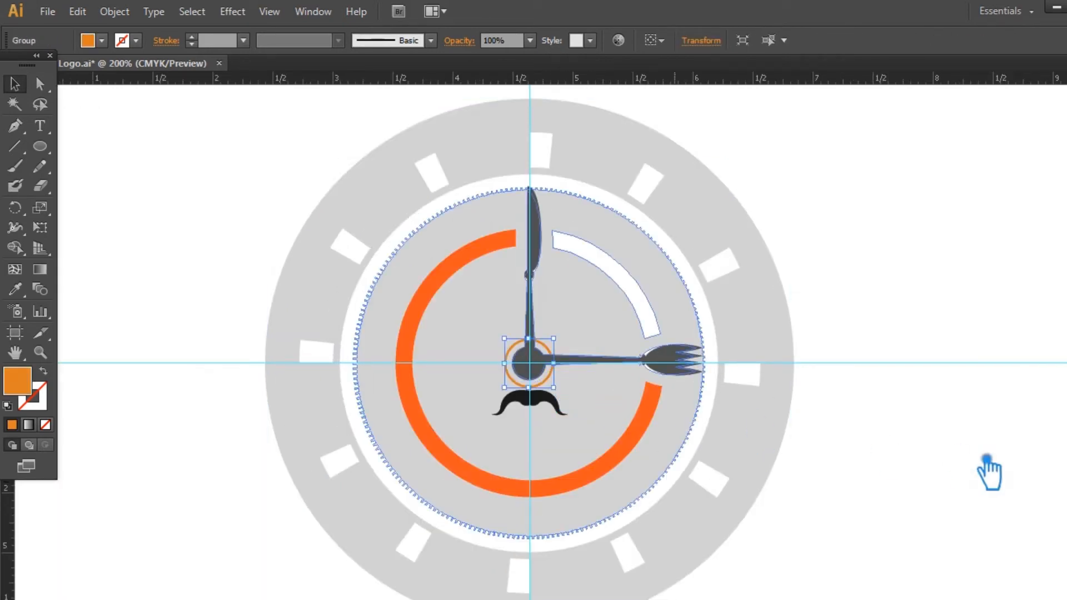
{"action": "left_click", "coordinate": [716, 429], "text": "shift"}
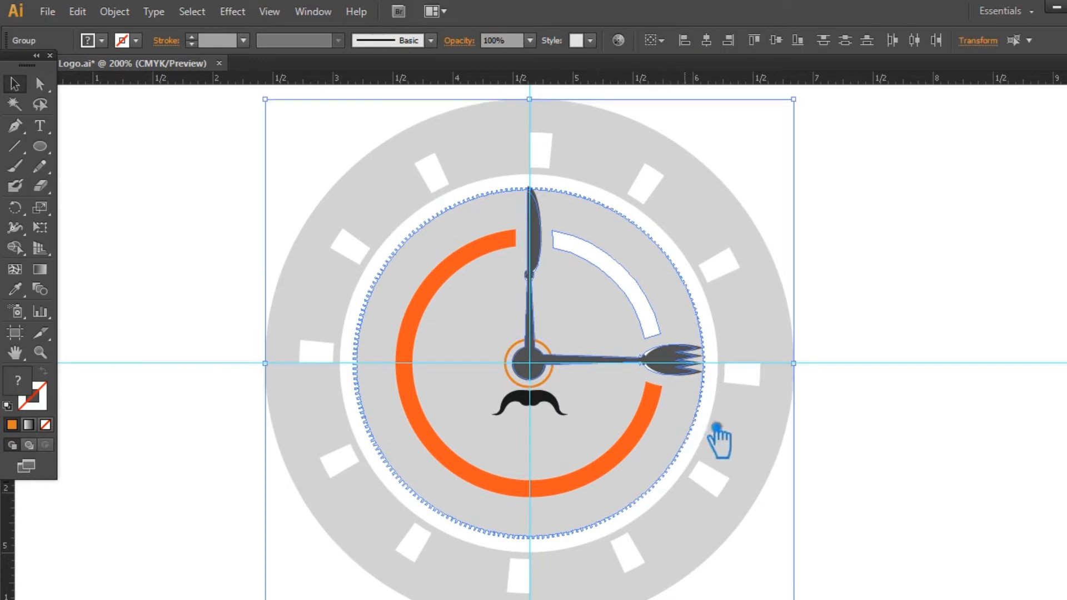
{"action": "left_click", "coordinate": [1024, 412]}
{"action": "left_click", "coordinate": [631, 255]}
{"action": "right_click", "coordinate": [615, 248]}
{"action": "left_click", "coordinate": [649, 342]}
{"action": "left_click", "coordinate": [849, 317]}
Subtract the thin orange hub ring from the inner light grey disc and send the disc to the back
{"action": "left_click", "coordinate": [635, 256]}
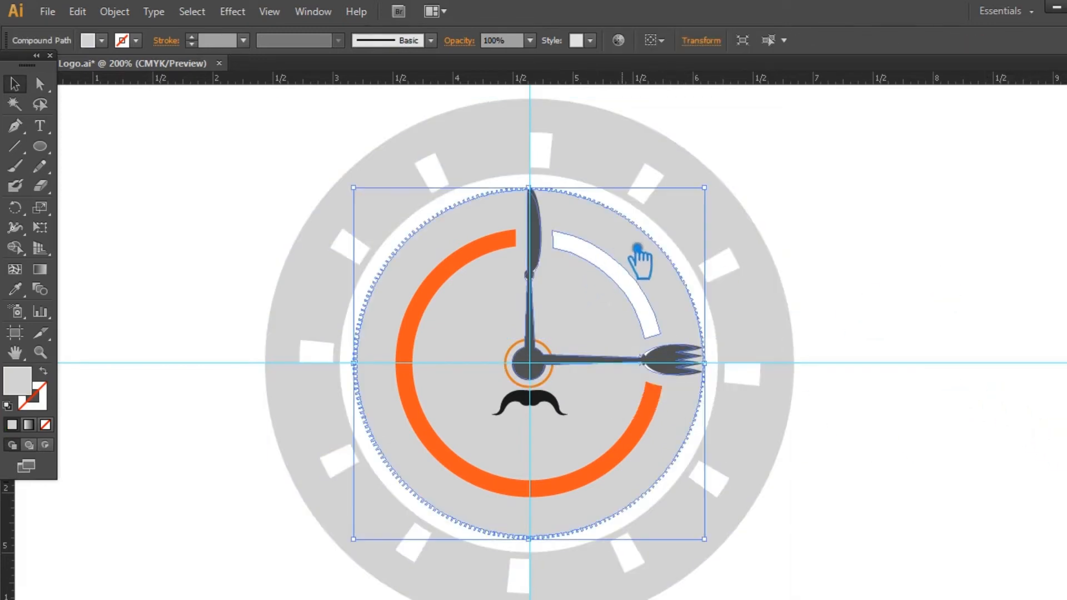
{"action": "left_click", "coordinate": [563, 390], "text": "shift"}
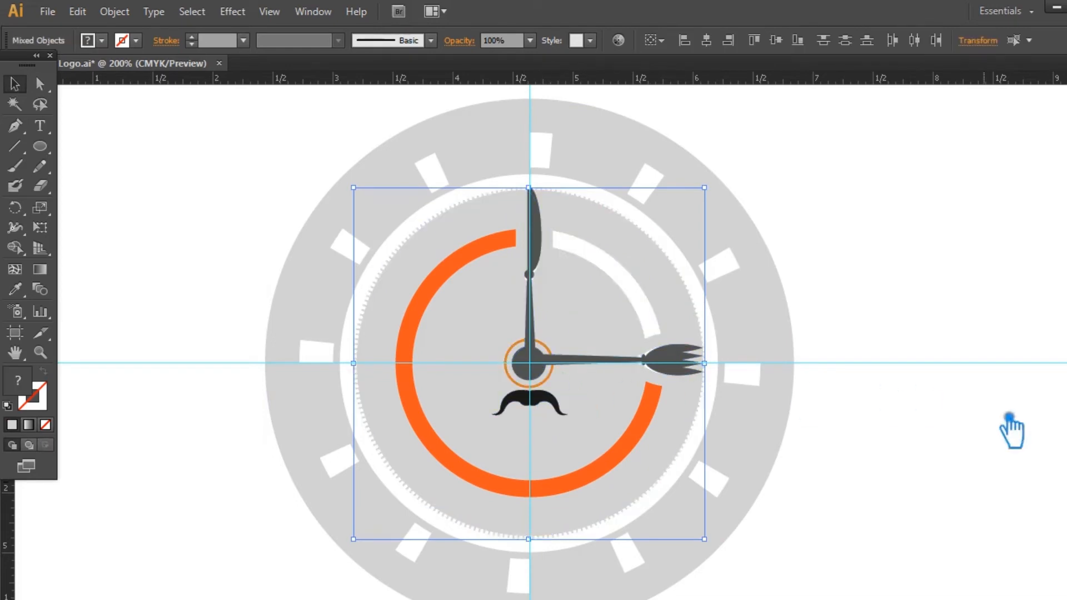
{"action": "key", "text": "ctrl+shift+F9"}
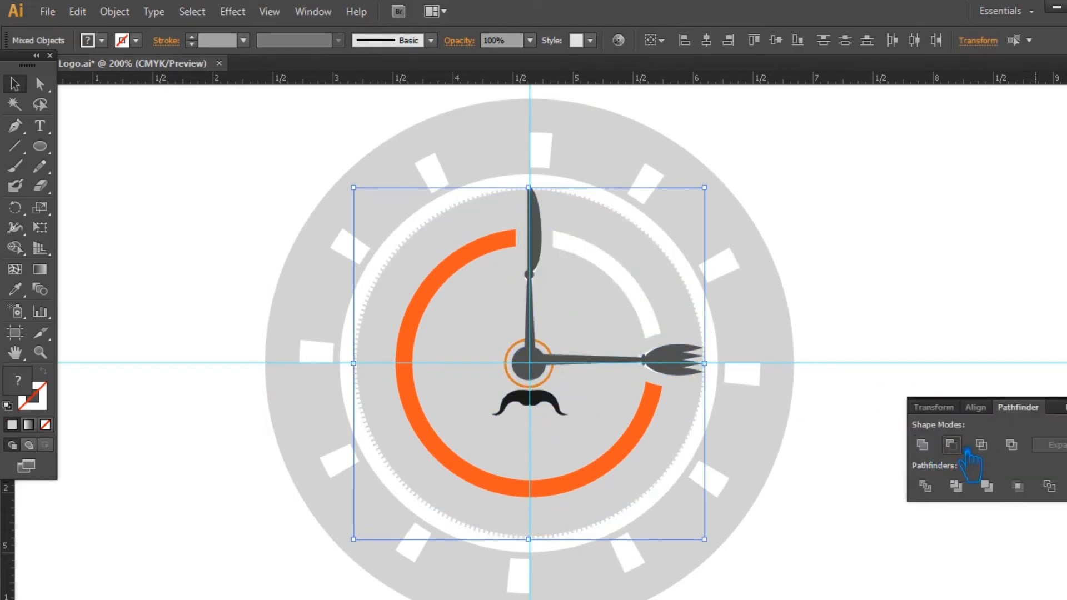
{"action": "left_click", "coordinate": [951, 445]}
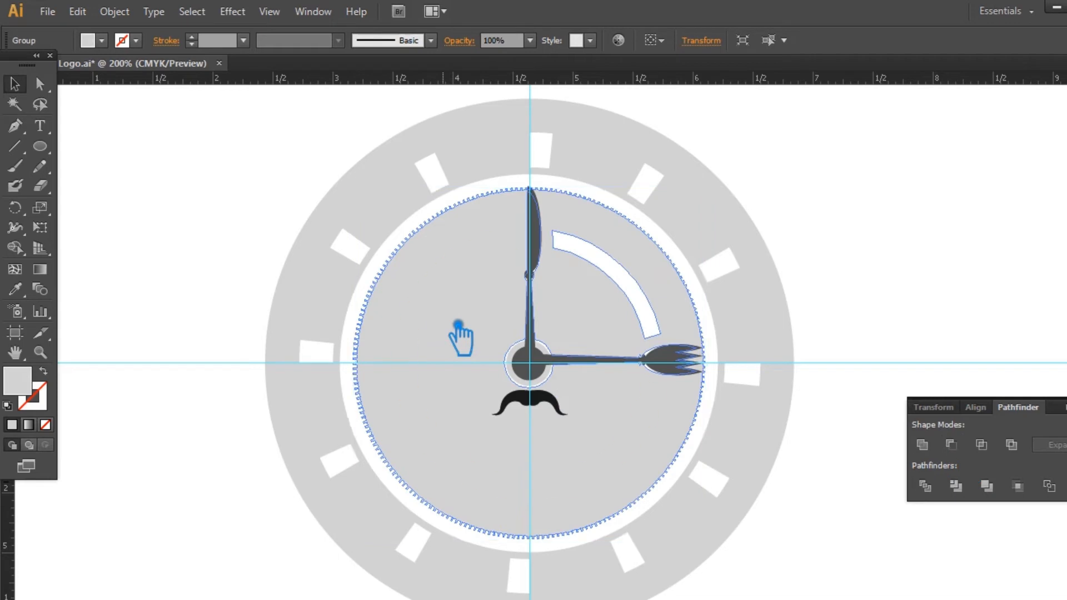
{"action": "key", "text": "ctrl+shift+["}
{"action": "left_click", "coordinate": [849, 239]}
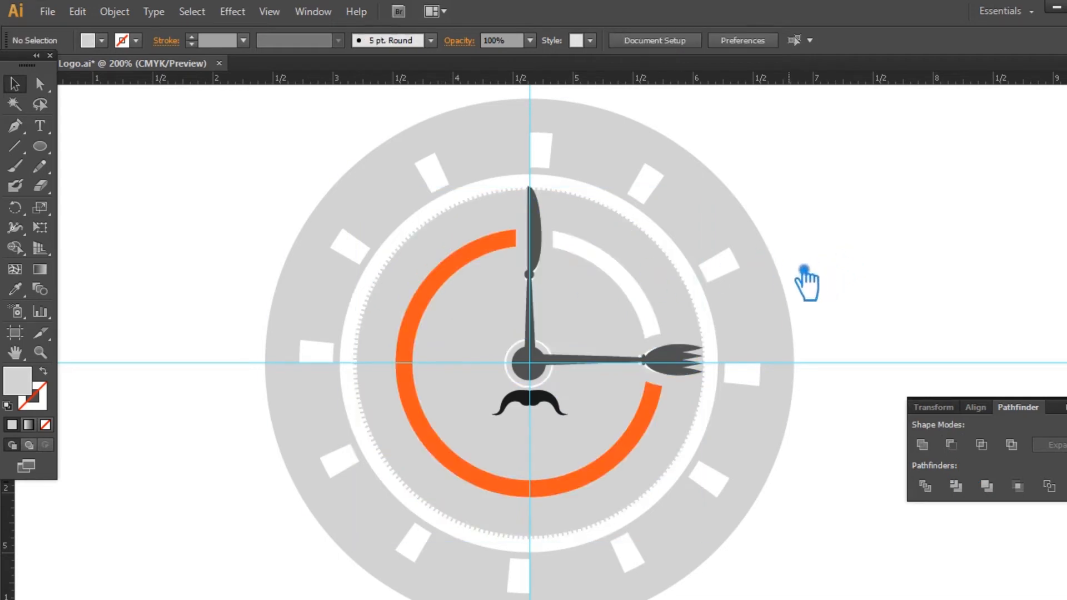
Nudge the moustache slightly down below the hub and enlarge it around its centre
{"action": "left_click", "coordinate": [1065, 401]}
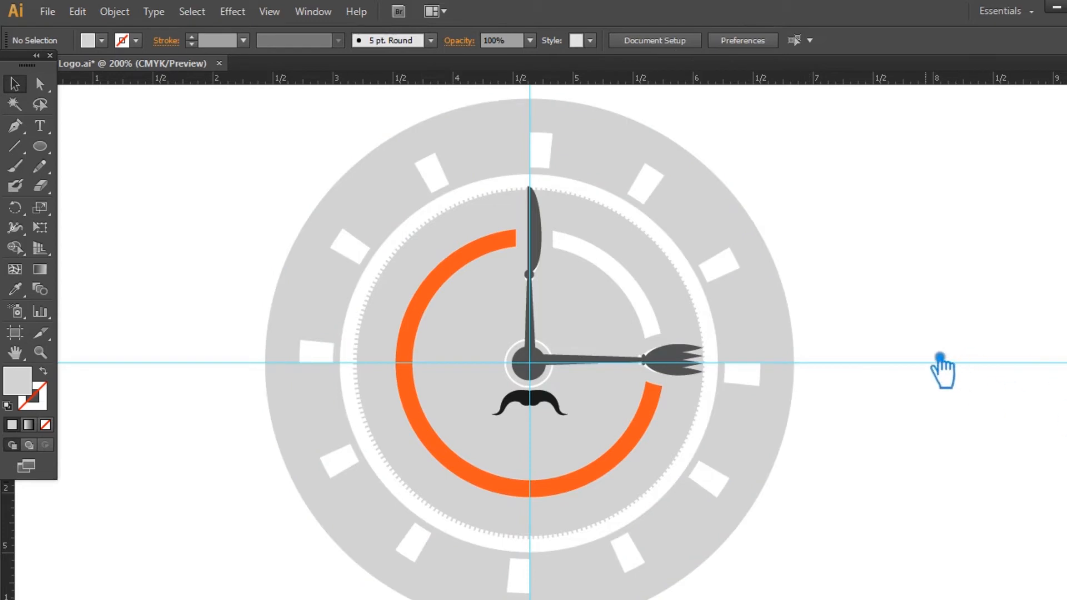
{"action": "left_click", "coordinate": [543, 401]}
{"action": "key", "text": "Down"}
{"action": "key", "text": "Down"}
{"action": "key", "text": "Down"}
{"action": "key", "text": "Down"}
{"action": "left_click_drag", "start_coordinate": [570, 409], "coordinate": [596, 447]}
Try subtracting the moustache from the inner light grey disc with Minus Front, then undo it
{"action": "left_click", "coordinate": [623, 406], "text": "shift"}
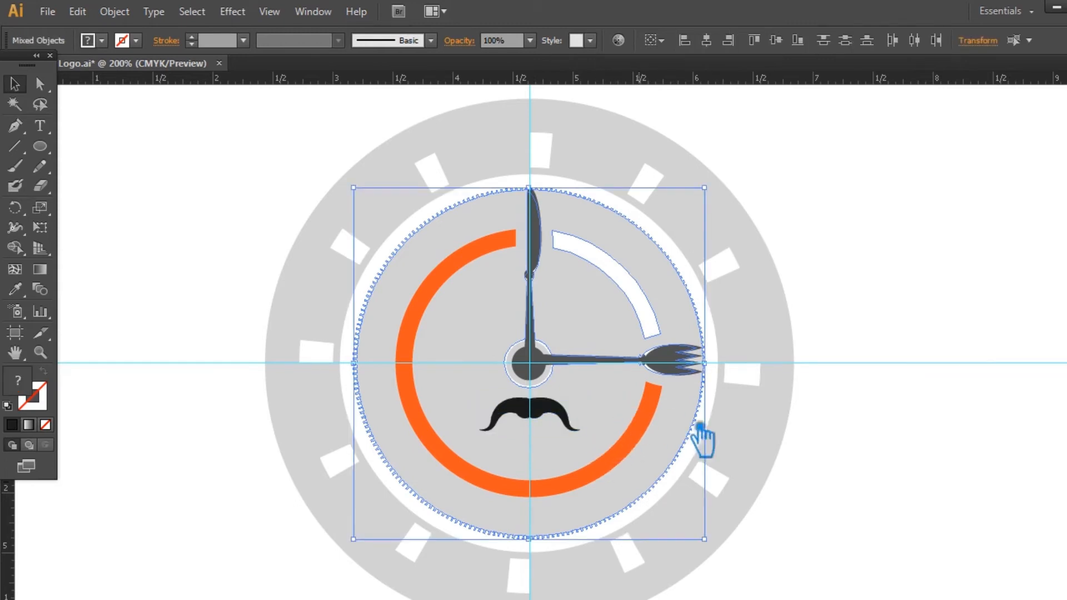
{"action": "key", "text": "ctrl+shift+F9"}
{"action": "left_click", "coordinate": [950, 445]}
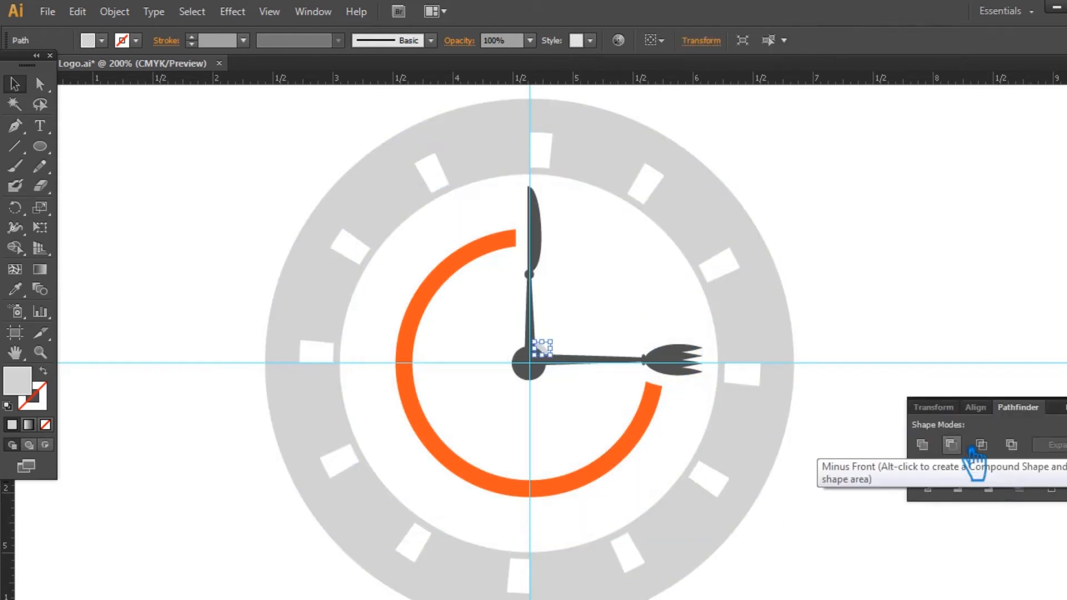
{"action": "key", "text": "ctrl+z"}
{"action": "left_click", "coordinate": [911, 290]}
Delete the inner light grey disc behind the hands and moustache, keeping the outer grey band
{"action": "left_click", "coordinate": [616, 410]}
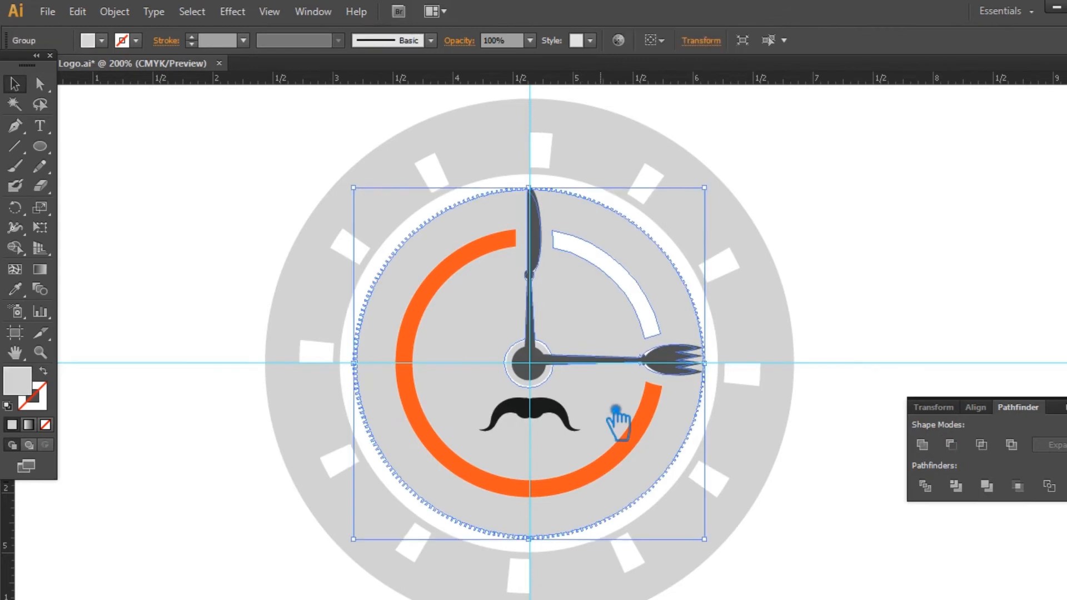
{"action": "left_click", "coordinate": [572, 423]}
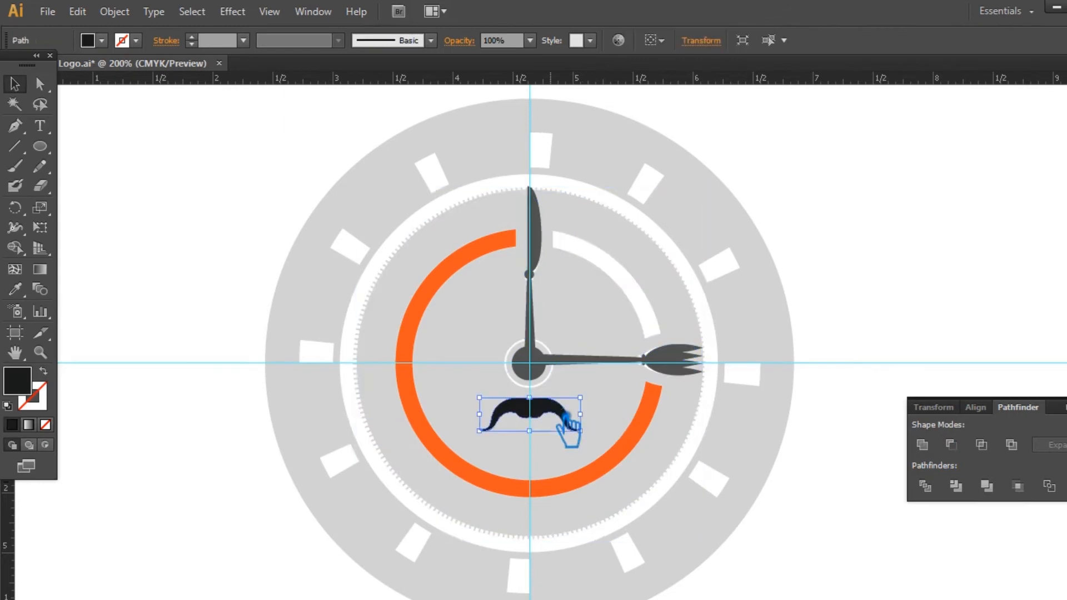
{"action": "left_click", "coordinate": [631, 395]}
{"action": "key", "text": "Delete"}
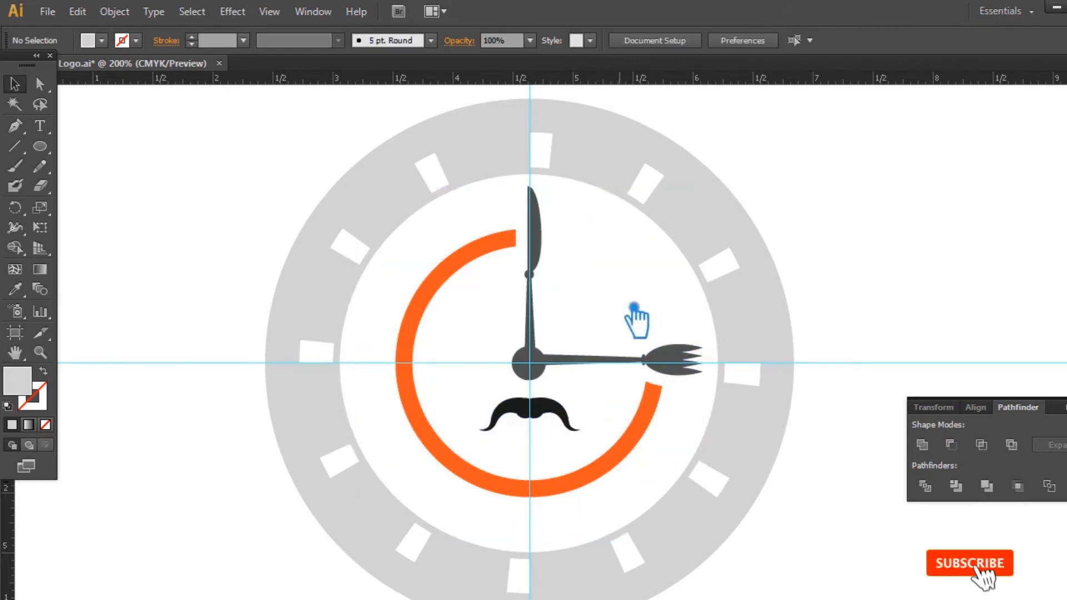
Undo the deletion of the inner light grey disc behind the hands and moustache
{"action": "left_click_drag", "start_coordinate": [804, 553], "coordinate": [274, 195]}
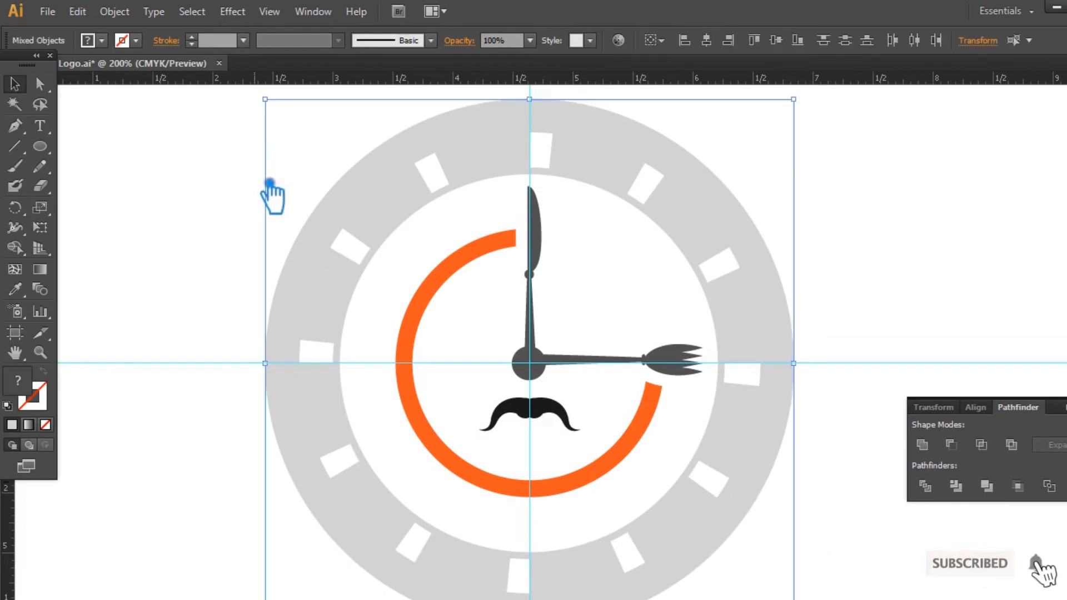
{"action": "left_click", "coordinate": [905, 285]}
{"action": "left_click", "coordinate": [547, 368]}
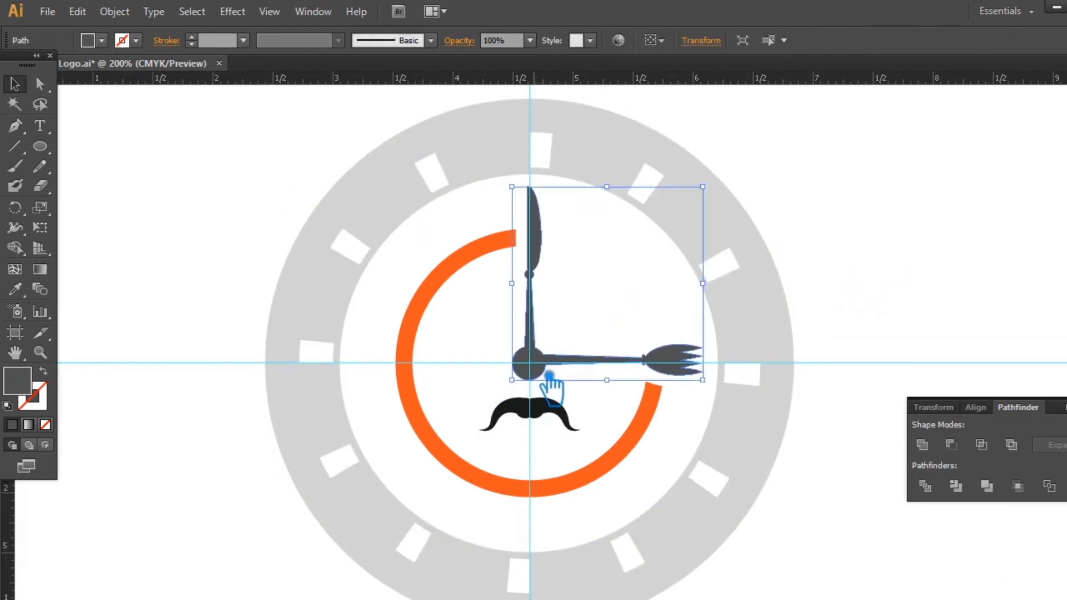
{"action": "left_click", "coordinate": [626, 312]}
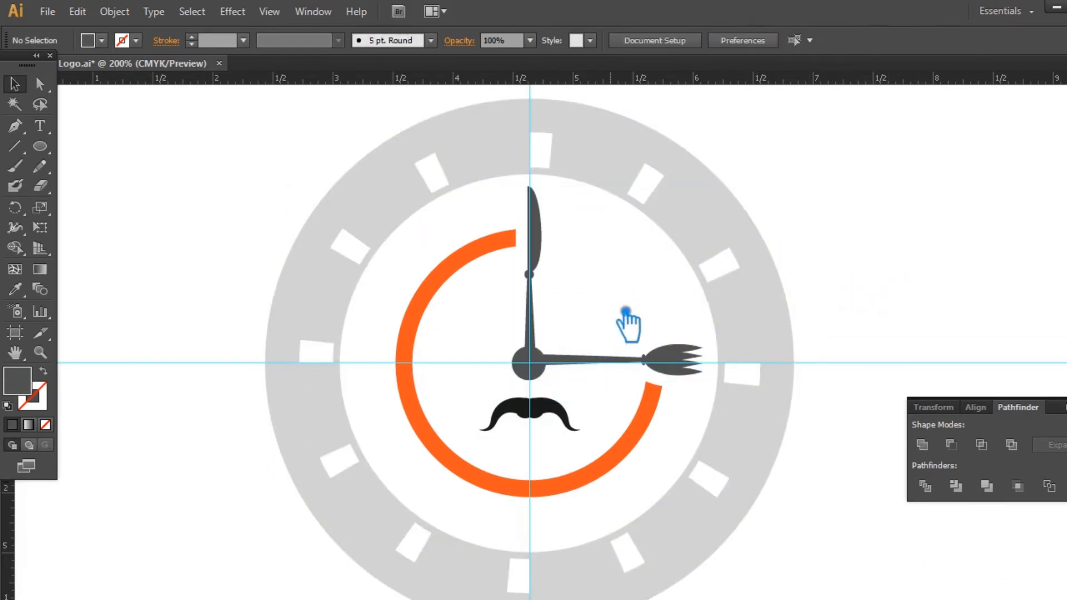
{"action": "left_click", "coordinate": [588, 425]}
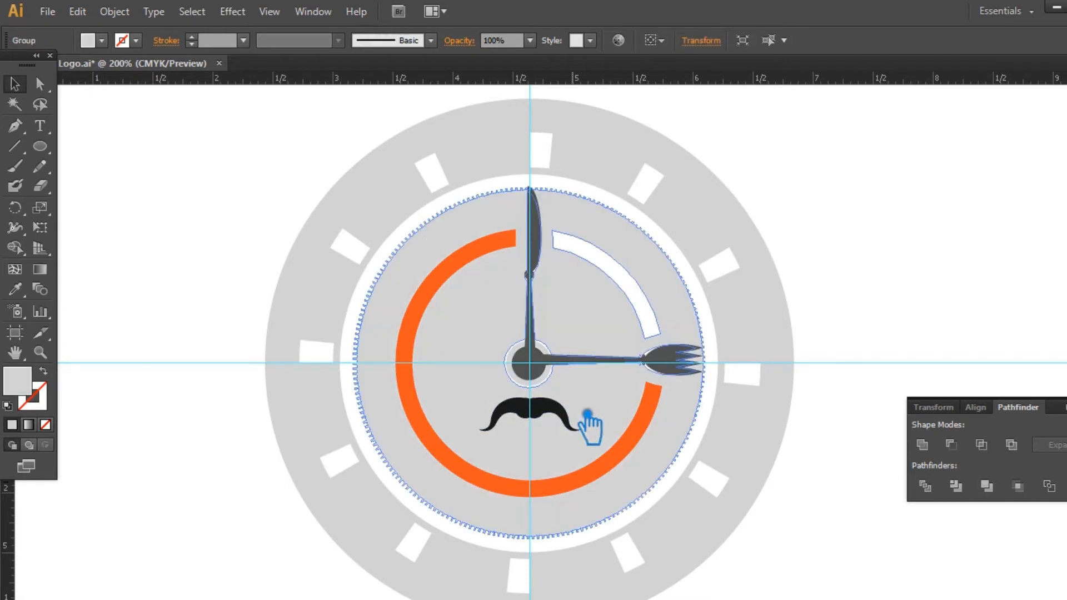
{"action": "left_click", "coordinate": [967, 250]}
Trim the inner light grey disc with the moustache using Pathfinder Trim and send the resulting group to the back
{"action": "left_click", "coordinate": [551, 425]}
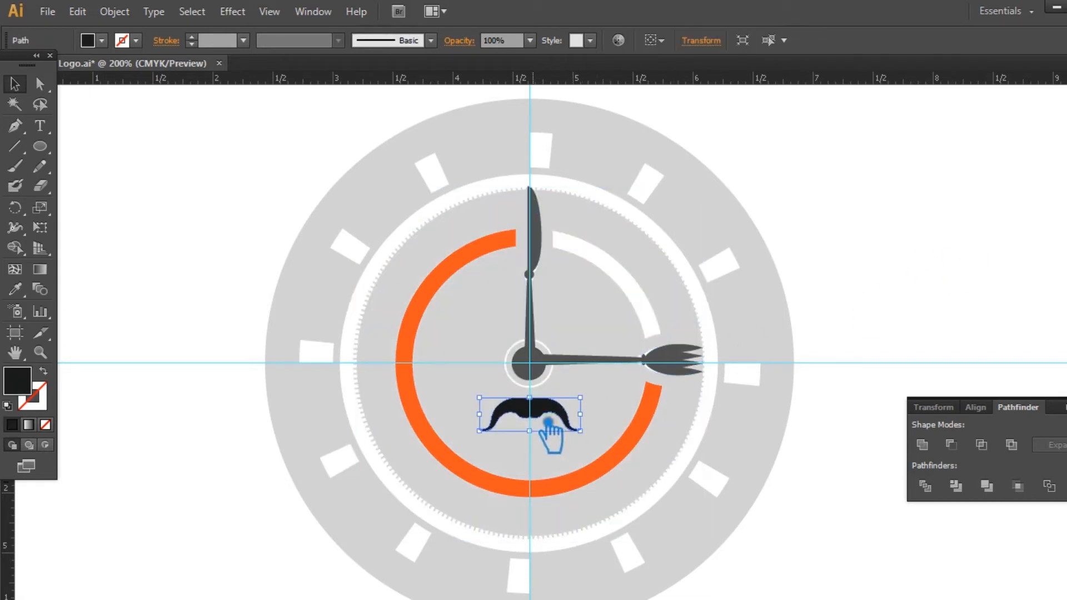
{"action": "left_click", "coordinate": [613, 410], "text": "shift"}
{"action": "left_click", "coordinate": [968, 445]}
{"action": "key", "text": "ctrl+z"}
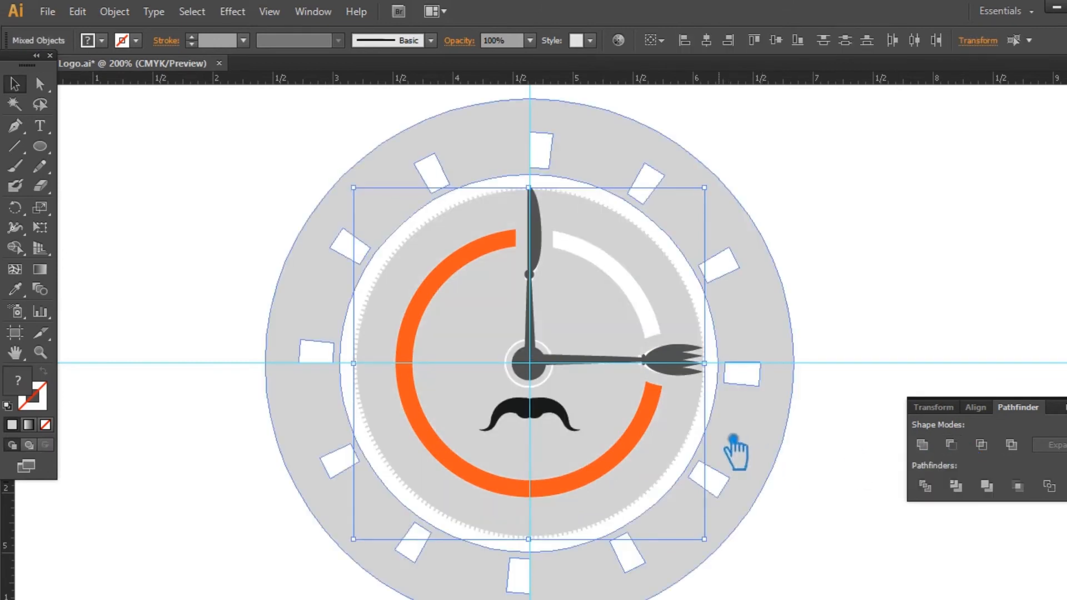
{"action": "left_click", "coordinate": [955, 487]}
{"action": "left_click", "coordinate": [1065, 407]}
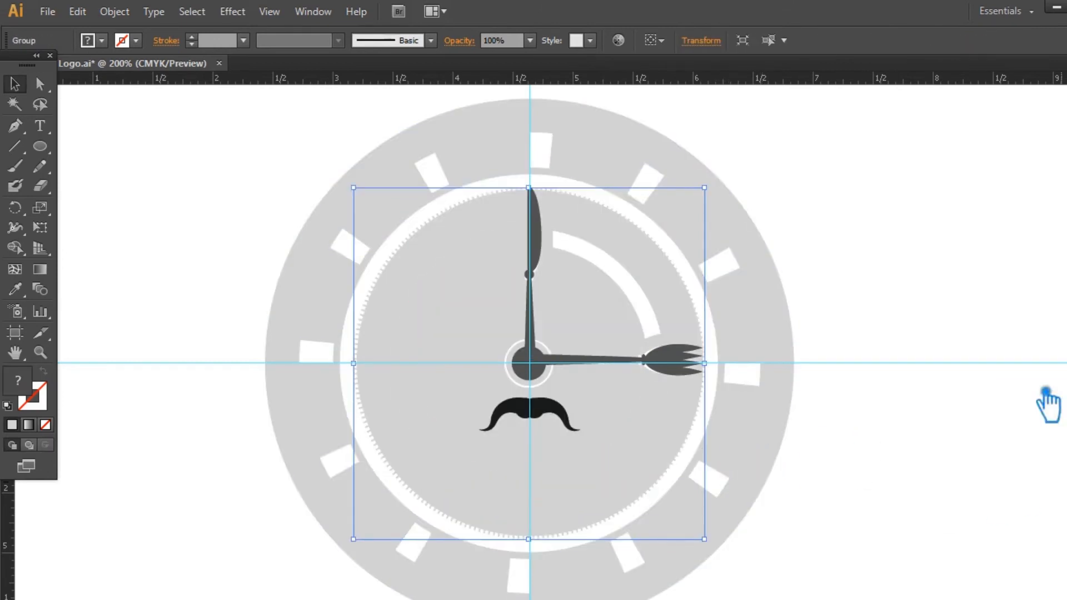
{"action": "left_click", "coordinate": [1043, 393]}
{"action": "left_click", "coordinate": [651, 443]}
{"action": "key", "text": "ctrl+shift+["}
Ungroup the trimmed disc and delete the black moustache, leaving its cut-out in the disc
{"action": "left_click", "coordinate": [933, 289]}
{"action": "left_click", "coordinate": [559, 432]}
{"action": "right_click", "coordinate": [554, 419]}
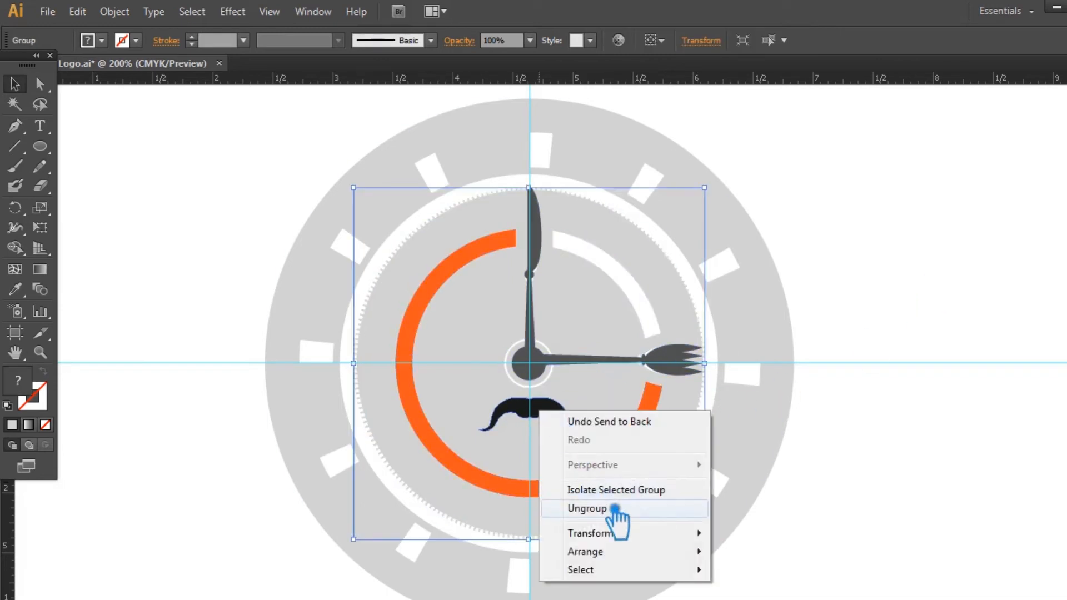
{"action": "left_click", "coordinate": [617, 505]}
{"action": "left_click", "coordinate": [535, 417]}
{"action": "key", "text": "Delete"}
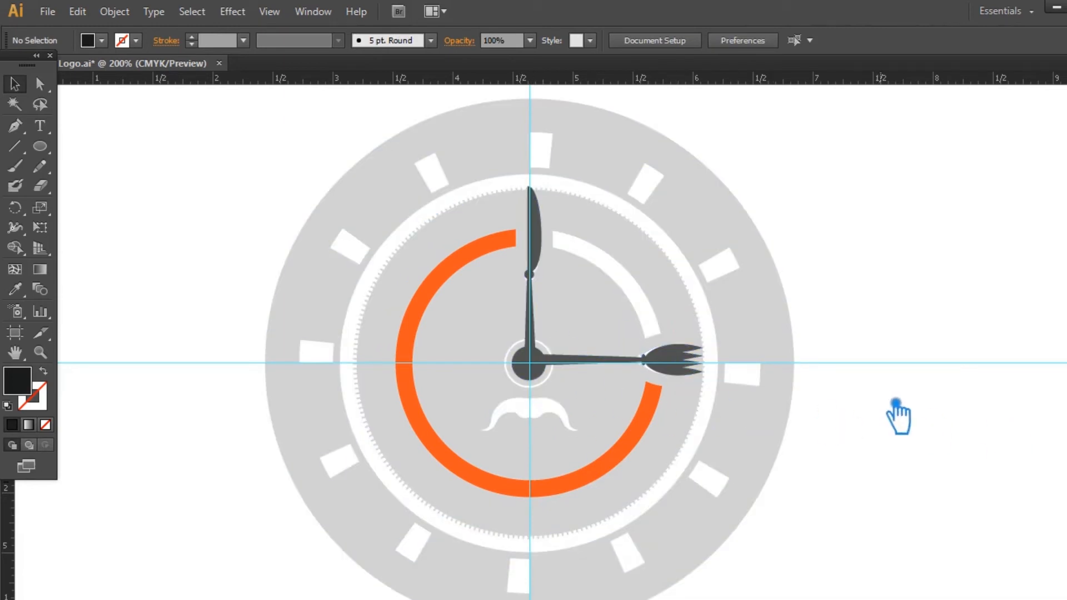
Subtract the knife and fork hands from the inner disc with Minus Front and send the disc behind the orange ring
{"action": "left_click", "coordinate": [540, 250]}
{"action": "left_click", "coordinate": [585, 291], "text": "shift"}
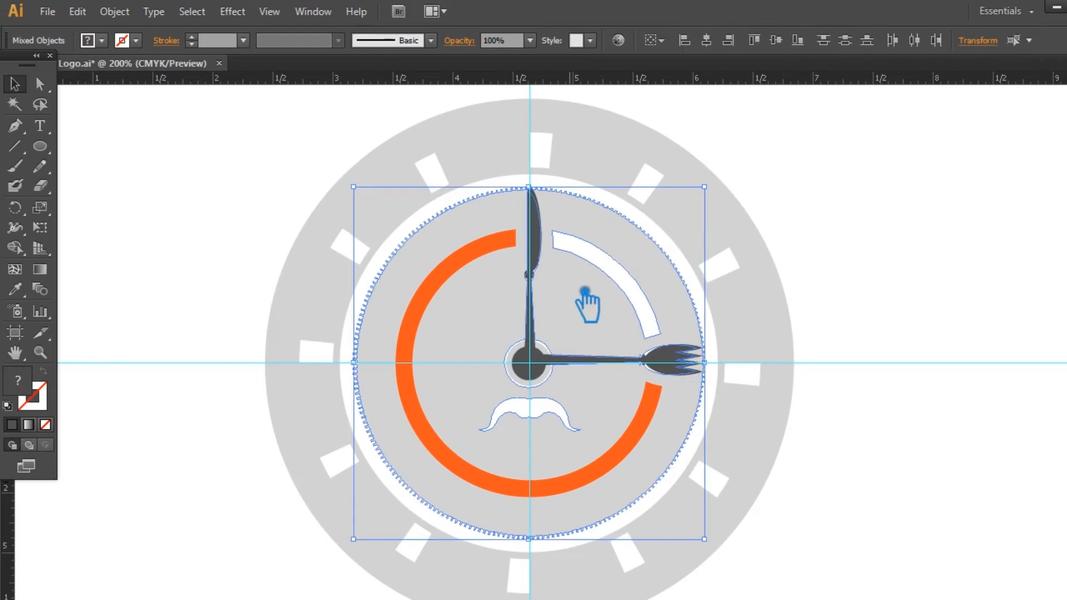
{"action": "mouse_move", "coordinate": [1062, 435]}
{"action": "left_click", "coordinate": [952, 445]}
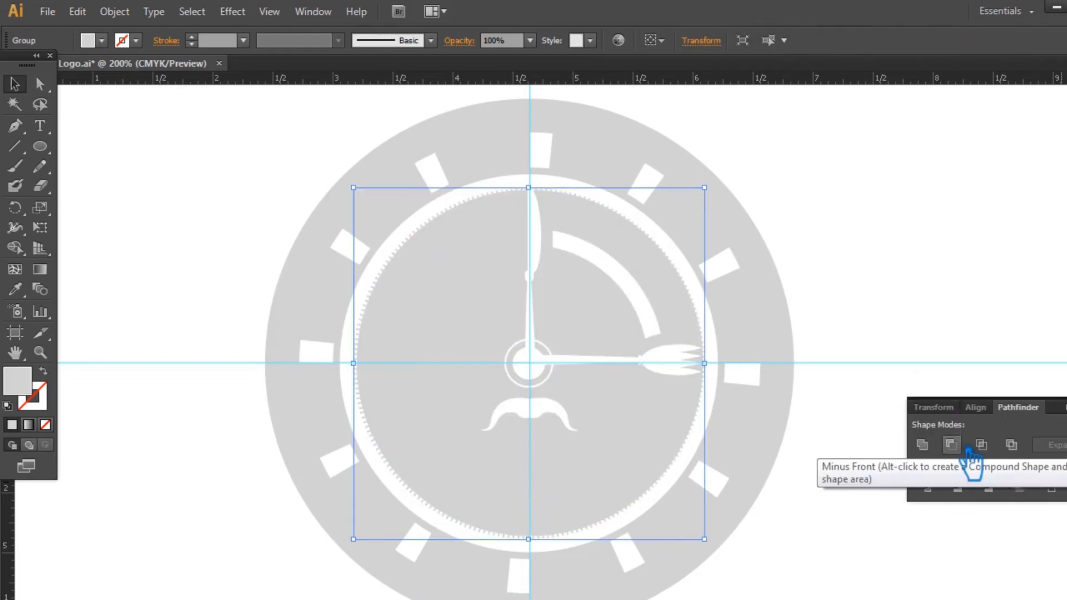
{"action": "left_click", "coordinate": [889, 382]}
{"action": "left_click", "coordinate": [620, 325]}
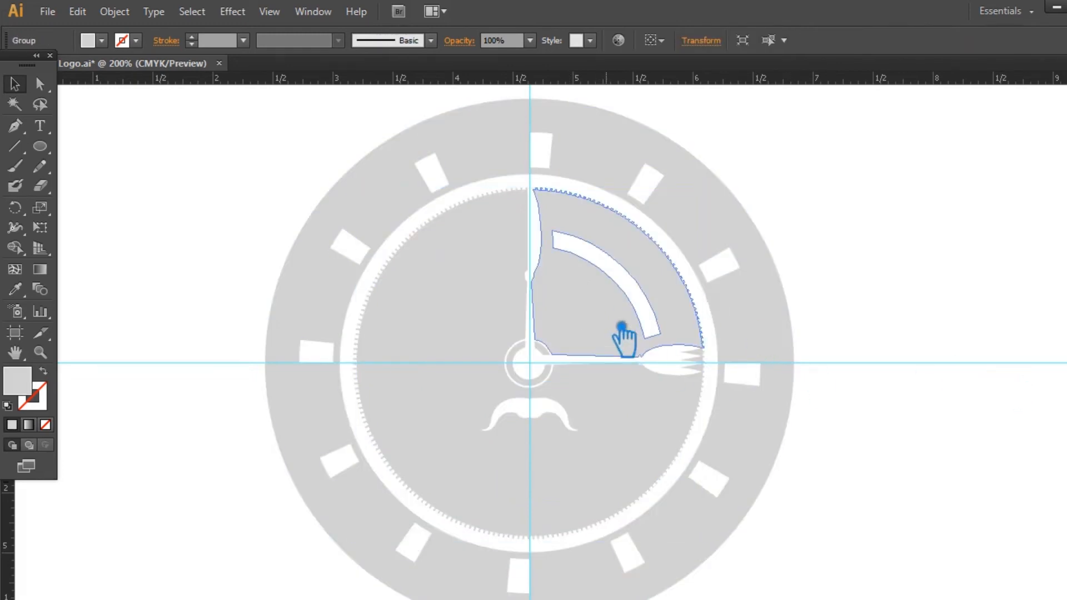
{"action": "key", "text": "ctrl+shift+["}
{"action": "left_click", "coordinate": [880, 236]}
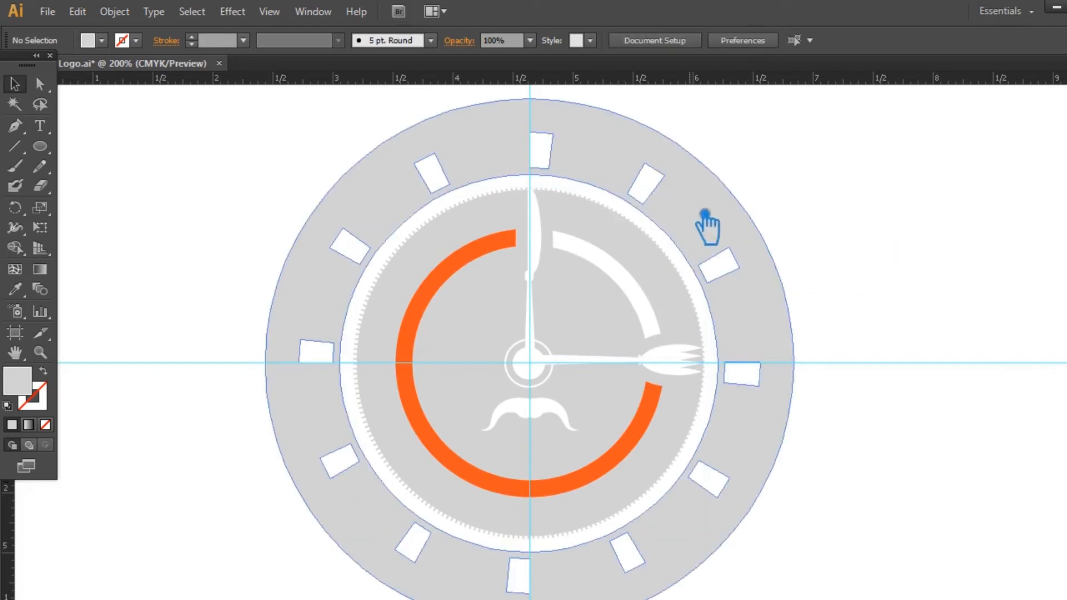
Fill the clock's outer tick-mark band with a medium green
{"action": "left_click", "coordinate": [707, 226]}
{"action": "double_click", "coordinate": [25, 384]}
{"action": "left_click_drag", "start_coordinate": [595, 238], "coordinate": [599, 297]}
{"action": "mouse_move", "coordinate": [525, 235]}
{"action": "left_mouse_down"}
{"action": "mouse_move", "coordinate": [502, 207]}
{"action": "mouse_move", "coordinate": [517, 233]}
{"action": "left_mouse_up"}
{"action": "left_click", "coordinate": [739, 141]}
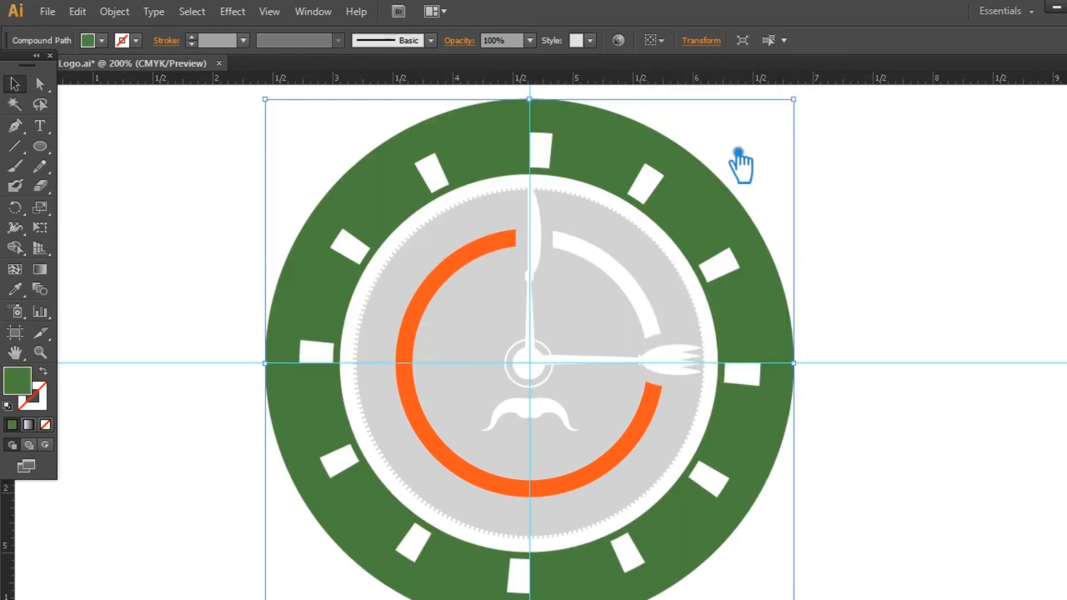
{"action": "left_click", "coordinate": [950, 272]}
Sample the outer band's green for the inner disc and lighten the disc's fill to a pale green
{"action": "left_click", "coordinate": [660, 257]}
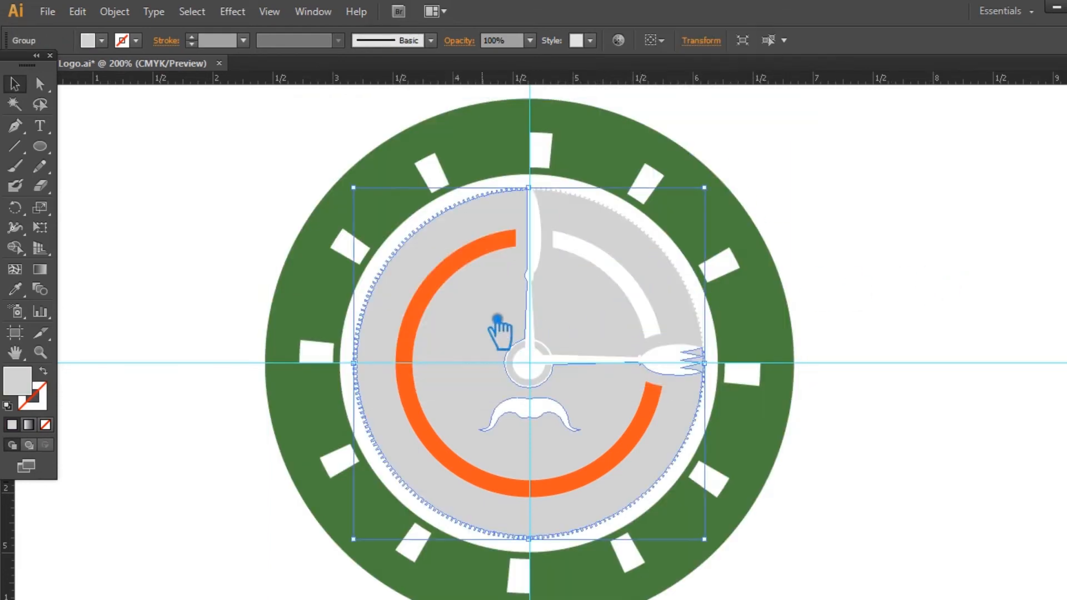
{"action": "key", "text": "ctrl+shift+a"}
{"action": "left_click", "coordinate": [641, 259]}
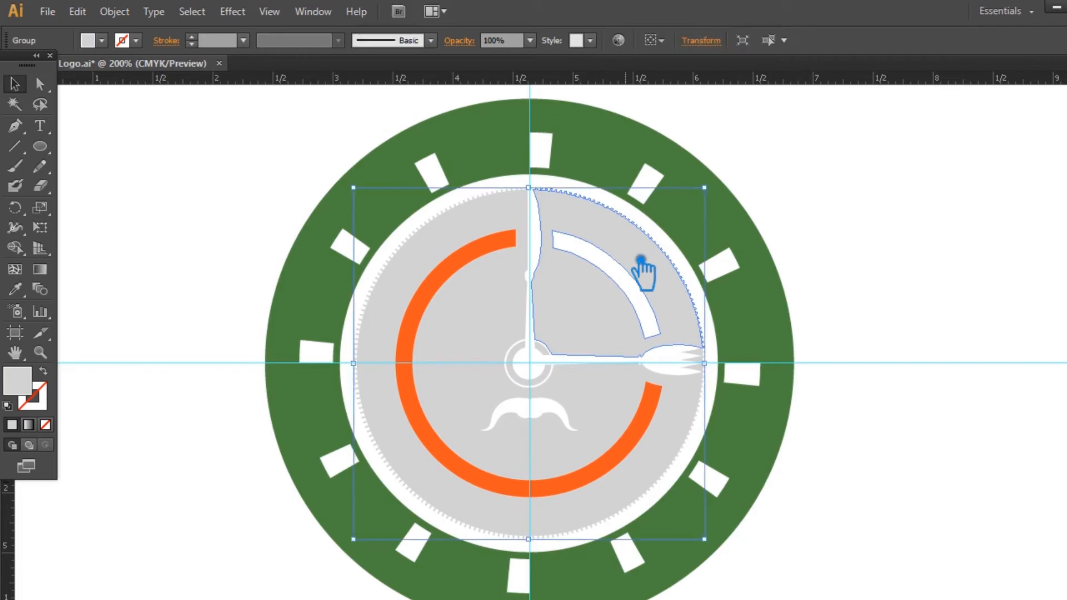
{"action": "left_click", "coordinate": [15, 288]}
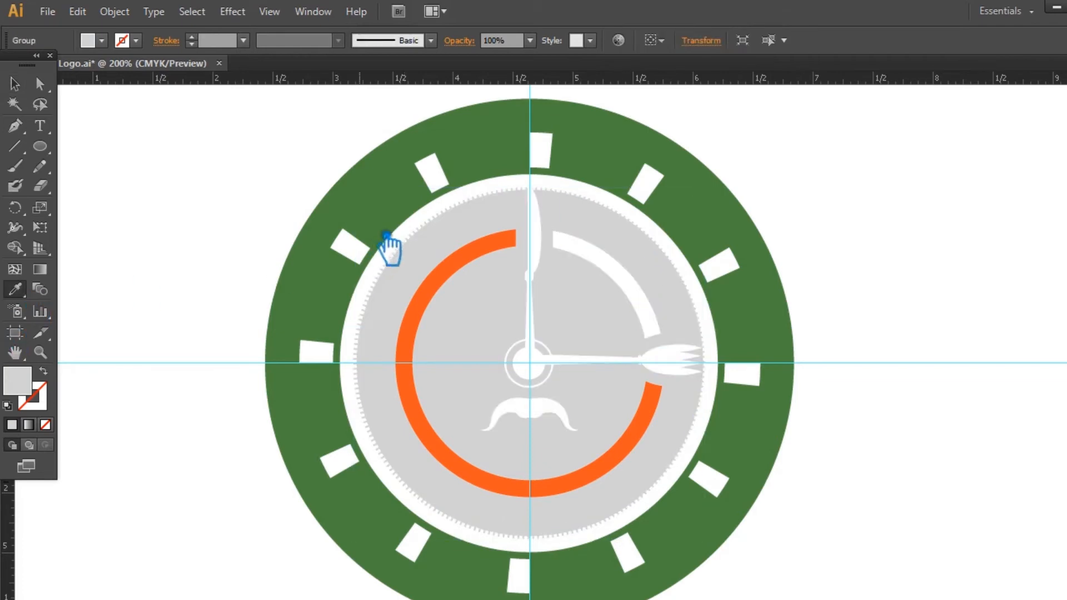
{"action": "left_click", "coordinate": [367, 206]}
{"action": "double_click", "coordinate": [28, 383]}
{"action": "left_click_drag", "start_coordinate": [469, 225], "coordinate": [420, 137]}
{"action": "left_click", "coordinate": [777, 146]}
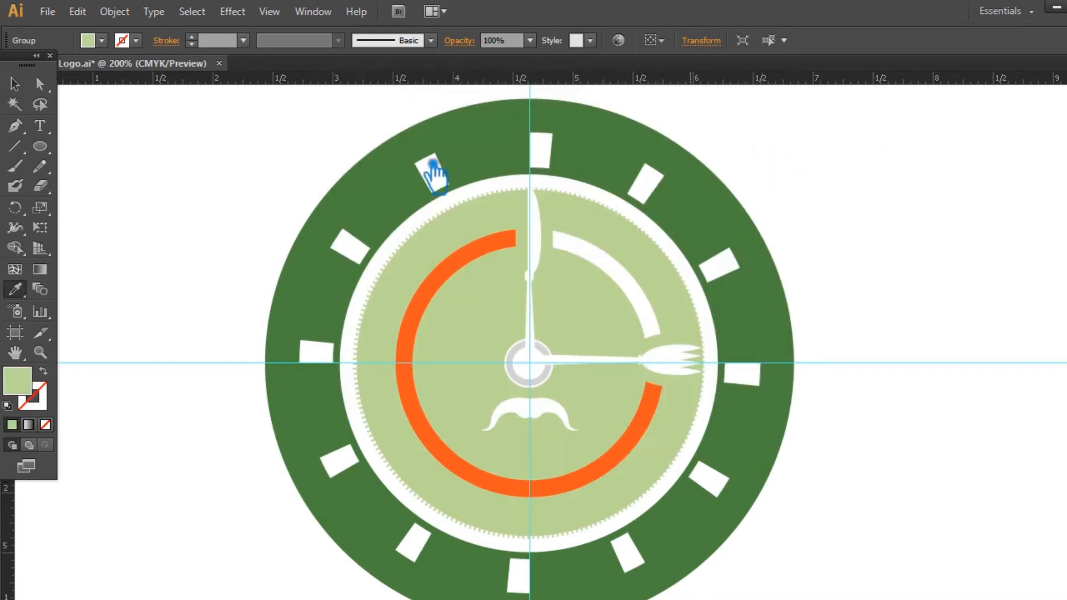
Fill the inner clock disc with dark green 1D490D
{"action": "double_click", "coordinate": [27, 386]}
{"action": "left_click", "coordinate": [525, 301]}
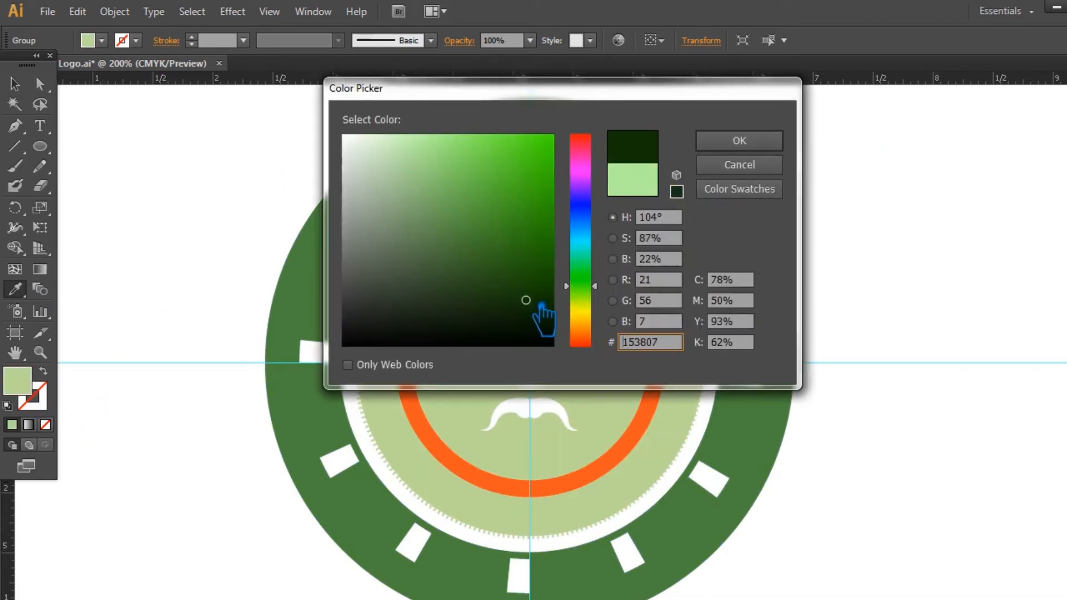
{"action": "left_click_drag", "start_coordinate": [541, 327], "coordinate": [535, 305]}
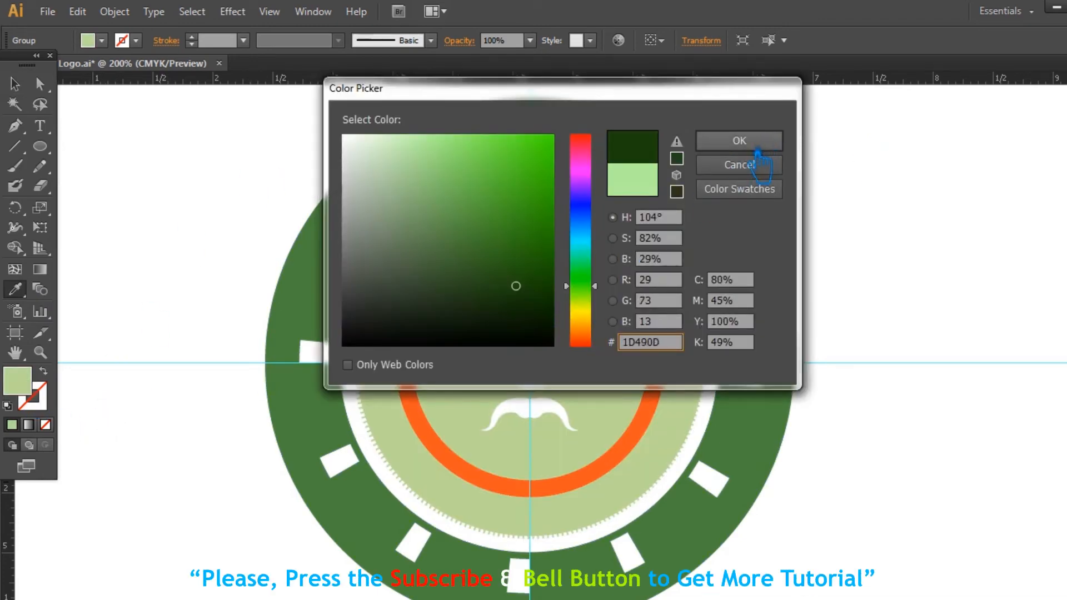
{"action": "left_click", "coordinate": [739, 141]}
{"action": "left_click", "coordinate": [135, 170]}
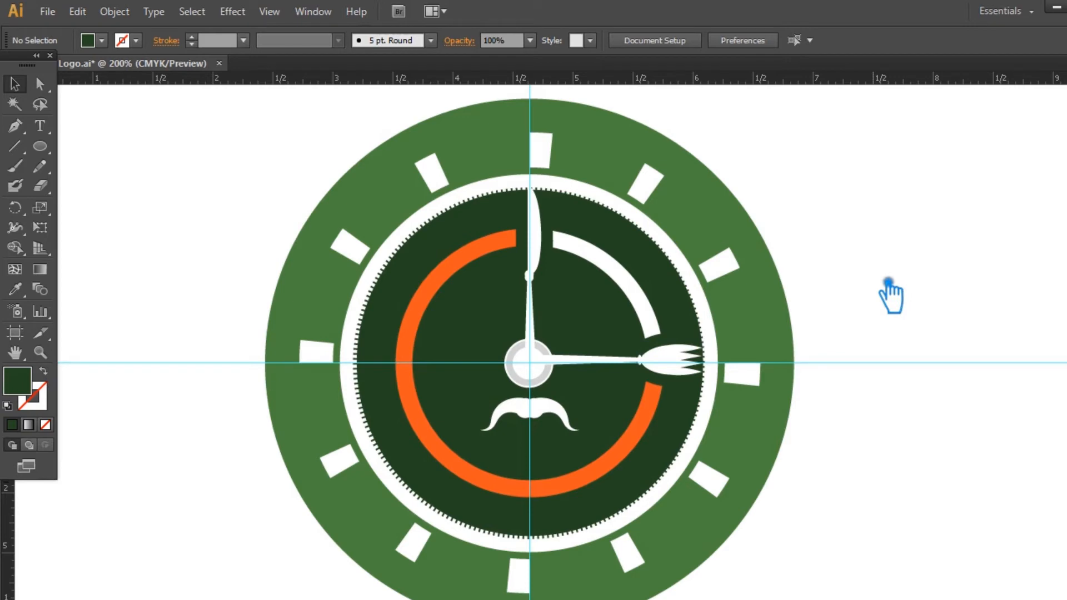
Draw a wide light grey ellipse without stroke, about 3.9 in wide, over the upper edge of the clock
{"action": "key", "text": "ctrl+minus"}
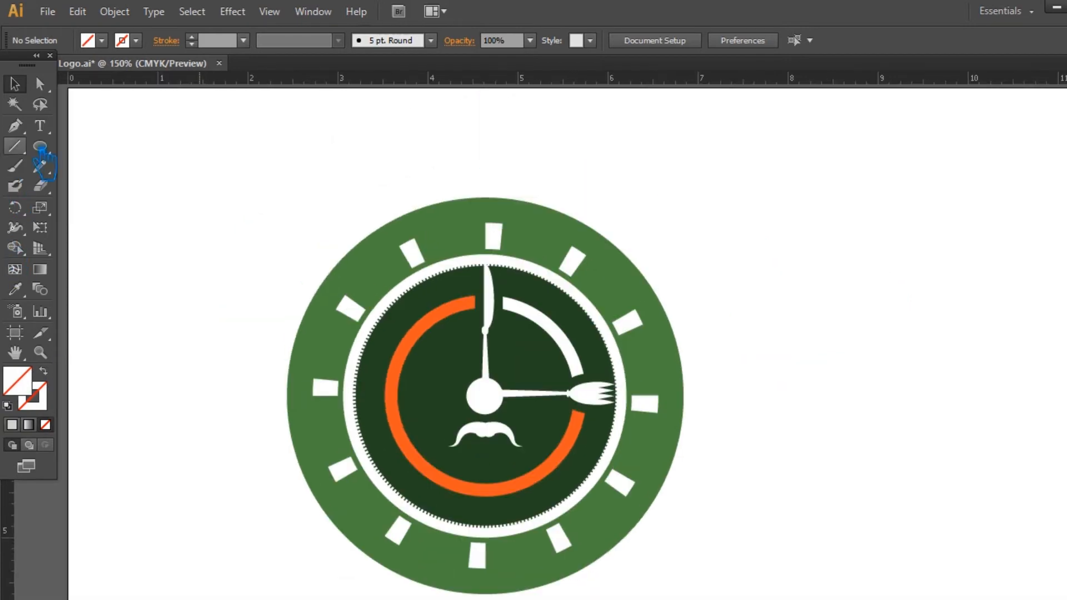
{"action": "left_click", "coordinate": [40, 146]}
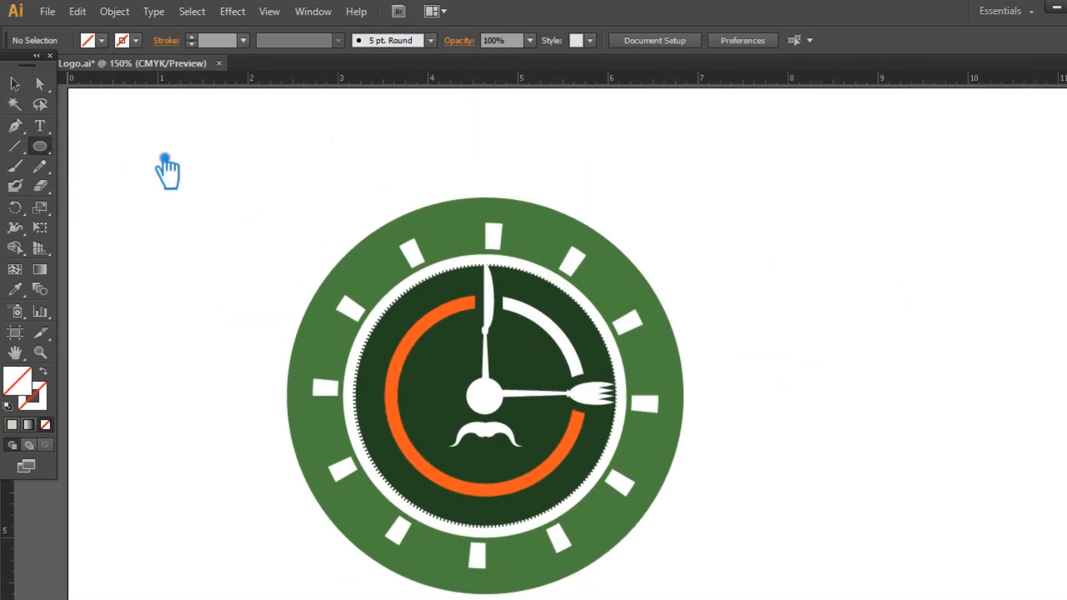
{"action": "left_click_drag", "start_coordinate": [287, 135], "coordinate": [659, 266]}
{"action": "left_click", "coordinate": [15, 83]}
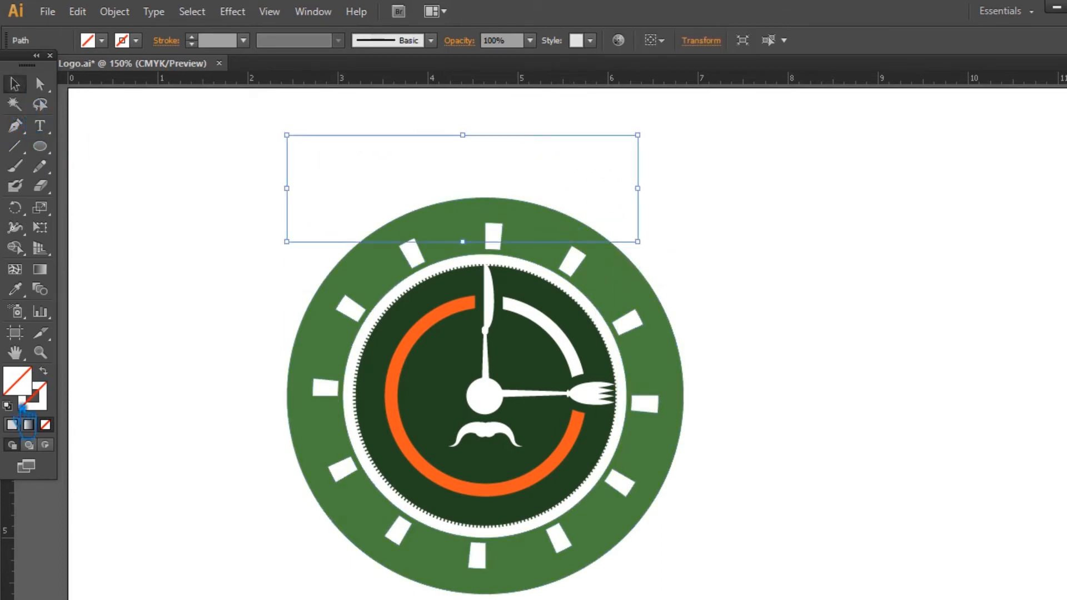
{"action": "left_click", "coordinate": [12, 425]}
{"action": "left_click_drag", "start_coordinate": [525, 210], "coordinate": [556, 210]}
Group the clock artwork and align it horizontally centred with the light grey ellipse
{"action": "left_click_drag", "start_coordinate": [772, 473], "coordinate": [238, 287]}
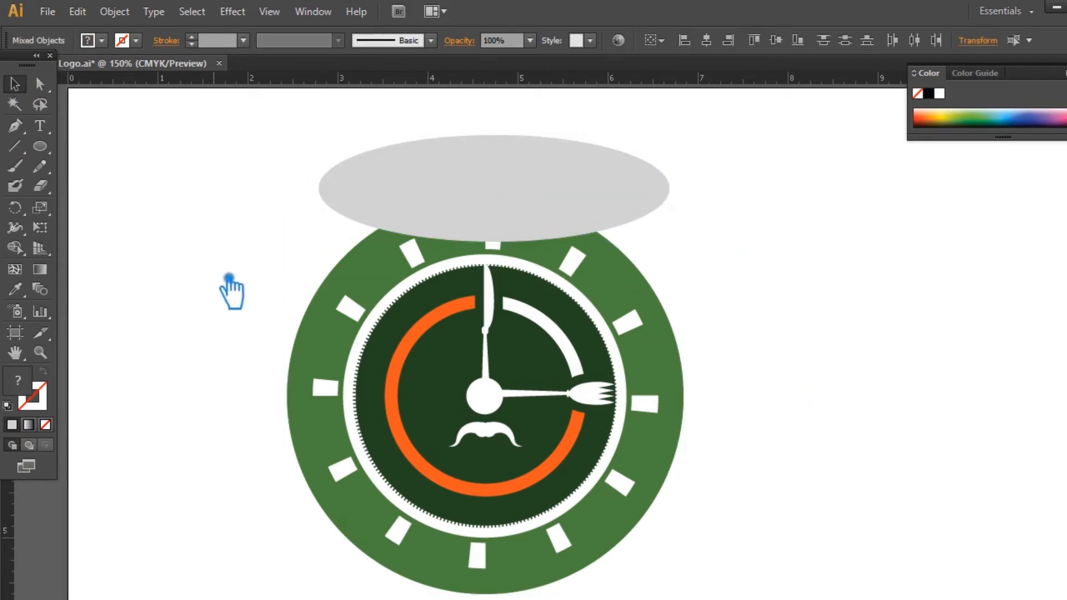
{"action": "key", "text": "ctrl+g"}
{"action": "left_click", "coordinate": [569, 209], "text": "shift"}
{"action": "left_click", "coordinate": [706, 40]}
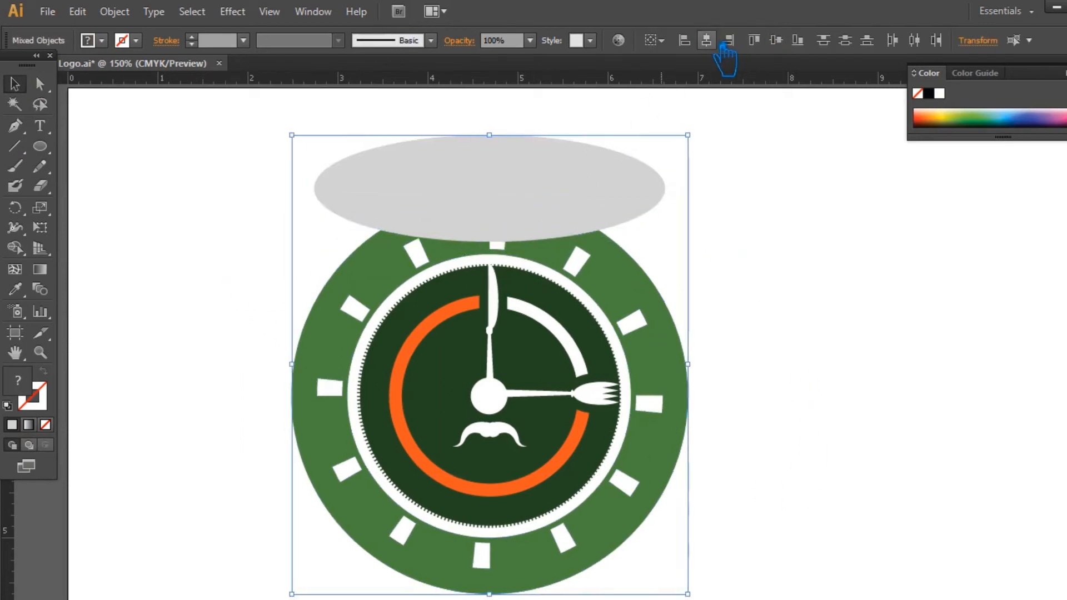
{"action": "left_click", "coordinate": [764, 289]}
Place the grey ellipse behind the clock, stretched upward to about 1.4 in high, and nudge it down
{"action": "left_click", "coordinate": [485, 211]}
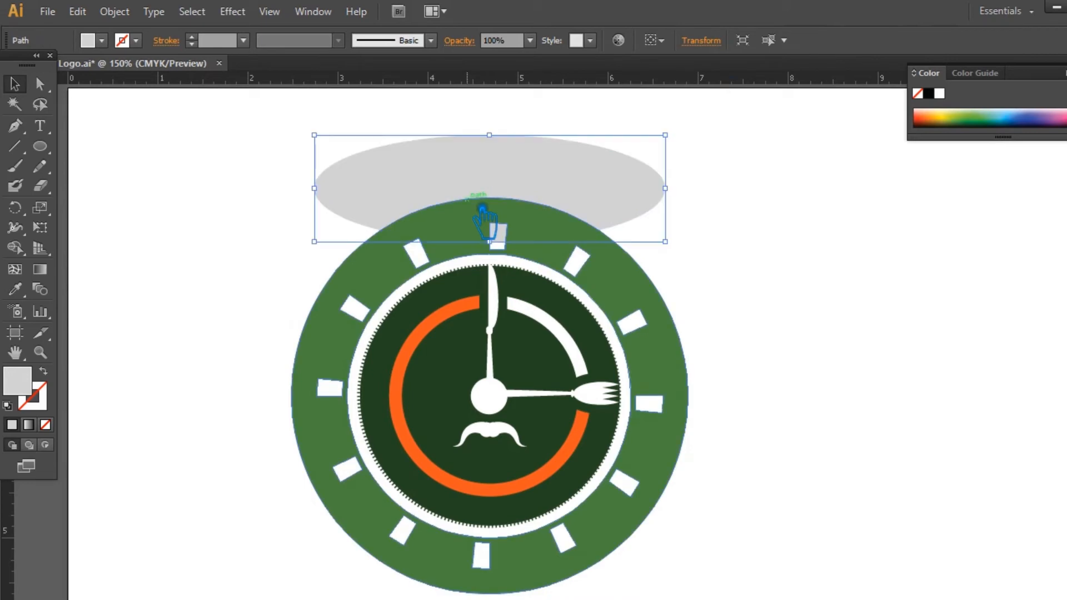
{"action": "left_click_drag", "start_coordinate": [489, 135], "coordinate": [490, 117]}
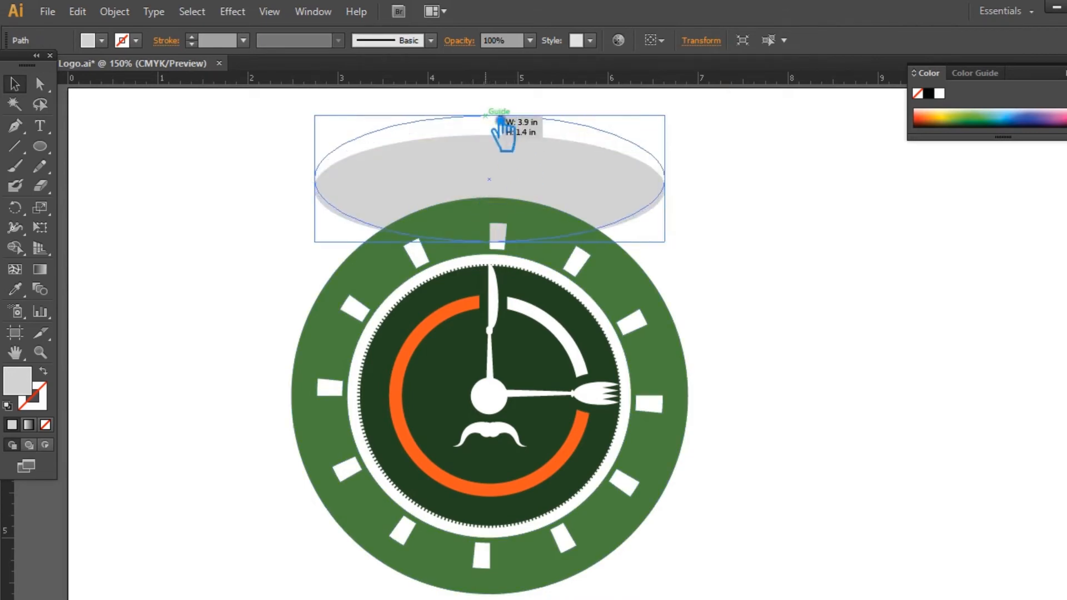
{"action": "key", "text": "Down"}
{"action": "key", "text": "Down"}
{"action": "key", "text": "Down"}
{"action": "key", "text": "Down"}
{"action": "key", "text": "Down"}
{"action": "key", "text": "Down"}
{"action": "key", "text": "Down"}
{"action": "key", "text": "Down"}
{"action": "key", "text": "Down"}
{"action": "key", "text": "Down"}
{"action": "key", "text": "Down"}
{"action": "key", "text": "Down"}
{"action": "key", "text": "Down"}
{"action": "key", "text": "Down"}
{"action": "key", "text": "Down"}
{"action": "key", "text": "Down"}
{"action": "key", "text": "Down"}
{"action": "key", "text": "Down"}
{"action": "key", "text": "Down"}
{"action": "key", "text": "Down"}
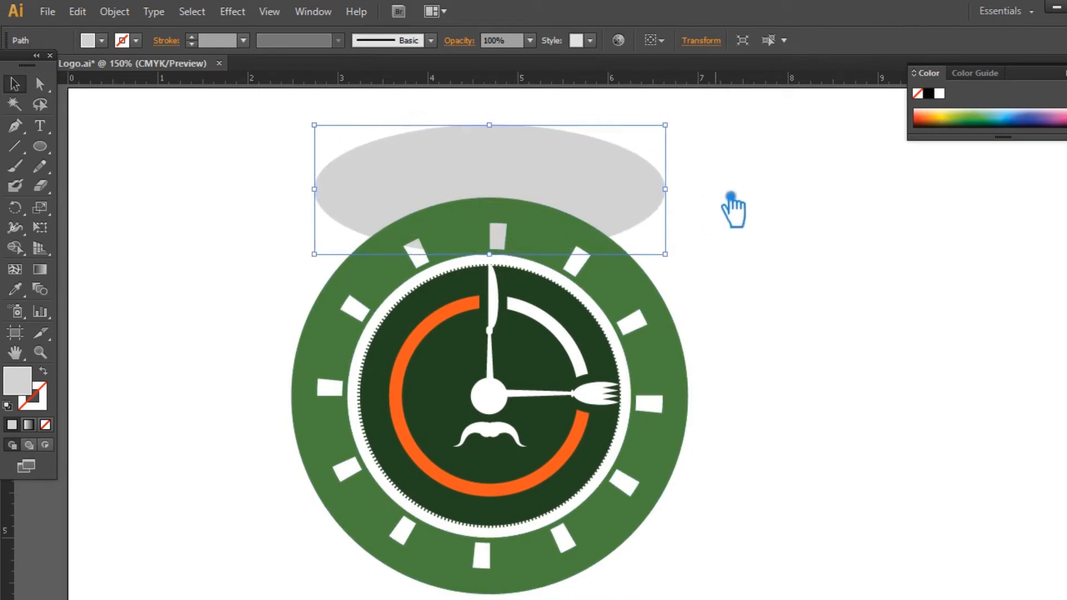
{"action": "key", "text": "Down"}
{"action": "key", "text": "Down"}
{"action": "key", "text": "Down"}
{"action": "key", "text": "Down"}
{"action": "key", "text": "Down"}
{"action": "key", "text": "Down"}
{"action": "key", "text": "Down"}
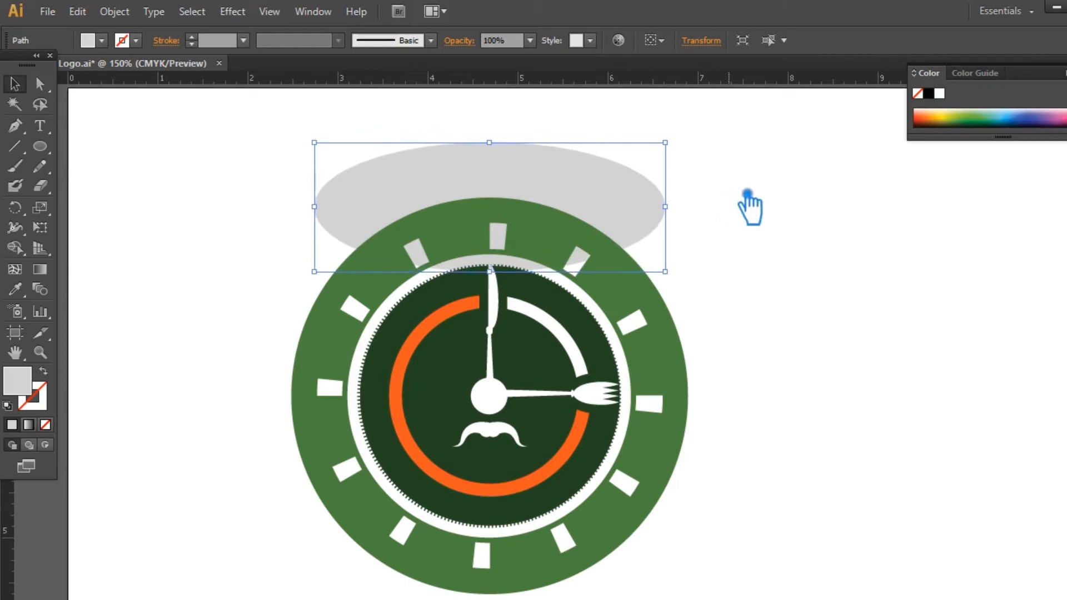
Draw a narrower, upright light grey ellipse above the wide one, centred on the clock, and nudge it down
{"action": "key", "text": "ctrl+minus"}
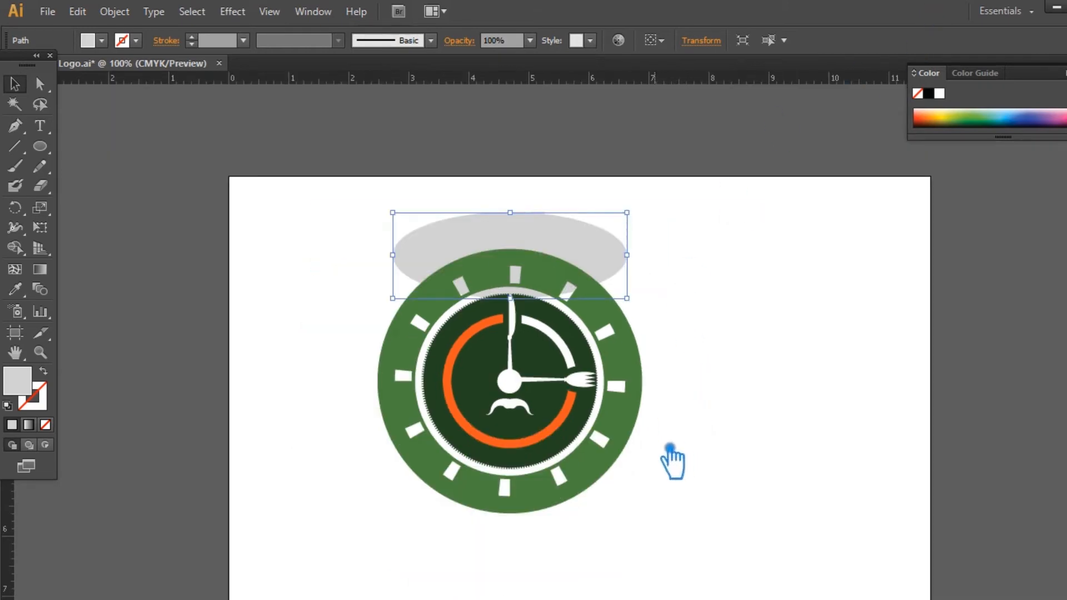
{"action": "left_click", "coordinate": [275, 221]}
{"action": "left_click", "coordinate": [44, 149]}
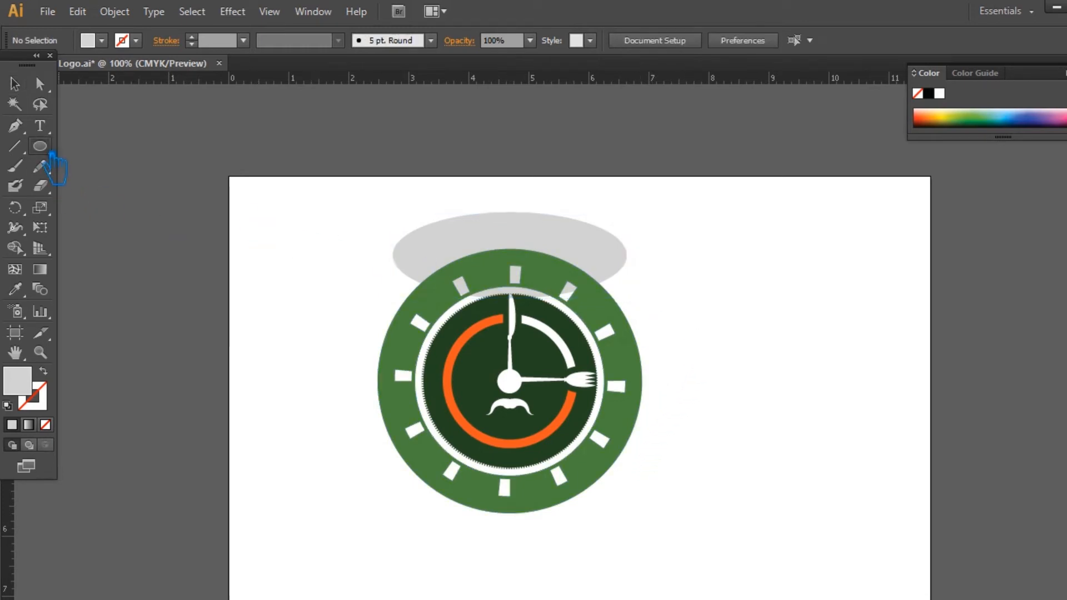
{"action": "left_click_drag", "start_coordinate": [460, 142], "coordinate": [576, 261]}
{"action": "left_click", "coordinate": [14, 84]}
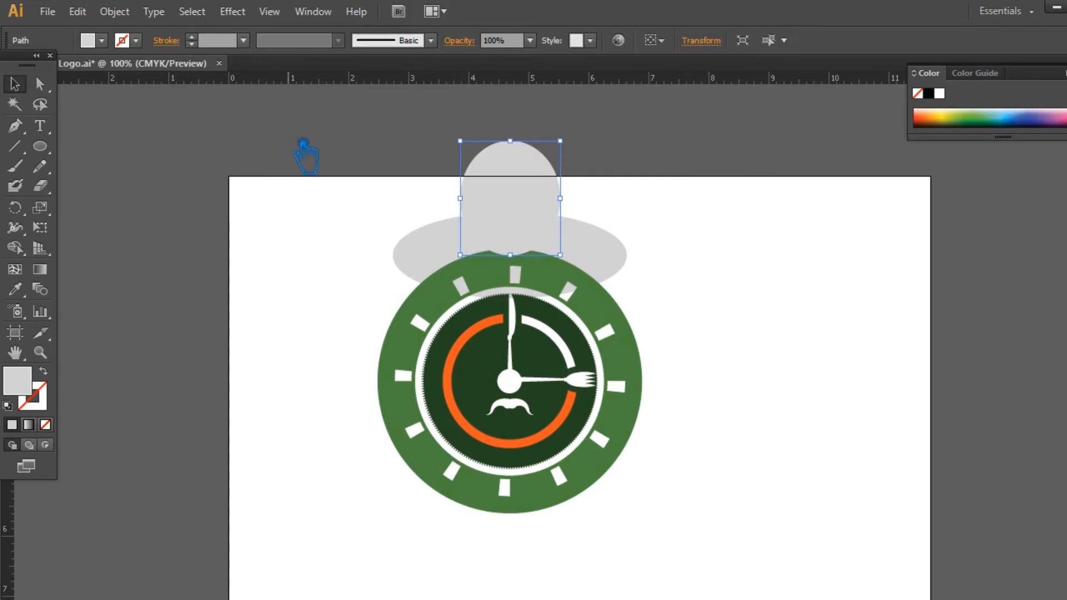
{"action": "key", "text": "Down"}
{"action": "key", "text": "Down"}
{"action": "key", "text": "Down"}
{"action": "key", "text": "Down"}
{"action": "key", "text": "Down"}
{"action": "key", "text": "Down"}
{"action": "key", "text": "Down"}
{"action": "key", "text": "Down"}
{"action": "key", "text": "Down"}
{"action": "key", "text": "Down"}
{"action": "key", "text": "Down"}
{"action": "key", "text": "Down"}
{"action": "key", "text": "Down"}
Nudge both light grey hat ellipses further down behind the clock together
{"action": "left_click", "coordinate": [716, 203]}
{"action": "left_click_drag", "start_coordinate": [660, 234], "coordinate": [458, 209]}
{"action": "key", "text": "Down"}
{"action": "key", "text": "Down"}
{"action": "key", "text": "Down"}
{"action": "key", "text": "Down"}
{"action": "key", "text": "Down"}
{"action": "key", "text": "Down"}
{"action": "key", "text": "Down"}
{"action": "key", "text": "Down"}
{"action": "key", "text": "Down"}
{"action": "key", "text": "Down"}
{"action": "key", "text": "Down"}
{"action": "key", "text": "Down"}
{"action": "key", "text": "Down"}
{"action": "key", "text": "Down"}
{"action": "key", "text": "Down"}
{"action": "key", "text": "Down"}
{"action": "key", "text": "Down"}
{"action": "key", "text": "Down"}
{"action": "key", "text": "Down"}
{"action": "key", "text": "Down"}
{"action": "key", "text": "Down"}
{"action": "key", "text": "Down"}
{"action": "key", "text": "Down"}
{"action": "key", "text": "Down"}
{"action": "key", "text": "Down"}
{"action": "key", "text": "Down"}
{"action": "key", "text": "Down"}
{"action": "key", "text": "Down"}
{"action": "key", "text": "Down"}
{"action": "key", "text": "Down"}
{"action": "key", "text": "Down"}
Stretch the wide grey ellipse upward until its upper edge is at about Y 0.76 in
{"action": "left_click", "coordinate": [714, 289]}
{"action": "left_click", "coordinate": [550, 259]}
{"action": "left_click_drag", "start_coordinate": [529, 251], "coordinate": [526, 231]}
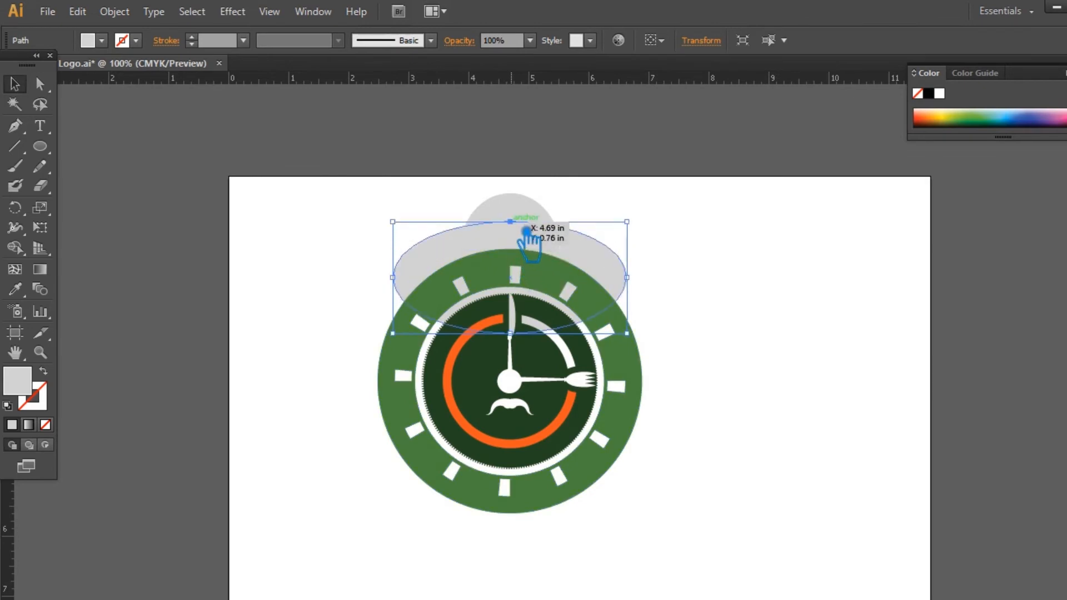
Select both light grey hat ellipses and unite them into one shape with Pathfinder
{"action": "left_click_drag", "start_coordinate": [691, 246], "coordinate": [547, 227]}
{"action": "key", "text": "ctrl+shift+F9"}
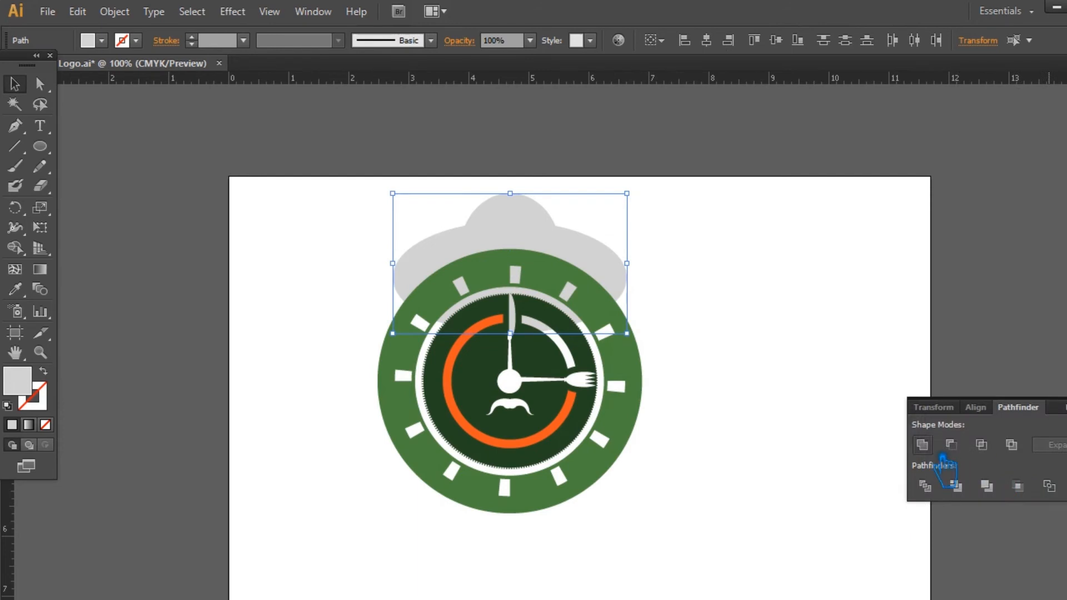
{"action": "left_click", "coordinate": [922, 445]}
{"action": "left_click", "coordinate": [912, 369]}
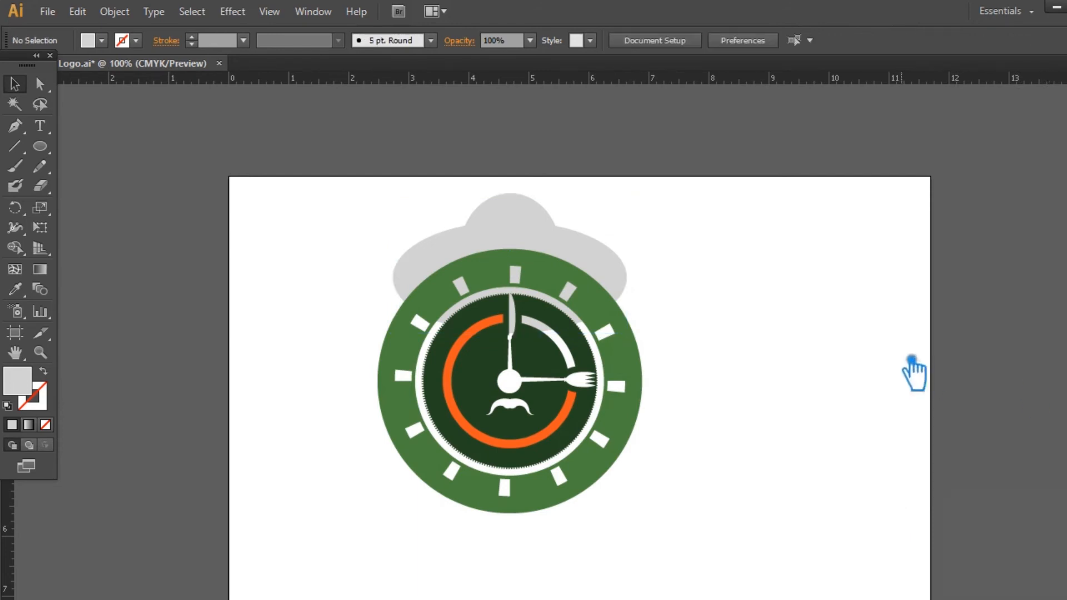
{"action": "left_click", "coordinate": [602, 272]}
{"action": "left_click", "coordinate": [15, 289]}
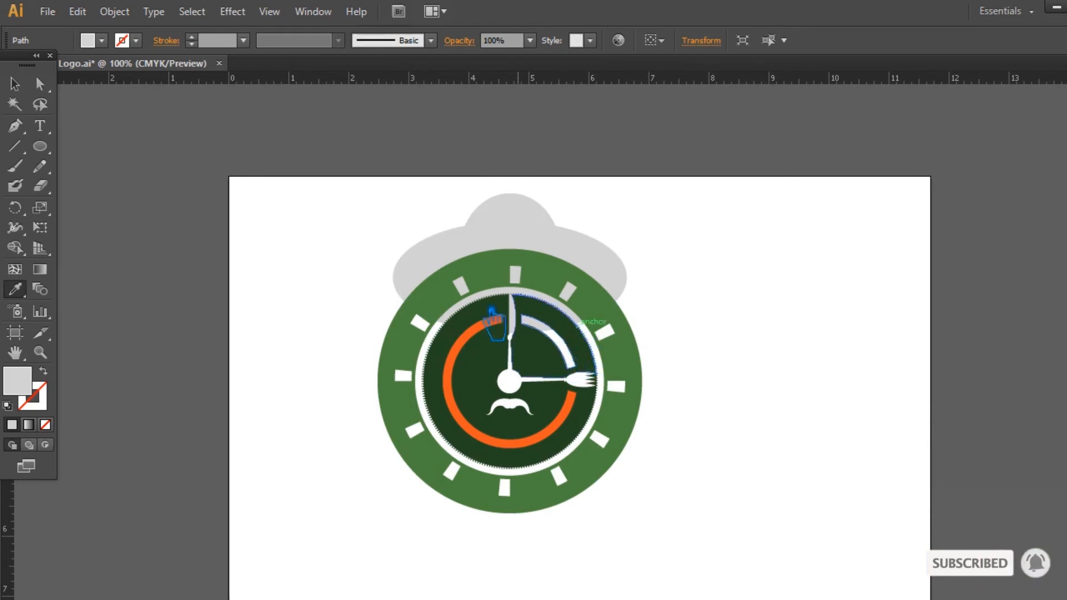
{"action": "left_click", "coordinate": [25, 84]}
Divide the united hat and the green tick-mark band where they overlap, and ungroup the resulting pieces
{"action": "left_click", "coordinate": [629, 319]}
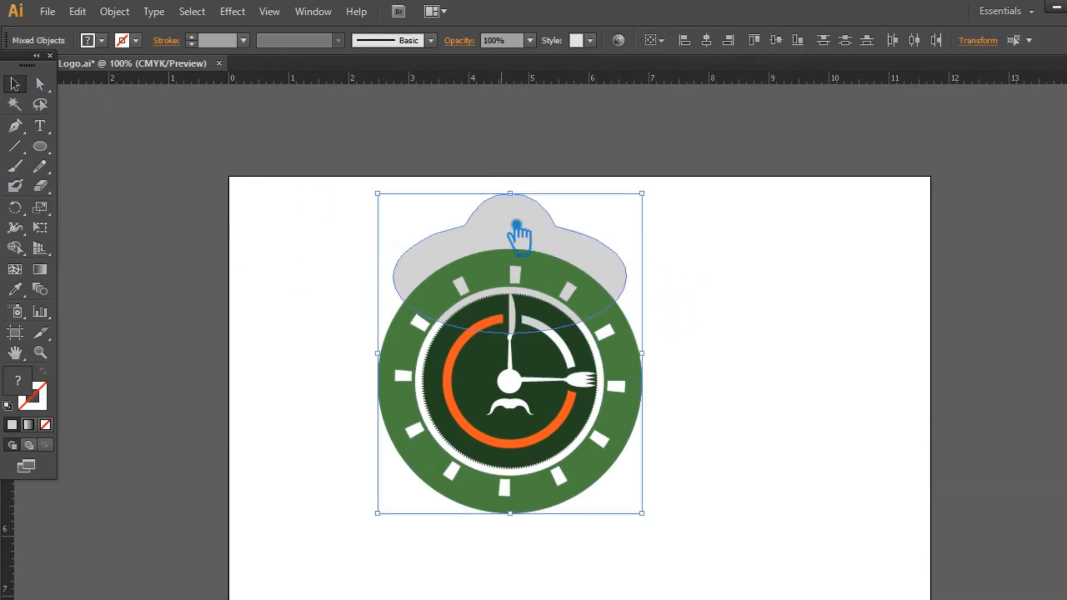
{"action": "left_click", "coordinate": [1066, 407]}
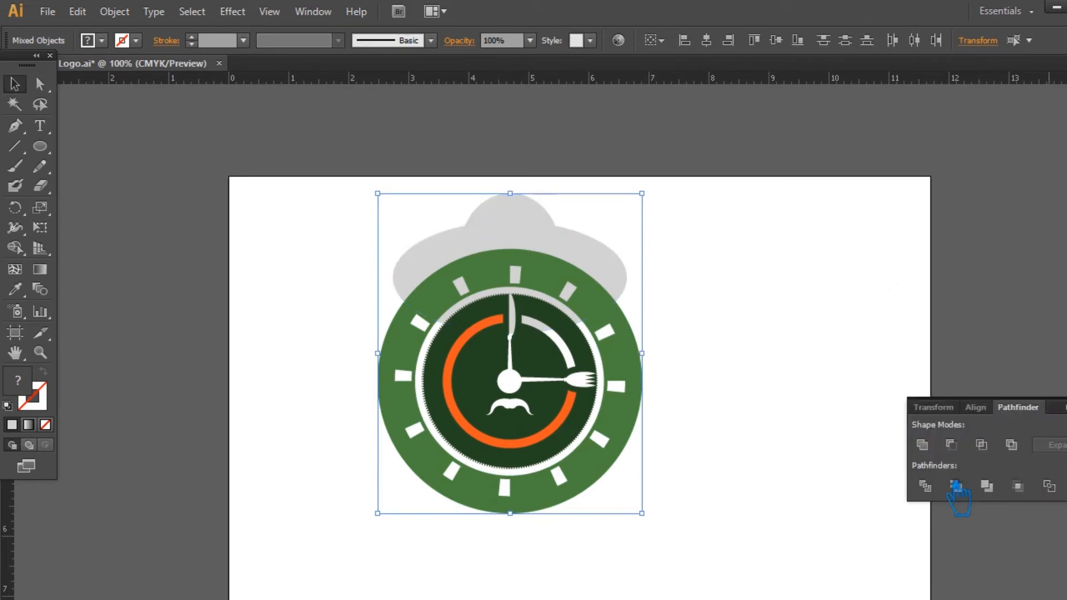
{"action": "left_click", "coordinate": [925, 483]}
{"action": "left_click", "coordinate": [1065, 407]}
{"action": "left_click", "coordinate": [798, 384]}
{"action": "right_click", "coordinate": [522, 234]}
{"action": "left_click", "coordinate": [576, 332]}
{"action": "left_click", "coordinate": [685, 310]}
Try deleting the upper piece of the green band, and undo that deletion
{"action": "left_click", "coordinate": [466, 328]}
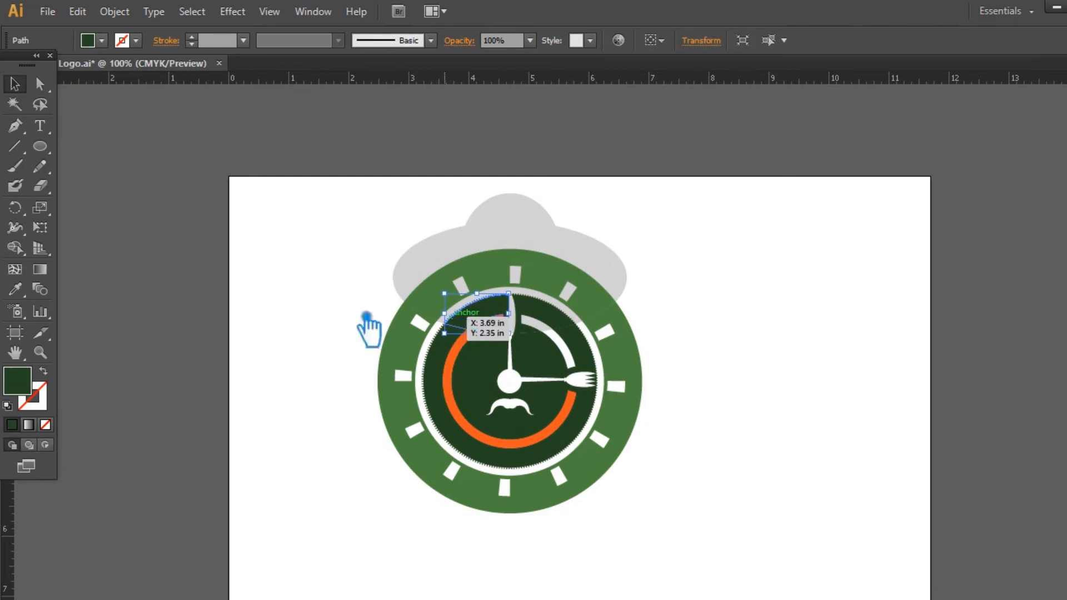
{"action": "left_click", "coordinate": [307, 299]}
{"action": "left_click", "coordinate": [466, 327]}
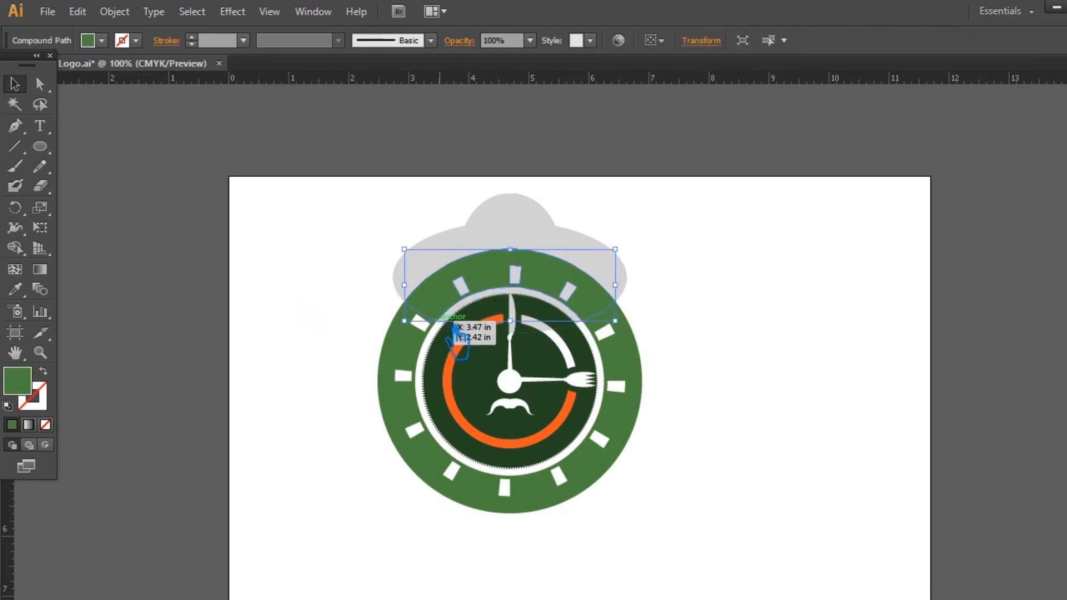
{"action": "key", "text": "Delete"}
{"action": "key", "text": "ctrl+z"}
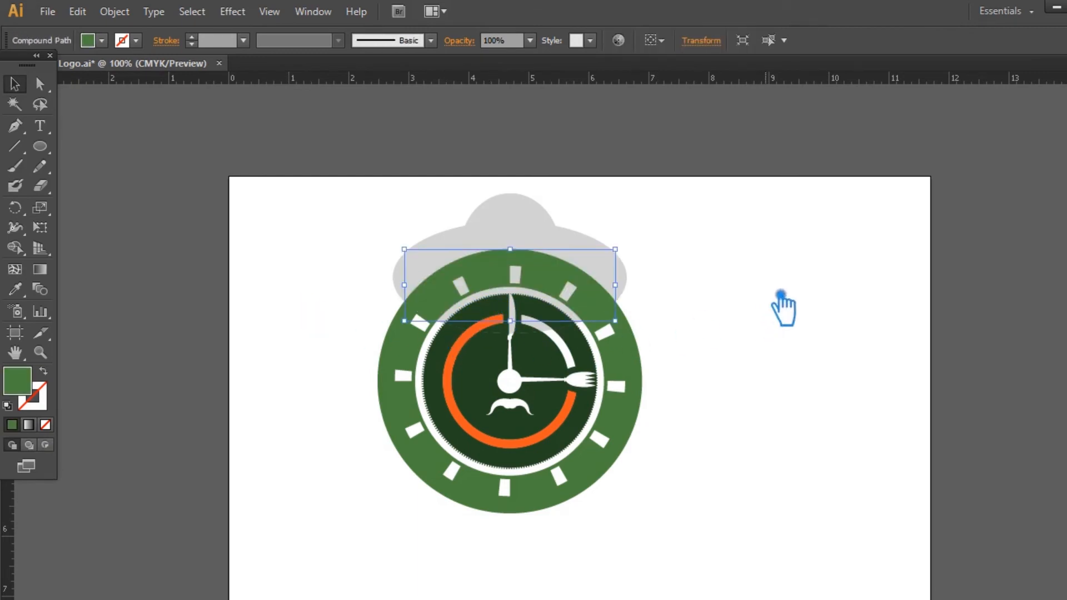
Delete the leftover grey hat pieces inside the inner ring, behind the dark green clock face
{"action": "key", "text": "ctrl+equal"}
{"action": "left_click", "coordinate": [781, 277]}
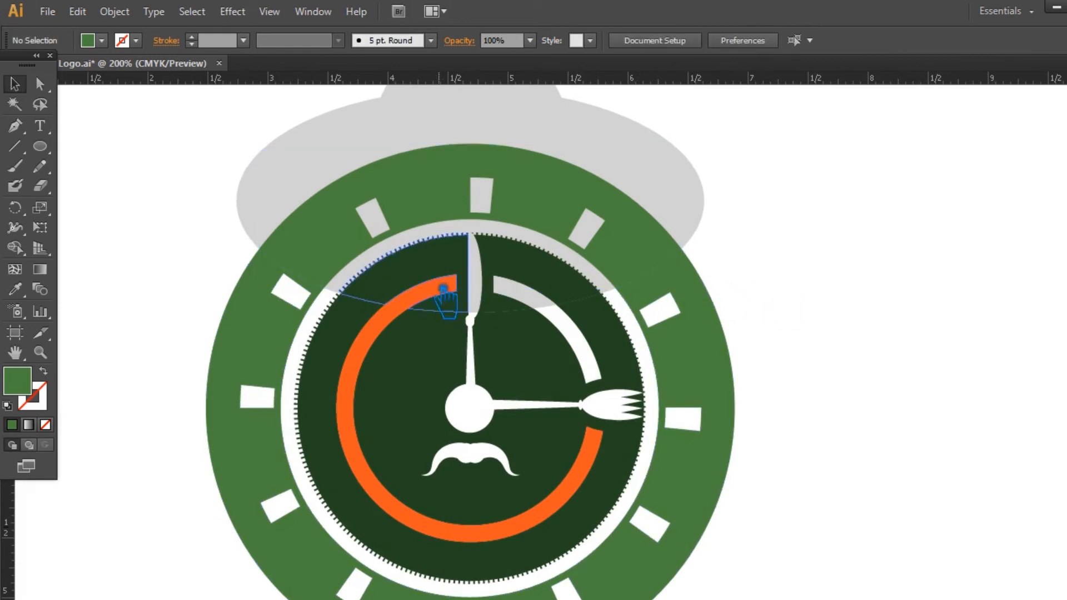
{"action": "left_click", "coordinate": [411, 273]}
{"action": "left_click", "coordinate": [430, 367], "text": "shift"}
{"action": "mouse_move", "coordinate": [545, 324]}
{"action": "left_mouse_down"}
{"action": "mouse_move", "coordinate": [534, 276]}
{"action": "mouse_move", "coordinate": [622, 299]}
{"action": "left_mouse_up"}
{"action": "left_click", "coordinate": [622, 299]}
{"action": "key", "text": "Delete"}
{"action": "left_click", "coordinate": [698, 182]}
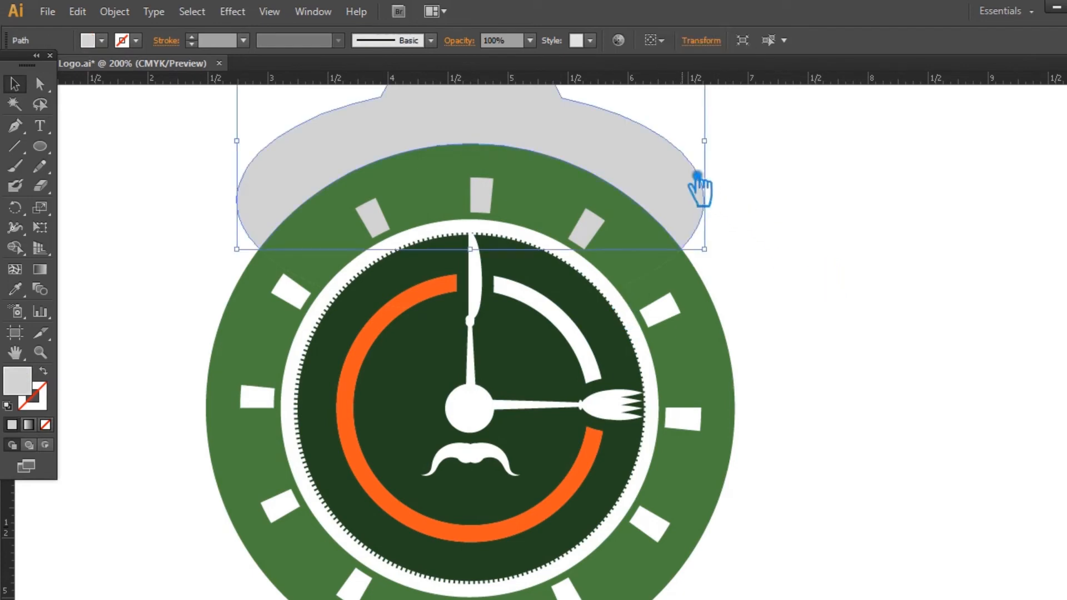
{"action": "left_click", "coordinate": [821, 250]}
{"action": "key", "text": "ctrl+minus"}
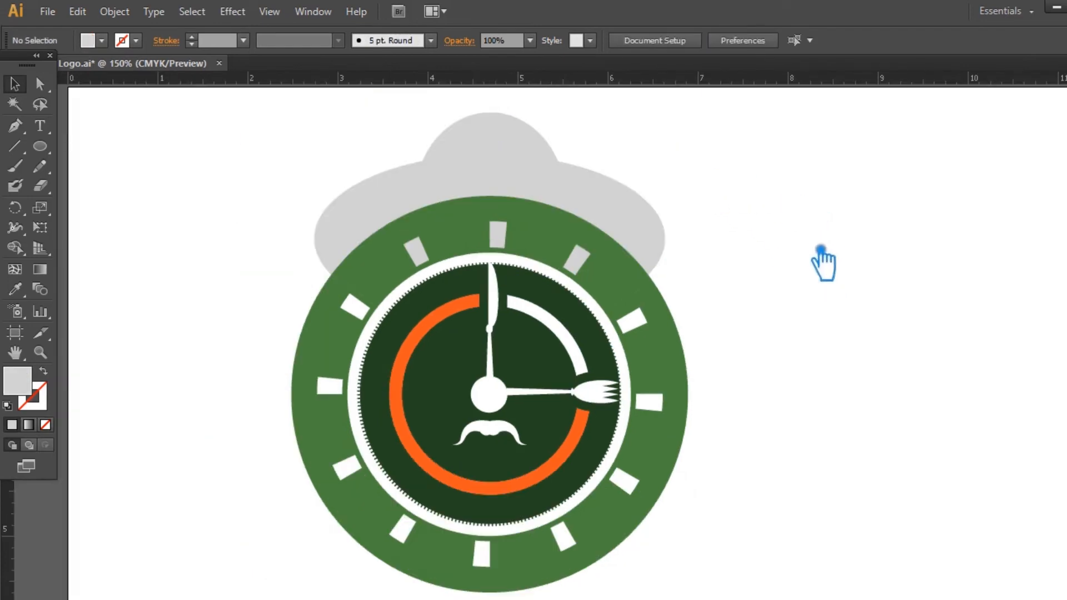
Unite the upper piece of the green tick-mark band with the rest of the band
{"action": "left_click", "coordinate": [639, 276]}
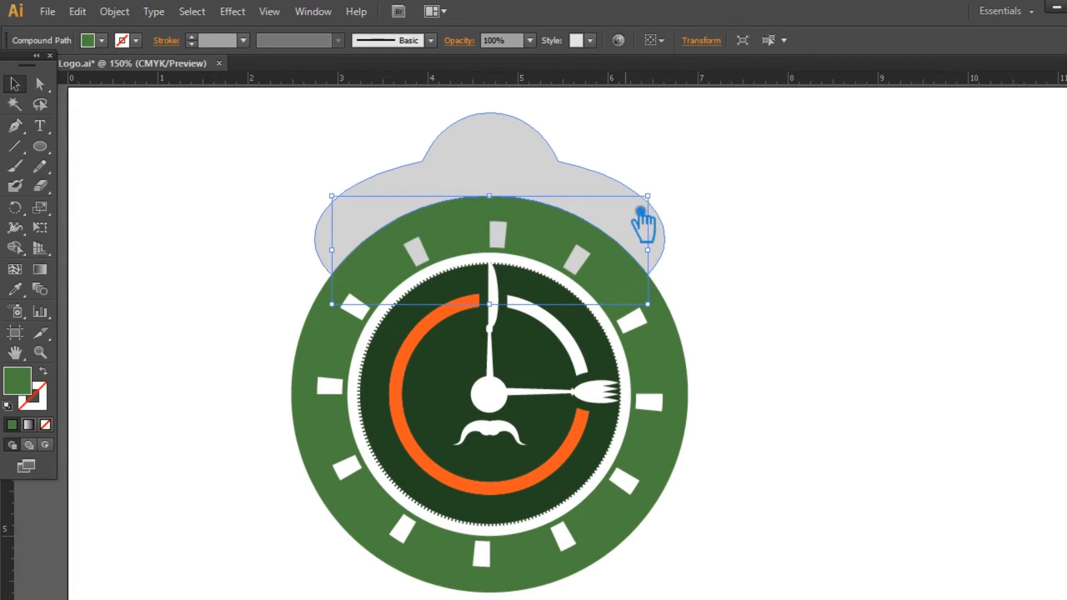
{"action": "left_click", "coordinate": [682, 349], "text": "shift"}
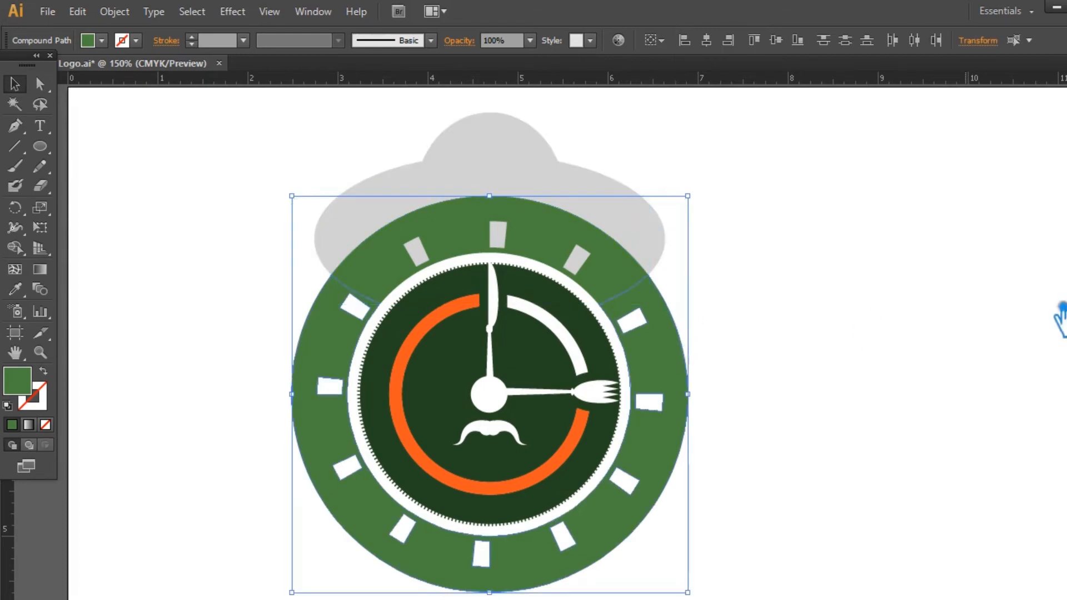
{"action": "left_click", "coordinate": [1065, 444]}
{"action": "left_click", "coordinate": [922, 445]}
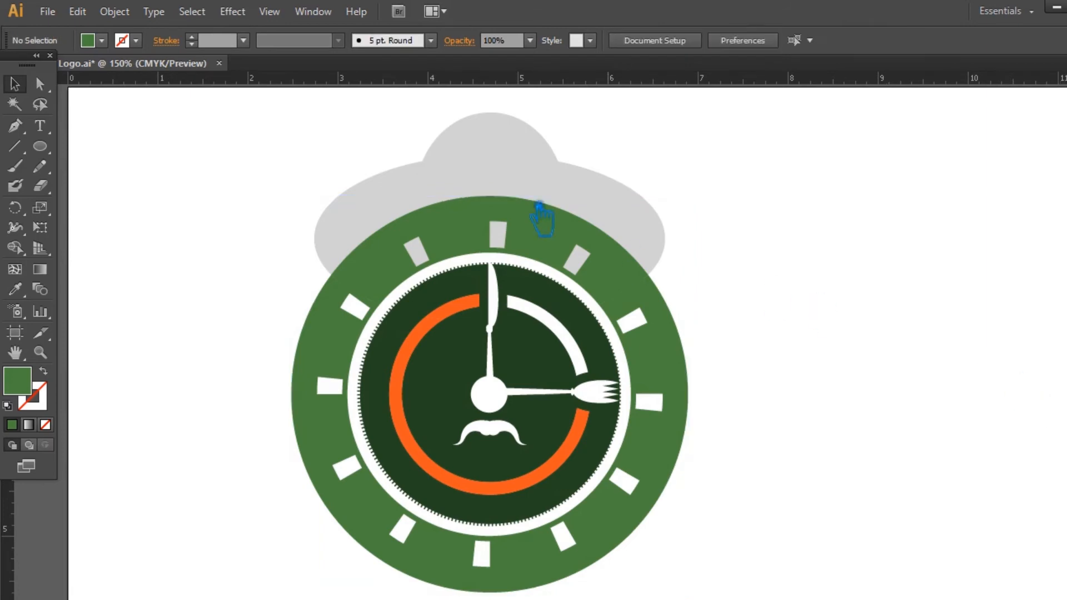
Offset the path of the green tick-mark band by 0.1 in with Miter joins and a miter limit of 4
{"action": "left_click", "coordinate": [507, 167]}
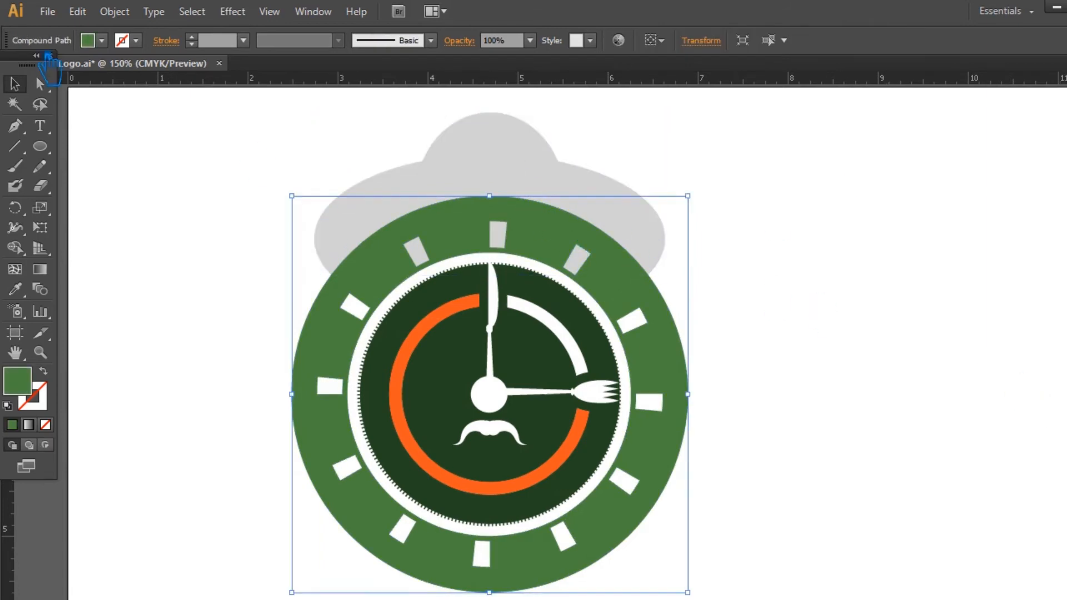
{"action": "left_click", "coordinate": [114, 11]}
{"action": "mouse_move", "coordinate": [211, 351]}
{"action": "left_click", "coordinate": [392, 414]}
{"action": "left_click", "coordinate": [770, 286]}
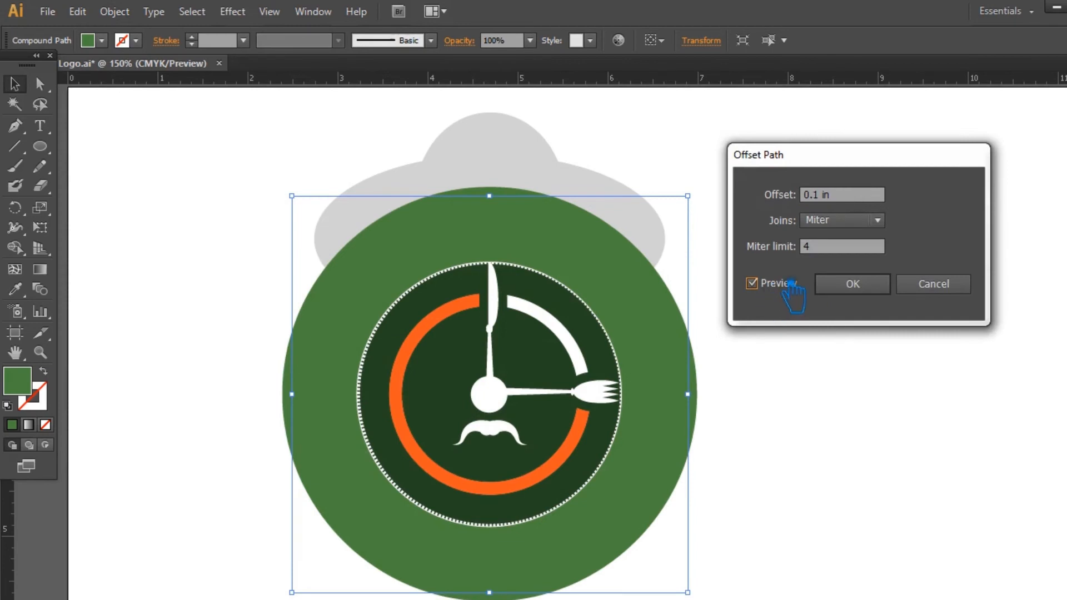
{"action": "left_click", "coordinate": [862, 297]}
{"action": "left_click", "coordinate": [864, 297]}
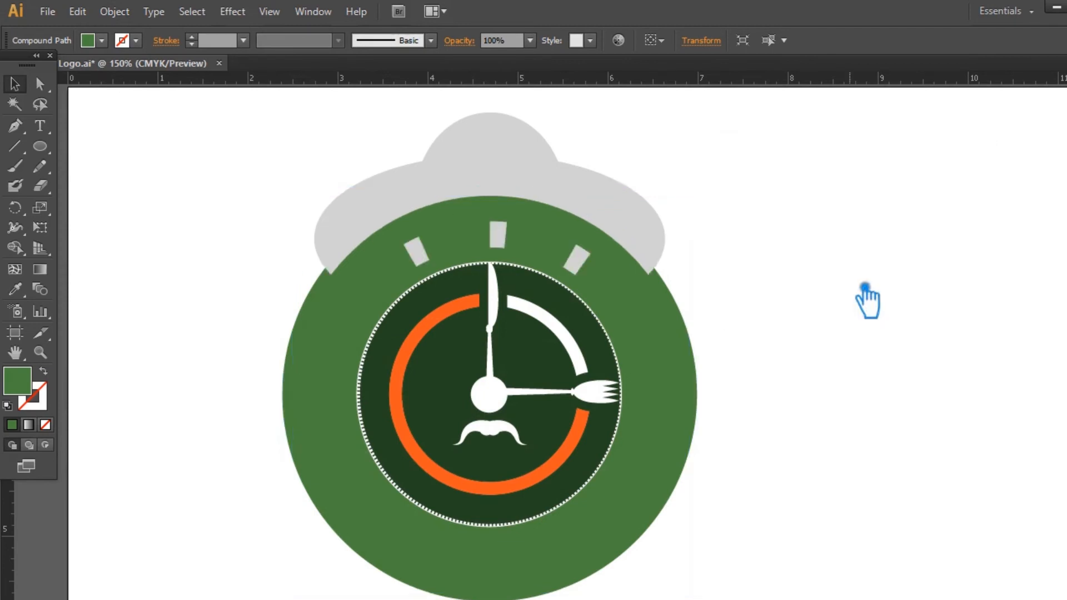
Try to divide the offset green band and the grey hat where they overlap
{"action": "left_click", "coordinate": [723, 285]}
{"action": "left_click", "coordinate": [686, 300]}
{"action": "left_click", "coordinate": [663, 245], "text": "shift"}
{"action": "key", "text": "ctrl+shift+F9"}
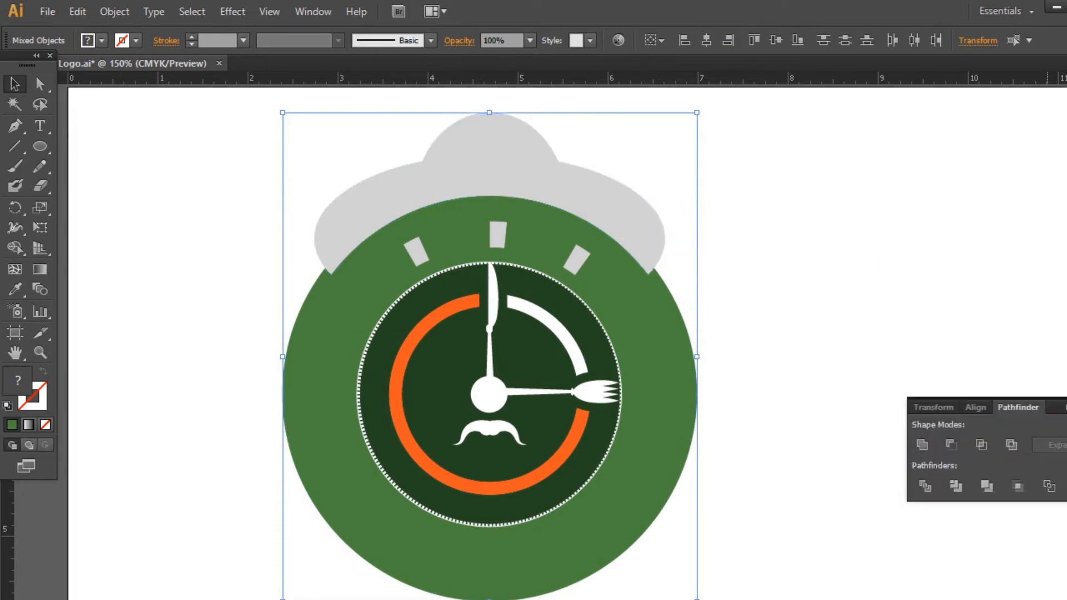
{"action": "left_click", "coordinate": [924, 486]}
{"action": "key", "text": "ctrl+shift+F9"}
{"action": "left_click", "coordinate": [924, 360]}
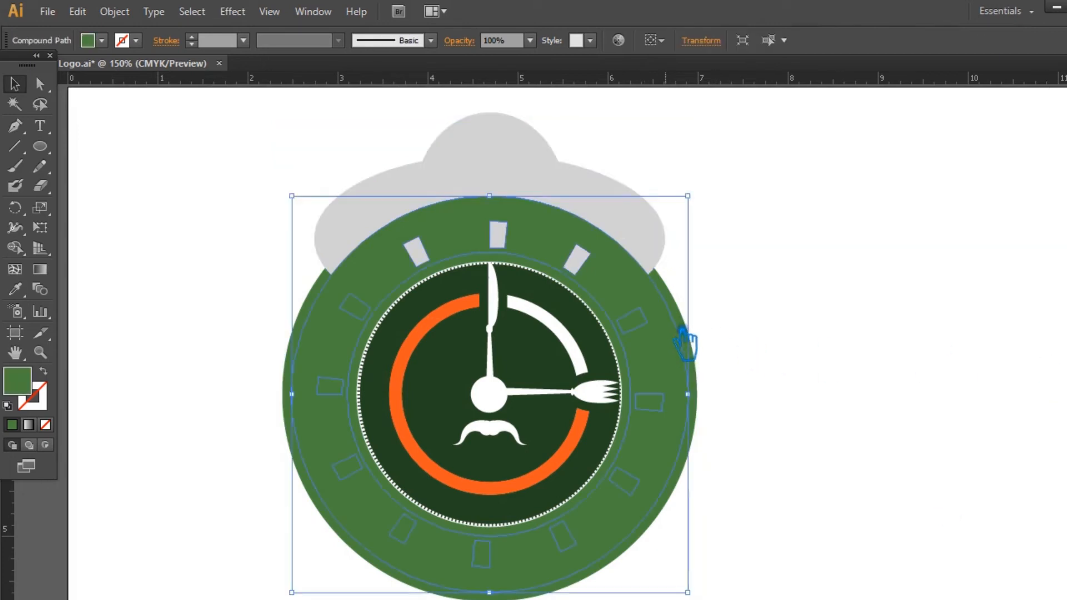
Try deleting the divided hat-and-band group, and undo back to before the division
{"action": "right_click", "coordinate": [682, 335]}
{"action": "left_click", "coordinate": [758, 436]}
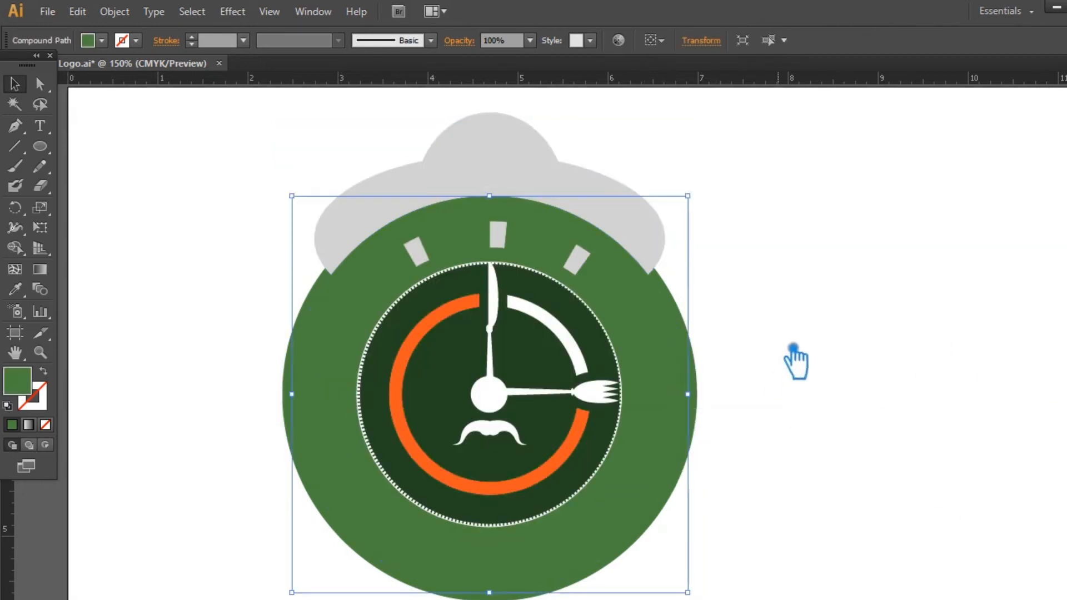
{"action": "left_click", "coordinate": [795, 361]}
{"action": "left_click", "coordinate": [678, 295]}
{"action": "key", "text": "Delete"}
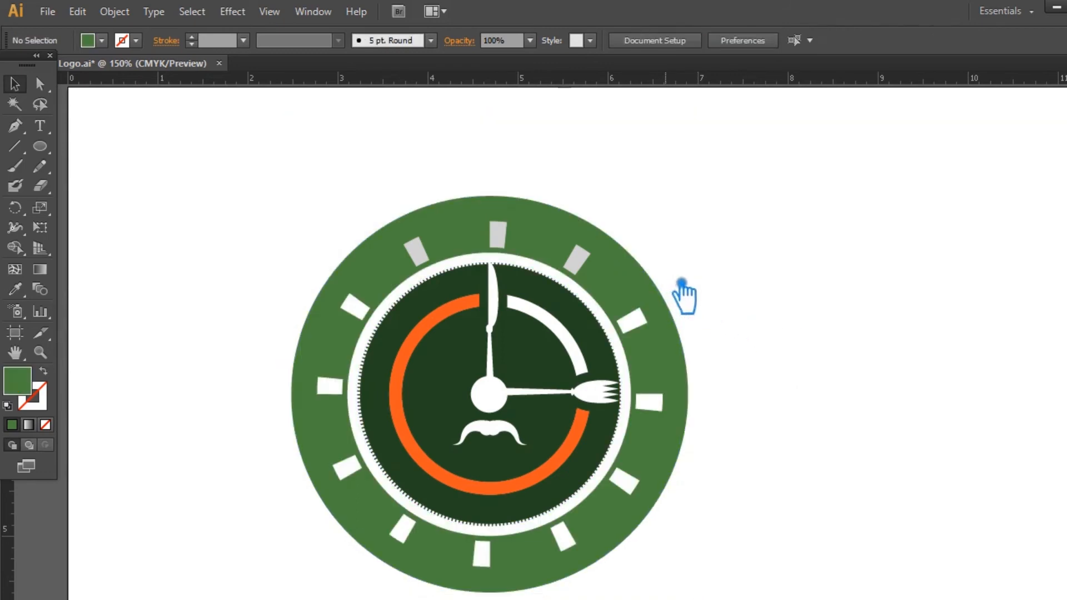
{"action": "key", "text": "ctrl+z"}
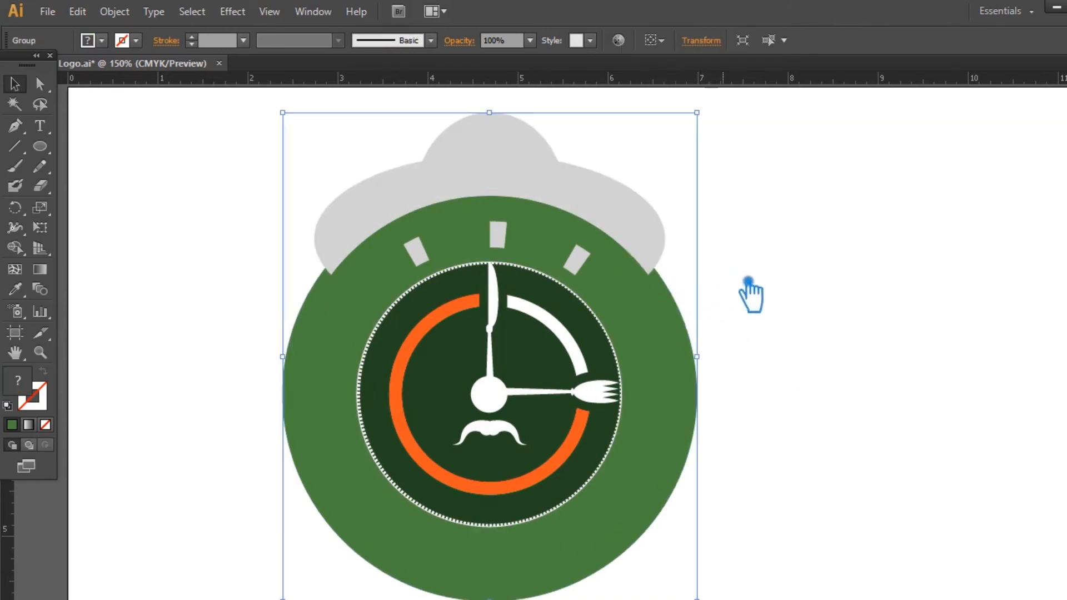
{"action": "key", "text": "ctrl+z"}
{"action": "key", "text": "ctrl+z"}
{"action": "key", "text": "ctrl+z"}
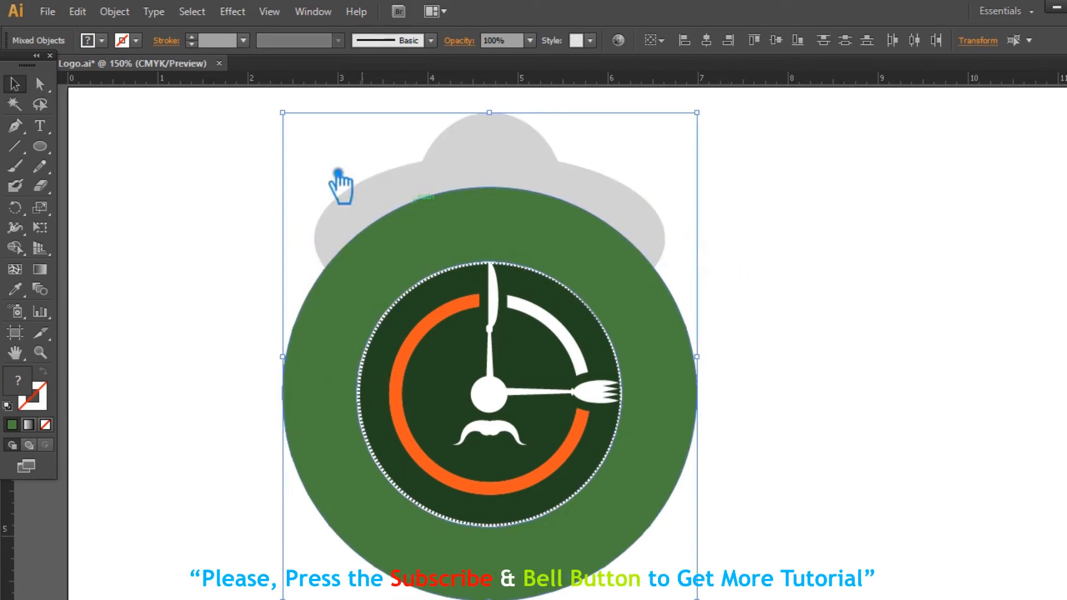
Cut the original green tick-mark band, leaving the larger offset band in place
{"action": "left_click", "coordinate": [269, 174]}
{"action": "left_click", "coordinate": [400, 261]}
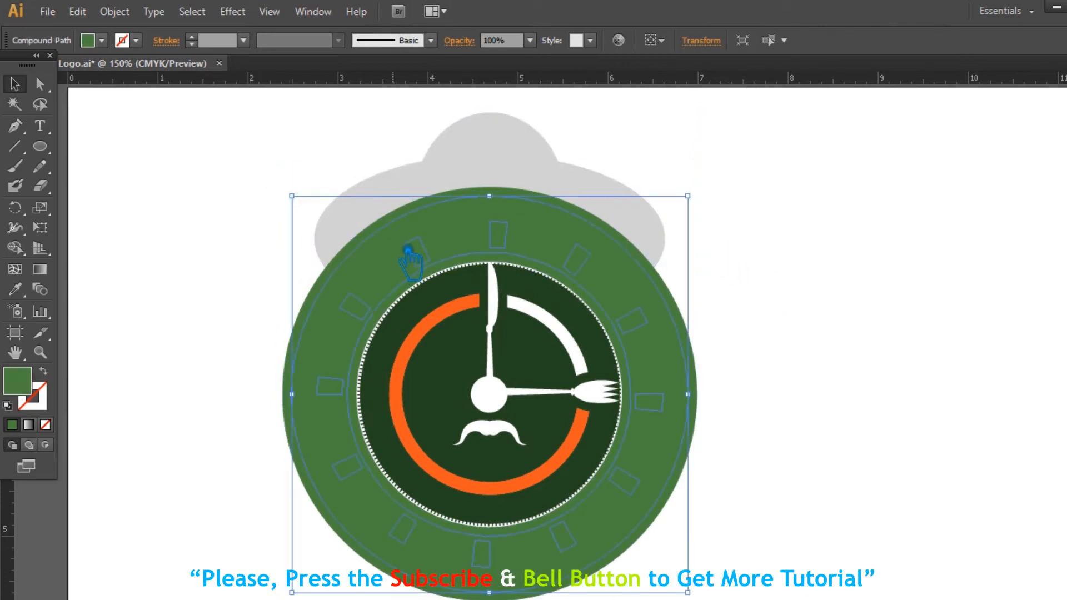
{"action": "key", "text": "ctrl+shift+a"}
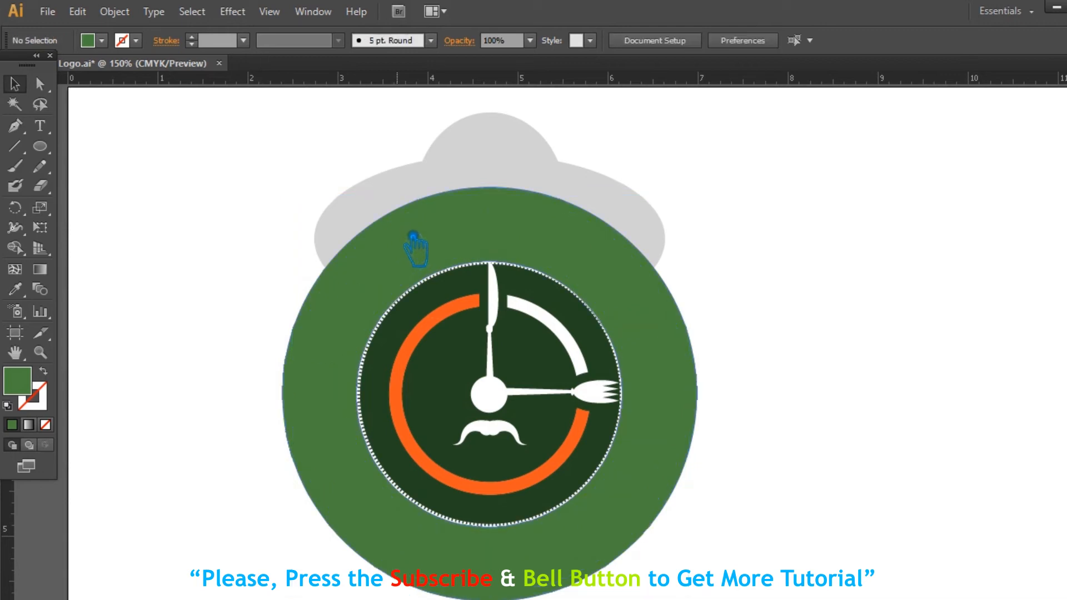
Divide the grey hat and the larger offset band where they overlap, and ungroup the pieces
{"action": "left_click_drag", "start_coordinate": [303, 161], "coordinate": [695, 239]}
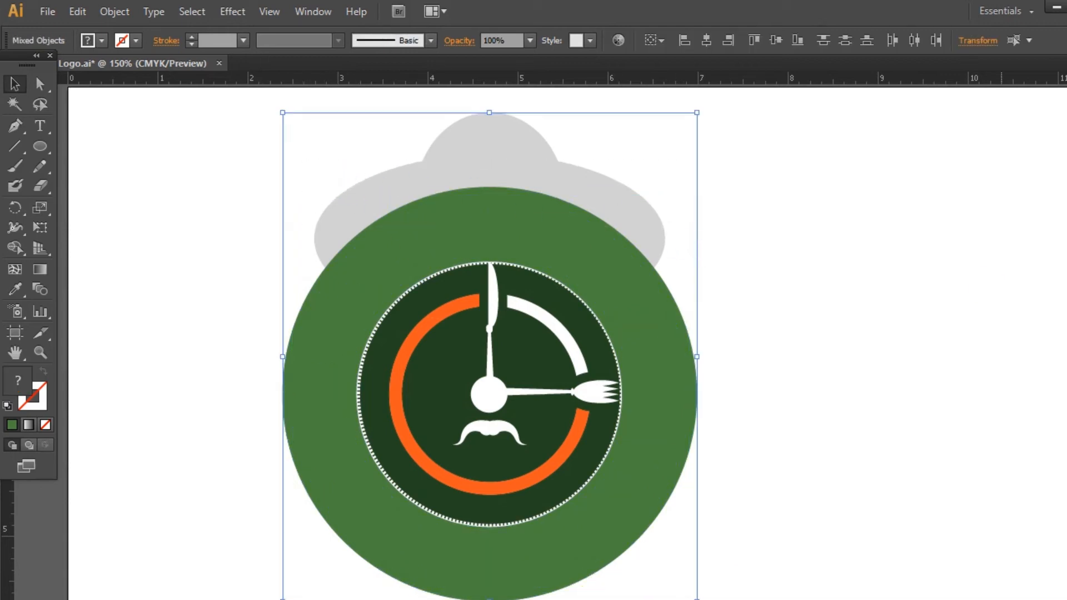
{"action": "key", "text": "ctrl+shift+F9"}
{"action": "left_click", "coordinate": [1065, 408]}
{"action": "left_click", "coordinate": [953, 329]}
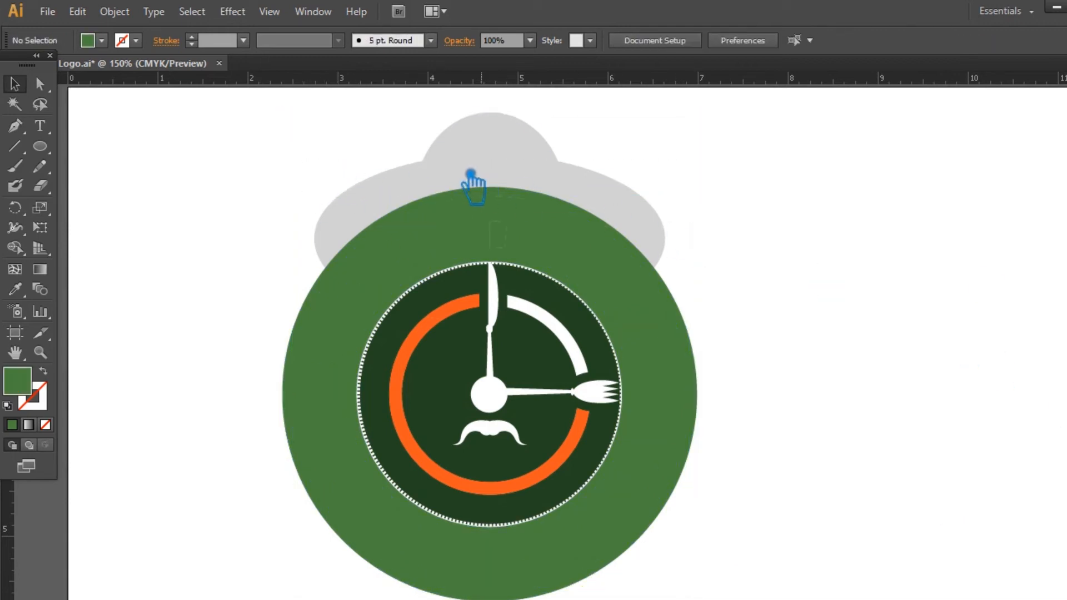
{"action": "right_click", "coordinate": [454, 163]}
{"action": "left_click", "coordinate": [521, 259]}
Delete the overlap piece beneath the hat and the rest of the offset green band
{"action": "left_click", "coordinate": [495, 174]}
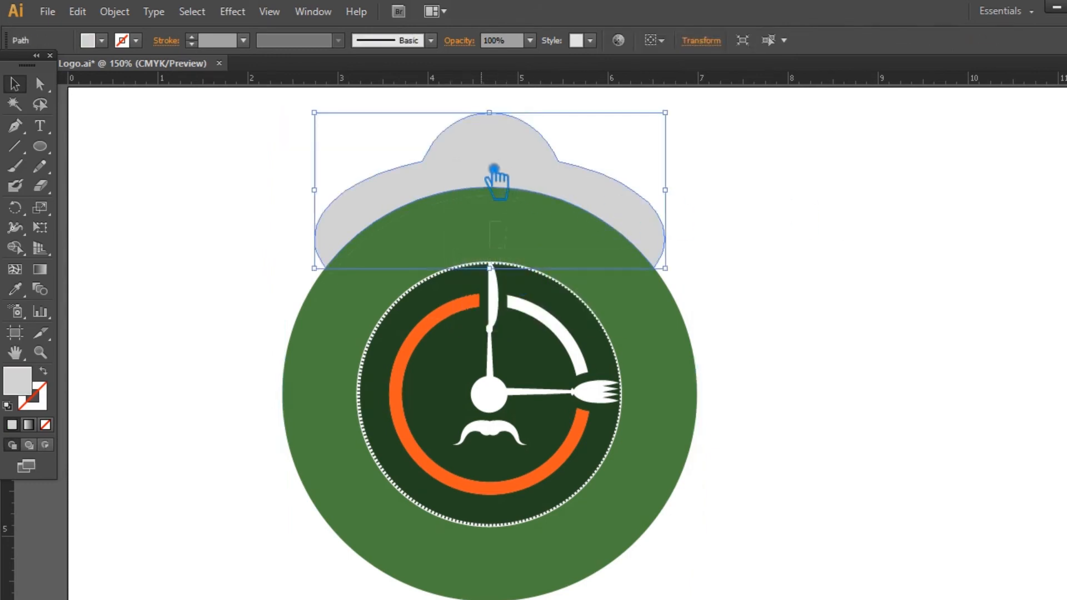
{"action": "left_click", "coordinate": [494, 204]}
{"action": "key", "text": "Delete"}
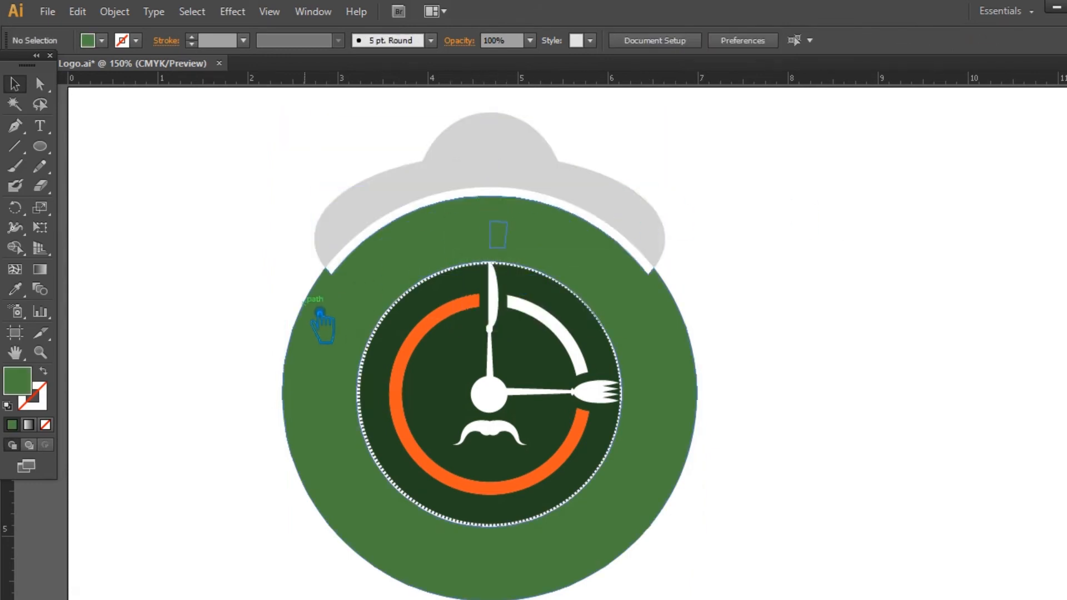
{"action": "left_click", "coordinate": [320, 314]}
{"action": "key", "text": "Delete"}
Delete the three leftover tick-mark pieces above the clock face, and paste the cut tick-mark band back in front at its original place
{"action": "left_click", "coordinate": [510, 242]}
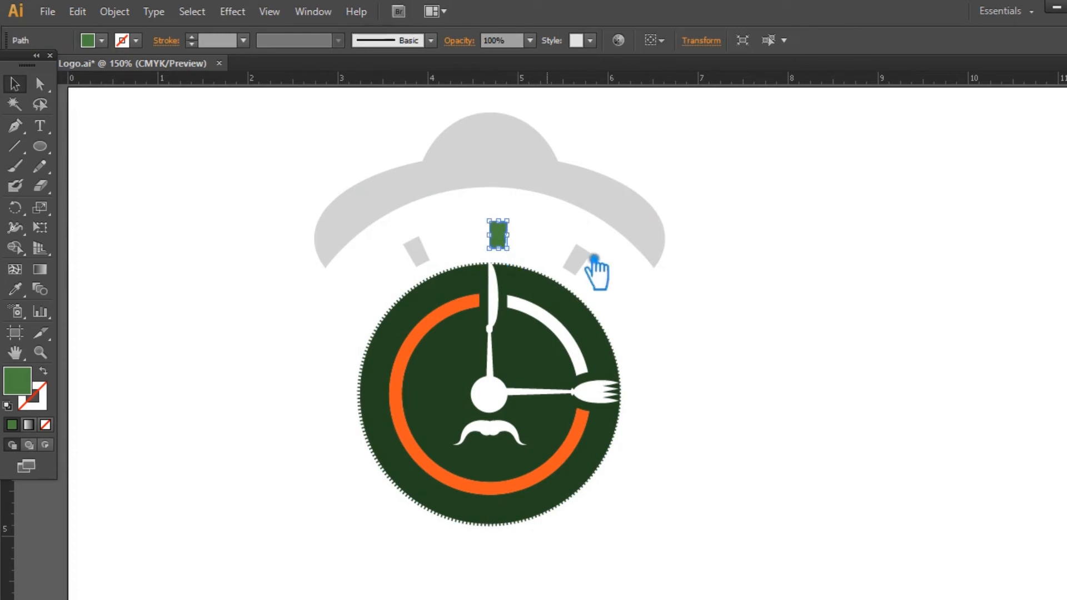
{"action": "key", "text": "Delete"}
{"action": "left_click", "coordinate": [585, 263]}
{"action": "key", "text": "Delete"}
{"action": "left_click", "coordinate": [424, 262]}
{"action": "key", "text": "Delete"}
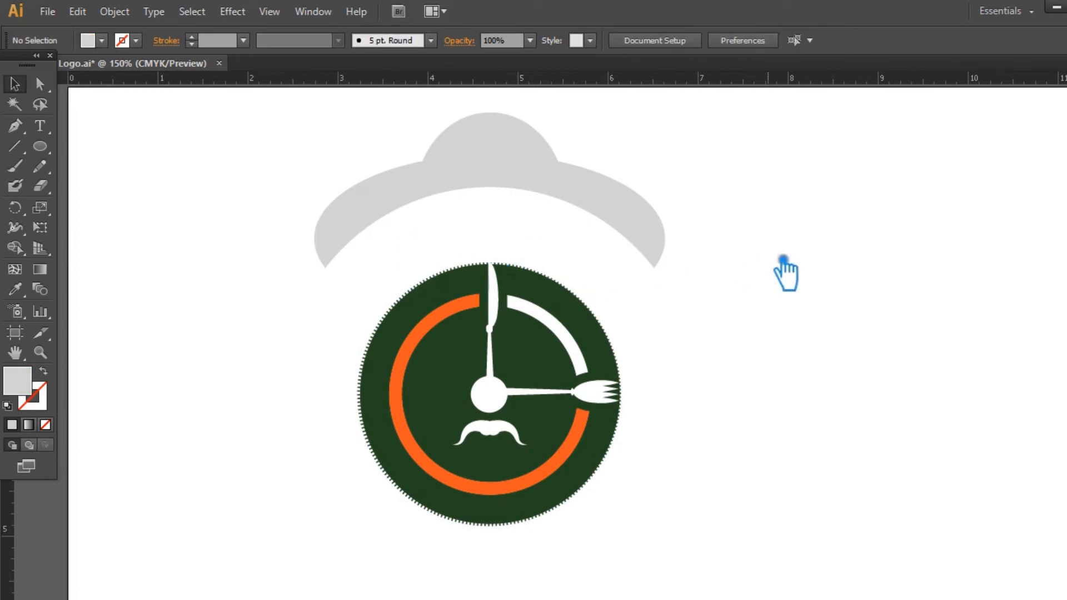
{"action": "key", "text": "ctrl+f"}
{"action": "left_click", "coordinate": [787, 253]}
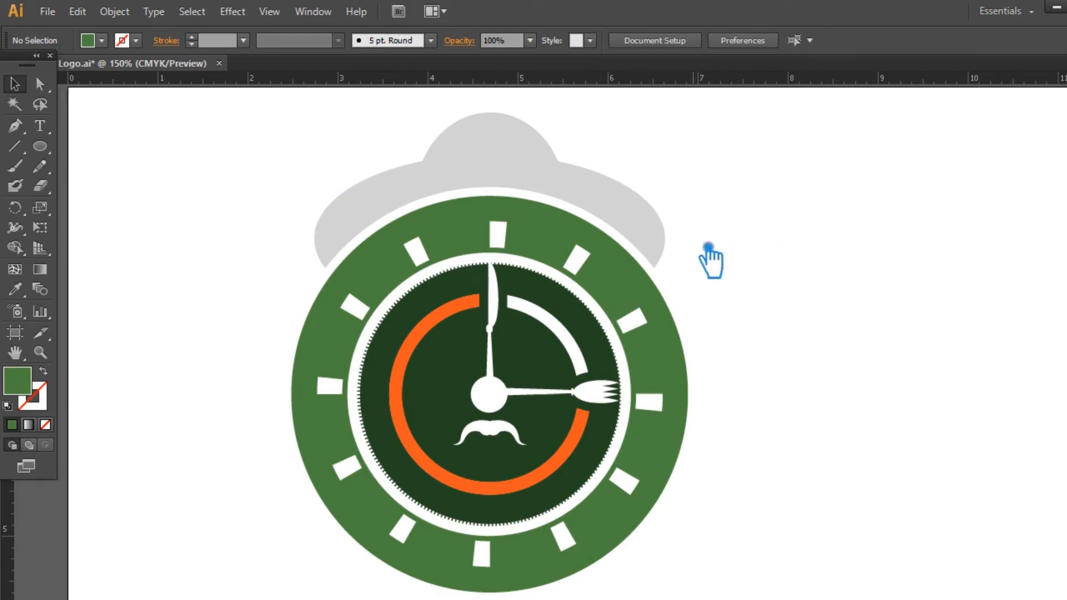
Recolour the grey hat with the green sampled from the tick-mark band, and adjust its fill to a lighter, brighter green
{"action": "left_click", "coordinate": [482, 174]}
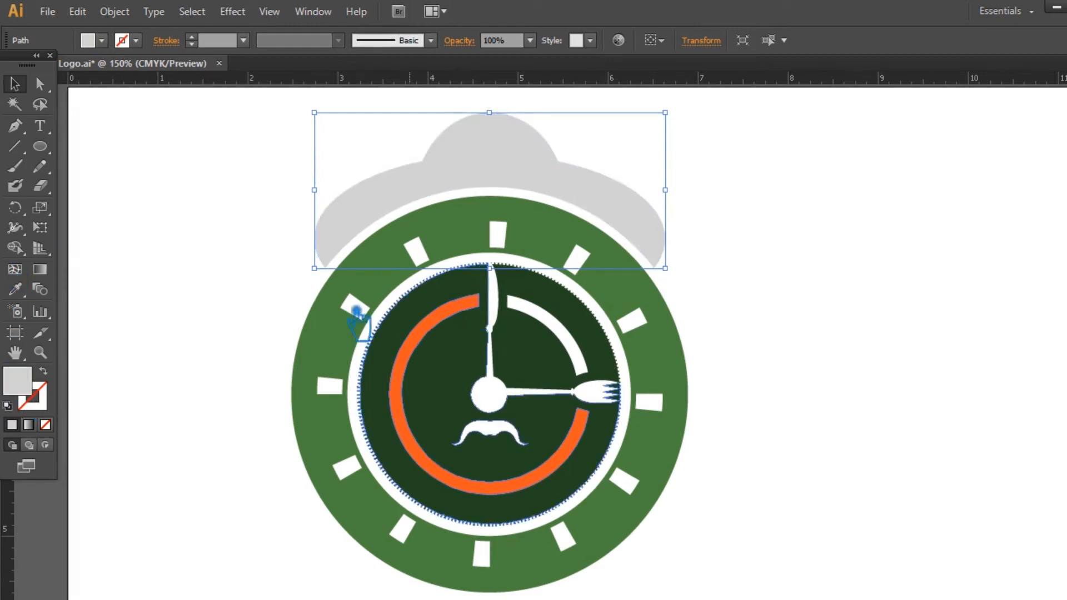
{"action": "left_click", "coordinate": [15, 289]}
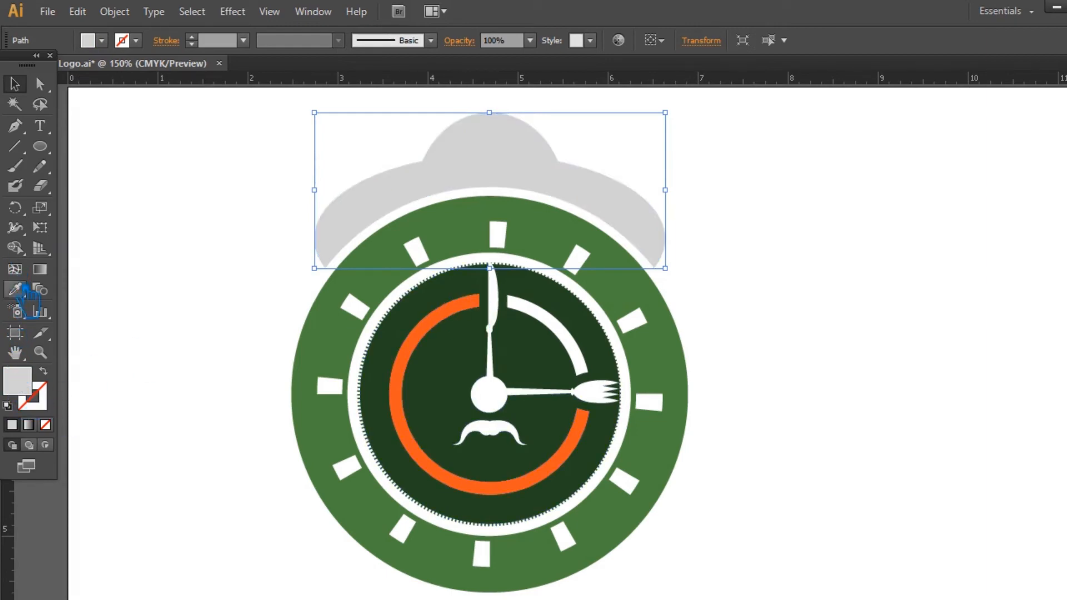
{"action": "left_click", "coordinate": [371, 296]}
{"action": "double_click", "coordinate": [33, 387]}
{"action": "left_click_drag", "start_coordinate": [533, 219], "coordinate": [482, 174]}
{"action": "left_click", "coordinate": [742, 146]}
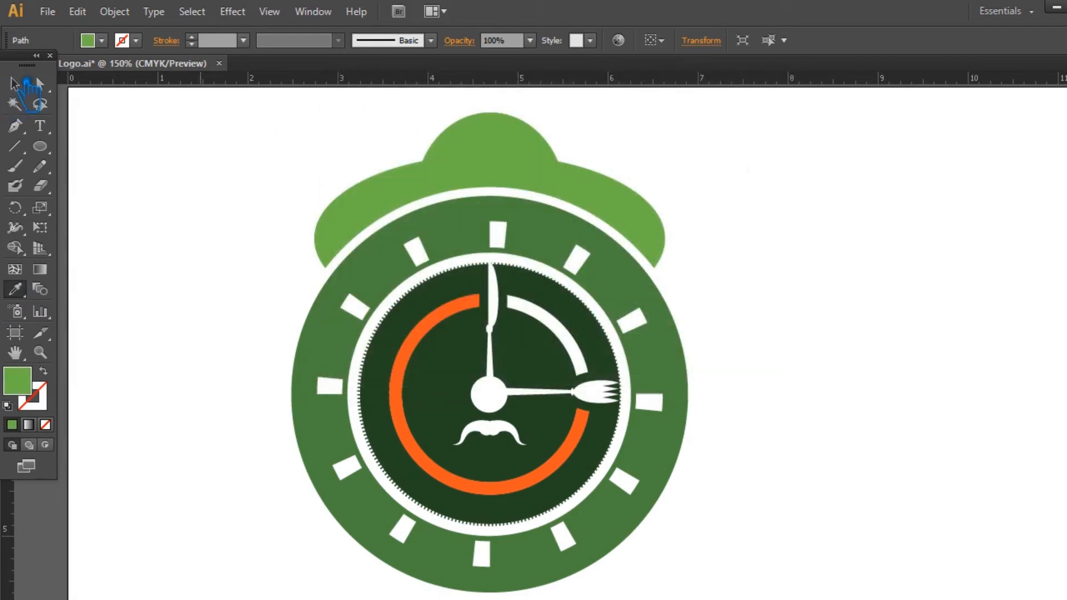
Move the whole clock logo further down on the artboard
{"action": "left_click", "coordinate": [15, 84]}
{"action": "left_click", "coordinate": [859, 312]}
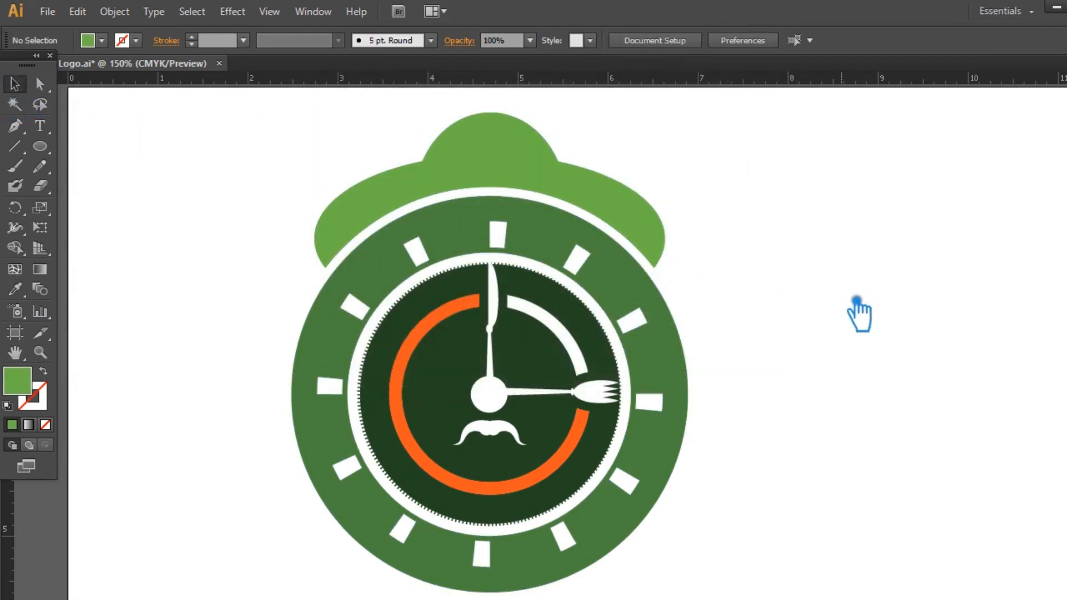
{"action": "key", "text": "ctrl+minus"}
{"action": "key", "text": "ctrl+minus"}
{"action": "left_click_drag", "start_coordinate": [684, 462], "coordinate": [424, 238]}
{"action": "left_click_drag", "start_coordinate": [612, 247], "coordinate": [571, 296]}
{"action": "left_click", "coordinate": [632, 309]}
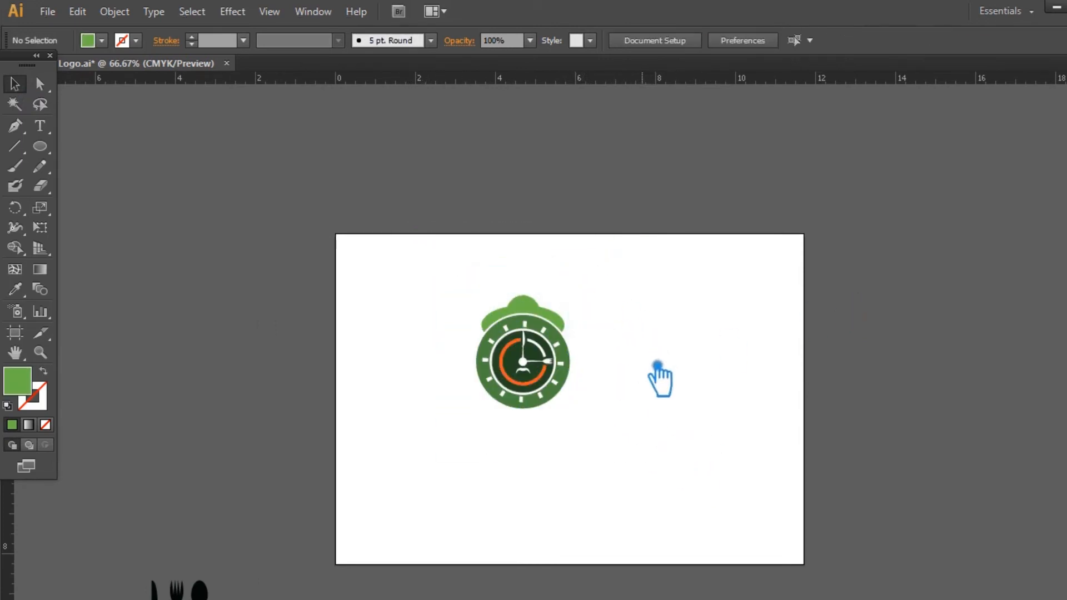
Recolour the large segment of the clock's orange ring with the lighter orange F96C03
{"action": "key", "text": "ctrl+plus"}
{"action": "key", "text": "ctrl+plus"}
{"action": "key", "text": "ctrl+plus"}
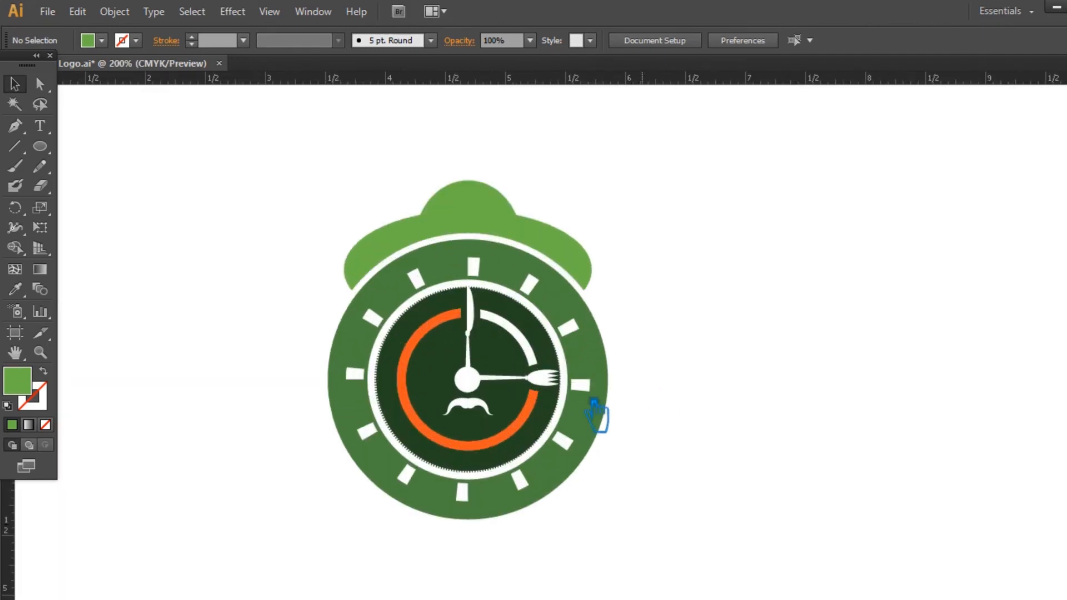
{"action": "key", "text": "a"}
{"action": "left_click", "coordinate": [451, 444]}
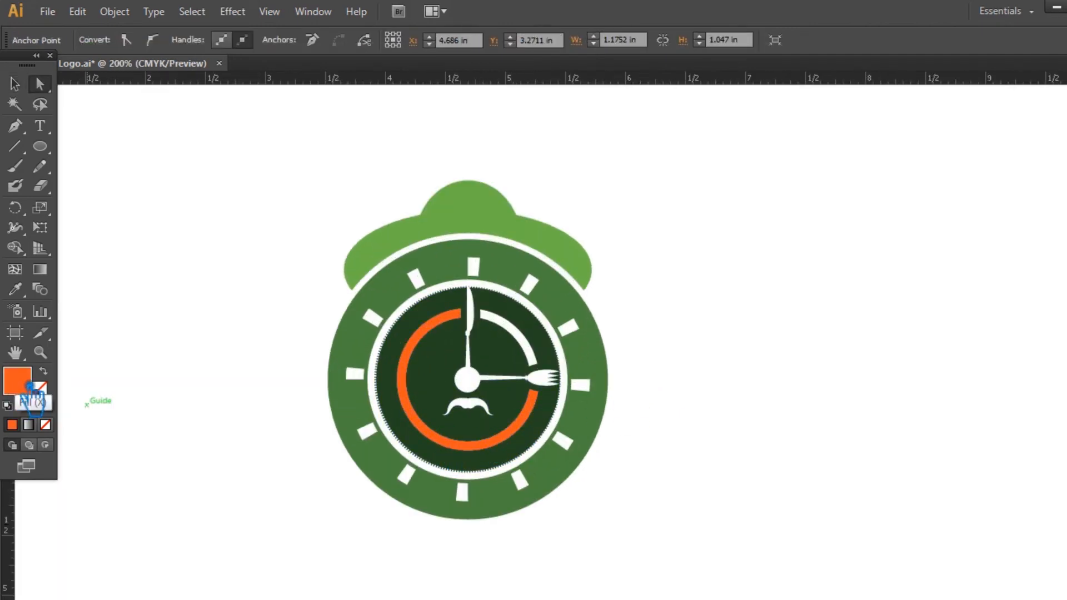
{"action": "double_click", "coordinate": [31, 389]}
{"action": "left_click", "coordinate": [595, 332]}
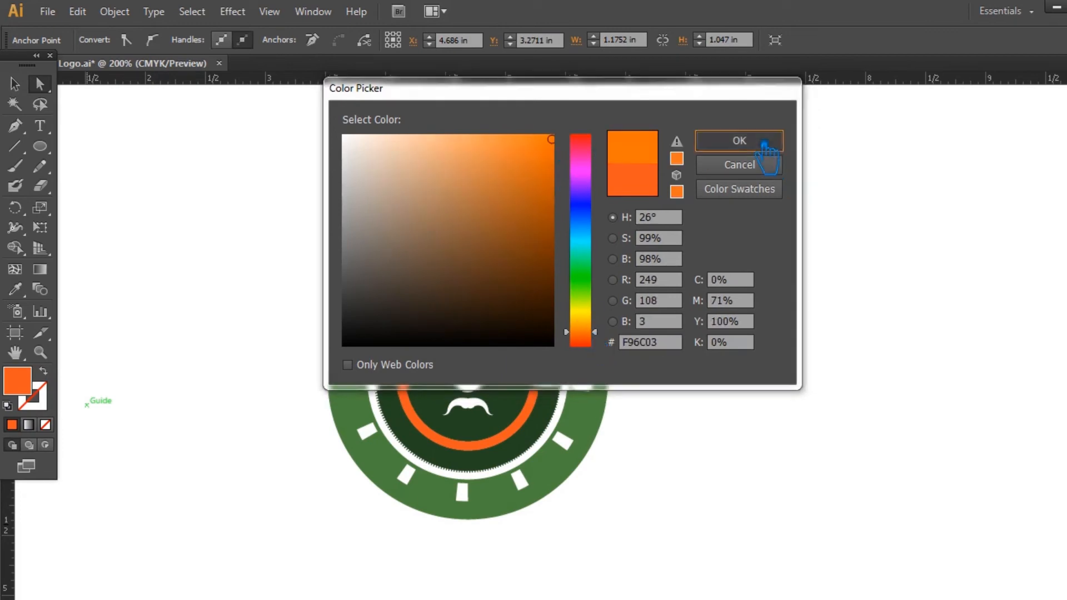
{"action": "left_click", "coordinate": [739, 140]}
Match the short ring segment beside the knife to the lighter orange by sampling it from the large segment
{"action": "left_click", "coordinate": [464, 332]}
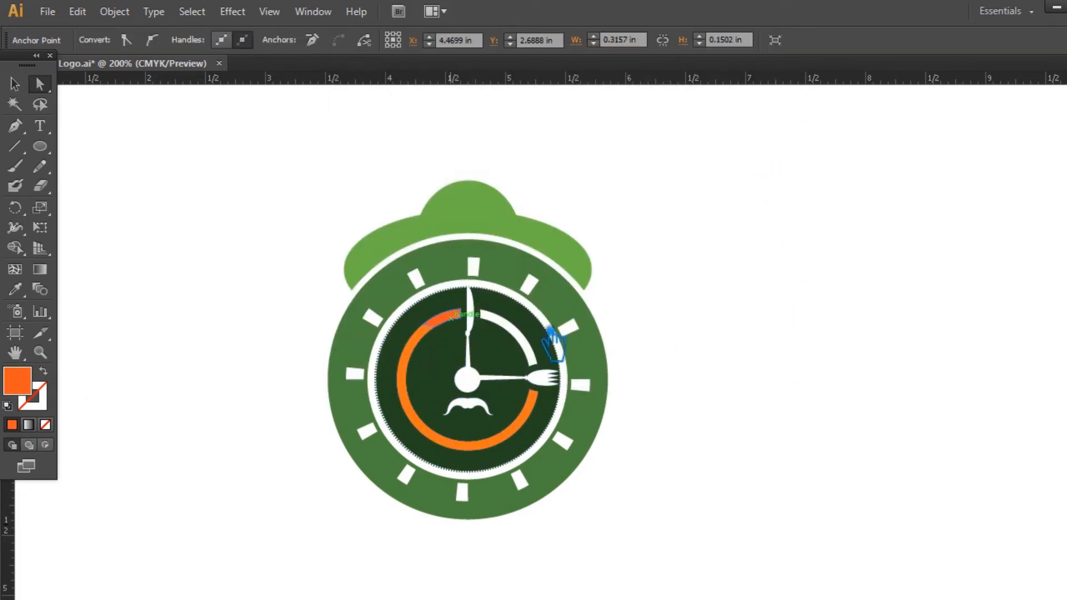
{"action": "key", "text": "ctrl+plus"}
{"action": "key", "text": "ctrl+plus"}
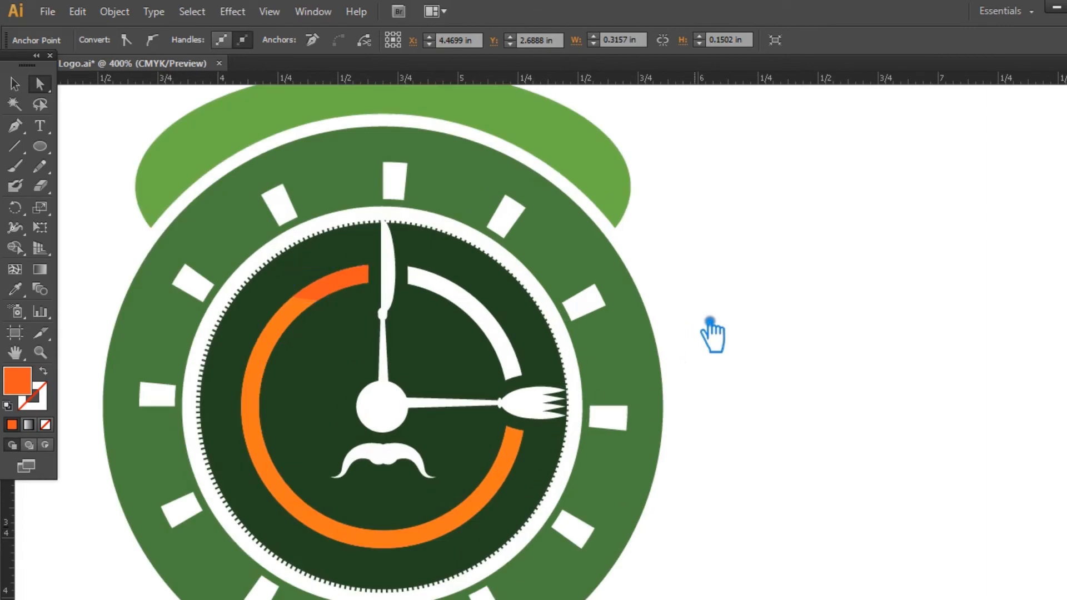
{"action": "key", "text": "i"}
{"action": "left_click", "coordinate": [490, 499]}
Try to unite the whole grouped clock artwork into one shape, and undo the operation
{"action": "left_click", "coordinate": [15, 86]}
{"action": "left_click", "coordinate": [278, 383]}
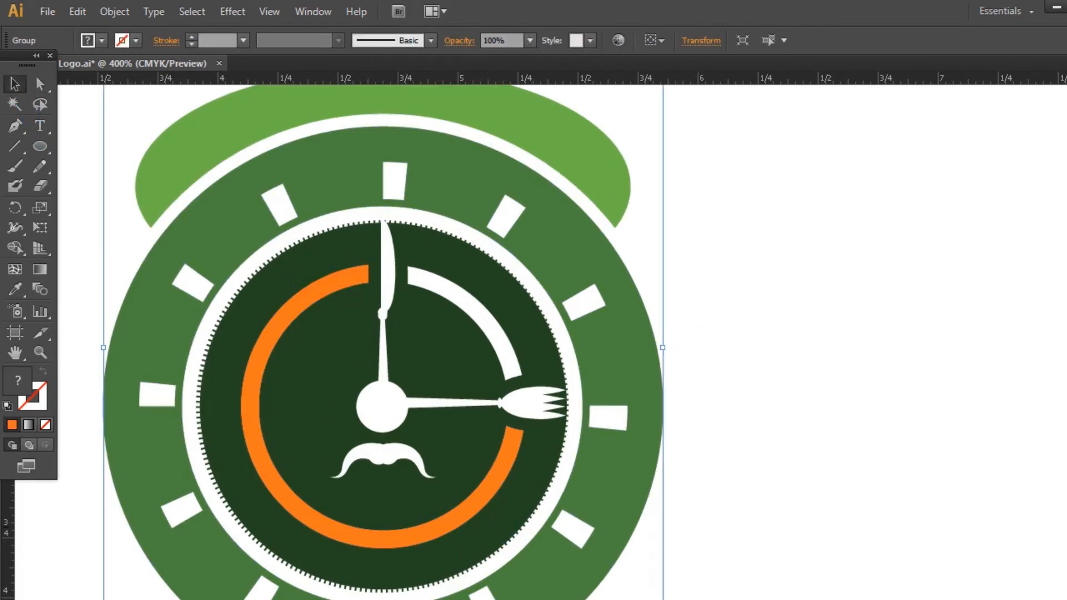
{"action": "key", "text": "ctrl+shift+F9"}
{"action": "left_click", "coordinate": [924, 445]}
{"action": "key", "text": "ctrl+z"}
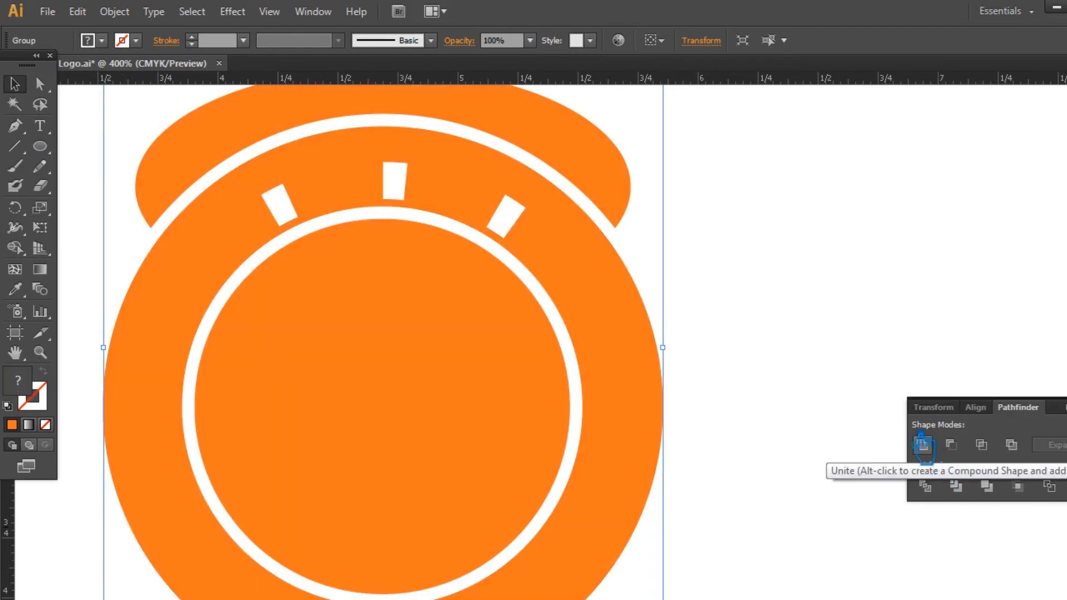
Ungroup the clock artwork and unite the two orange ring segments into a single shape
{"action": "left_click", "coordinate": [778, 392]}
{"action": "left_click", "coordinate": [350, 309]}
{"action": "right_click", "coordinate": [349, 286]}
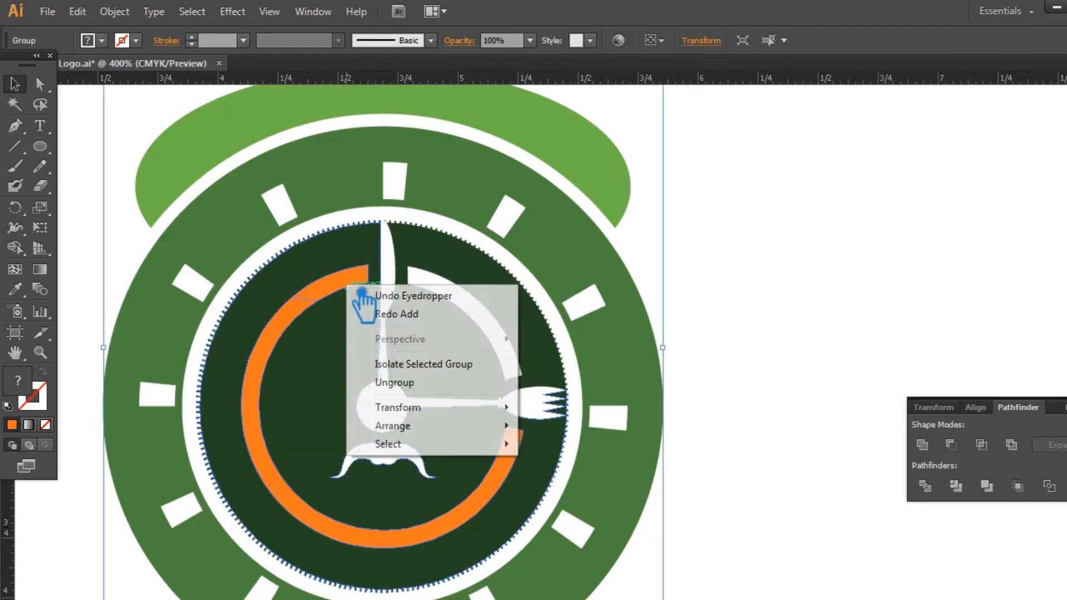
{"action": "left_click", "coordinate": [414, 384]}
{"action": "left_click", "coordinate": [733, 322]}
{"action": "left_click", "coordinate": [344, 286]}
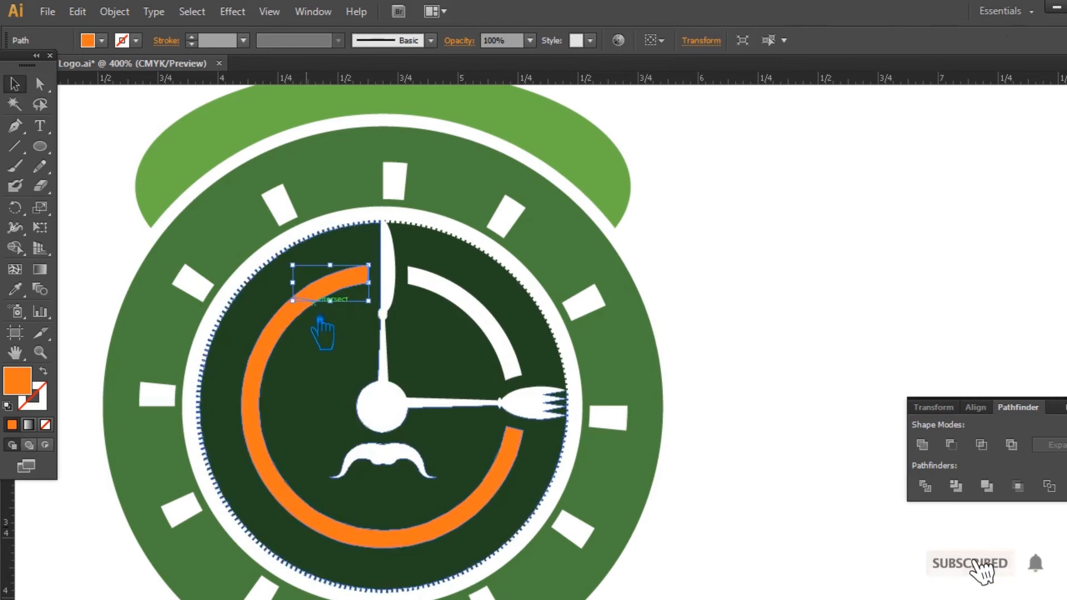
{"action": "left_click", "coordinate": [290, 333], "text": "shift"}
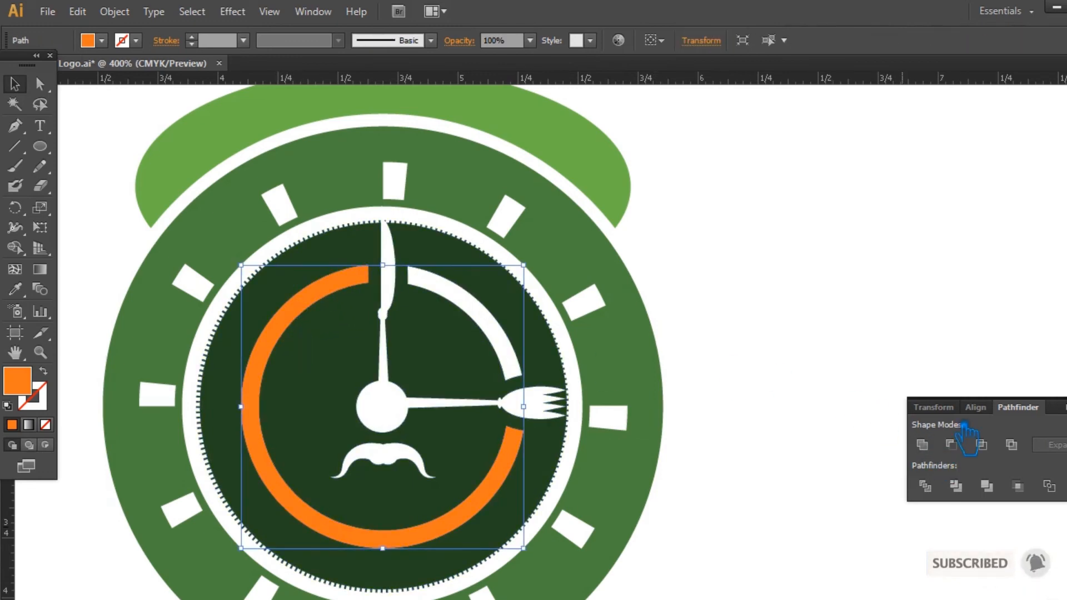
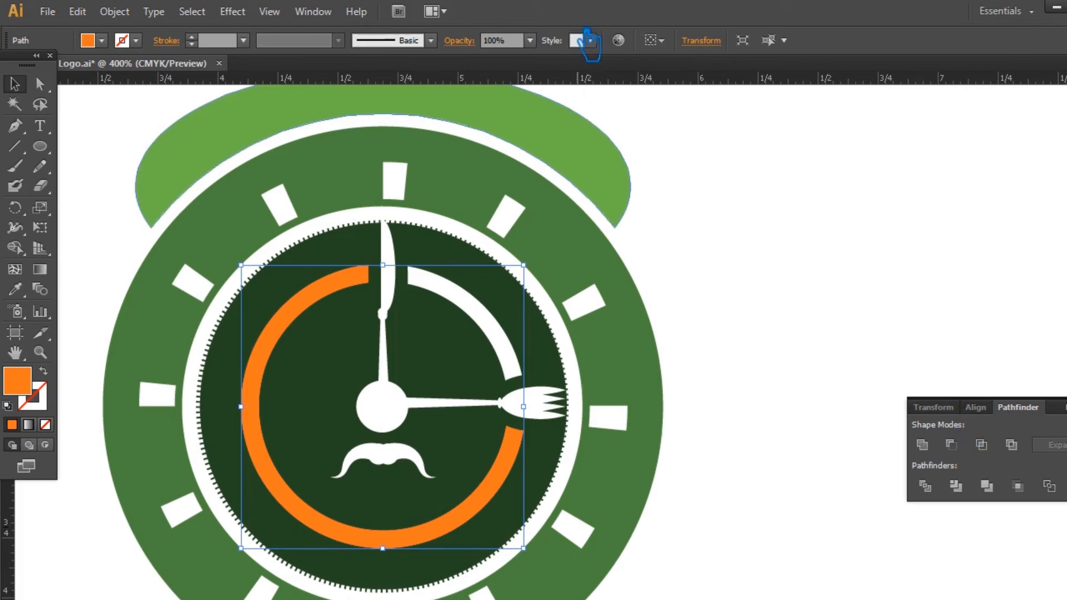
{"action": "left_click", "coordinate": [823, 260]}
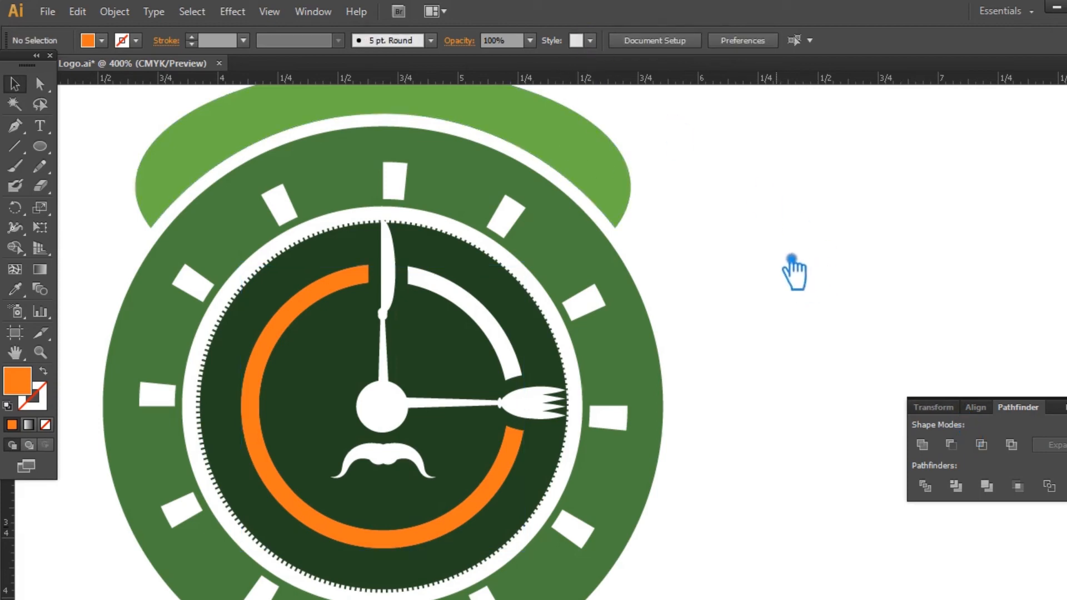
Recolour the chef's hat with the orange sampled from the ring
{"action": "key", "text": "ctrl+minus"}
{"action": "key", "text": "ctrl+minus"}
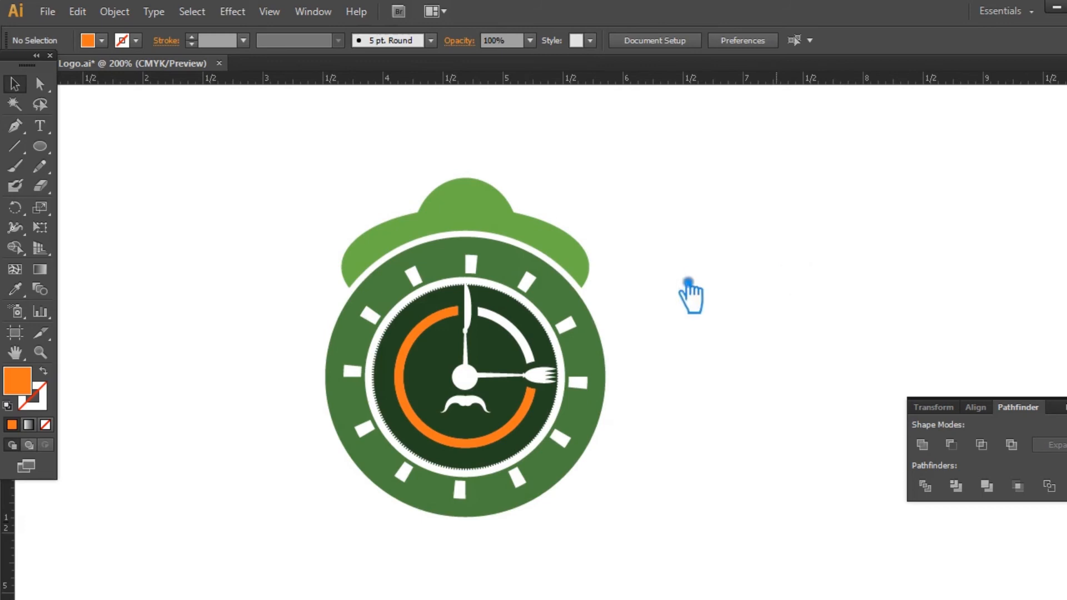
{"action": "left_click", "coordinate": [461, 221]}
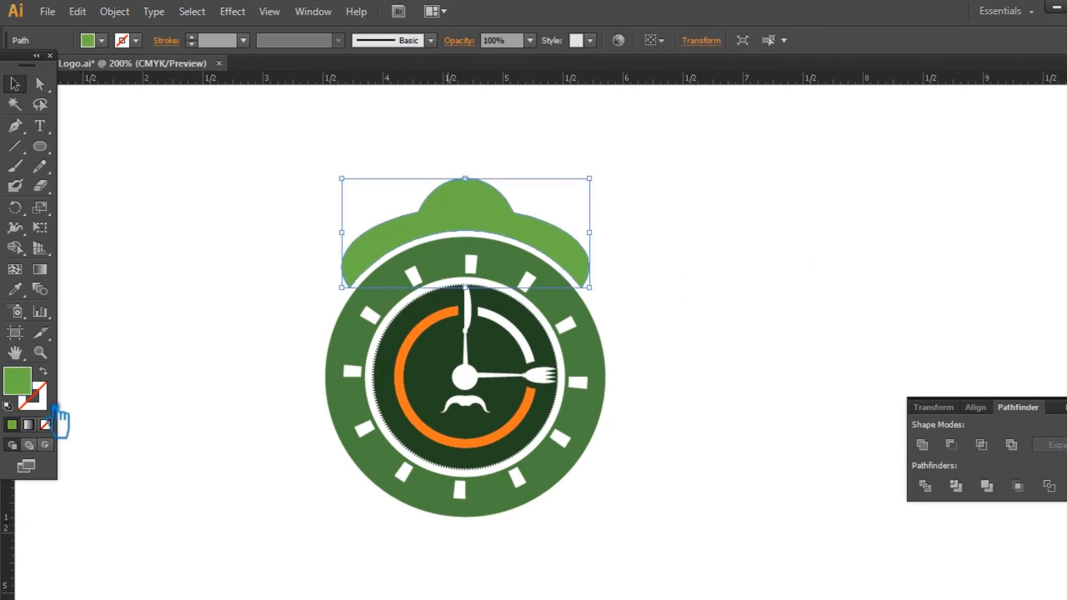
{"action": "left_click", "coordinate": [15, 289]}
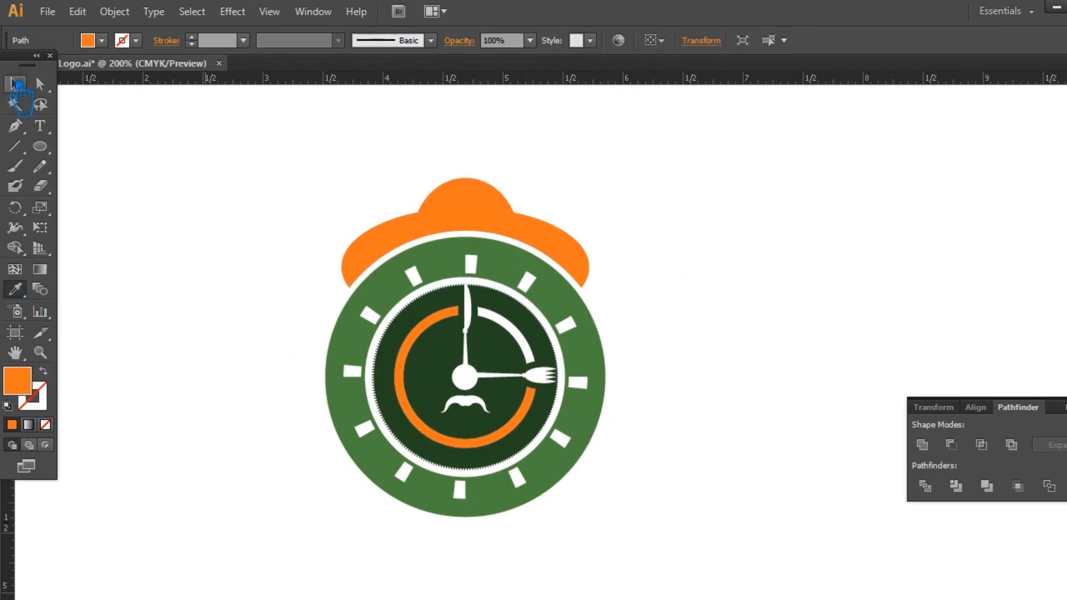
{"action": "left_click", "coordinate": [15, 83]}
Change the chef's hat fill to a yellowish green with a hue of 83°, and brighten it slightly
{"action": "double_click", "coordinate": [25, 386]}
{"action": "left_click", "coordinate": [595, 328]}
{"action": "left_click_drag", "start_coordinate": [599, 332], "coordinate": [595, 300]}
{"action": "left_click", "coordinate": [520, 228]}
{"action": "left_click", "coordinate": [517, 219]}
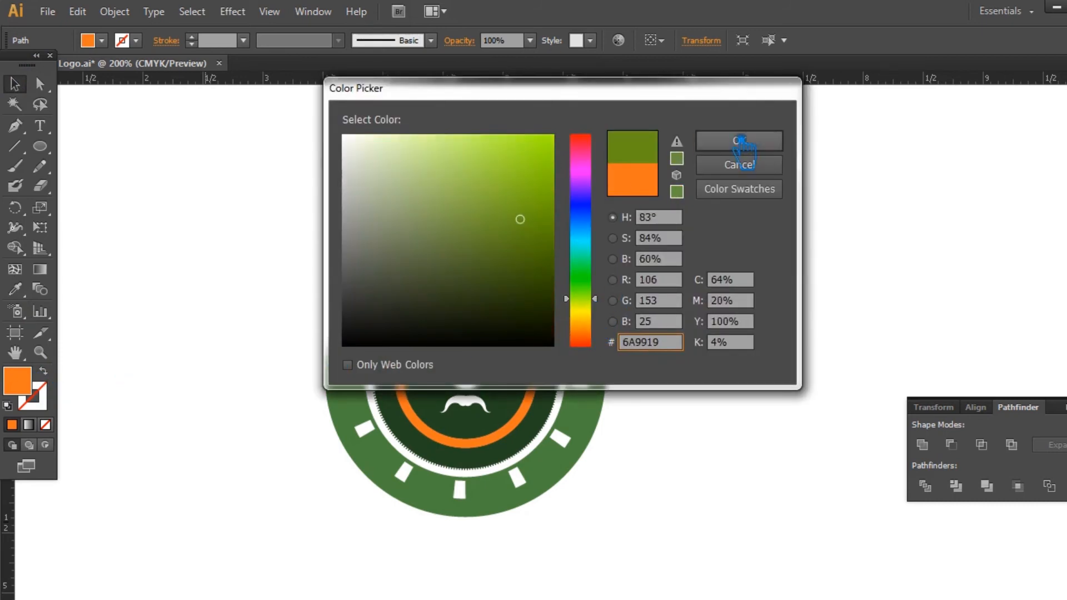
{"action": "left_click", "coordinate": [739, 140]}
{"action": "double_click", "coordinate": [18, 383]}
{"action": "left_click_drag", "start_coordinate": [516, 204], "coordinate": [515, 186]}
{"action": "left_click", "coordinate": [739, 142]}
{"action": "left_click", "coordinate": [756, 177]}
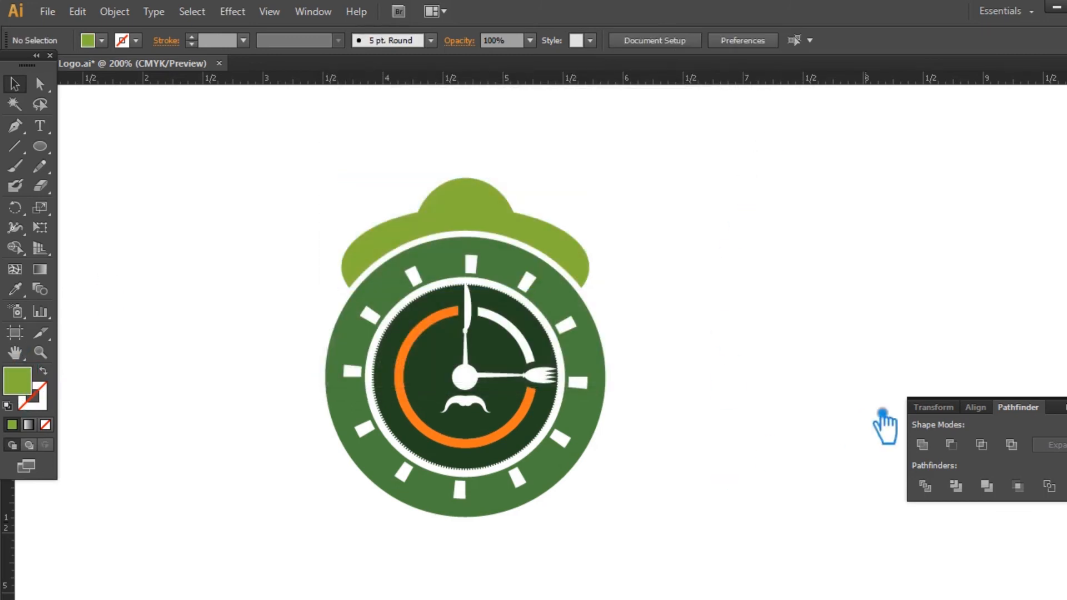
Change the dark green clock face to the dark grey 515151
{"action": "left_click", "coordinate": [437, 375]}
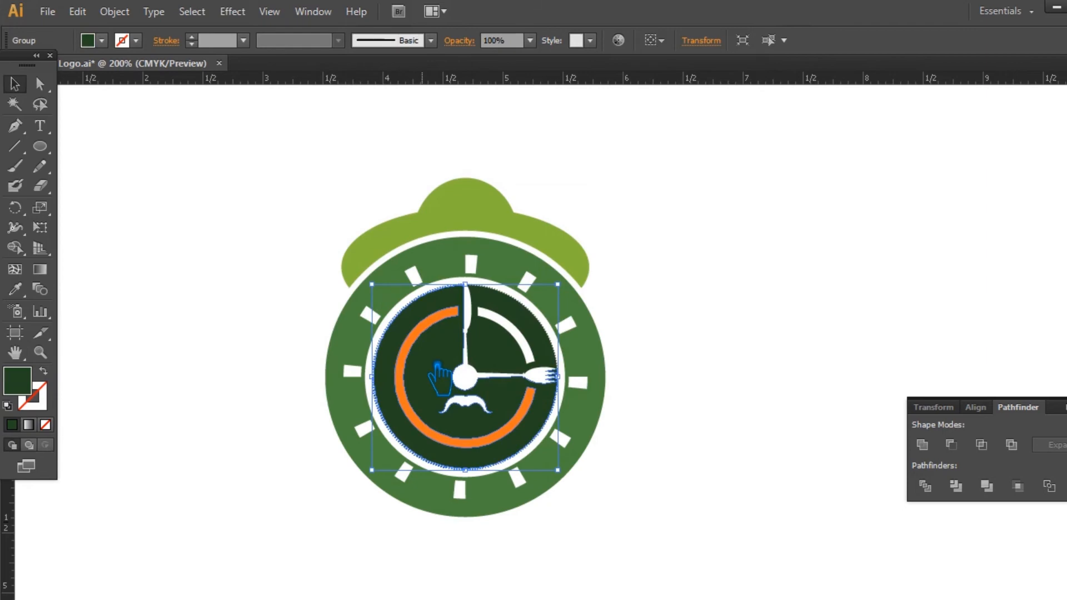
{"action": "double_click", "coordinate": [20, 383]}
{"action": "left_click_drag", "start_coordinate": [462, 300], "coordinate": [345, 286]}
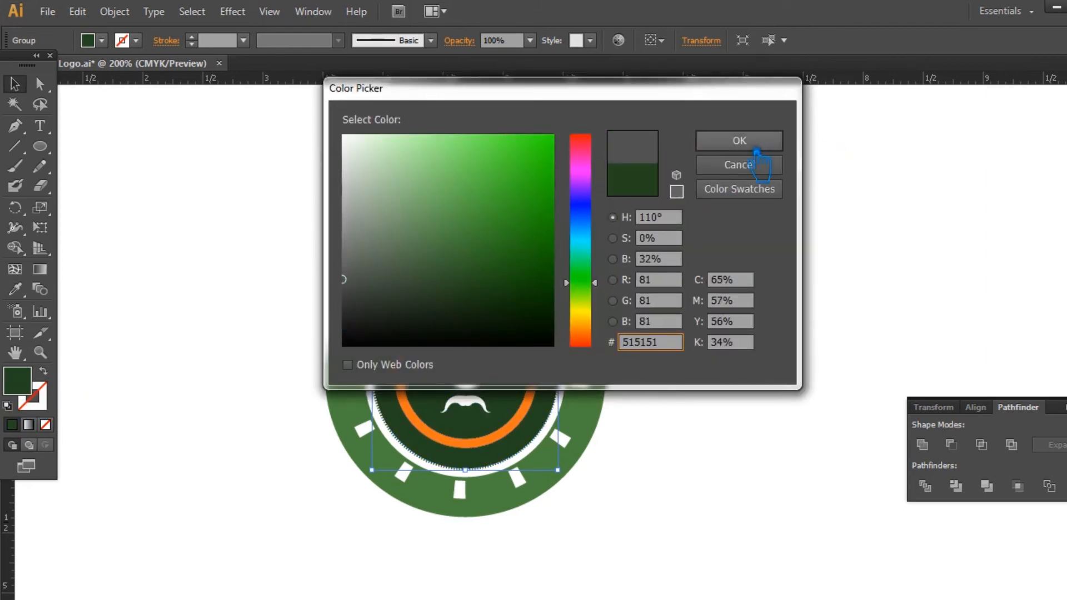
{"action": "left_click", "coordinate": [739, 140]}
{"action": "left_click", "coordinate": [746, 168]}
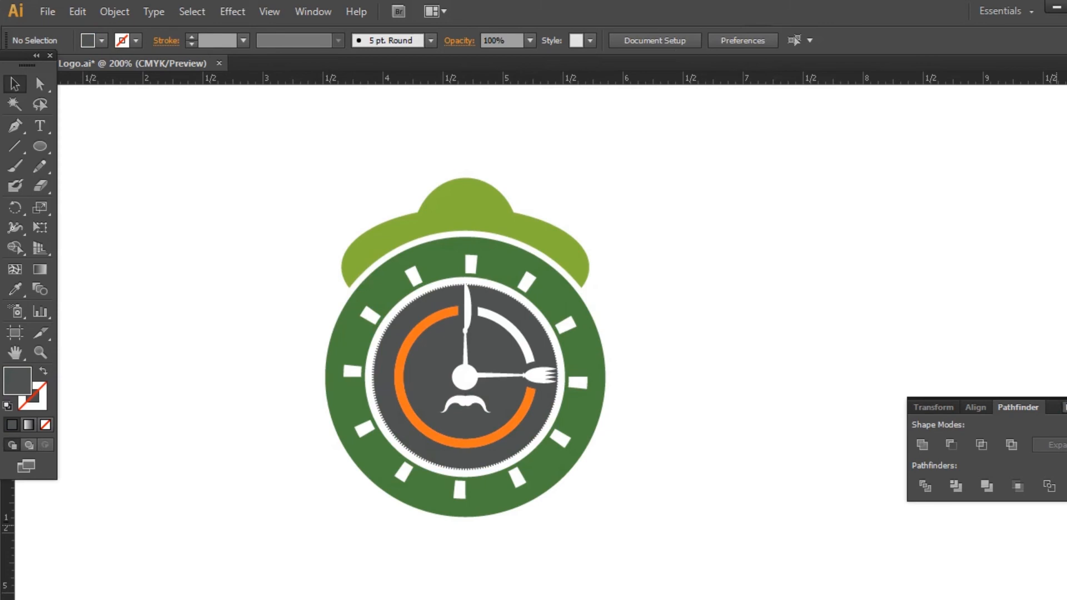
{"action": "key", "text": "shift+Tab"}
{"action": "key", "text": "ctrl+equal"}
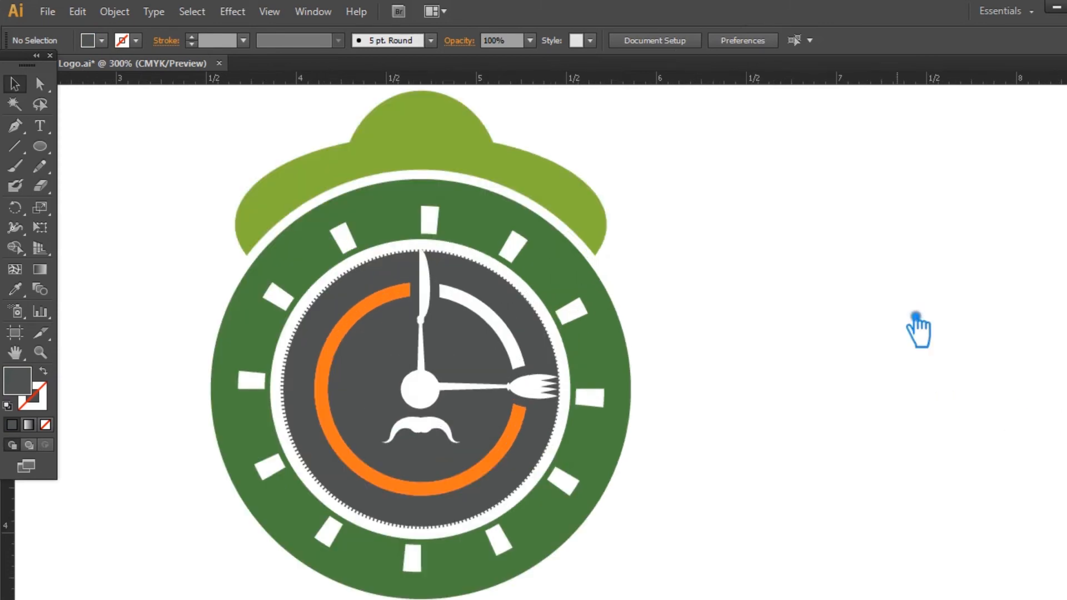
{"action": "left_click", "coordinate": [410, 386]}
{"action": "left_click", "coordinate": [823, 293]}
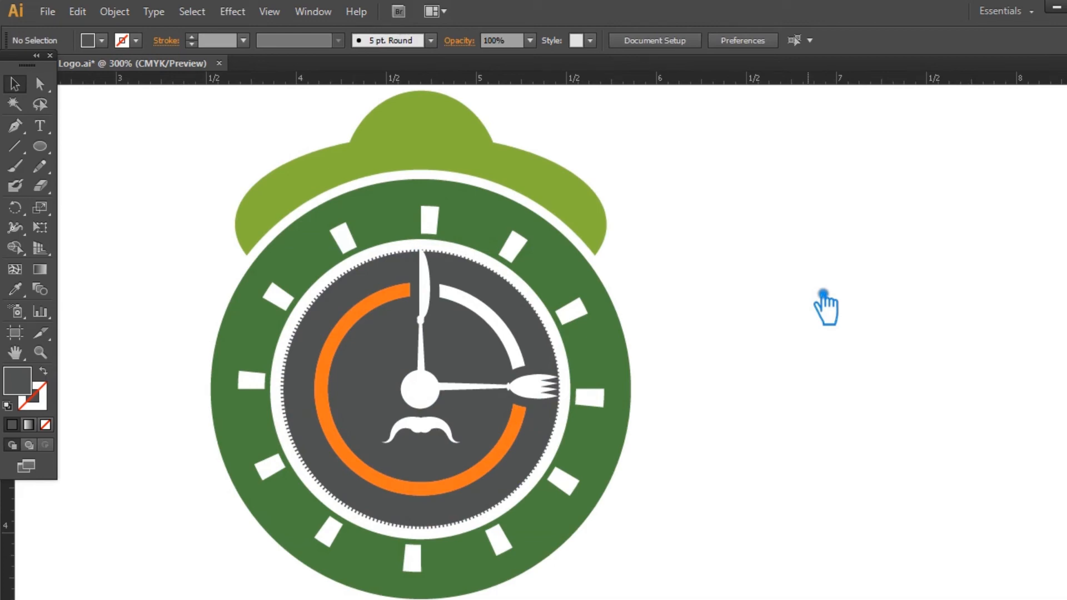
{"action": "key", "text": "ctrl+minus"}
{"action": "key", "text": "ctrl+minus"}
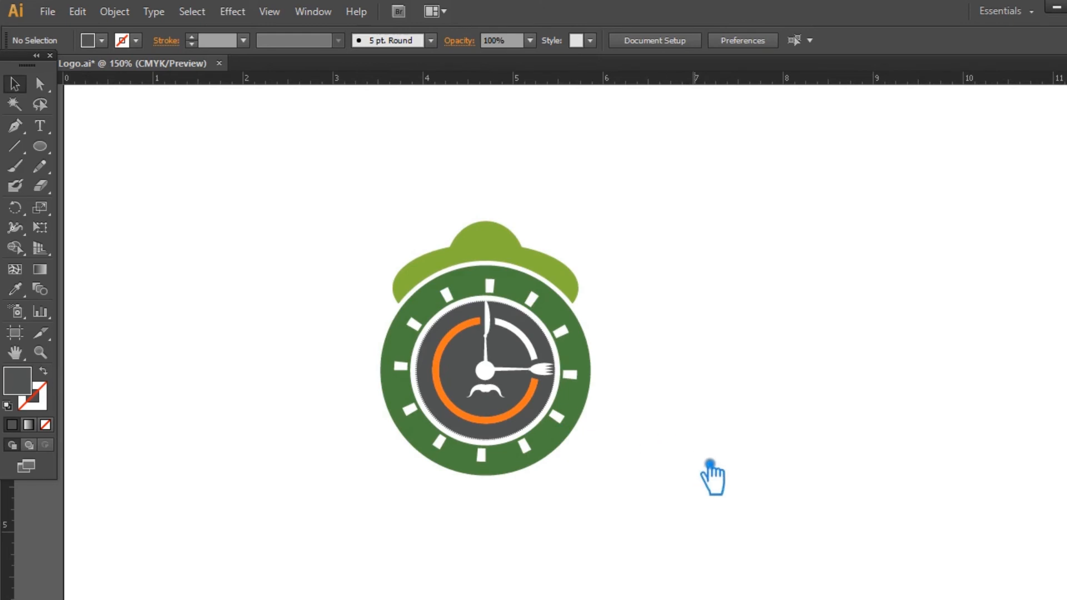
Group the chef's hat and all the clock pieces into one object
{"action": "left_click_drag", "start_coordinate": [710, 463], "coordinate": [705, 417]}
{"action": "left_click_drag", "start_coordinate": [653, 457], "coordinate": [287, 183]}
{"action": "key", "text": "ctrl+g"}
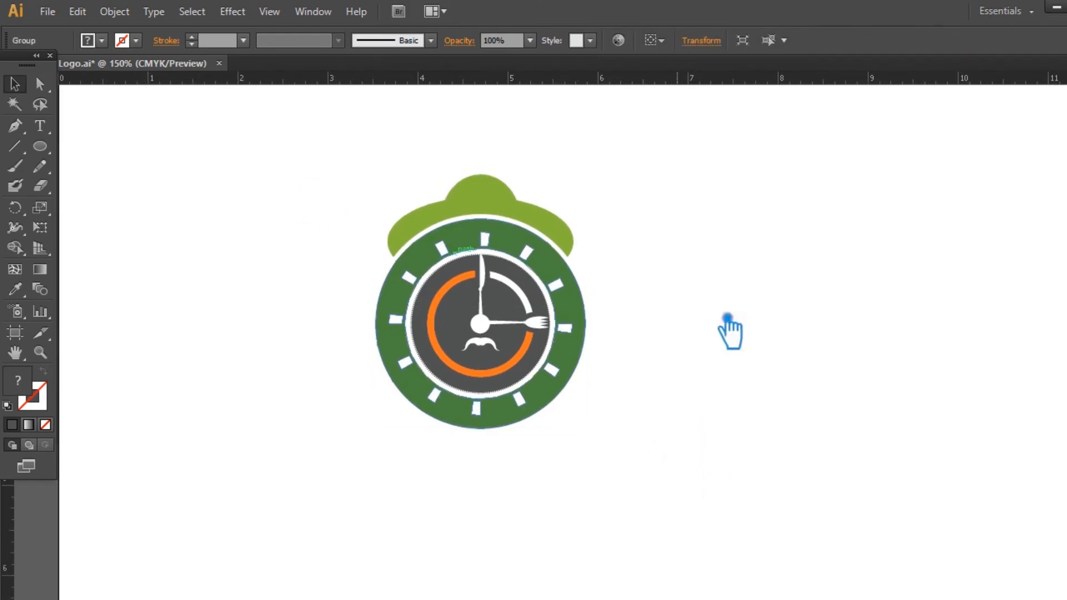
Move the grouped logo up and to the right on the artboard, and save the document
{"action": "left_click", "coordinate": [729, 333]}
{"action": "left_click_drag", "start_coordinate": [589, 326], "coordinate": [641, 280]}
{"action": "left_click", "coordinate": [774, 362]}
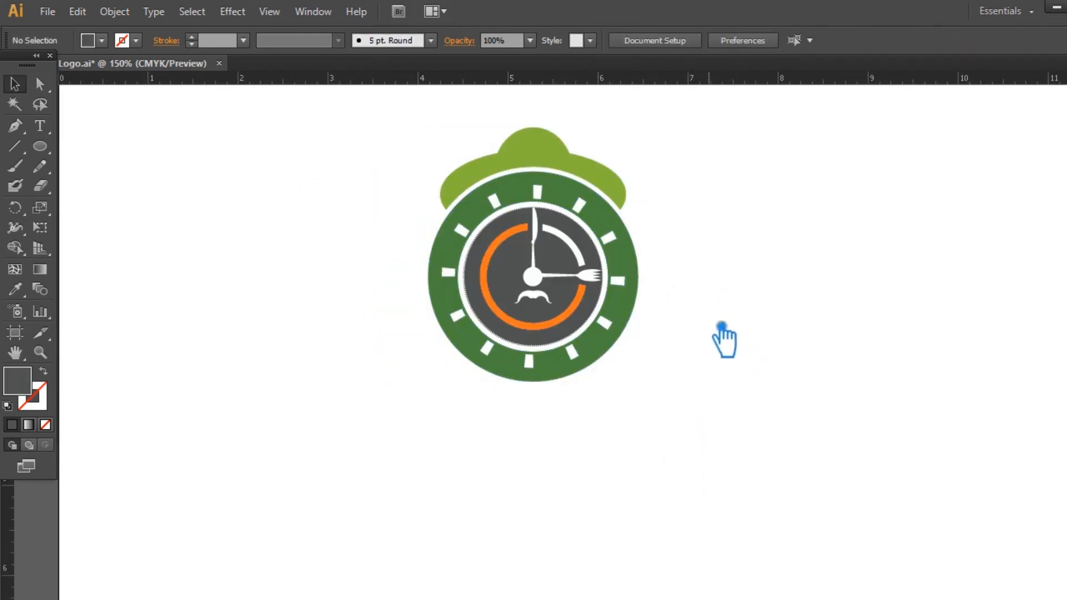
{"action": "key", "text": "ctrl+s"}
Add the text "Restaurant Hours" below the clock at 72 pt
{"action": "left_click", "coordinate": [40, 126]}
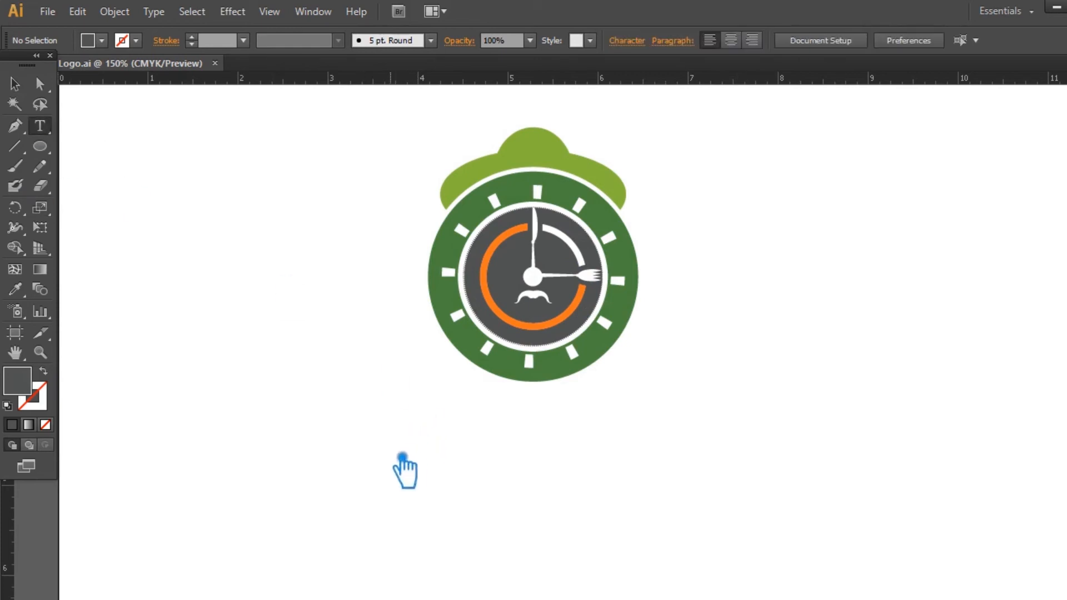
{"action": "left_click", "coordinate": [371, 476]}
{"action": "left_click", "coordinate": [787, 40]}
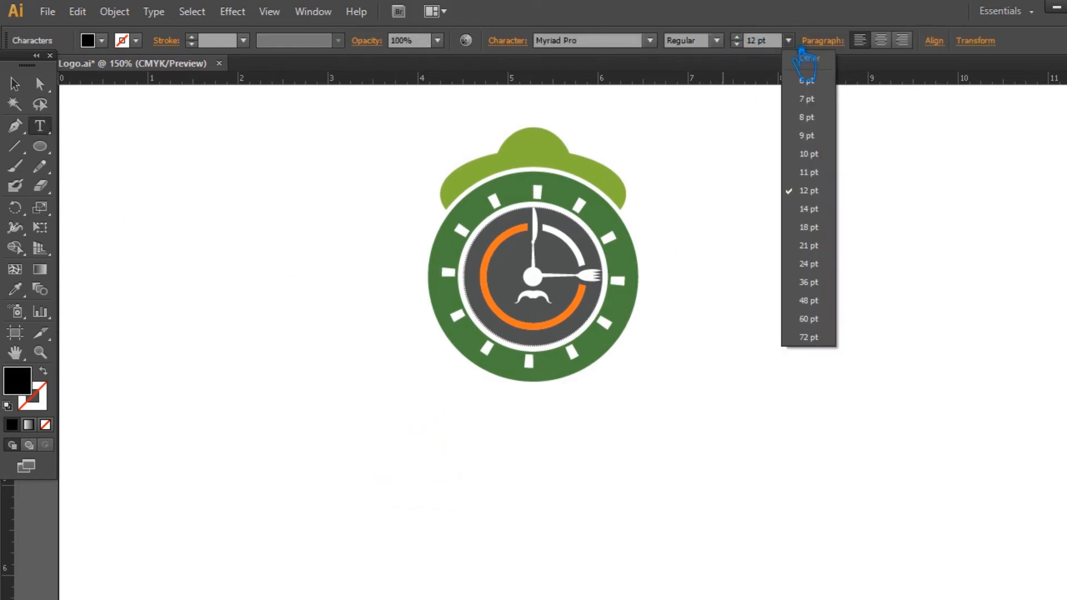
{"action": "left_click", "coordinate": [819, 351]}
{"action": "type", "text": "R"}
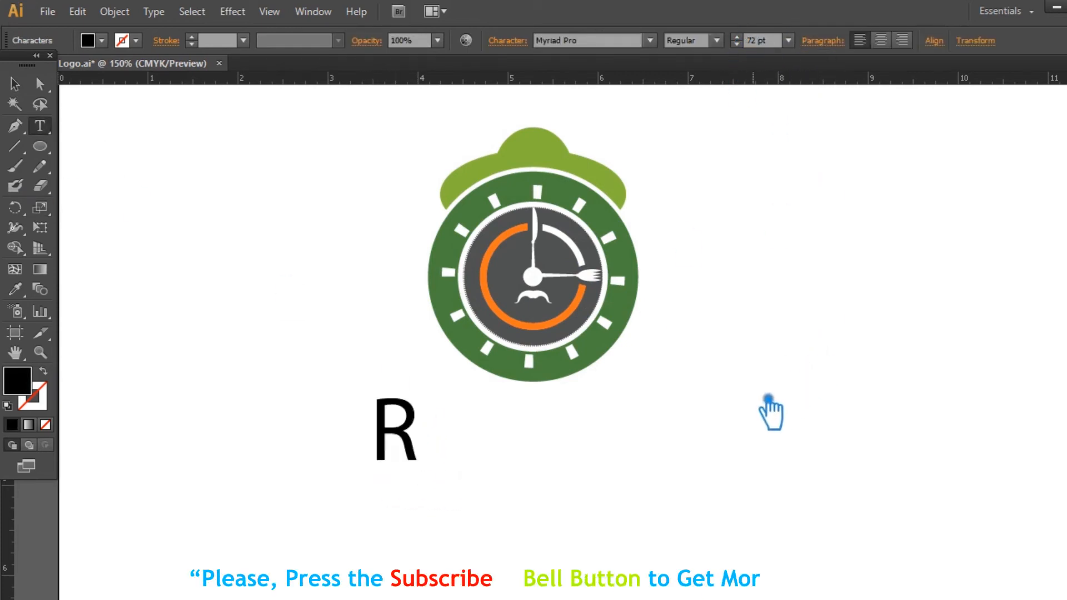
{"action": "type", "text": "estauran"}
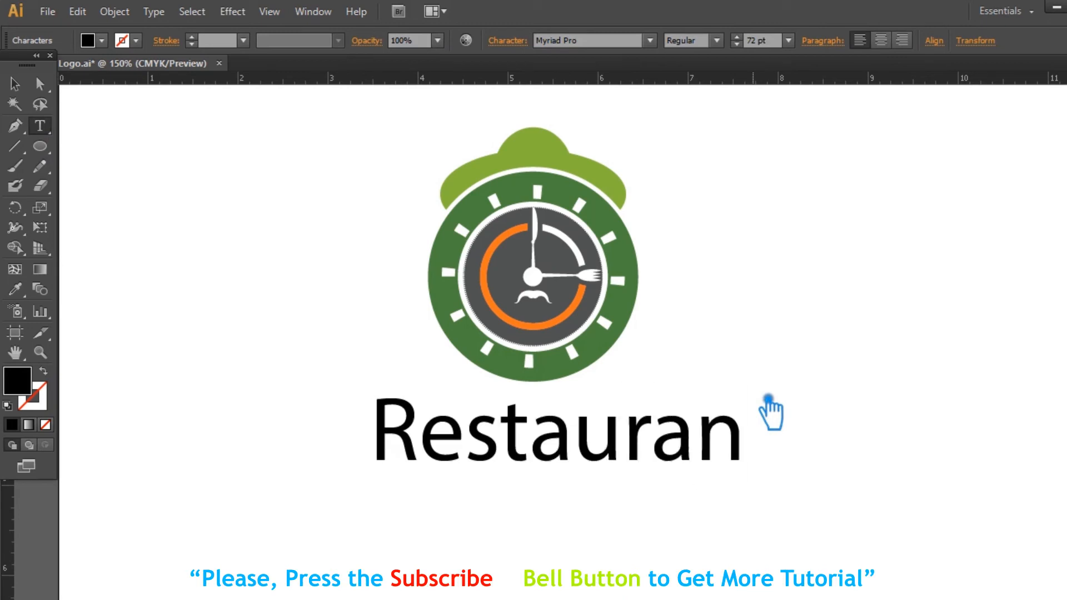
{"action": "type", "text": "t Hours"}
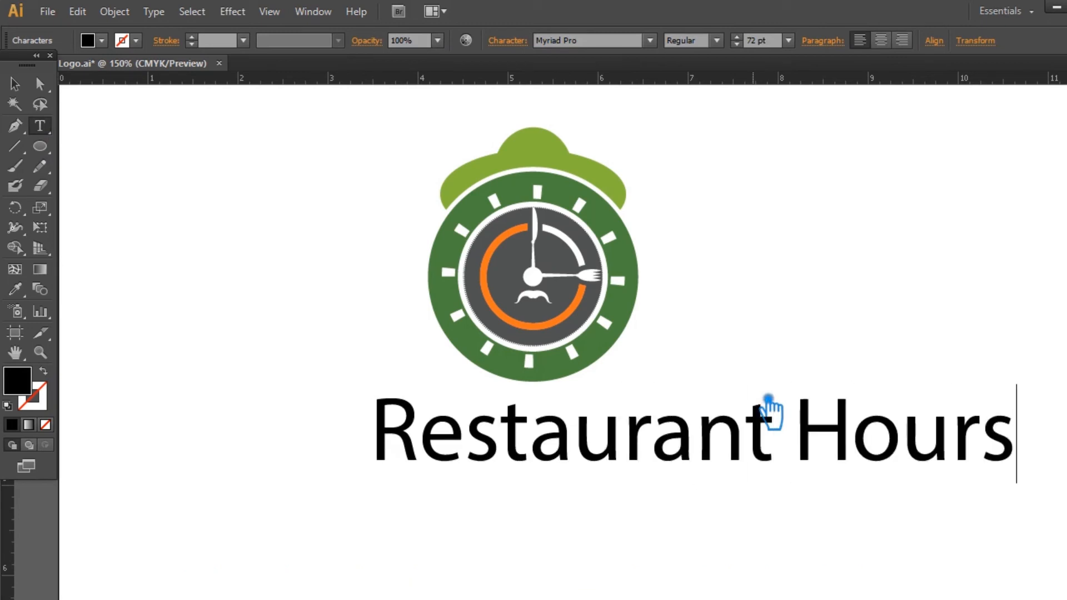
{"action": "key", "text": "Escape"}
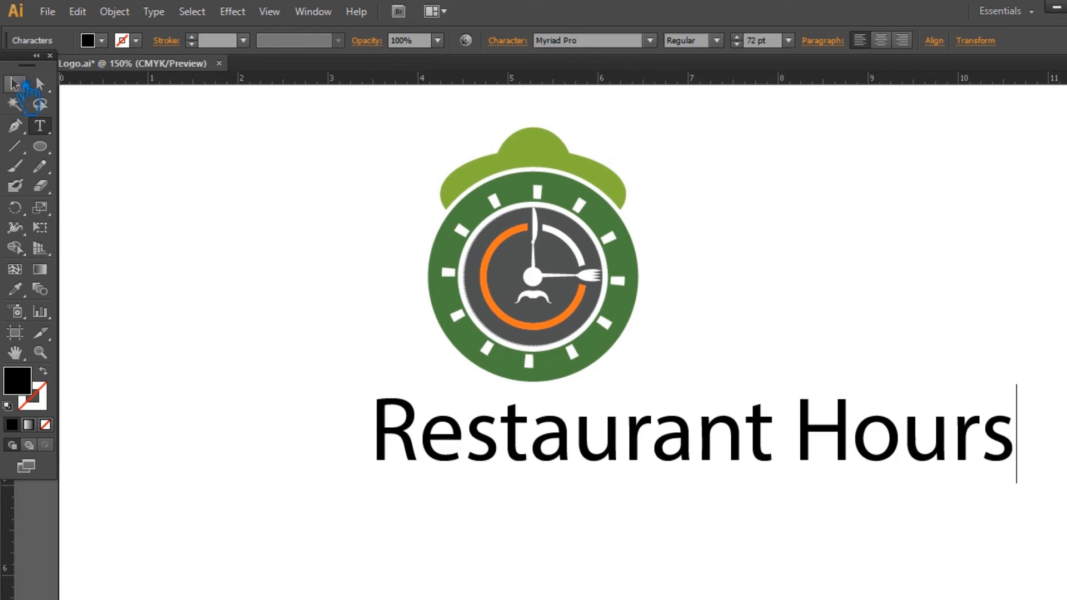
{"action": "left_click", "coordinate": [737, 262]}
Move the "Restaurant Hours" text left and try fonts such as NeoRetroFill and Nirvana on it
{"action": "left_click_drag", "start_coordinate": [819, 443], "coordinate": [657, 421]}
{"action": "left_click", "coordinate": [603, 43]}
{"action": "key", "text": "Down"}
{"action": "key", "text": "Down"}
{"action": "key", "text": "Down"}
{"action": "key", "text": "Down"}
{"action": "key", "text": "Down"}
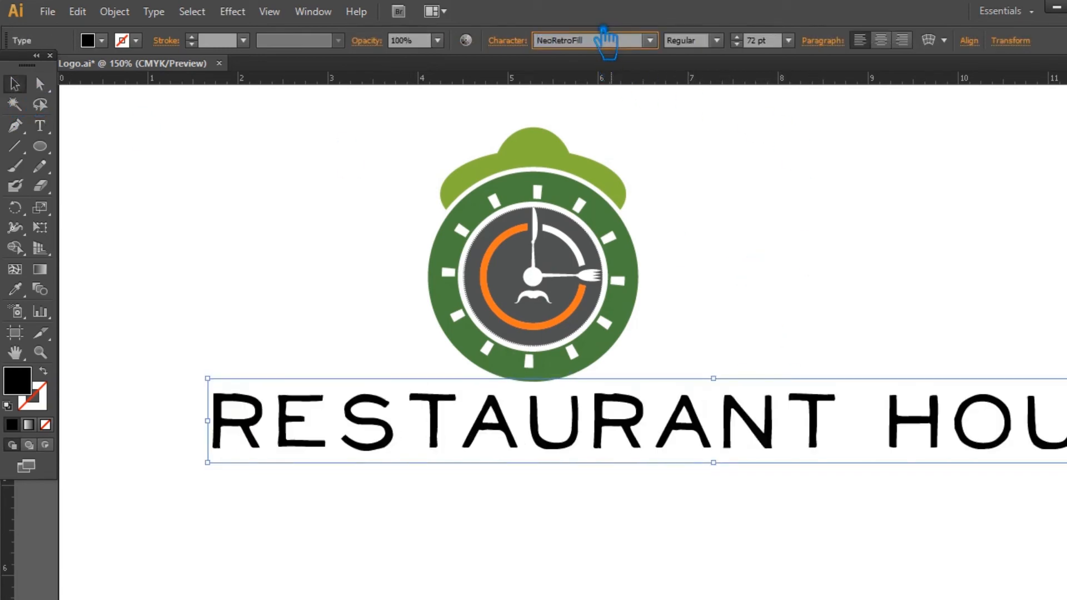
{"action": "key", "text": "Down"}
{"action": "key", "text": "Down"}
{"action": "key", "text": "Down"}
{"action": "key", "text": "Down"}
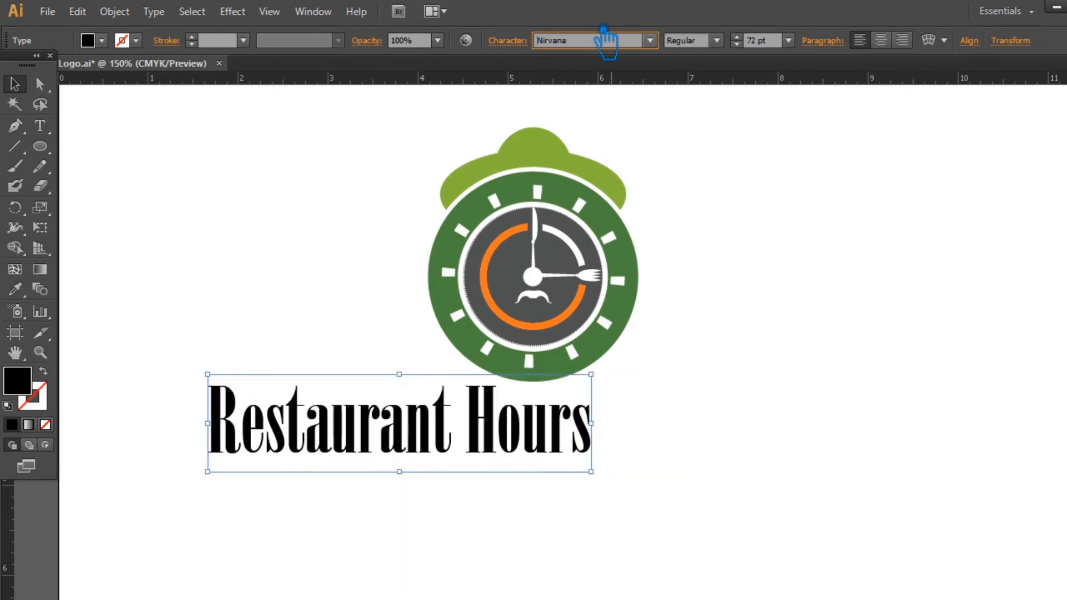
Try setting the "Restaurant Hours" text in all caps
{"action": "left_click", "coordinate": [520, 41]}
{"action": "left_click", "coordinate": [372, 213]}
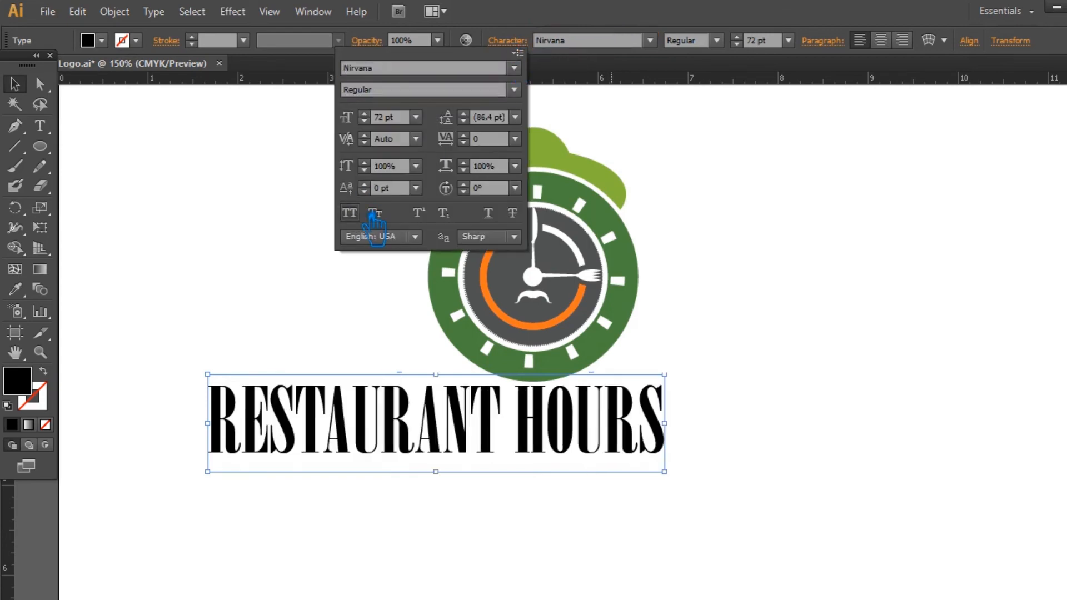
{"action": "left_click", "coordinate": [371, 216]}
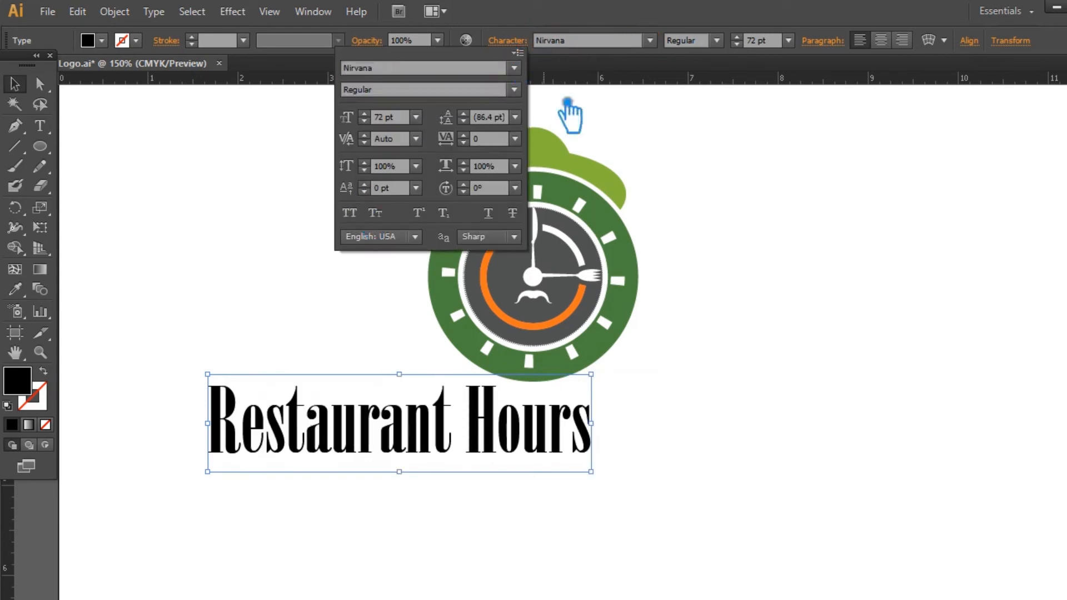
Go through further fonts for the "Restaurant Hours" text as far as Oswald
{"action": "left_click", "coordinate": [586, 41]}
{"action": "key", "text": "Down"}
{"action": "key", "text": "Down"}
{"action": "key", "text": "Down"}
{"action": "key", "text": "Down"}
{"action": "key", "text": "Down"}
{"action": "key", "text": "Down"}
{"action": "key", "text": "Down"}
{"action": "key", "text": "Down"}
{"action": "key", "text": "Down"}
{"action": "key", "text": "Down"}
{"action": "key", "text": "Down"}
{"action": "key", "text": "Down"}
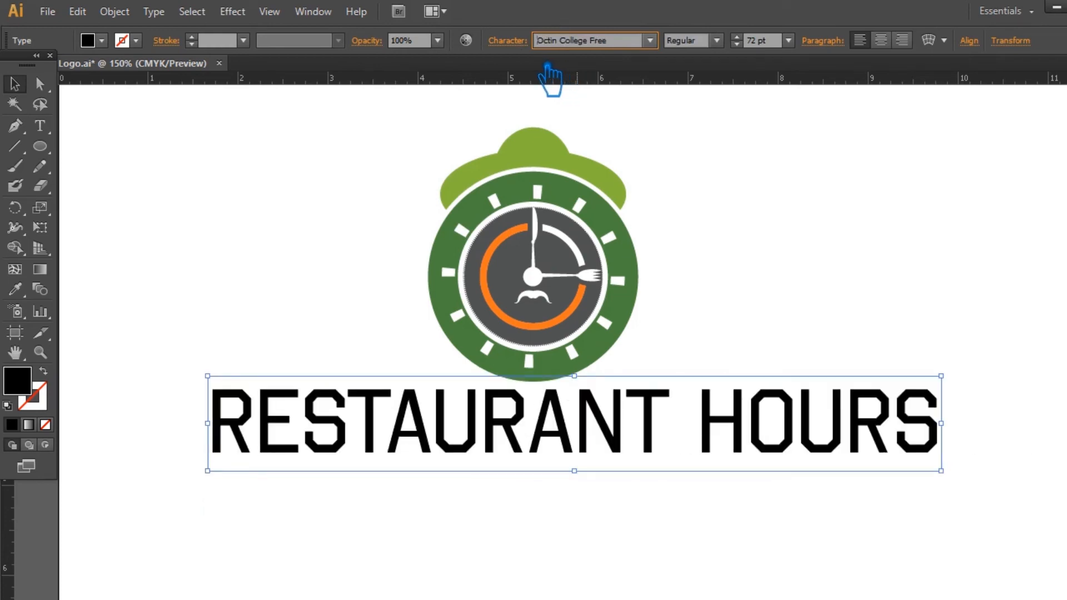
{"action": "key", "text": "Down"}
{"action": "key", "text": "Down"}
{"action": "key", "text": "Down"}
{"action": "key", "text": "Down"}
{"action": "key", "text": "Down"}
{"action": "key", "text": "Down"}
{"action": "key", "text": "Down"}
{"action": "key", "text": "Down"}
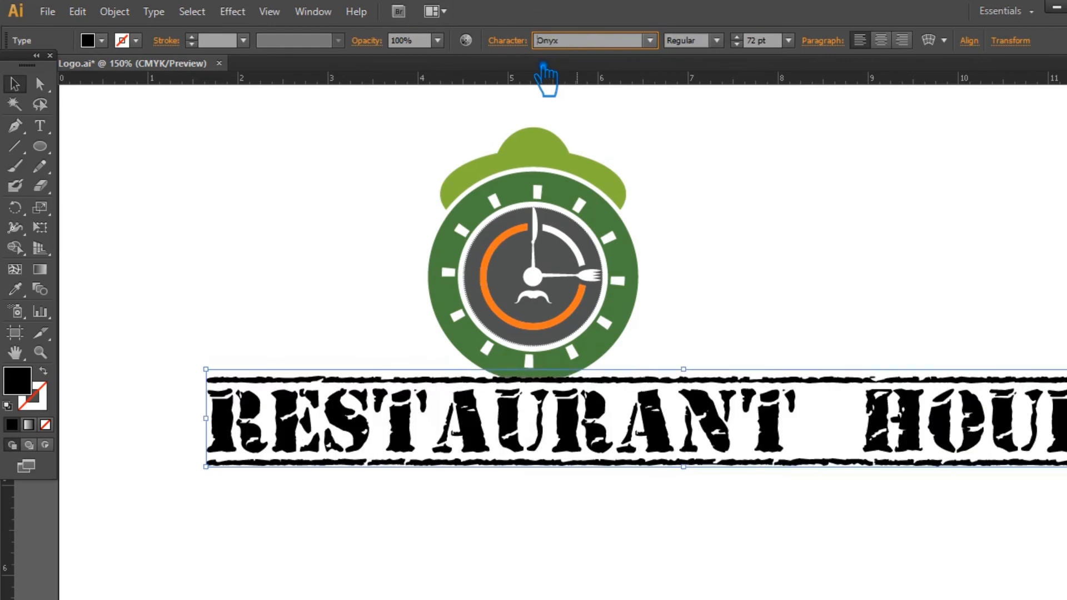
{"action": "key", "text": "Down"}
{"action": "key", "text": "Down"}
{"action": "key", "text": "Down"}
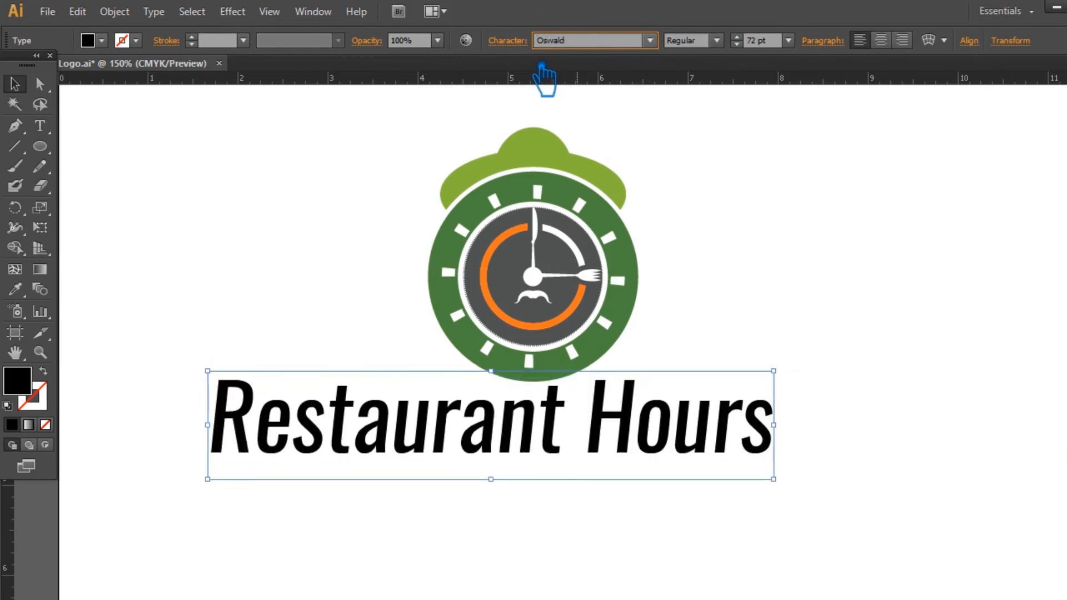
Set the "Restaurant Hours" text in Oswald Stencil Bold at 54 pt and move it right, roughly centred below the clock
{"action": "left_click", "coordinate": [737, 44]}
{"action": "left_click_drag", "start_coordinate": [644, 452], "coordinate": [721, 448]}
{"action": "left_click", "coordinate": [774, 300]}
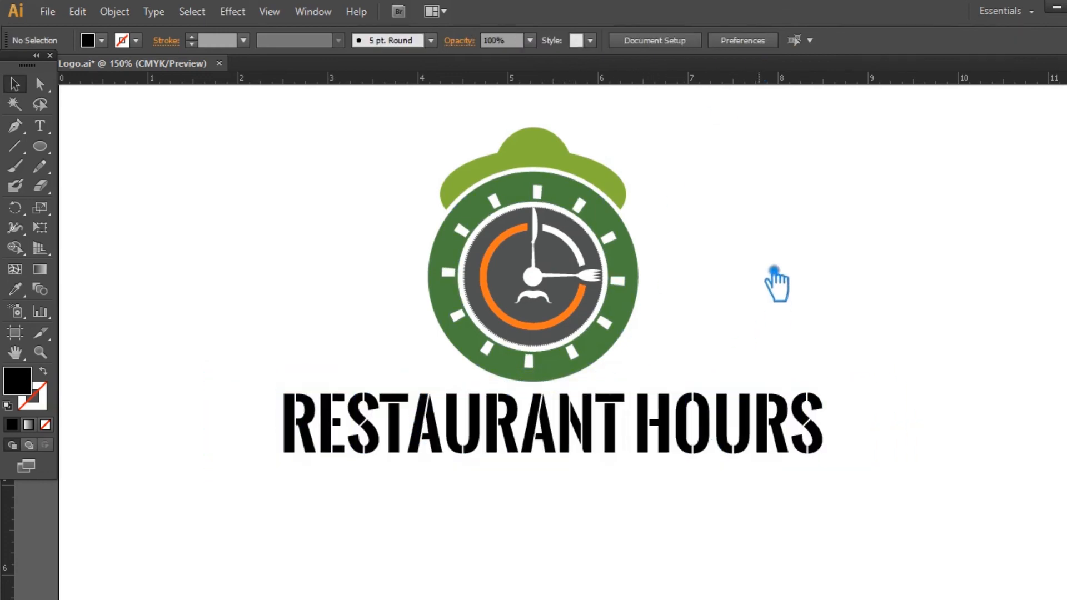
Tighten the tracking of the "Restaurant Hours" text to -25
{"action": "scroll", "coordinate": [746, 290], "scroll_direction": "down", "scroll_amount": 1}
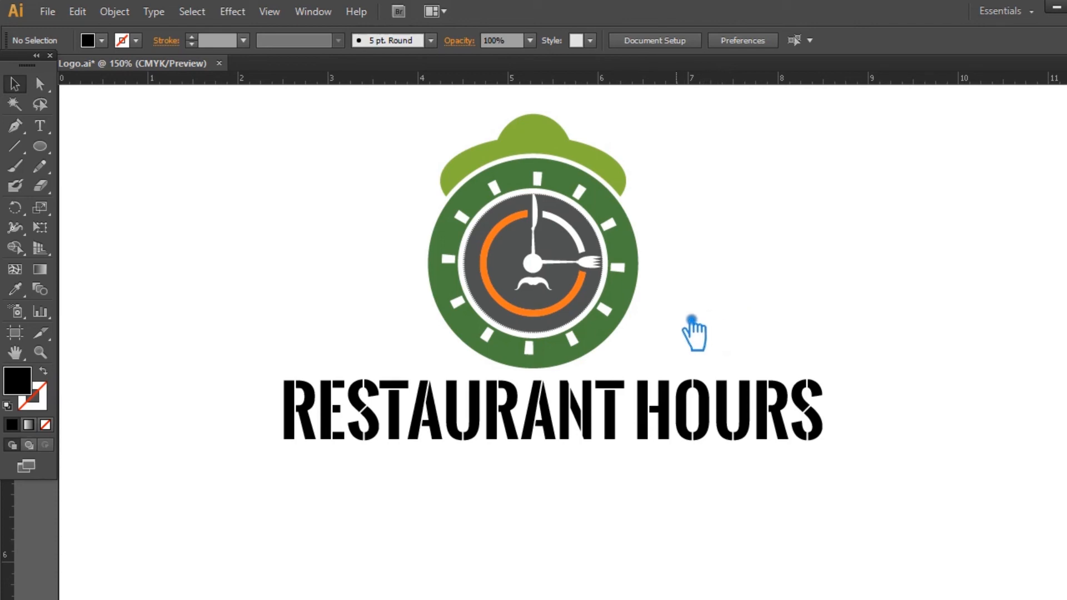
{"action": "left_click", "coordinate": [579, 431]}
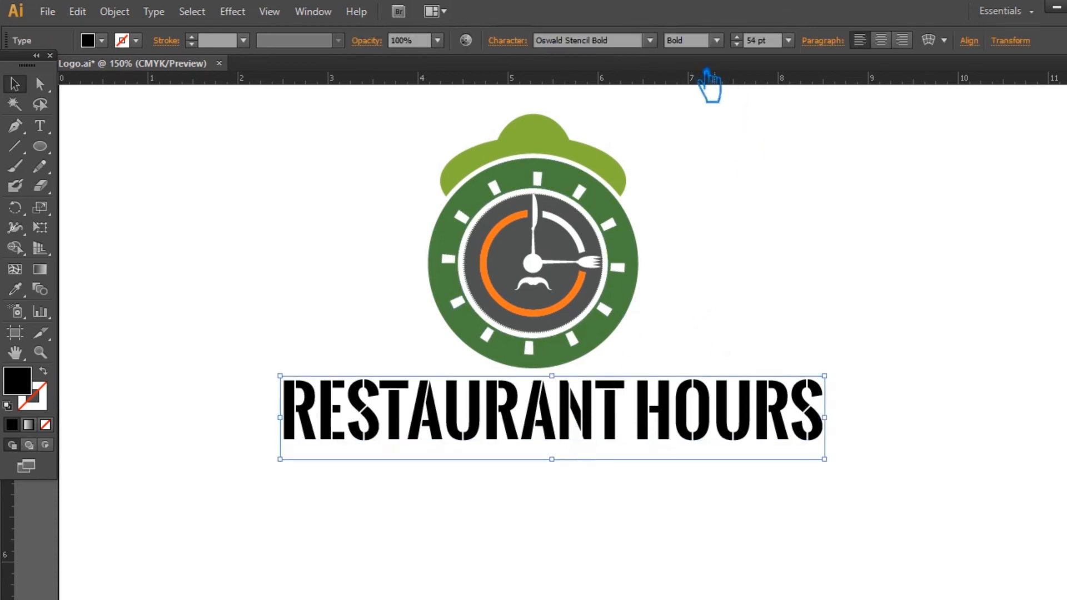
{"action": "left_click", "coordinate": [521, 42]}
{"action": "left_click", "coordinate": [515, 139]}
{"action": "left_click", "coordinate": [547, 225]}
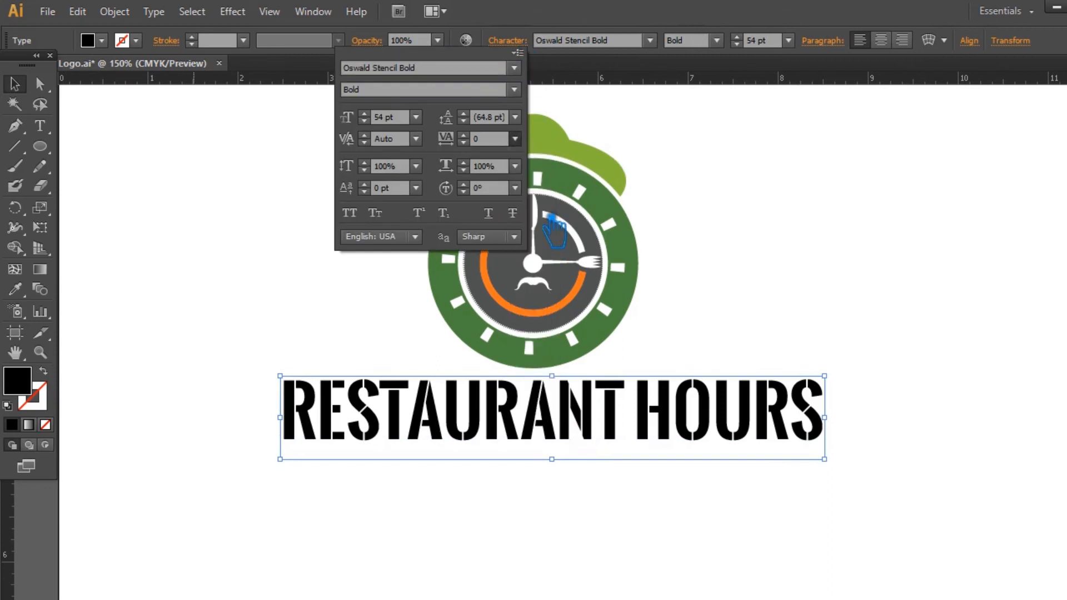
Increase the size of the "Restaurant Hours" text to 60 pt
{"action": "left_click", "coordinate": [790, 243]}
{"action": "scroll", "coordinate": [755, 48], "scroll_direction": "down", "scroll_amount": 1}
{"action": "scroll", "coordinate": [755, 48], "scroll_direction": "up", "scroll_amount": 6}
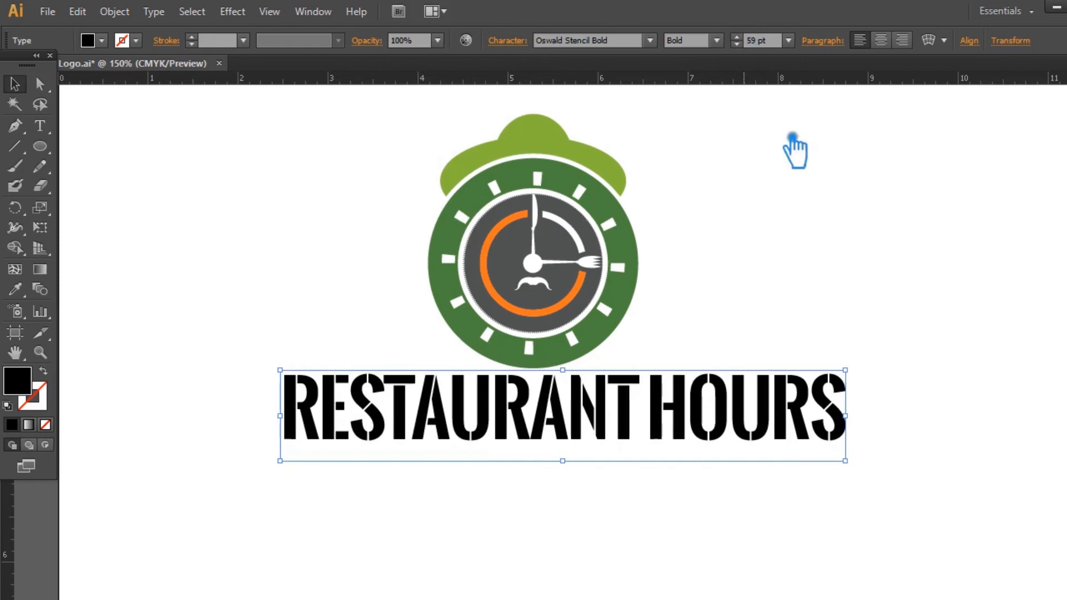
{"action": "left_click", "coordinate": [766, 126]}
{"action": "left_click", "coordinate": [648, 446]}
{"action": "scroll", "coordinate": [755, 45], "scroll_direction": "up", "scroll_amount": 1}
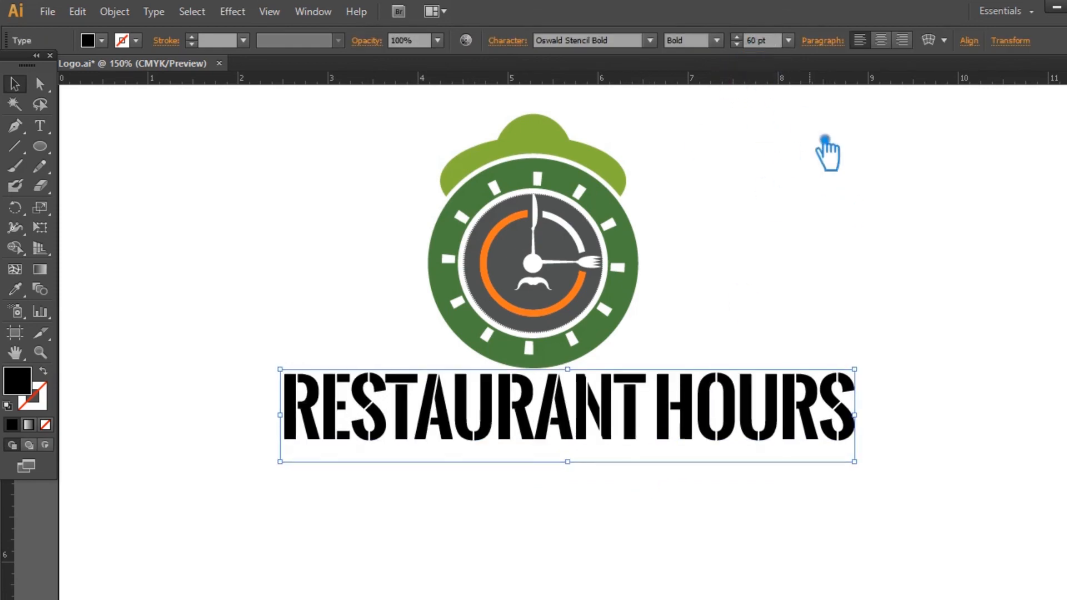
{"action": "left_click", "coordinate": [828, 156]}
Move the "Restaurant Hours" text down and slightly left, leaving a gap below the clock
{"action": "left_click_drag", "start_coordinate": [685, 435], "coordinate": [684, 445]}
{"action": "left_click", "coordinate": [826, 284]}
{"action": "scroll", "coordinate": [810, 345], "scroll_direction": "down", "scroll_amount": 1}
{"action": "left_click_drag", "start_coordinate": [625, 414], "coordinate": [623, 439]}
{"action": "left_click", "coordinate": [761, 290]}
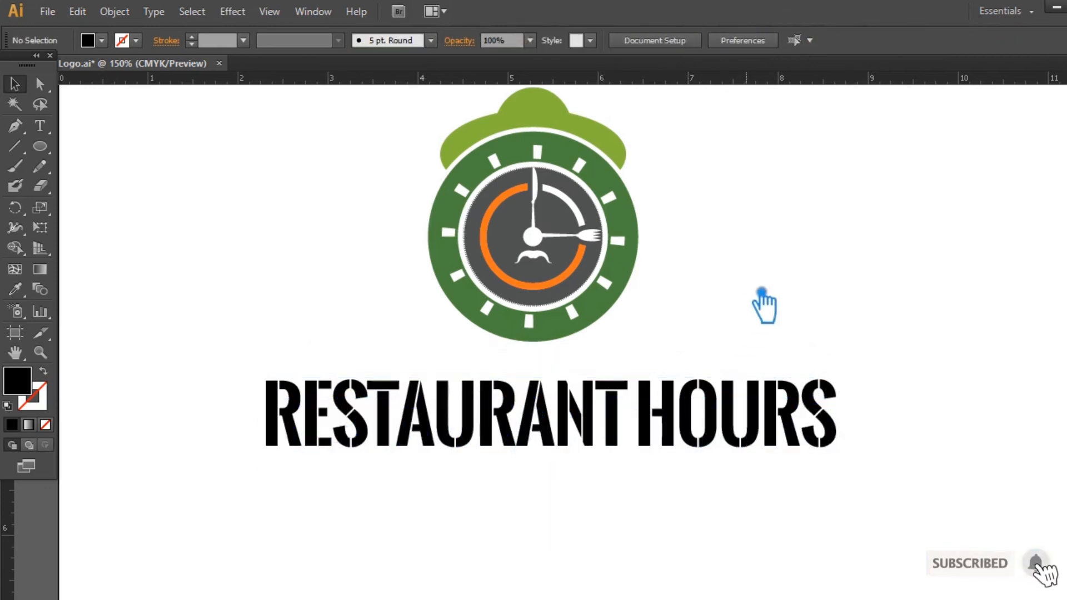
Align the clock logo and the "Restaurant Hours" text on their horizontal centres, and save the document
{"action": "key", "text": "ctrl+a"}
{"action": "left_click", "coordinate": [554, 40]}
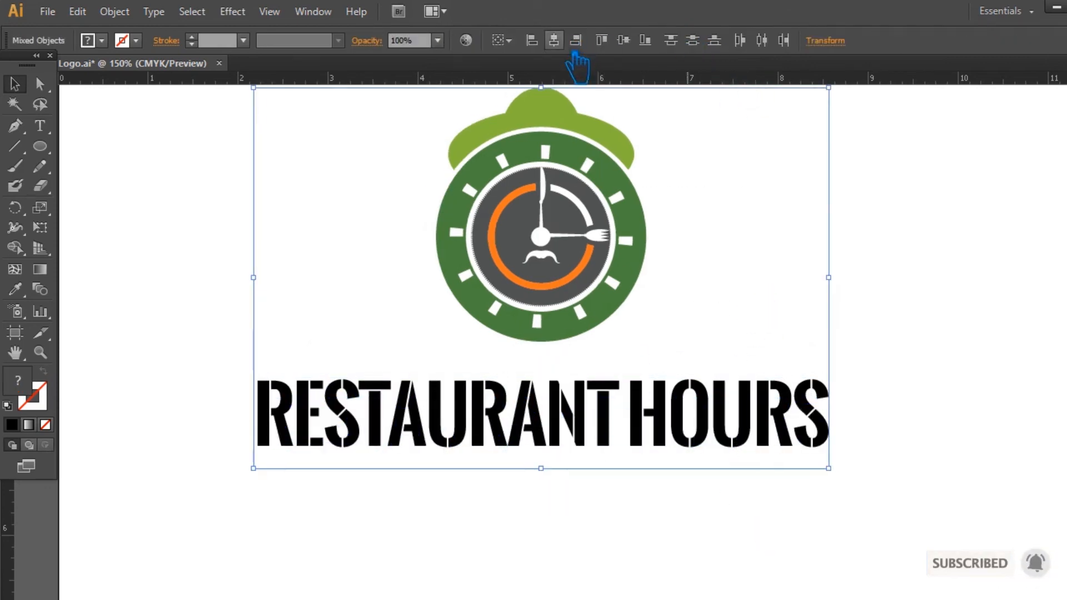
{"action": "left_click", "coordinate": [917, 335]}
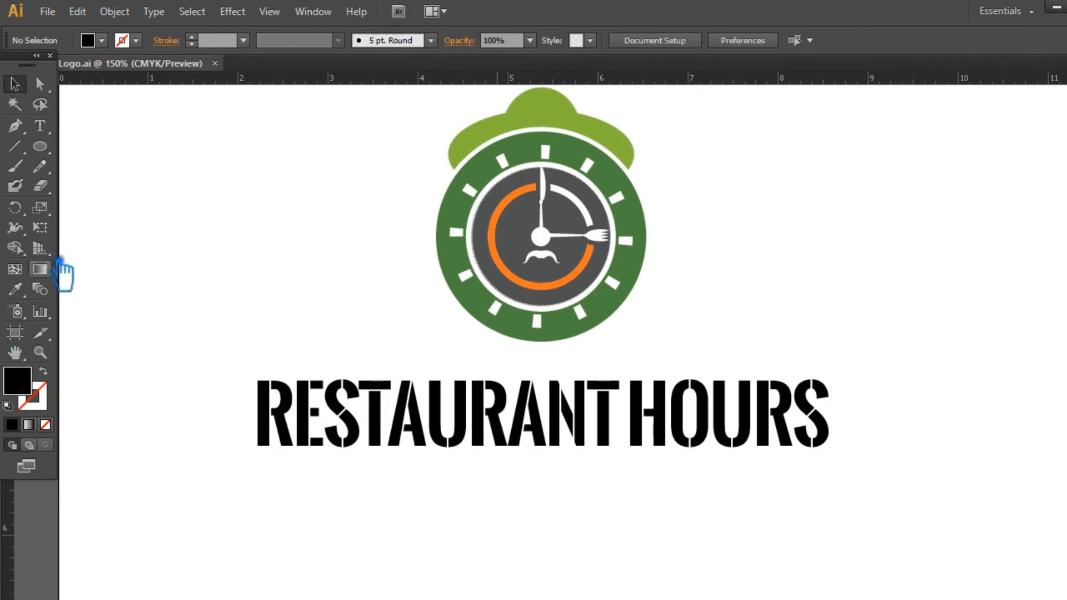
Add the text "Tagline Goes Here" below the restaurant name in Roboto Bold at 24 pt
{"action": "left_click", "coordinate": [40, 126]}
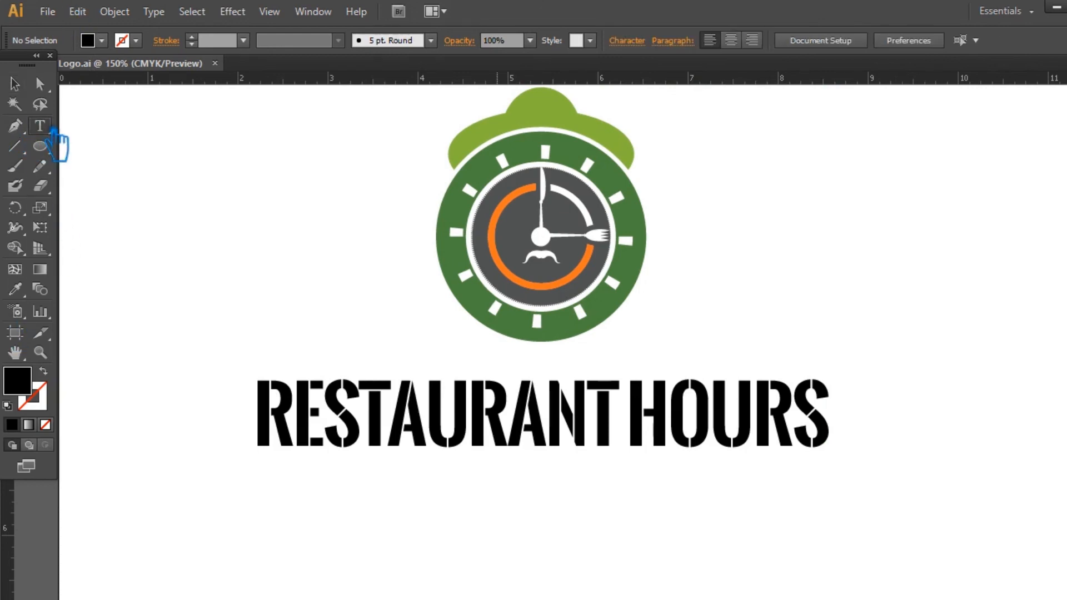
{"action": "left_click", "coordinate": [388, 522]}
{"action": "left_click", "coordinate": [555, 45]}
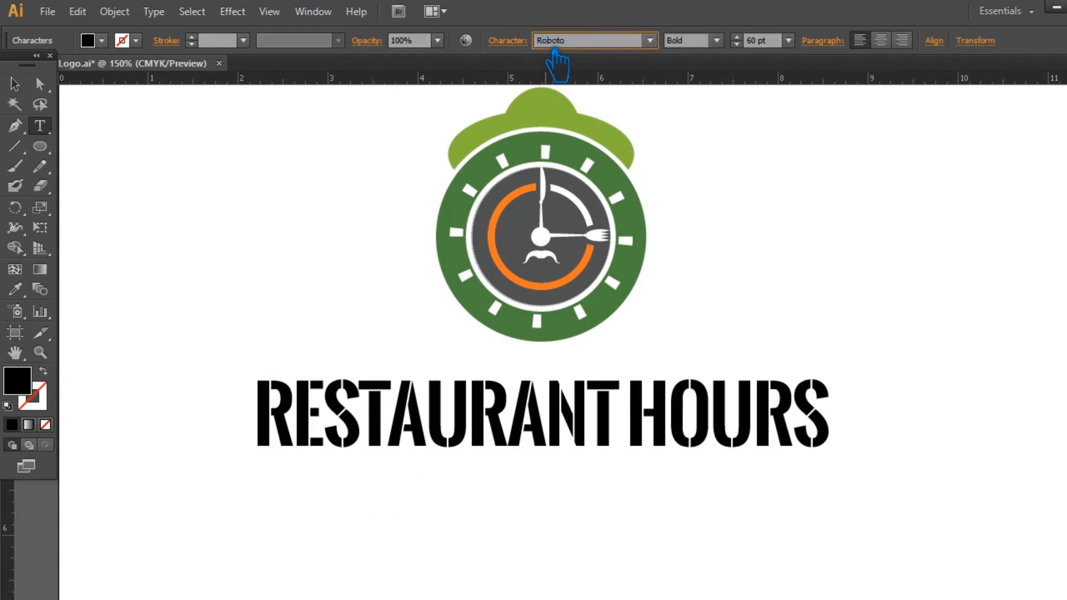
{"action": "key", "text": "Return"}
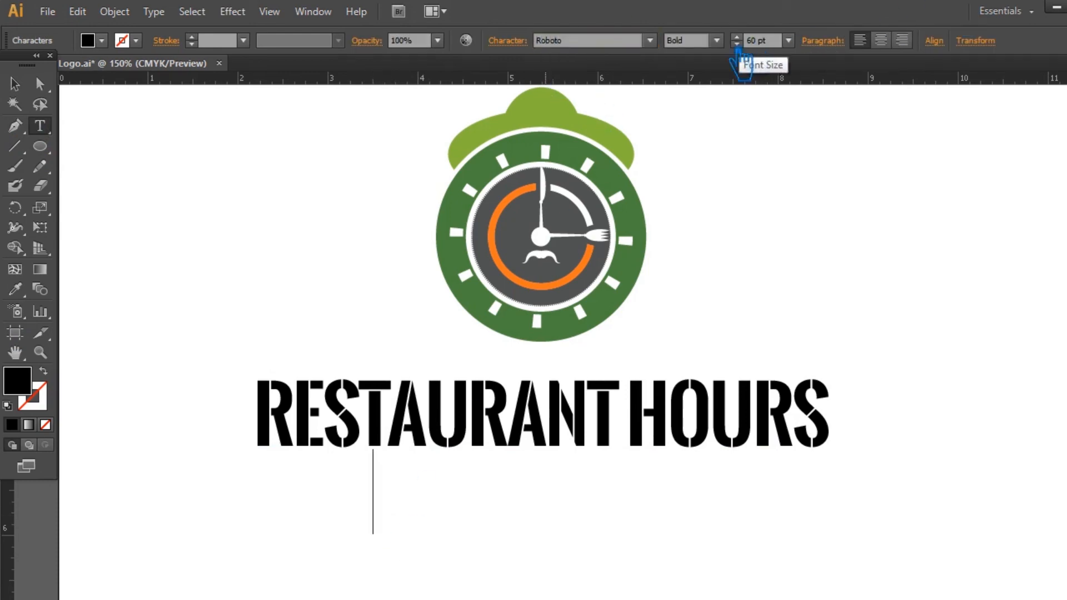
{"action": "left_click", "coordinate": [788, 40]}
{"action": "left_click", "coordinate": [827, 266]}
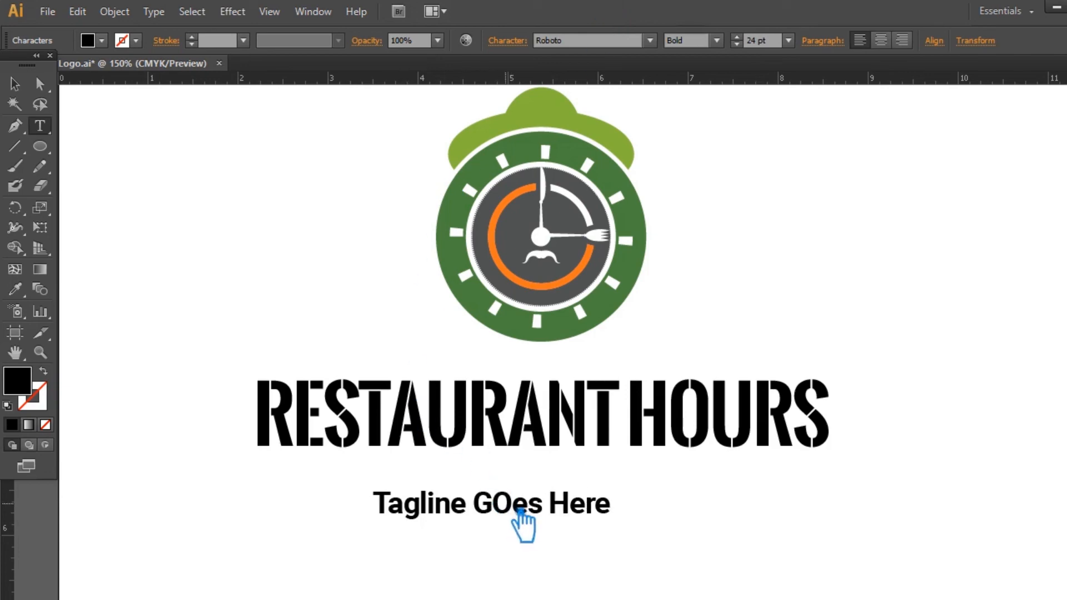
{"action": "key", "text": "BackSpace"}
{"action": "type", "text": "p"}
{"action": "key", "text": "BackSpace"}
{"action": "type", "text": "o"}
{"action": "left_click", "coordinate": [15, 84]}
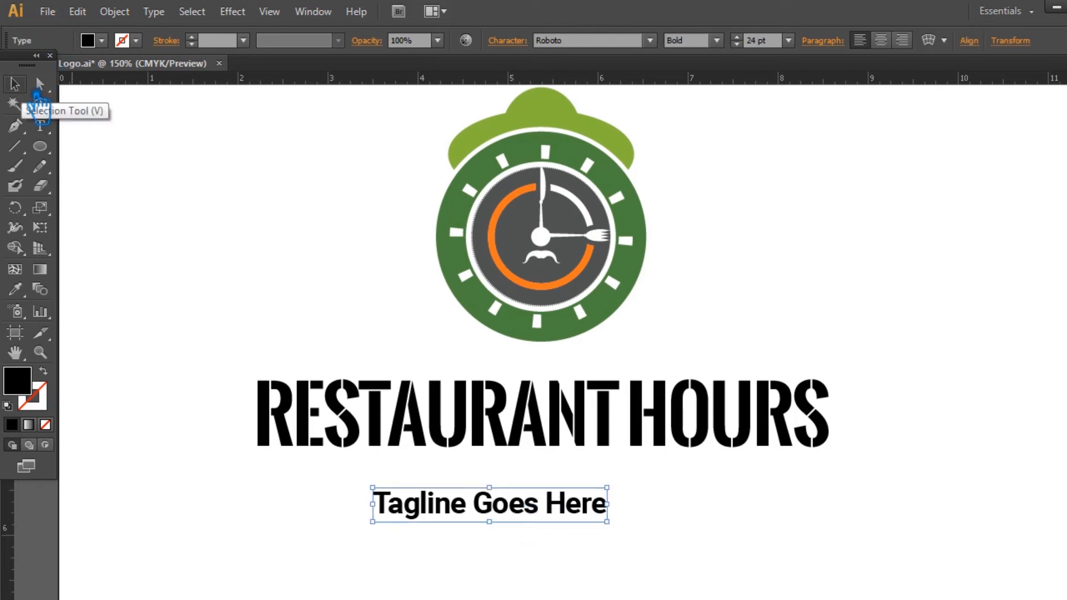
Set the tagline's tracking to 200 and turn on all caps for it
{"action": "left_click", "coordinate": [507, 40]}
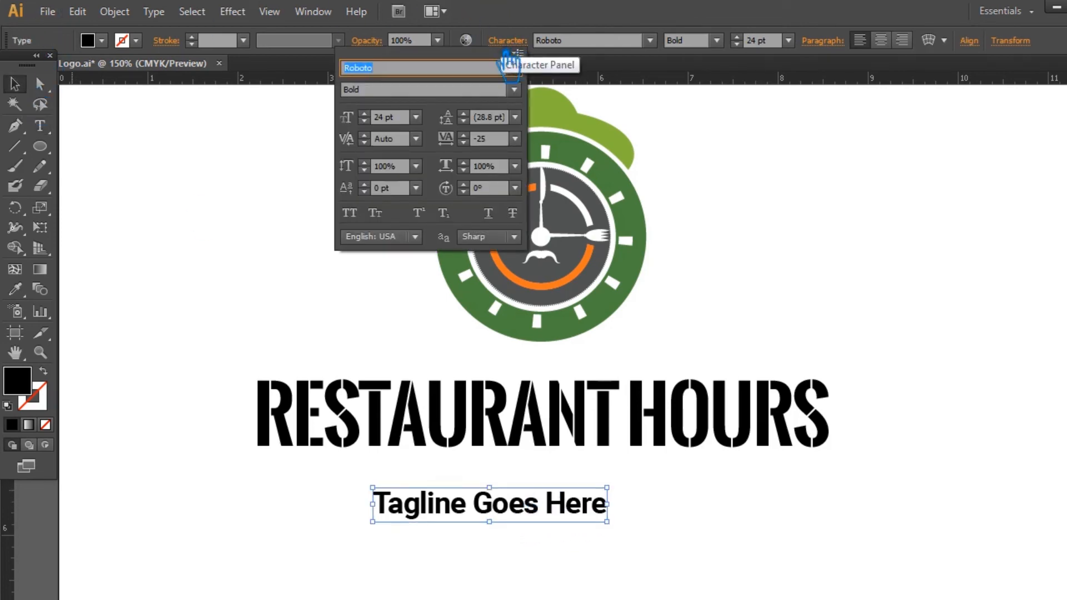
{"action": "left_click", "coordinate": [515, 138]}
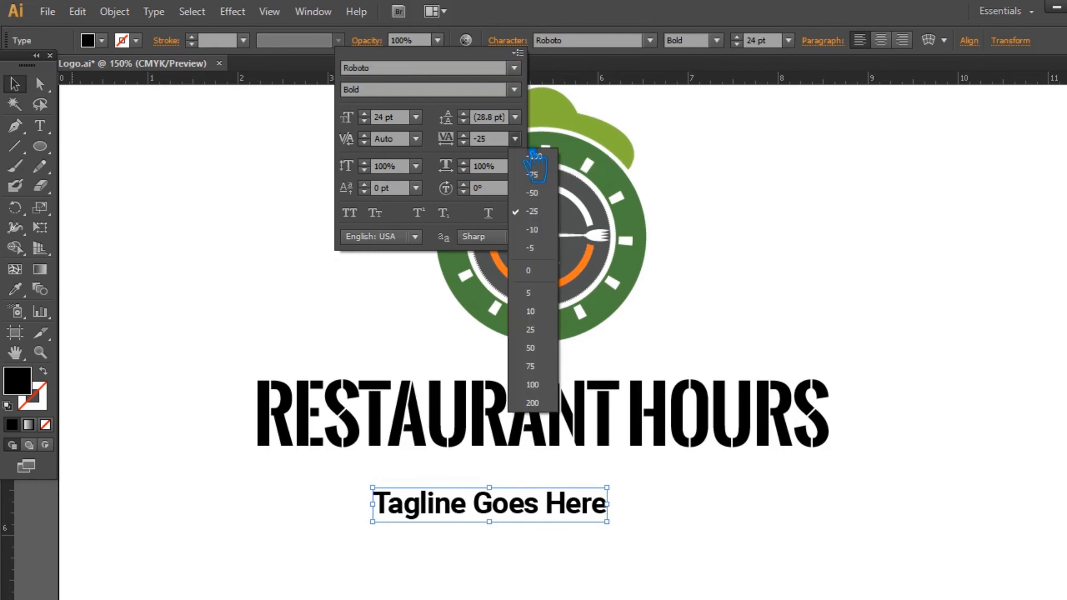
{"action": "left_click", "coordinate": [550, 402]}
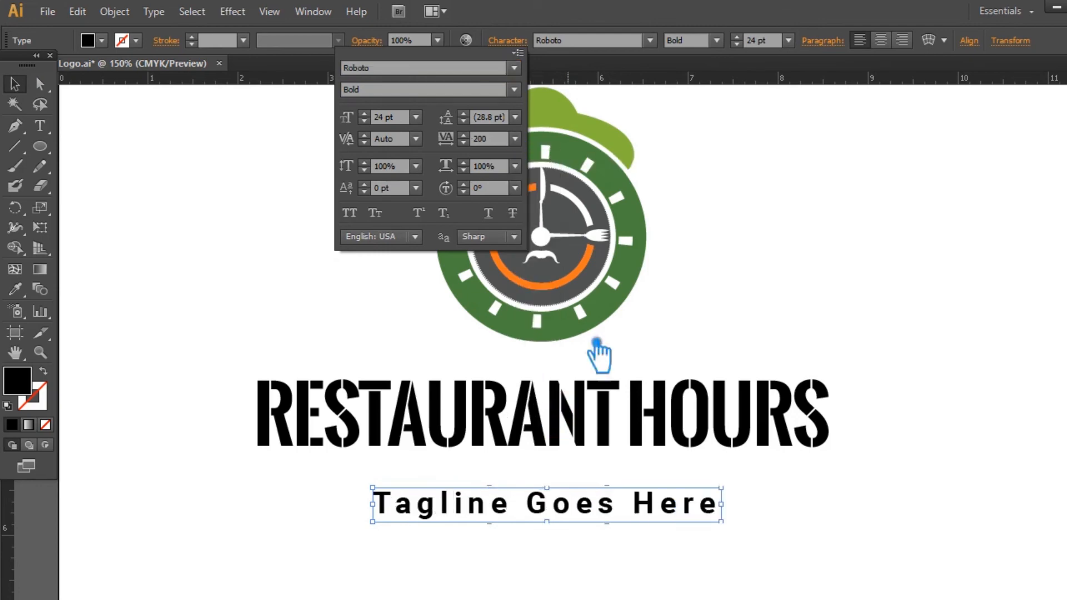
{"action": "left_click", "coordinate": [349, 213]}
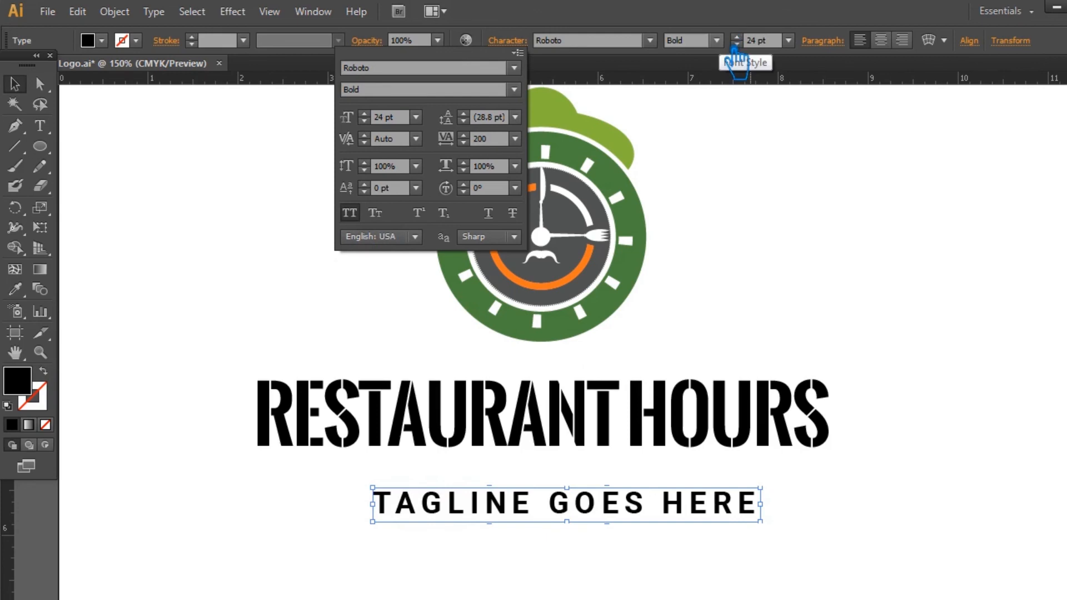
Change the tagline to the Medium style at 19 pt and move it up close beneath the restaurant name
{"action": "left_click", "coordinate": [717, 40]}
{"action": "left_click", "coordinate": [708, 151]}
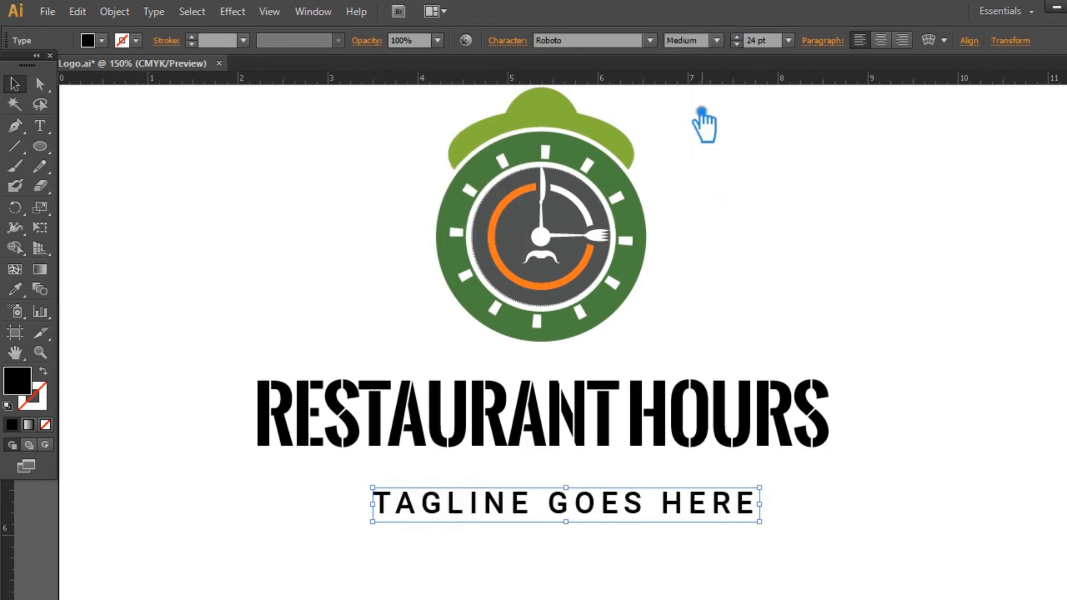
{"action": "left_click", "coordinate": [737, 45]}
{"action": "left_click", "coordinate": [737, 44]}
{"action": "left_click", "coordinate": [737, 44]}
{"action": "left_click", "coordinate": [736, 45]}
{"action": "left_click", "coordinate": [737, 44]}
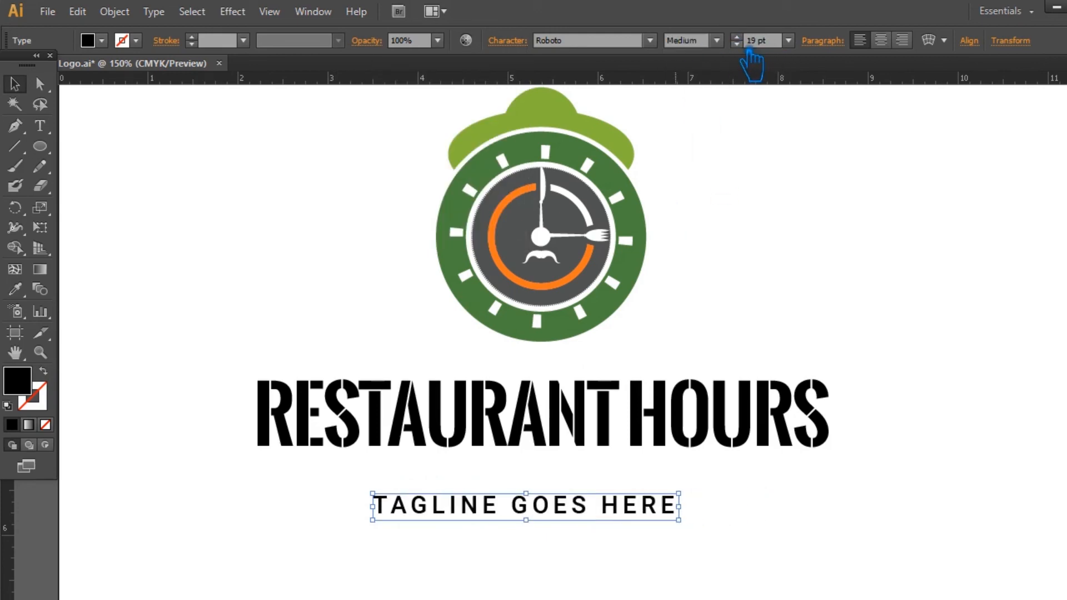
{"action": "left_click_drag", "start_coordinate": [595, 509], "coordinate": [602, 480]}
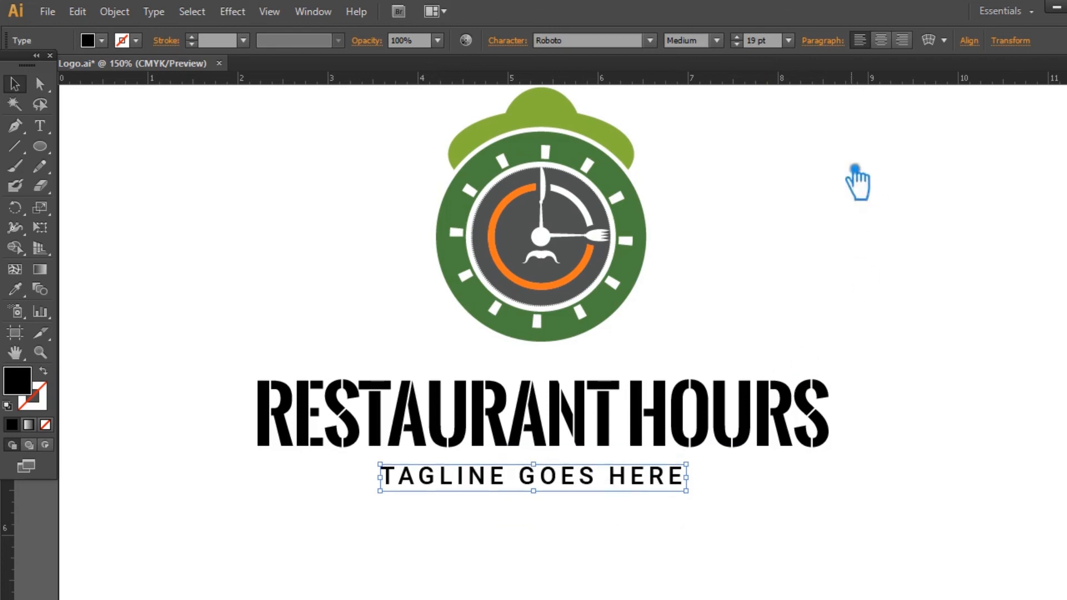
Widen the tagline's tracking further and reduce its font size to 16 pt
{"action": "left_click", "coordinate": [519, 43]}
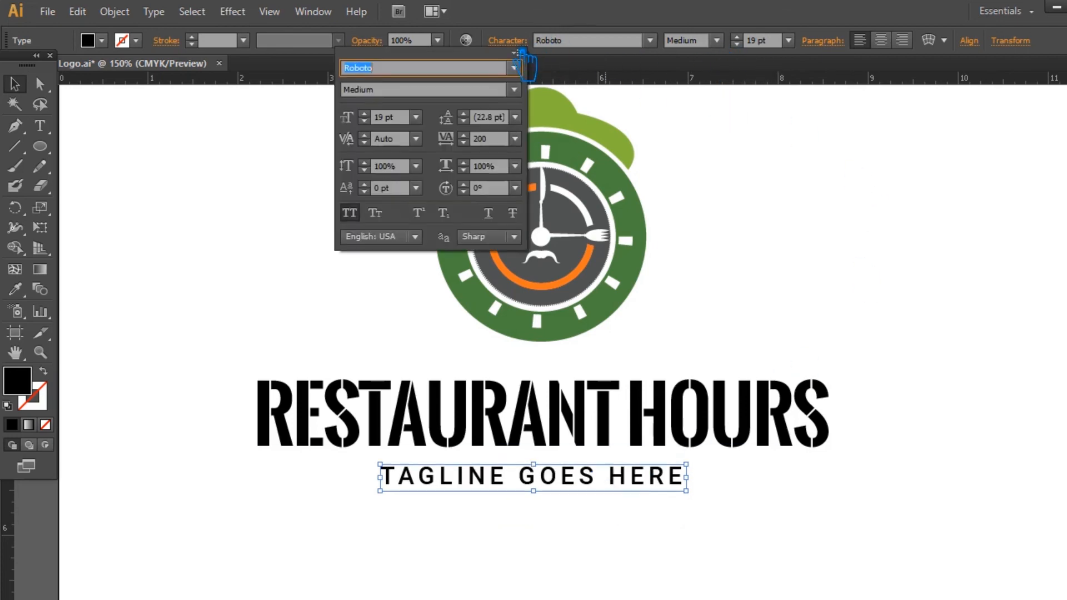
{"action": "left_click", "coordinate": [496, 142]}
{"action": "type", "text": "5"}
{"action": "key", "text": "Return"}
{"action": "left_click", "coordinate": [736, 44]}
{"action": "left_click", "coordinate": [736, 44]}
{"action": "left_click", "coordinate": [736, 44]}
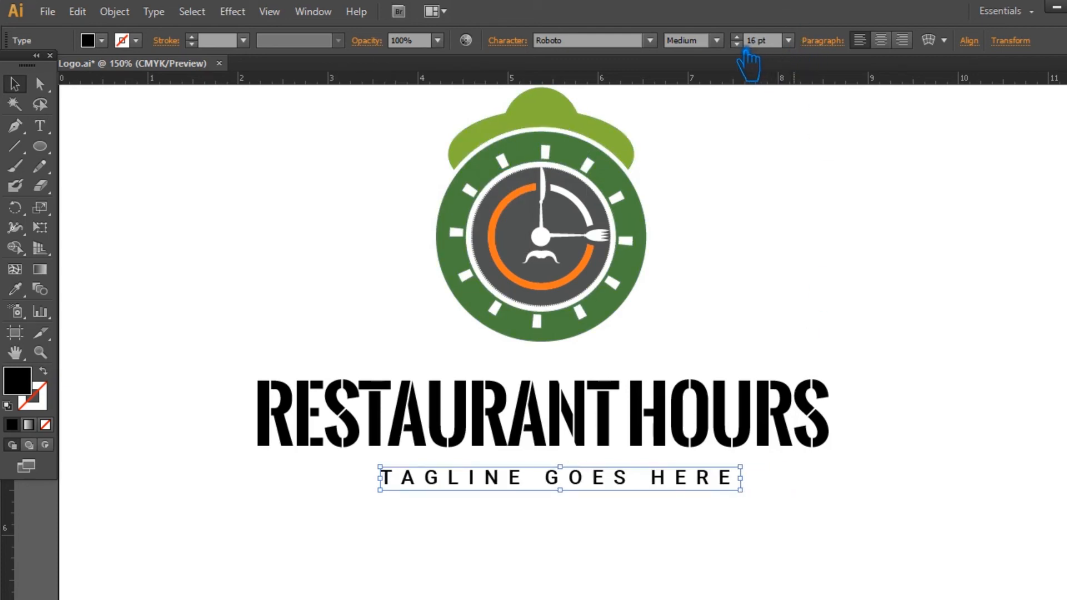
Align the clock logo, restaurant name and tagline on their horizontal centres
{"action": "left_click_drag", "start_coordinate": [856, 523], "coordinate": [492, 162]}
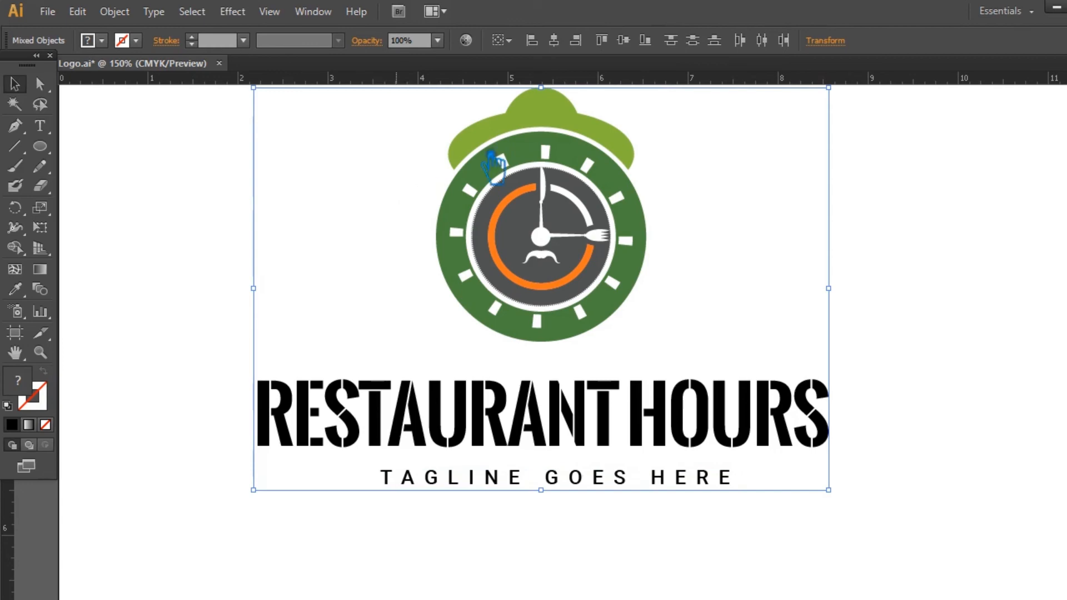
{"action": "left_click", "coordinate": [578, 42]}
{"action": "left_click", "coordinate": [966, 302]}
{"action": "scroll", "coordinate": [972, 300], "scroll_direction": "up", "scroll_amount": 2}
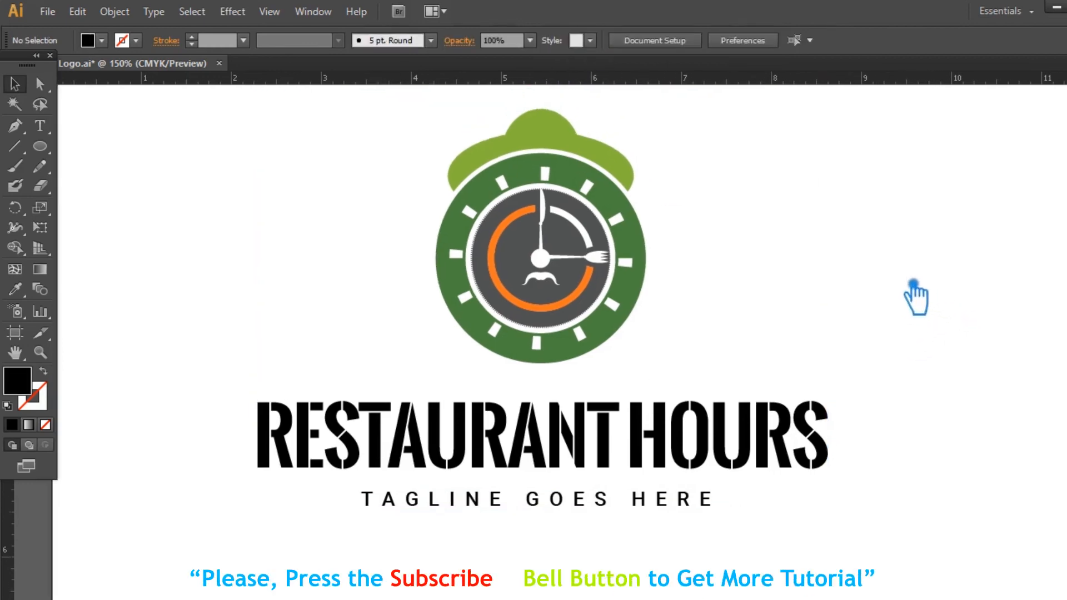
{"action": "left_click", "coordinate": [39, 126]}
{"action": "left_click", "coordinate": [511, 439]}
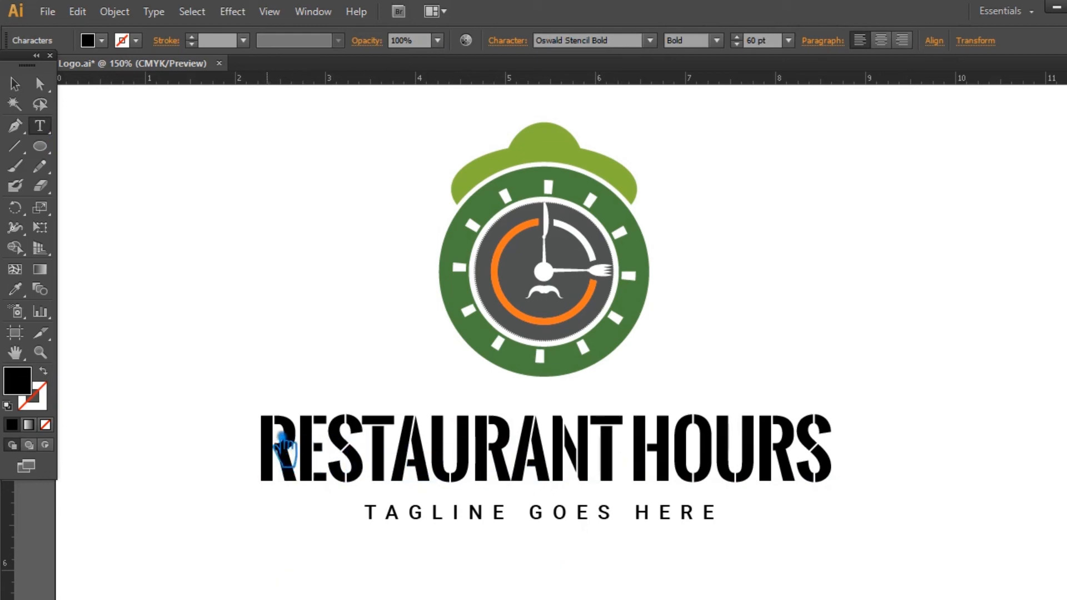
{"action": "left_click", "coordinate": [14, 84]}
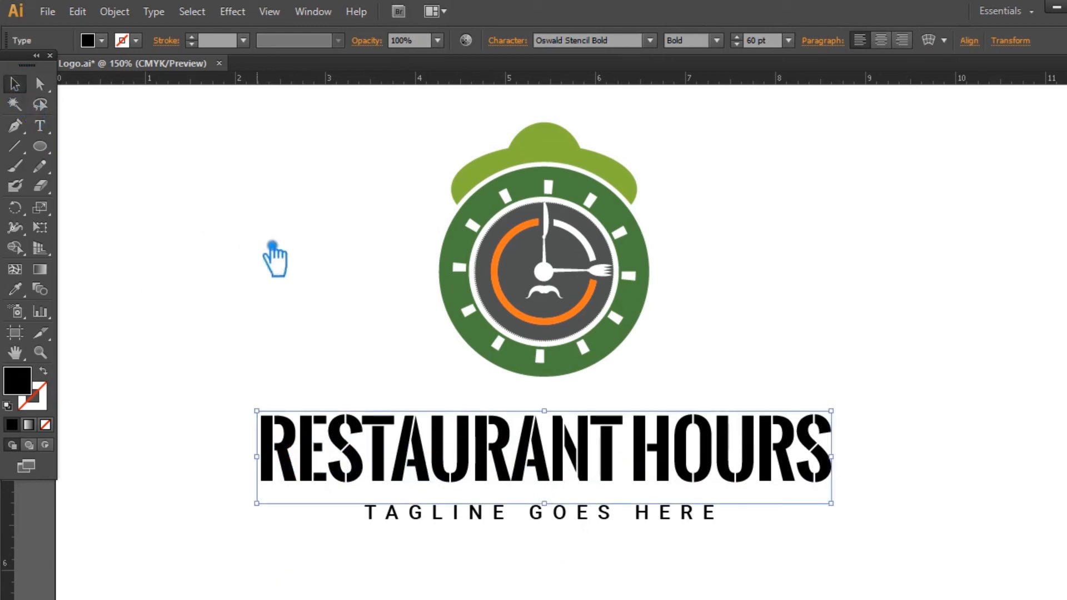
{"action": "left_click", "coordinate": [271, 246]}
Save the document and recolour the "Restaurant Hours" text with the dark green sampled from the clock's outer band
{"action": "key", "text": "ctrl+s"}
{"action": "left_click", "coordinate": [539, 461]}
{"action": "left_click", "coordinate": [15, 288]}
{"action": "left_click", "coordinate": [535, 188]}
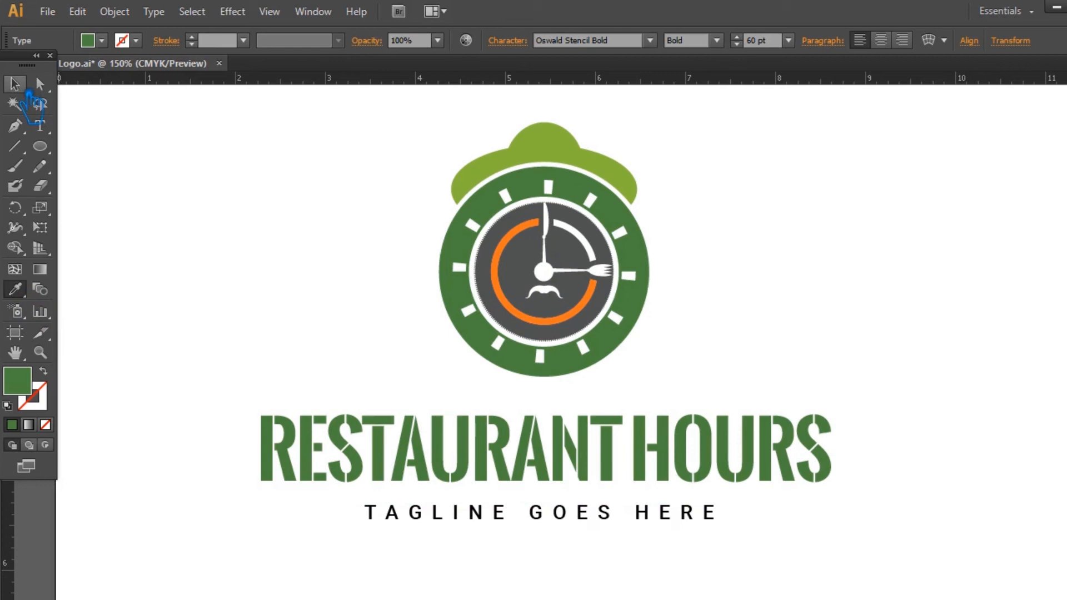
Try the clock face's dark grey and the inner arc's orange on the restaurant name, and return it to the outer band's dark green
{"action": "left_click", "coordinate": [535, 277]}
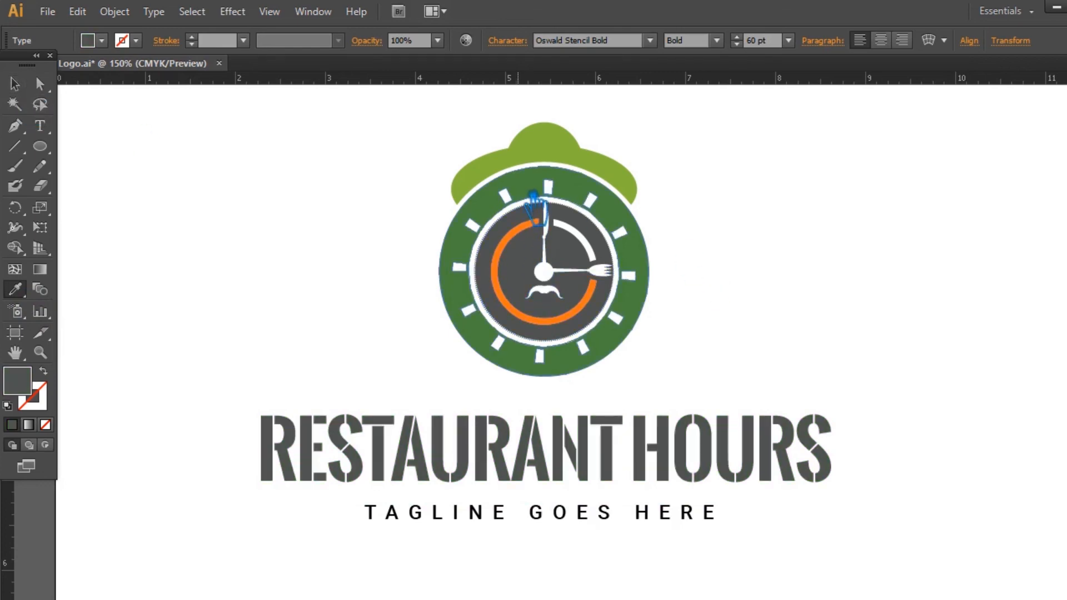
{"action": "left_click", "coordinate": [521, 245]}
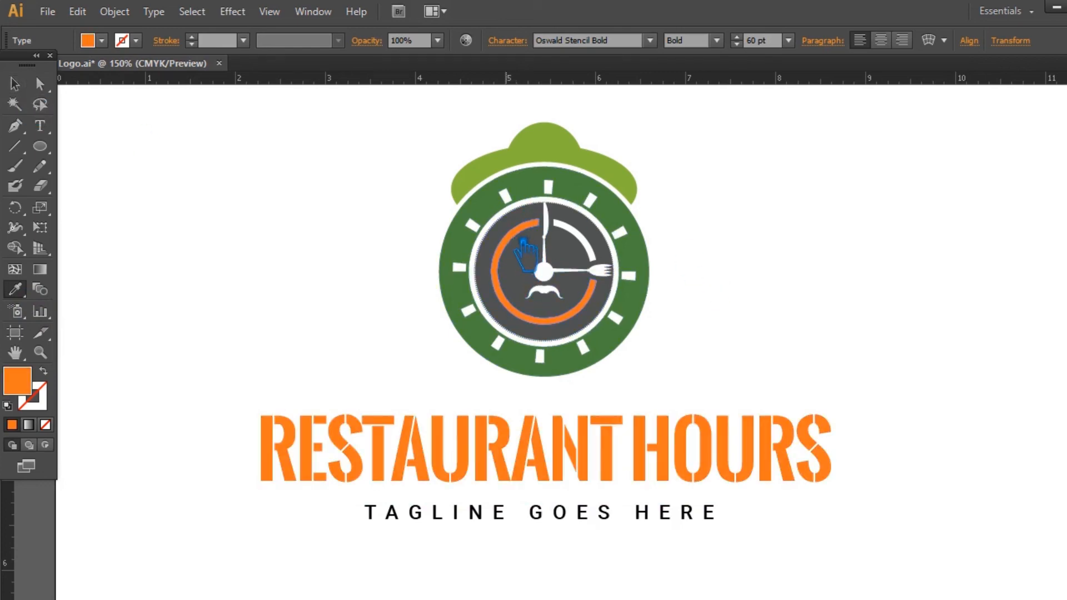
{"action": "left_click", "coordinate": [511, 201]}
Recolour the "TAGLINE GOES HERE" text with the dark grey sampled from the clock's inner face
{"action": "left_click", "coordinate": [14, 84]}
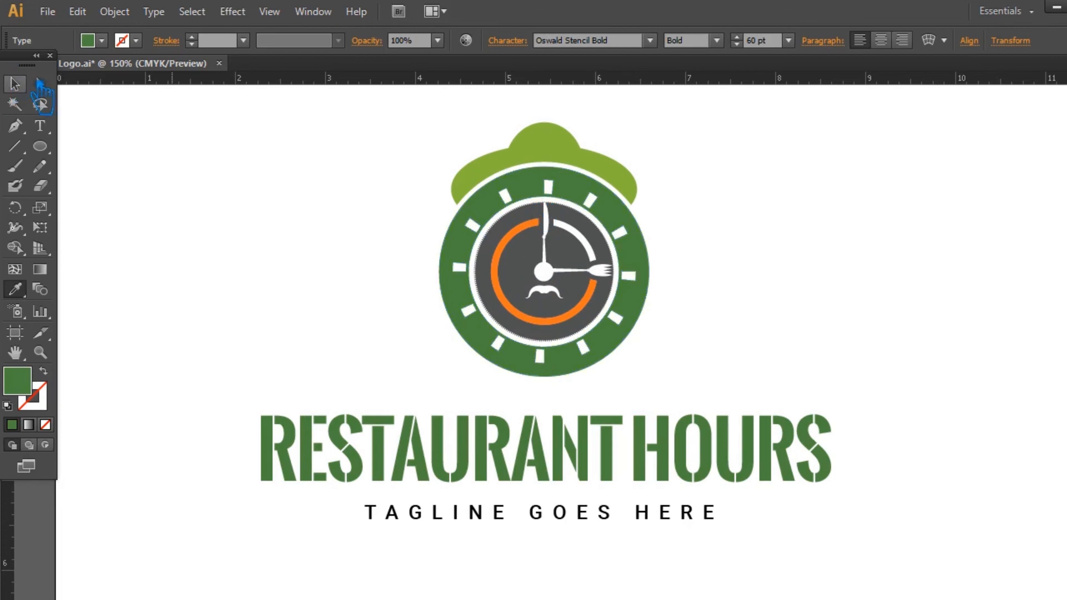
{"action": "left_click", "coordinate": [494, 517]}
{"action": "left_click", "coordinate": [15, 289]}
{"action": "left_click", "coordinate": [514, 256]}
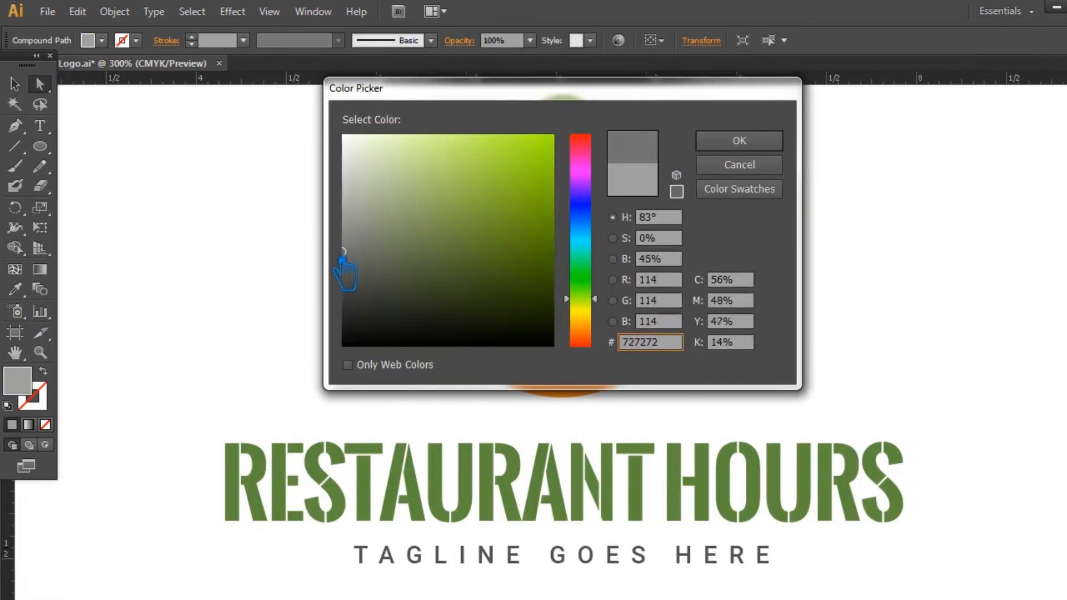
Set the fill of the clock's inner face section to grey 6D6D6D and select the whole logo group
{"action": "left_click", "coordinate": [341, 266]}
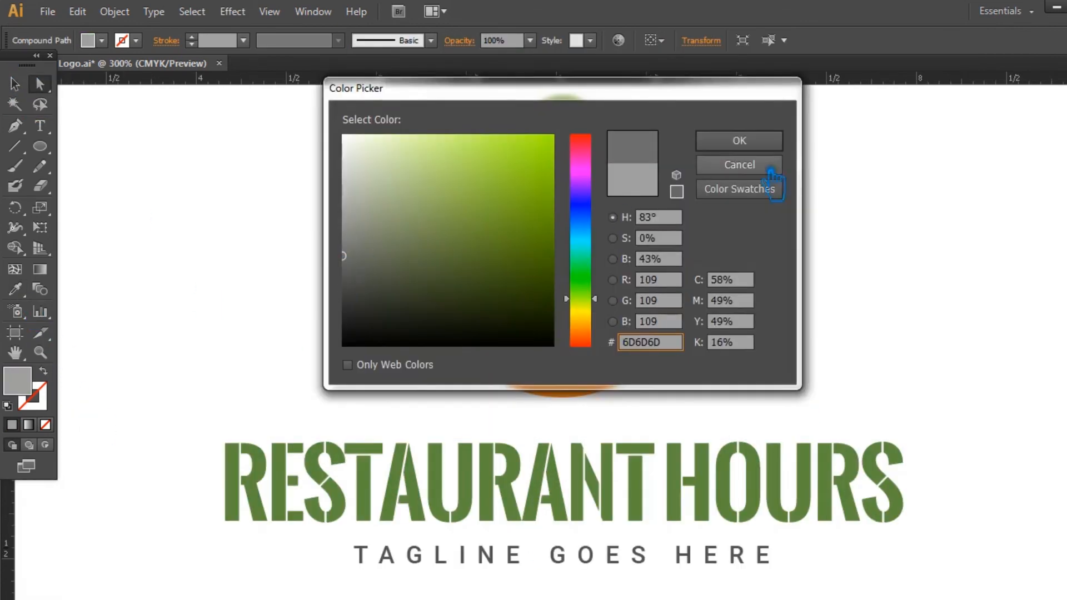
{"action": "left_click", "coordinate": [742, 145]}
{"action": "left_click", "coordinate": [15, 84]}
{"action": "left_click", "coordinate": [243, 166]}
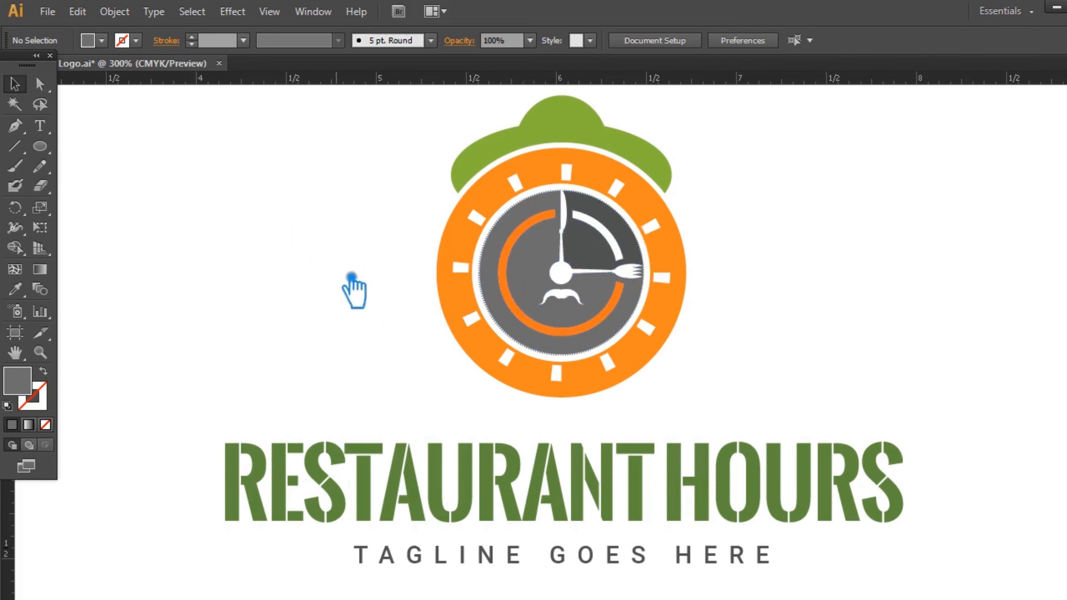
{"action": "left_click", "coordinate": [615, 267]}
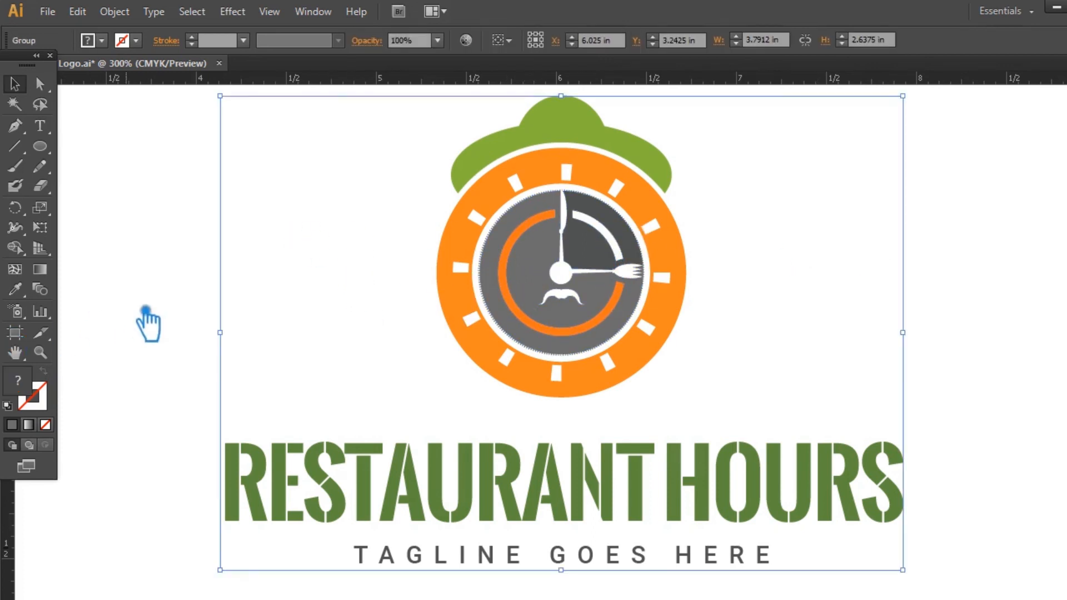